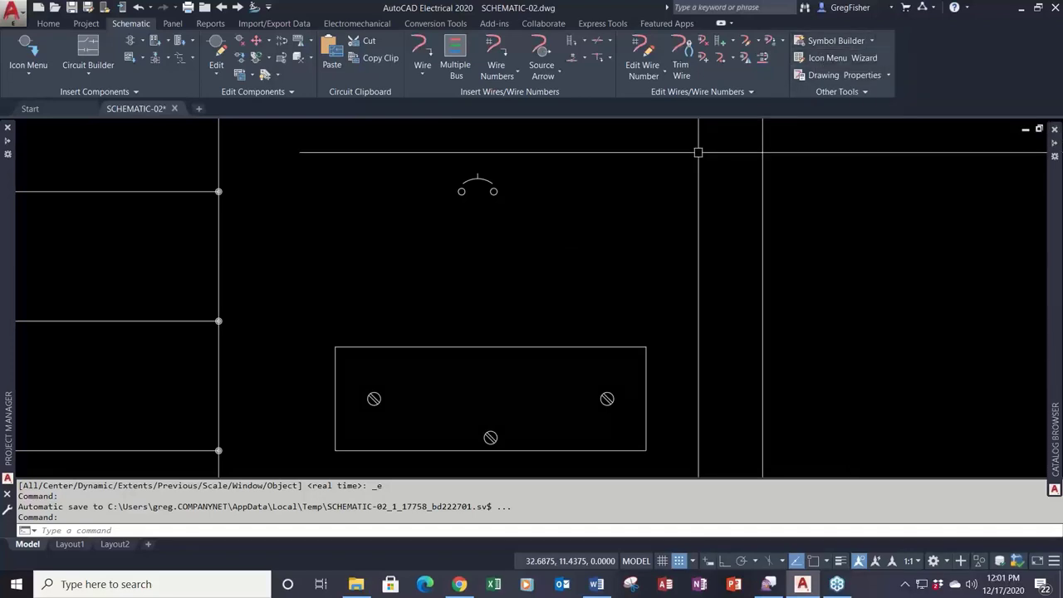
Step: Try inserting a Circuit Breaker 1 Pole beside the loose breaker graphic, view its catalog lookup, and cancel the insertion
left_click(33, 52)
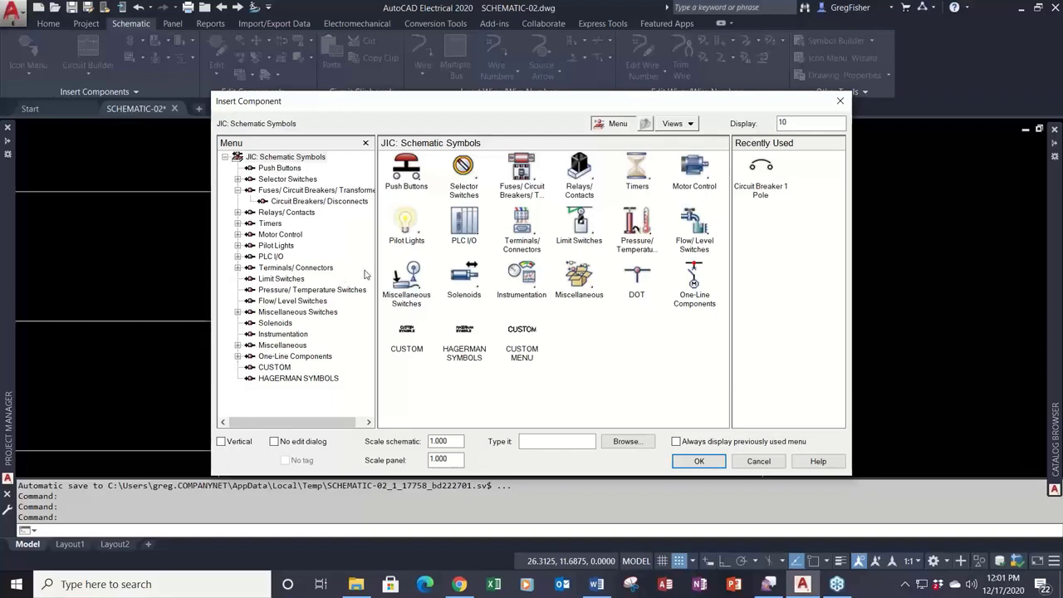
left_click(521, 176)
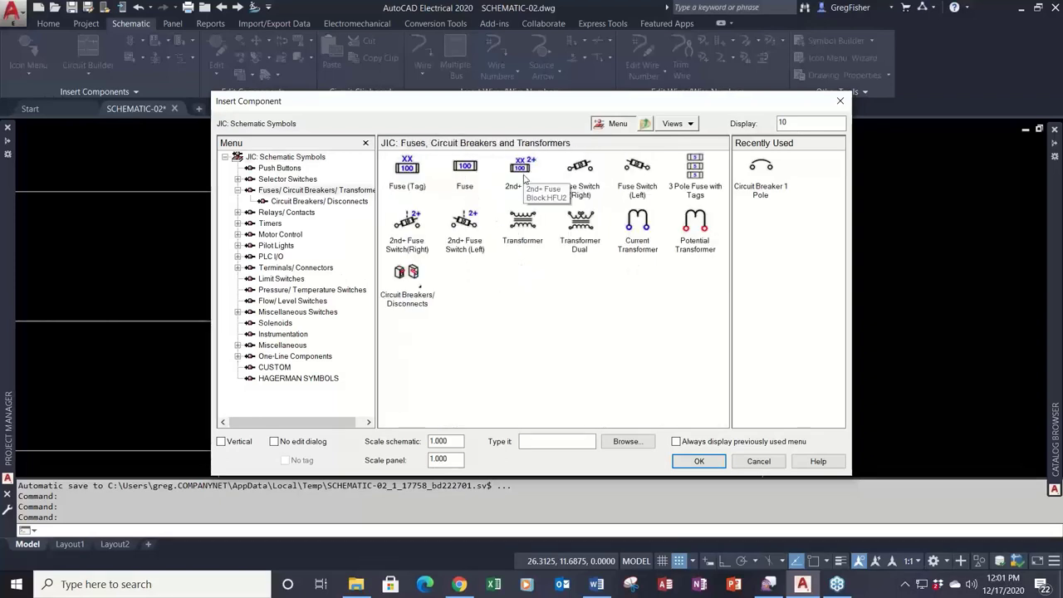
left_click(409, 276)
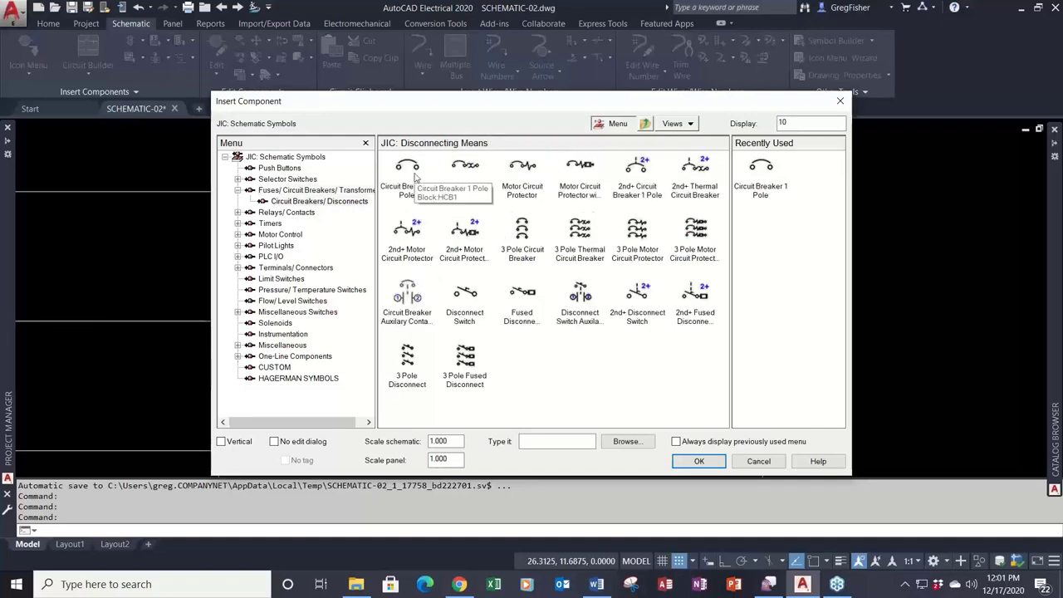
left_click(415, 174)
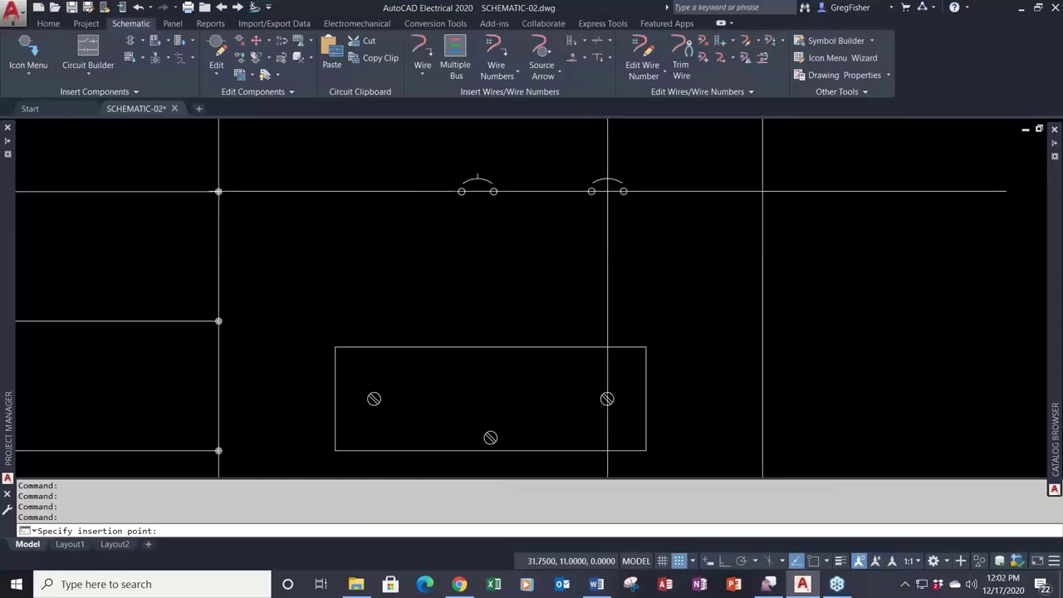
left_click(607, 191)
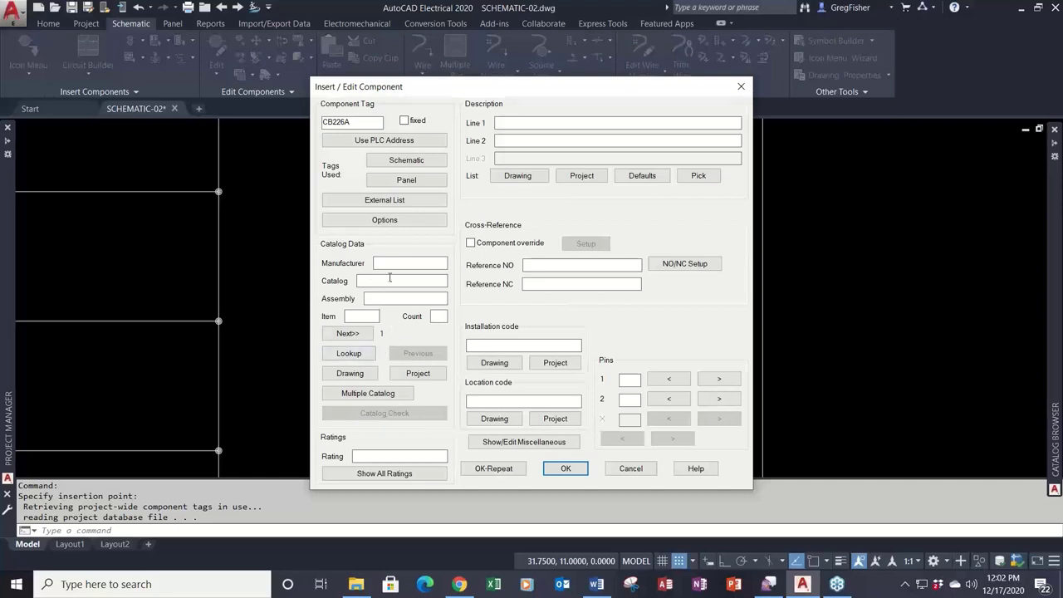
left_click(361, 356)
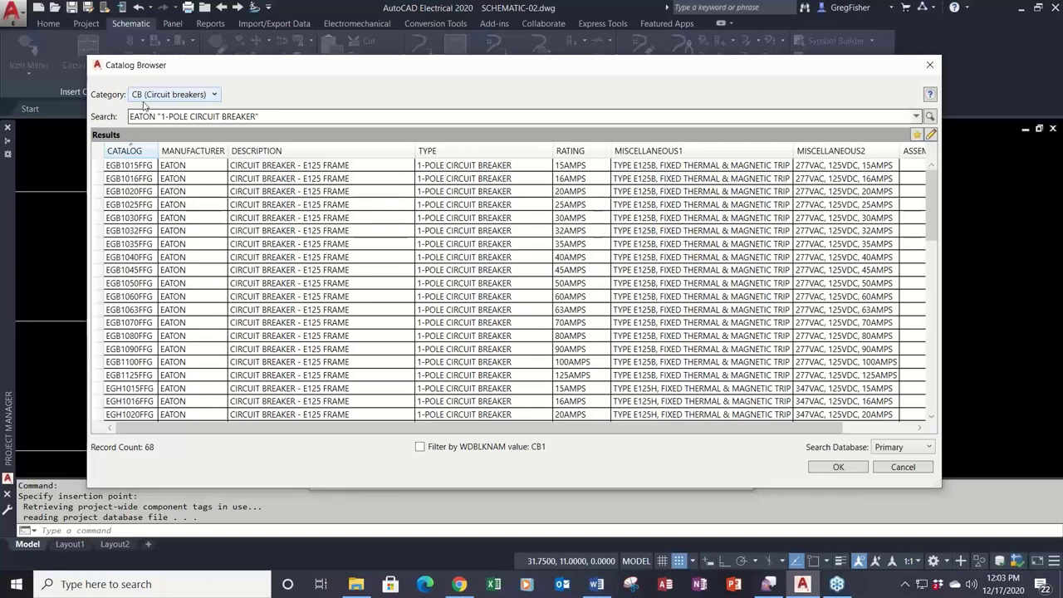
left_click(917, 470)
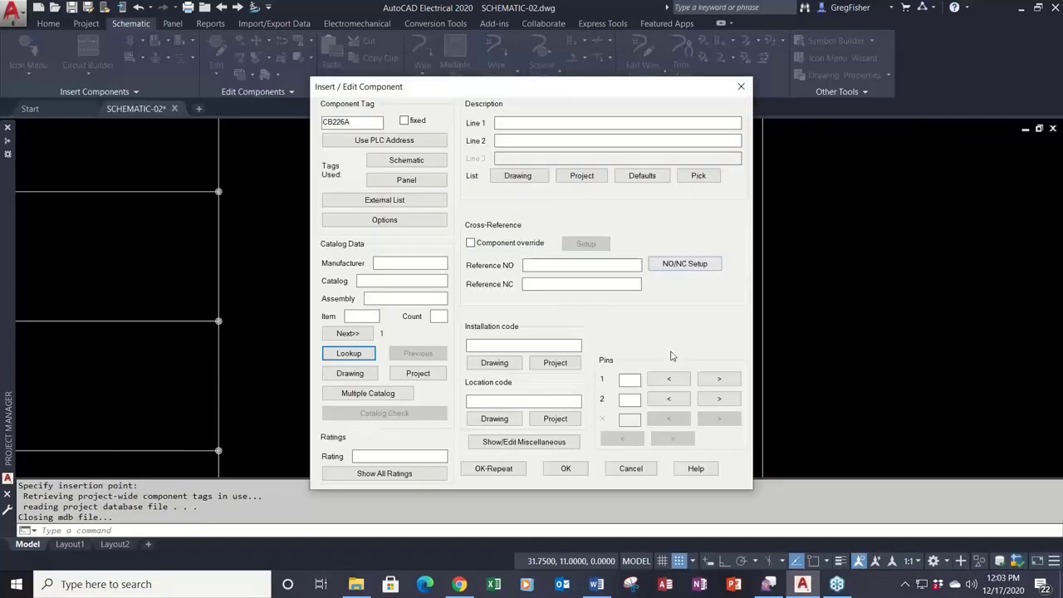
left_click(648, 470)
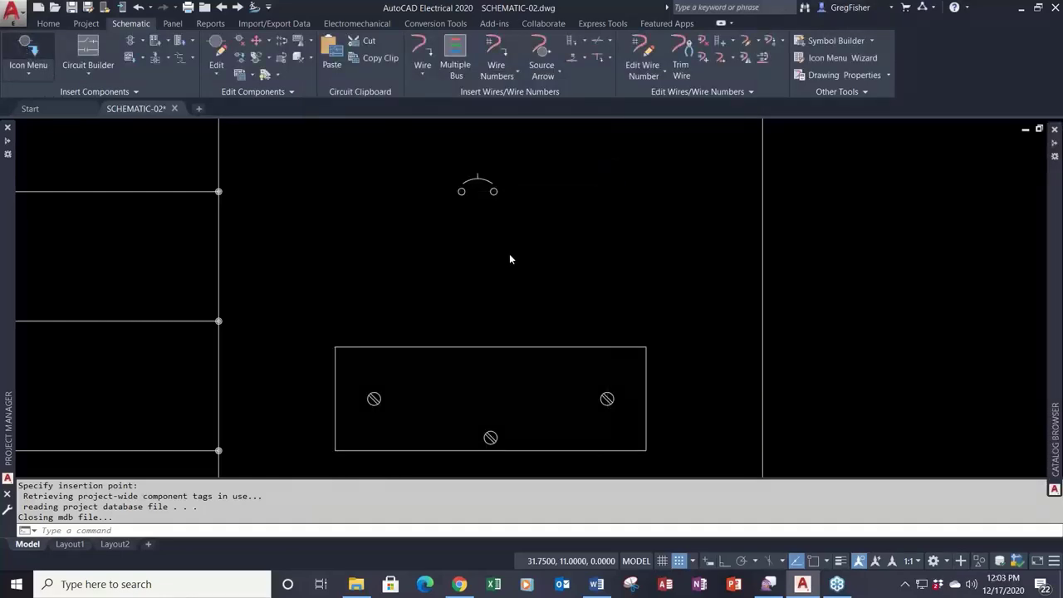
Step: Try inserting a push button beside the loose breaker graphic, view its catalog lookup, and cancel the insertion
key("Return")
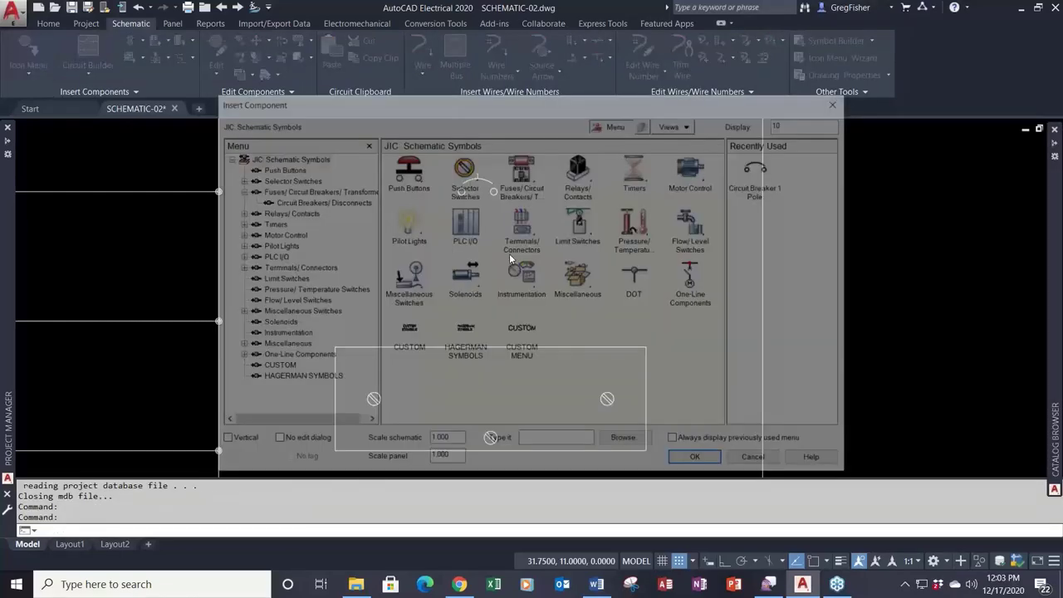
left_click(410, 172)
left_click(420, 172)
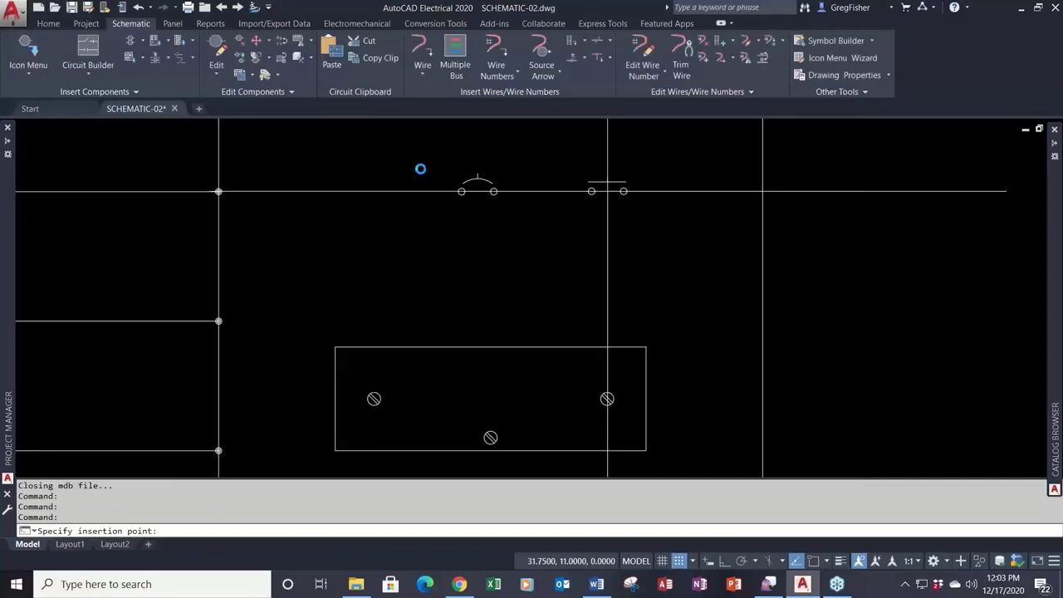
left_click(581, 191)
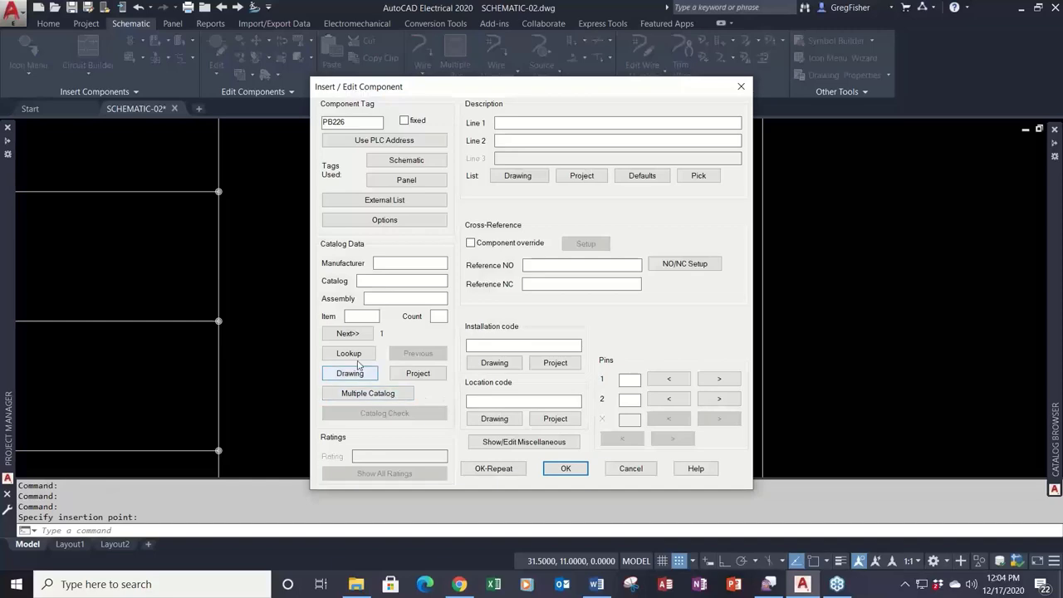
left_click(348, 354)
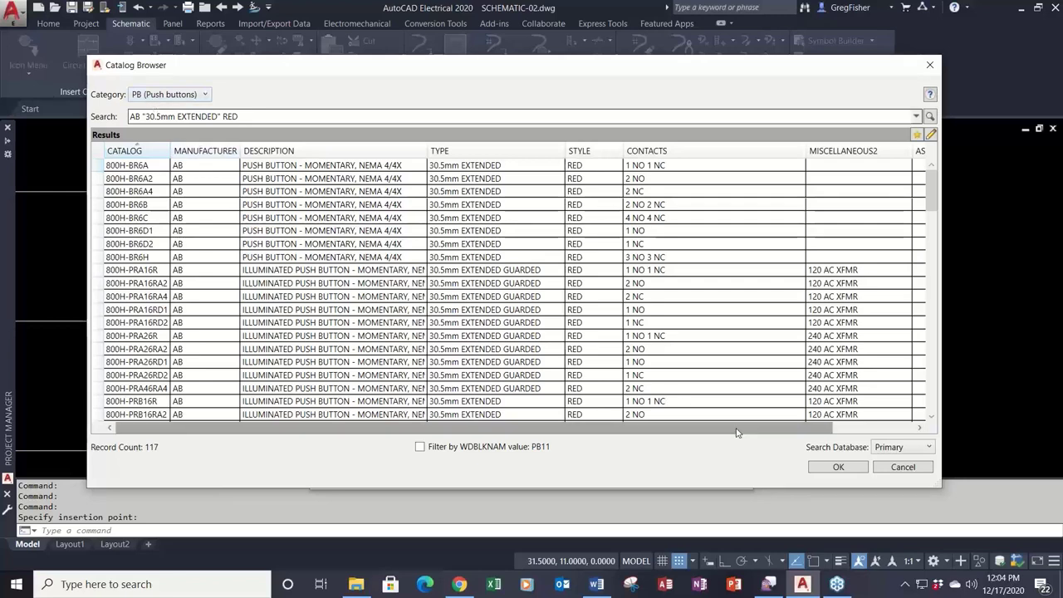
left_click(903, 467)
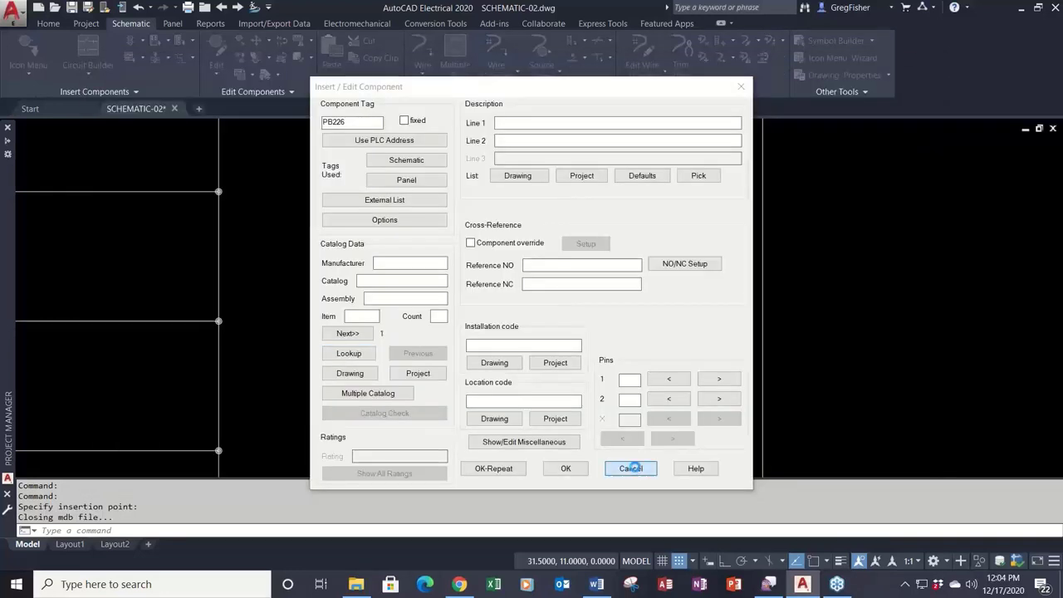
left_click(634, 466)
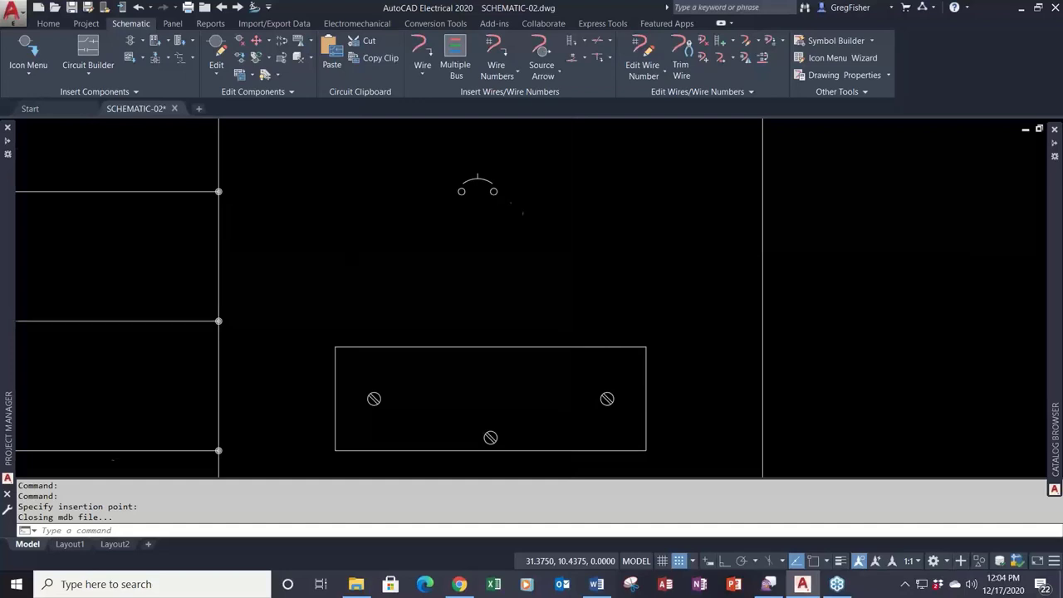
scroll(567, 249, "down", 5)
middle_click_drag(677, 262, 563, 344)
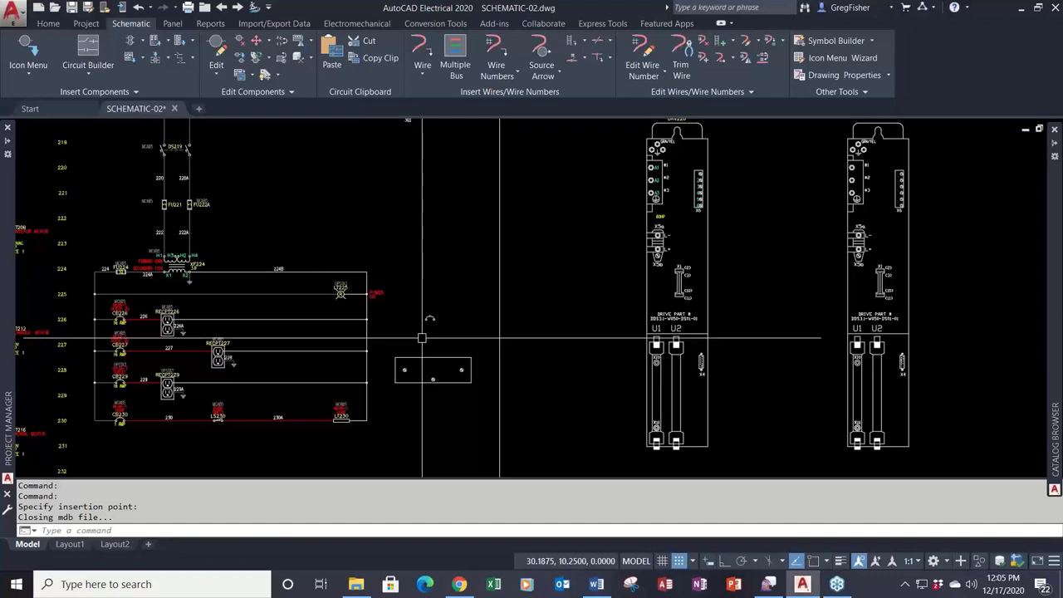
scroll(422, 338, "up", 3)
middle_click_drag(423, 338, 466, 274)
scroll(466, 274, "up", 2)
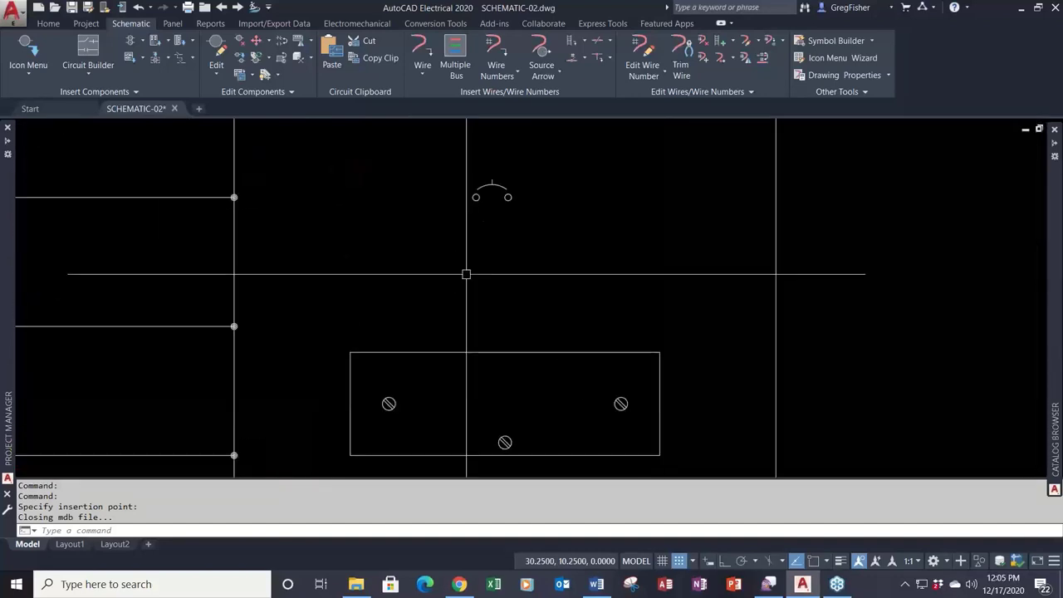
scroll(467, 273, "down", 2)
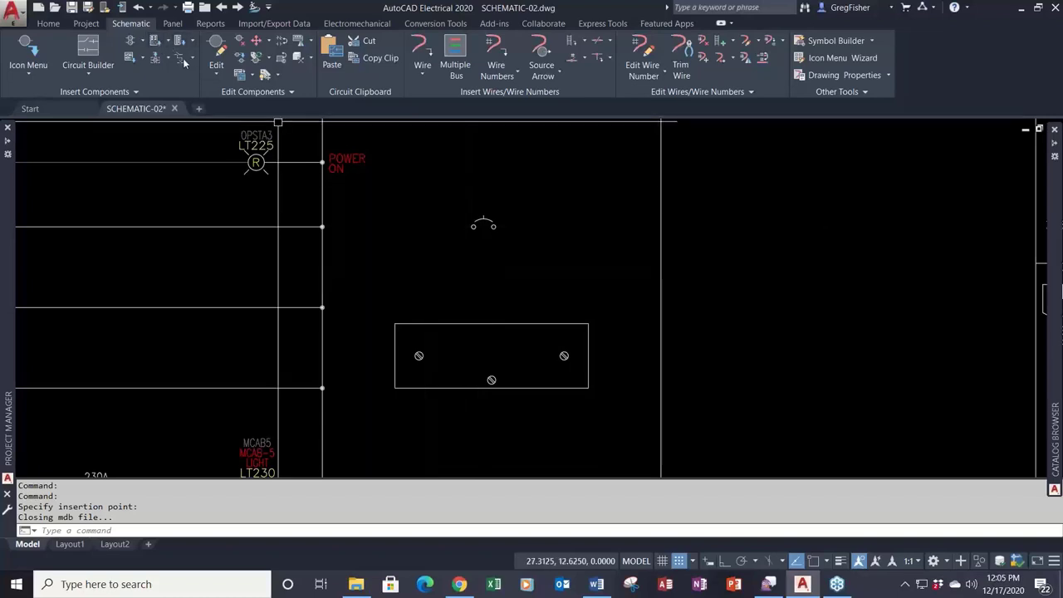
Step: Start a Symbol Builder symbol from the loose breaker graphic's four objects, with its insertion point midway between the two circles at 30.5, 11
left_click(831, 41)
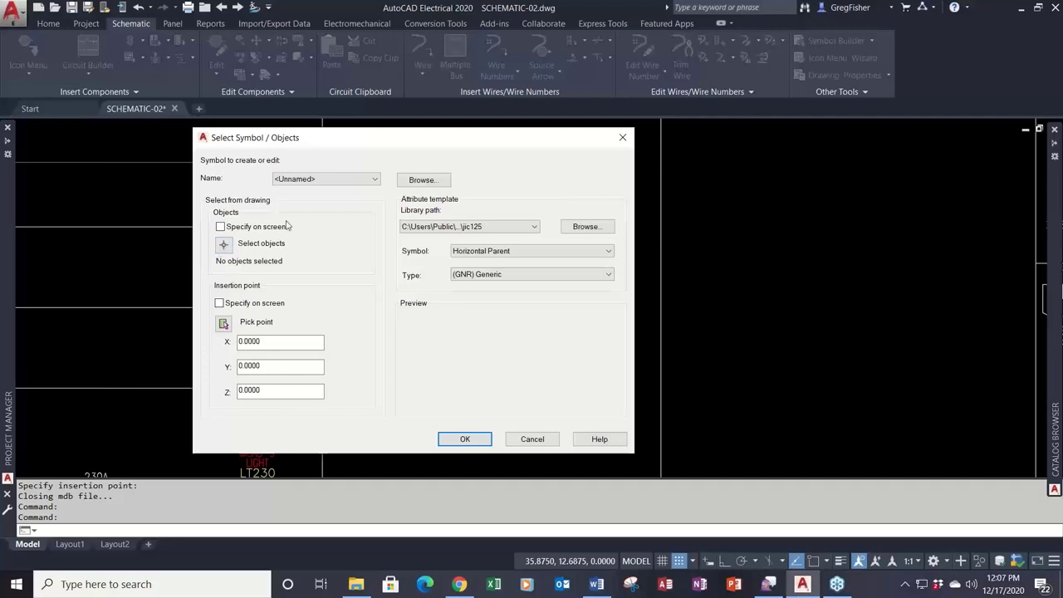
left_click(223, 244)
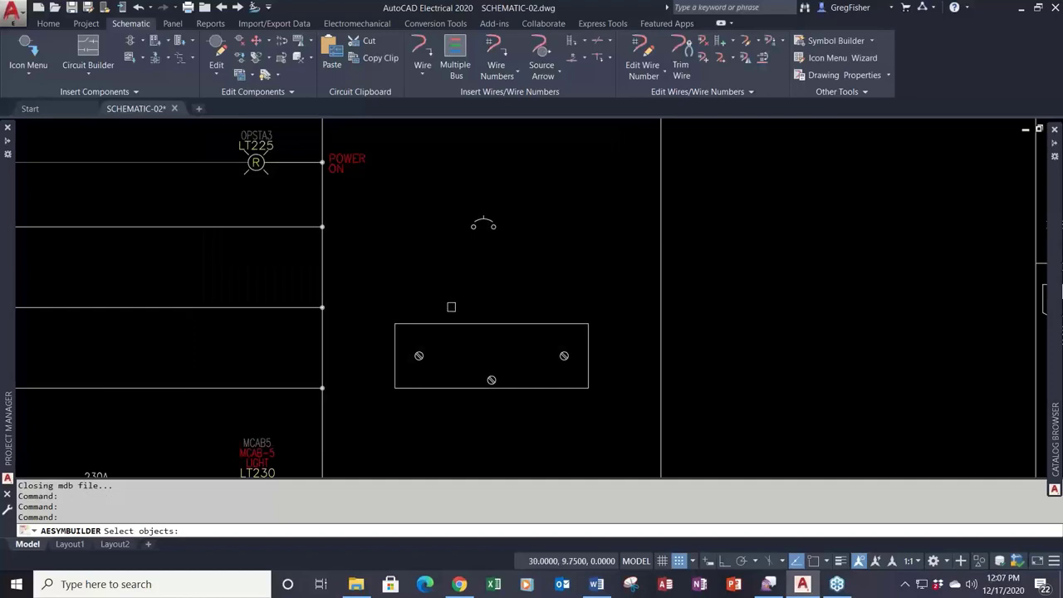
scroll(450, 306, "up", 4)
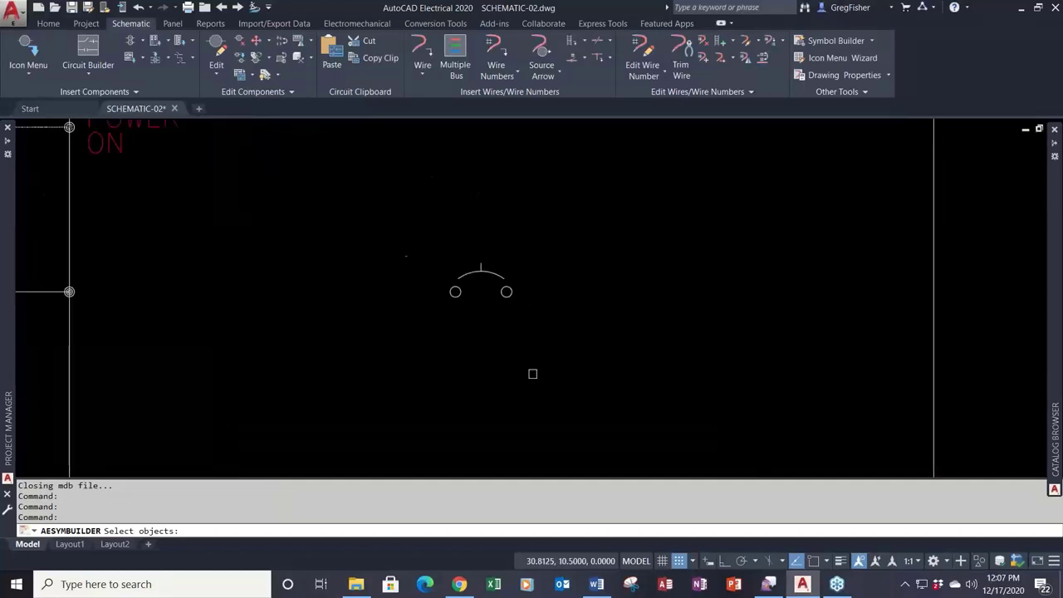
left_click(388, 219)
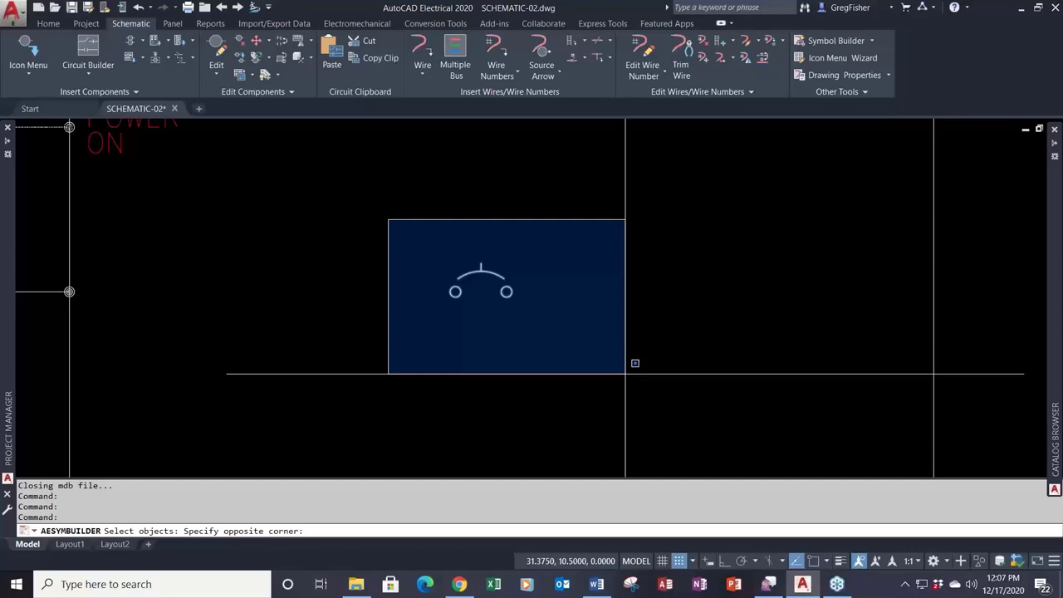
left_click(624, 373)
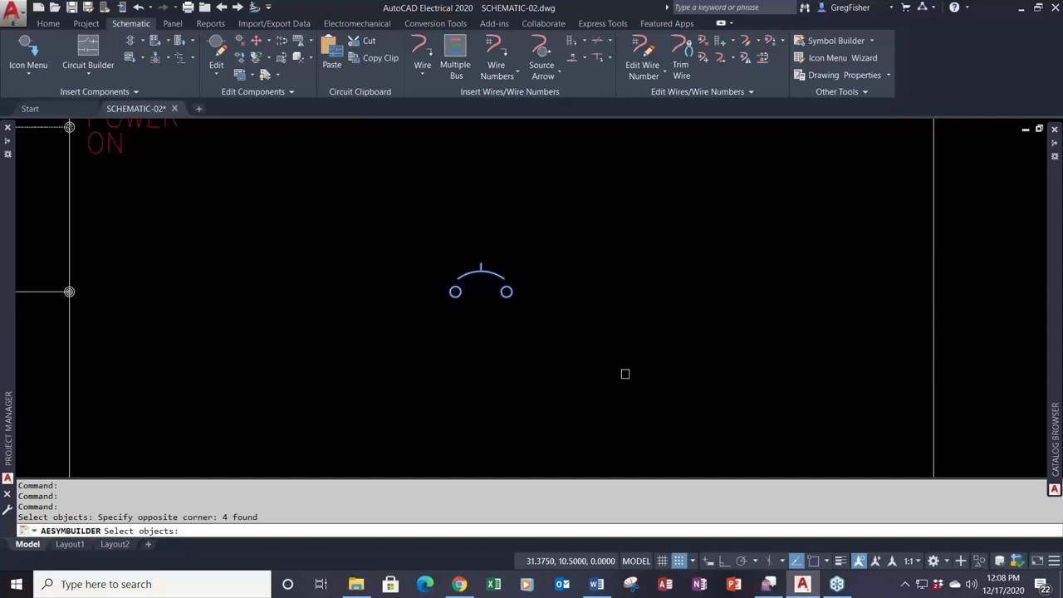
key("Return")
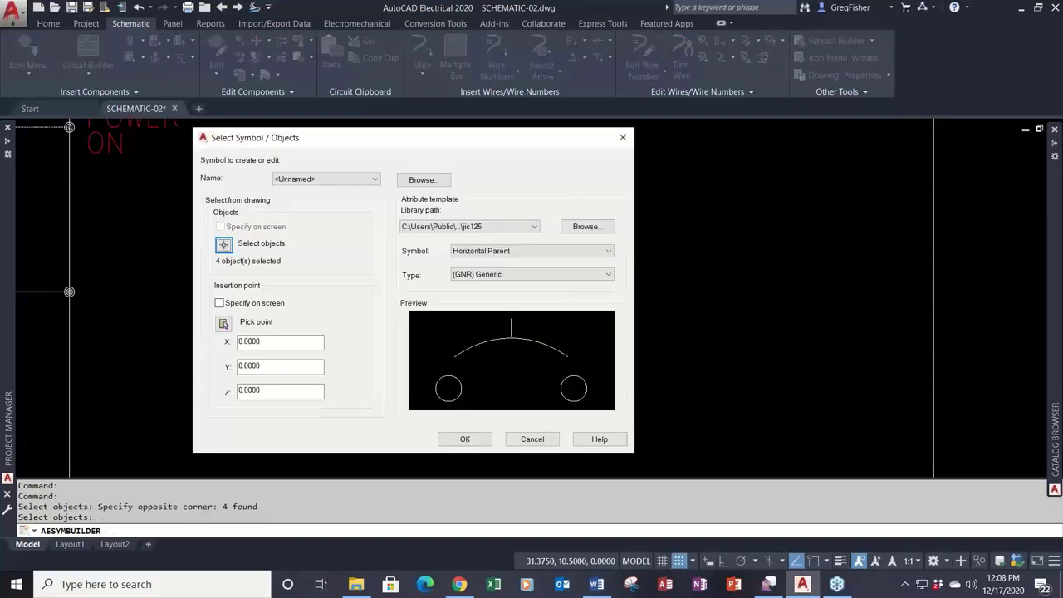
left_click(224, 323)
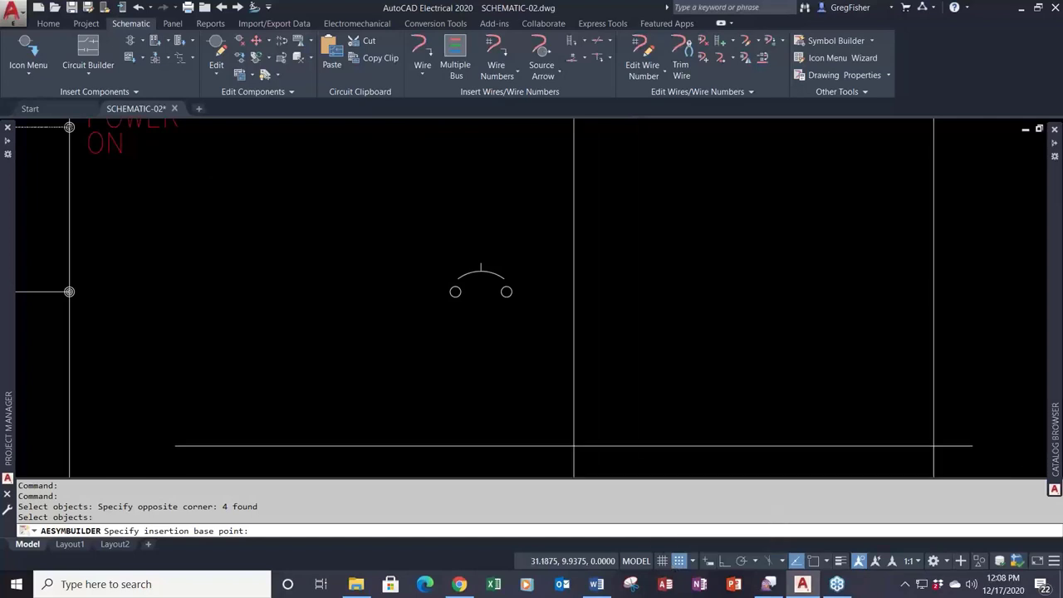
left_click(481, 291)
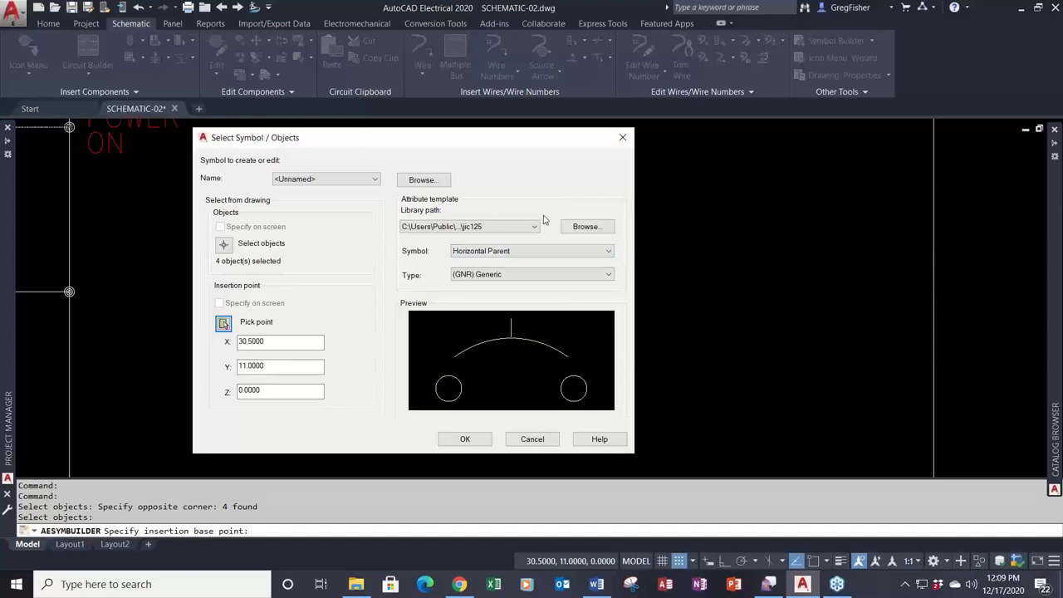
Step: Keep the Horizontal Parent attribute template, set the symbol type to (CB) Circuit breakers, and open the symbol for editing
left_click(608, 252)
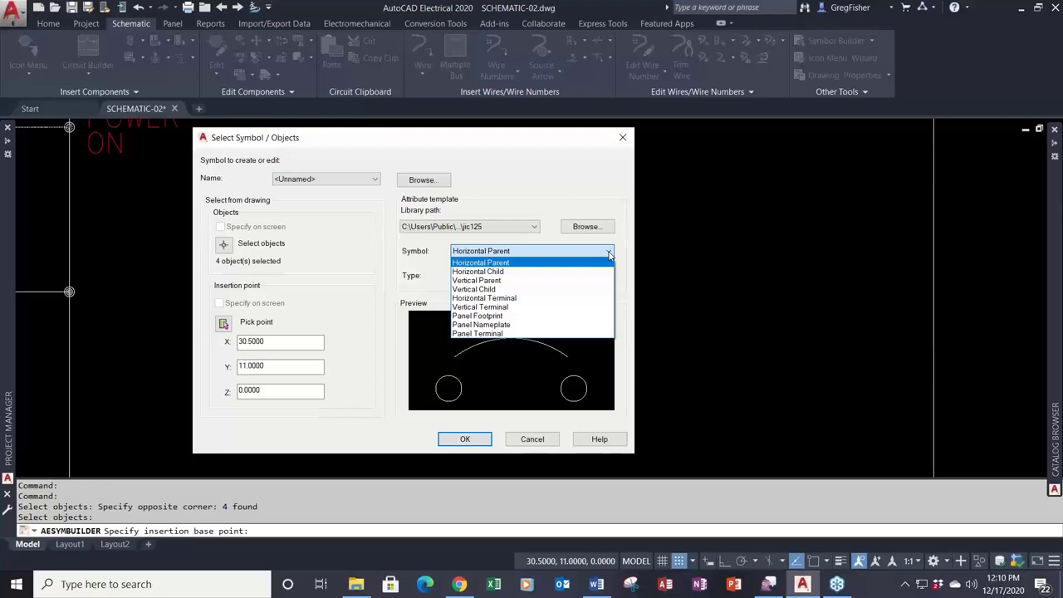
left_click(608, 253)
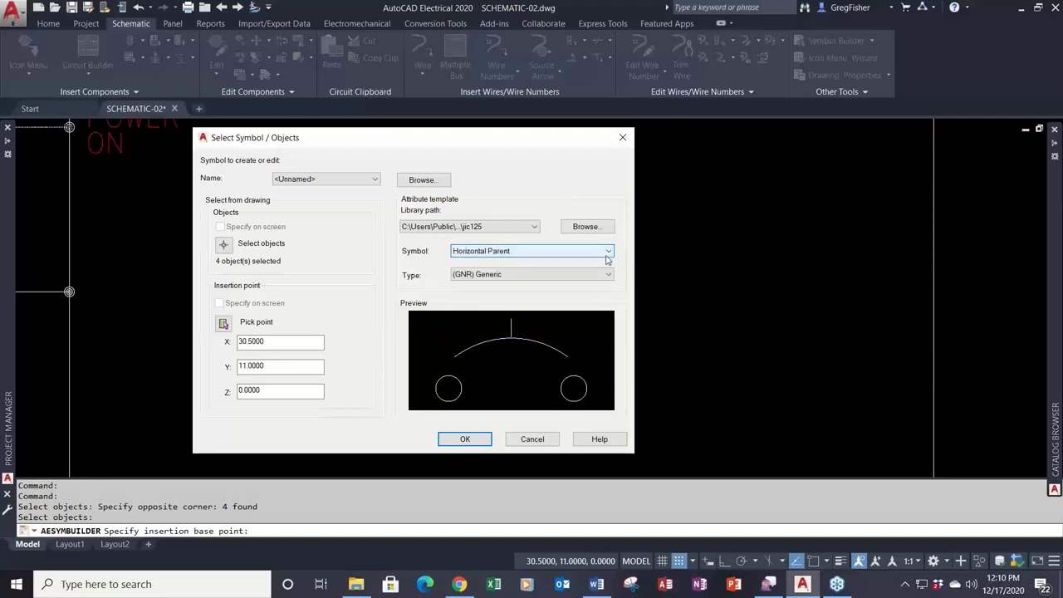
left_click(610, 276)
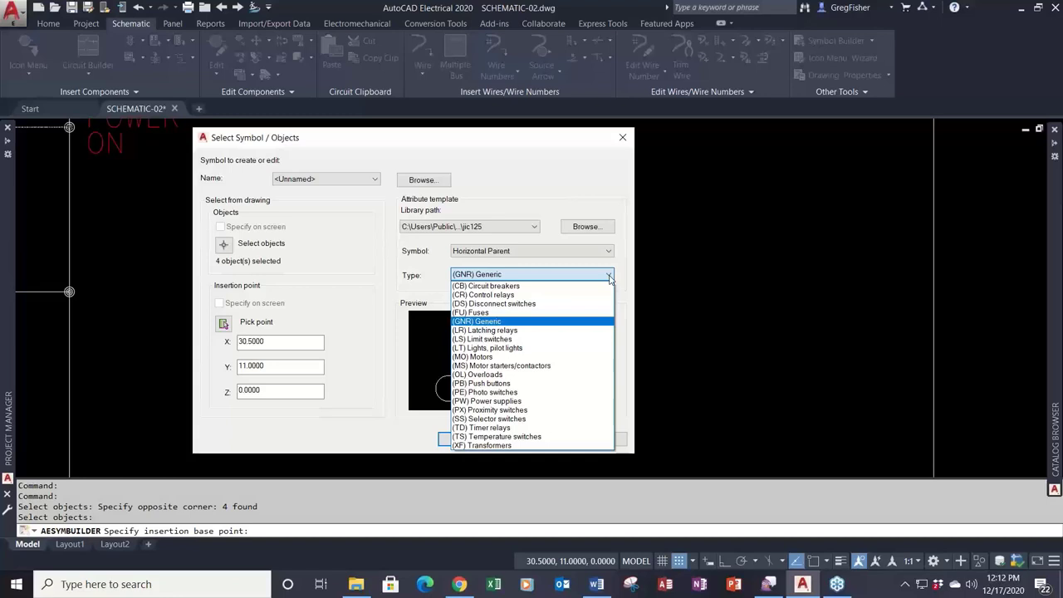
left_click(565, 287)
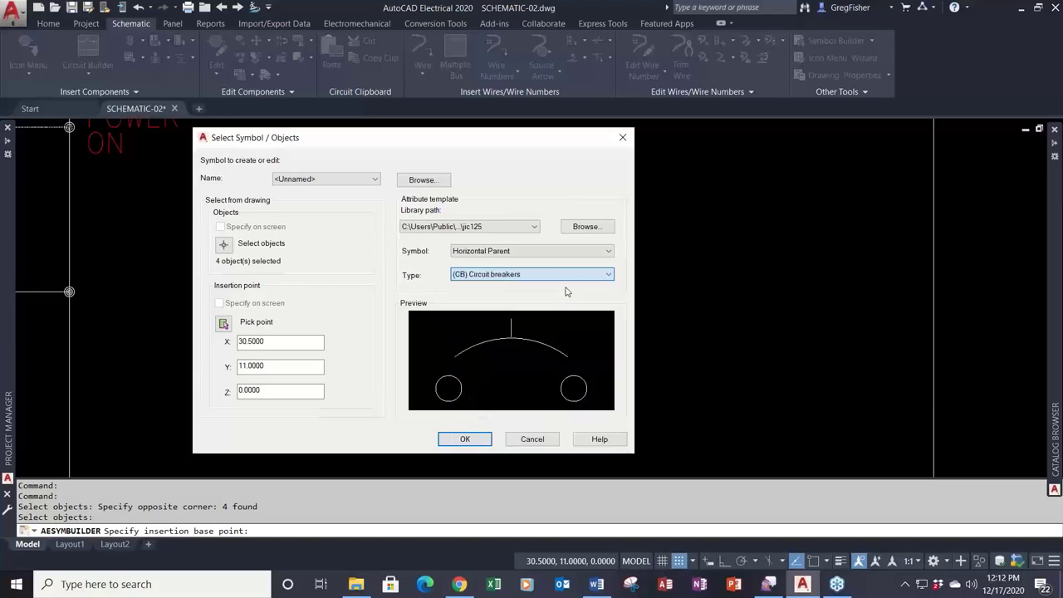
left_click(464, 439)
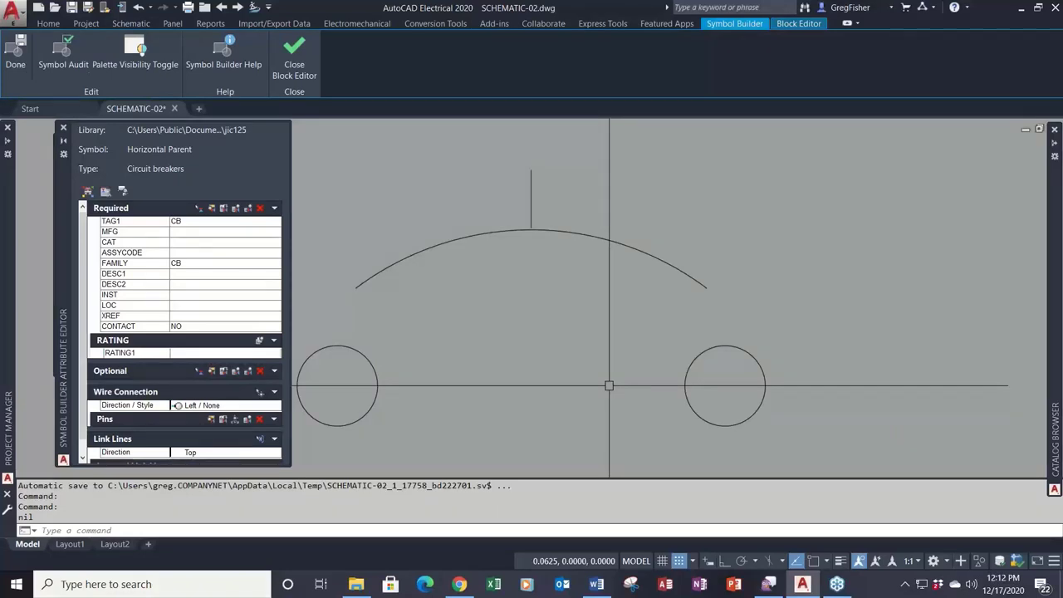
Step: Close the Block Authoring Palettes and reposition the Symbol Builder Attribute Editor clear of the breaker graphic
scroll(598, 387, "down", 4)
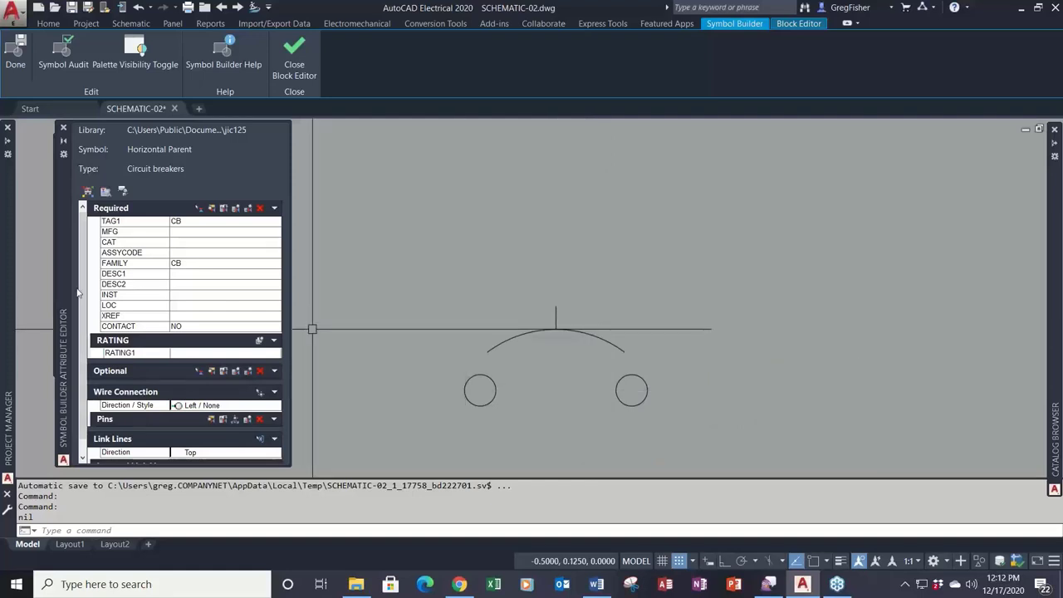
left_click_drag(67, 288, 226, 282)
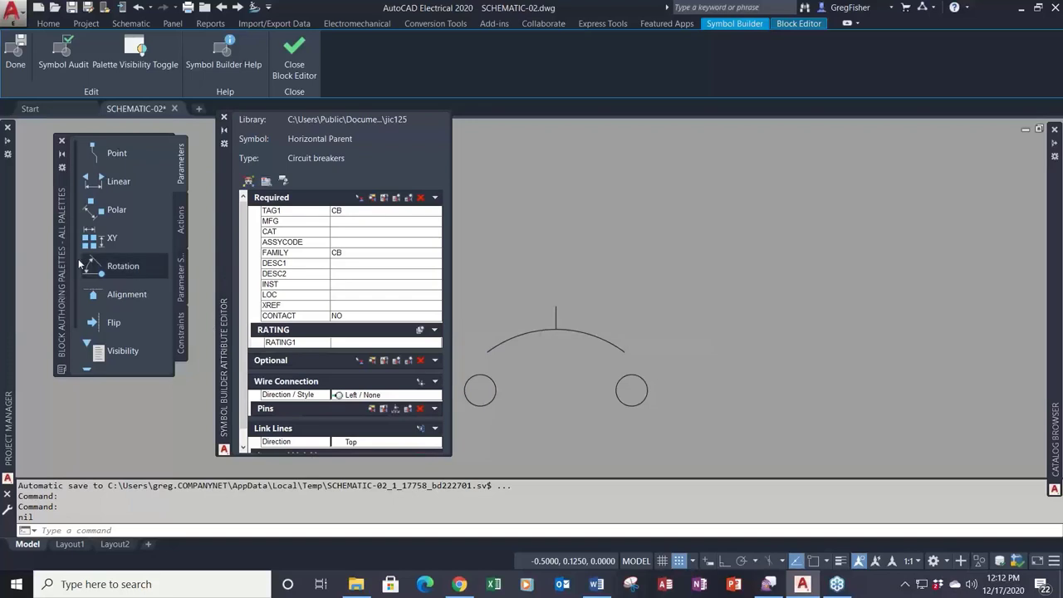
mouse_move(60, 262)
left_mouse_down()
mouse_move(53, 322)
mouse_move(52, 269)
left_mouse_up()
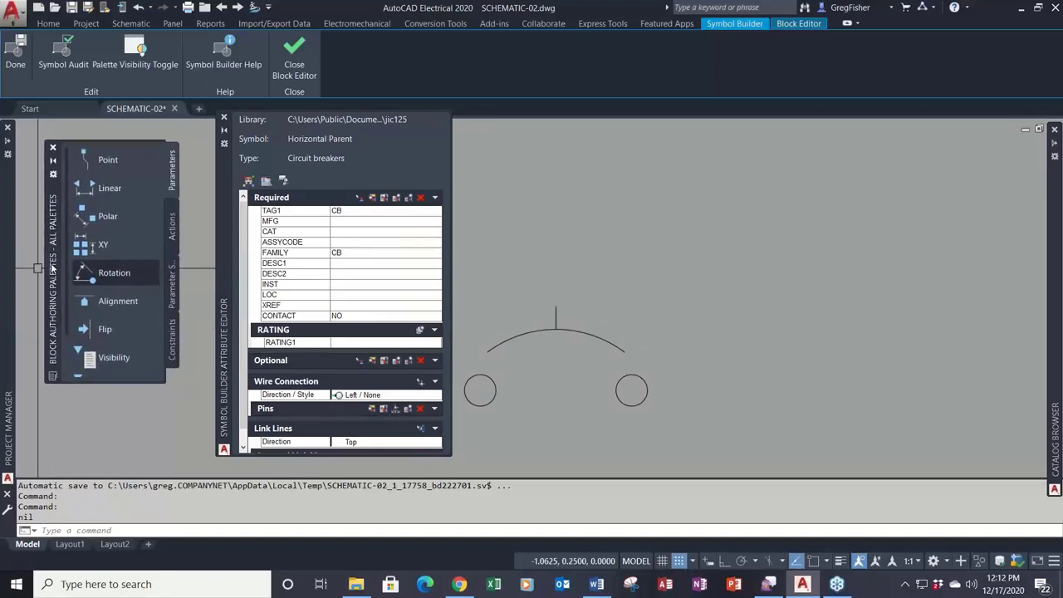
left_click(54, 149)
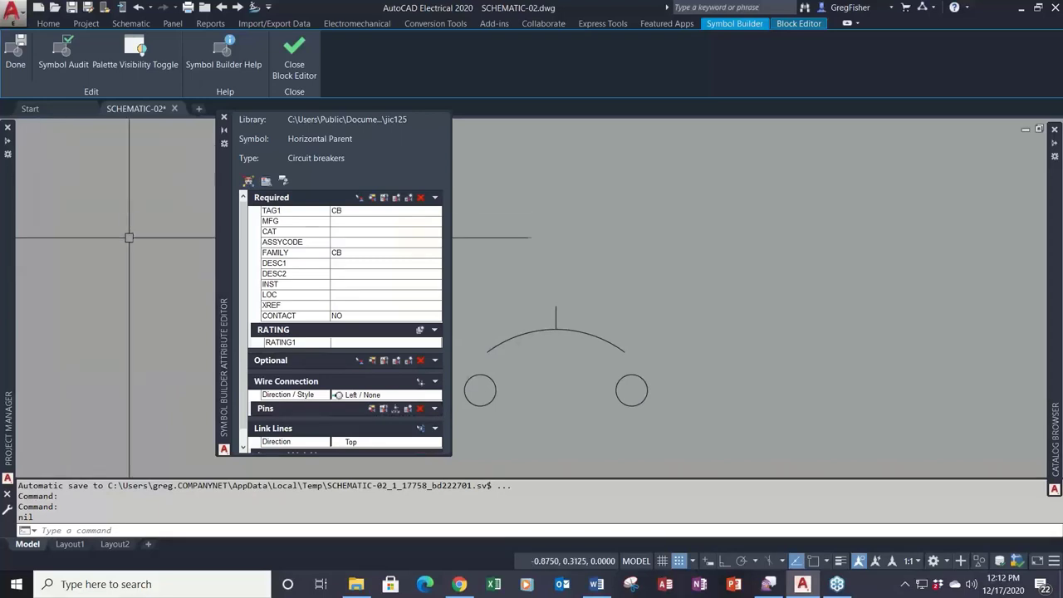
left_click_drag(223, 264, 87, 272)
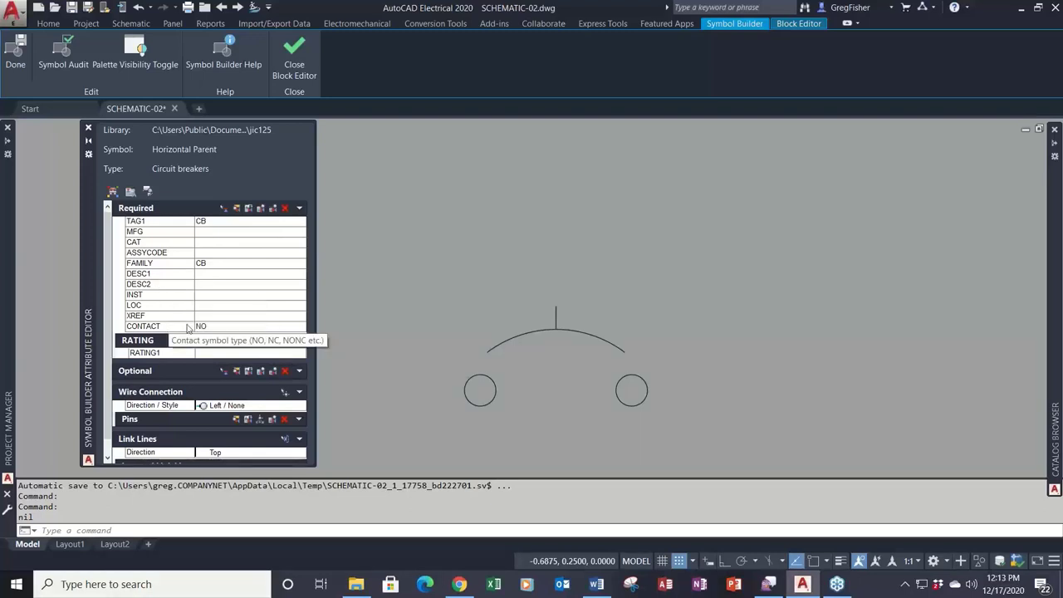
Step: Close the block editor without saving the circuit breaker symbol
left_click(295, 52)
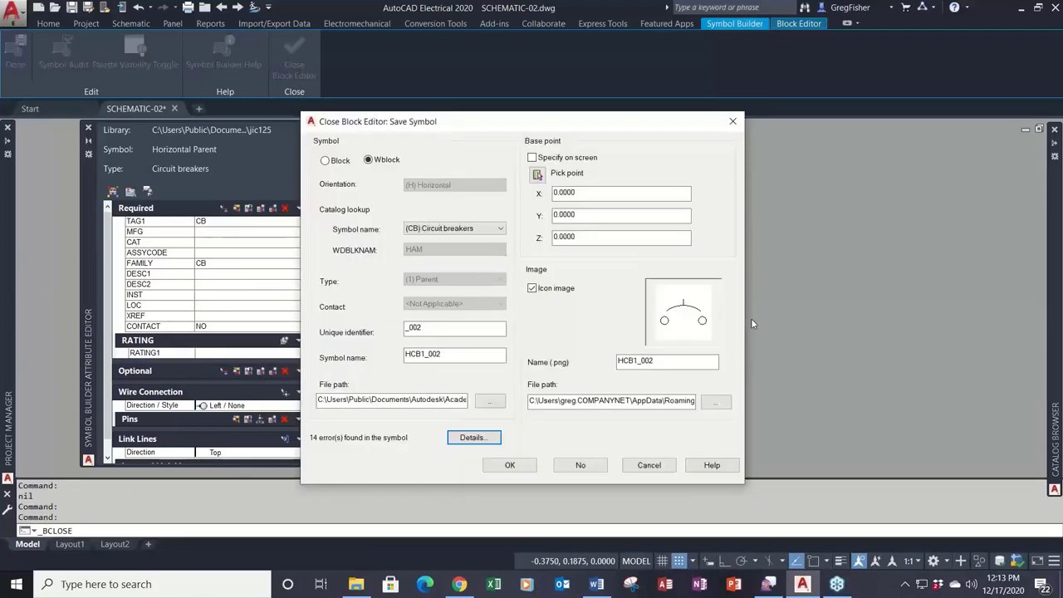
left_click(580, 465)
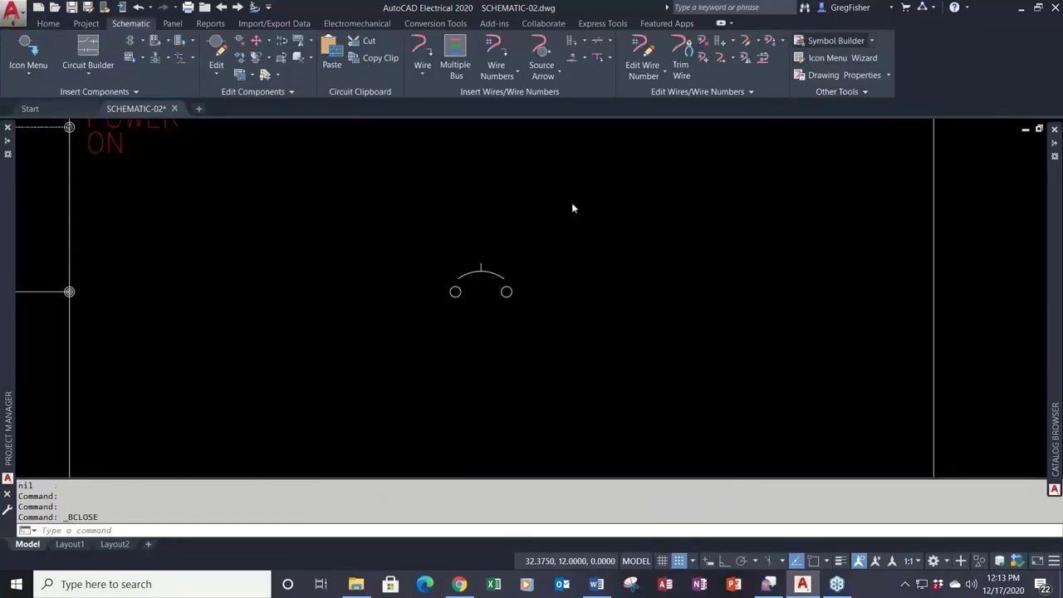
Step: Start another Symbol Builder symbol from the breaker graphic's four objects, with its insertion point midway between the circles at 30.5, 11
key("Return")
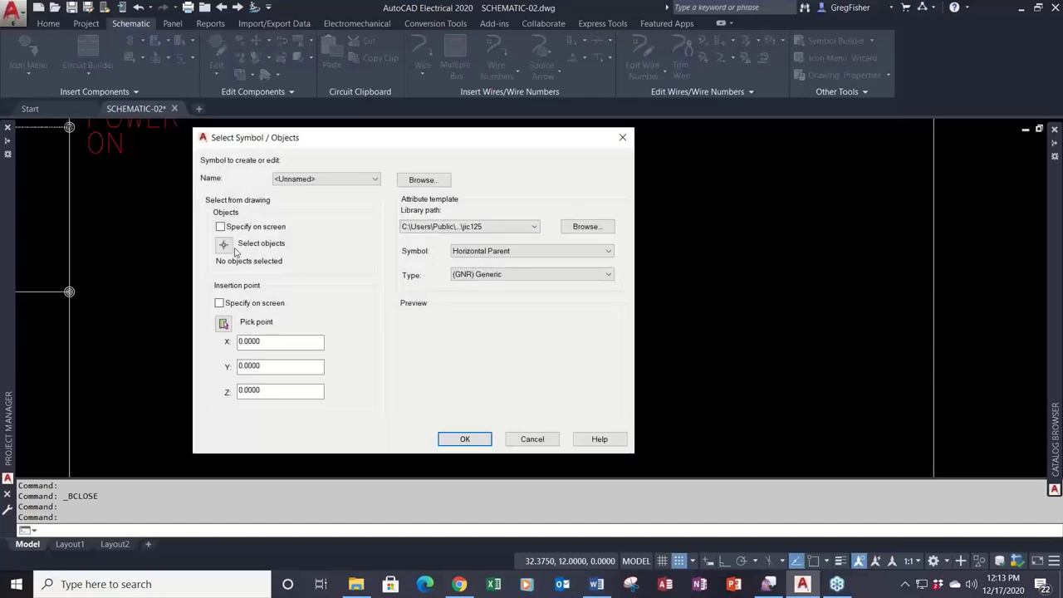
left_click(223, 244)
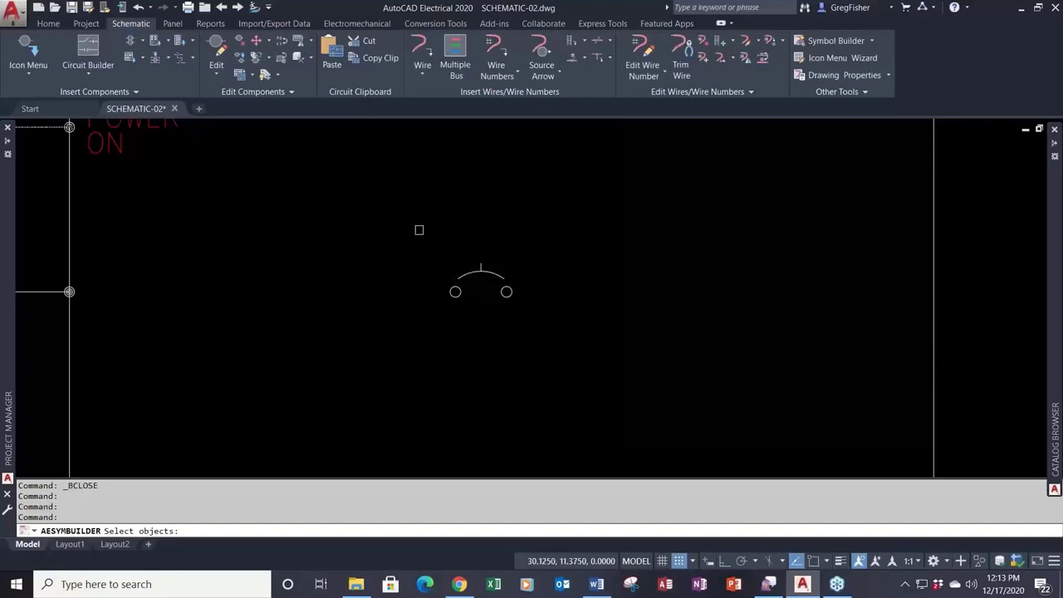
left_click(418, 230)
left_click(584, 362)
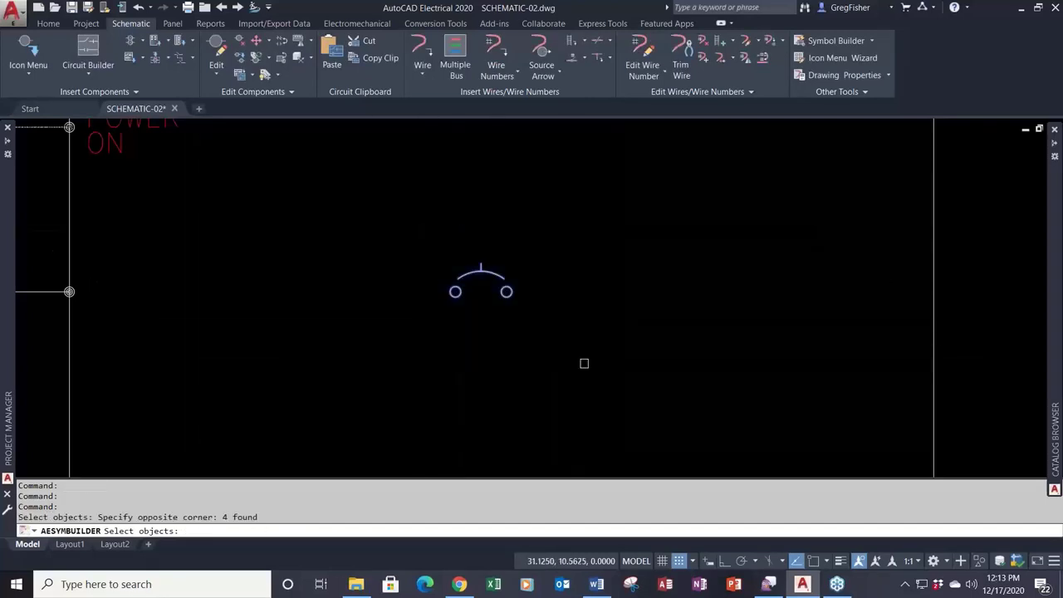
key("Return")
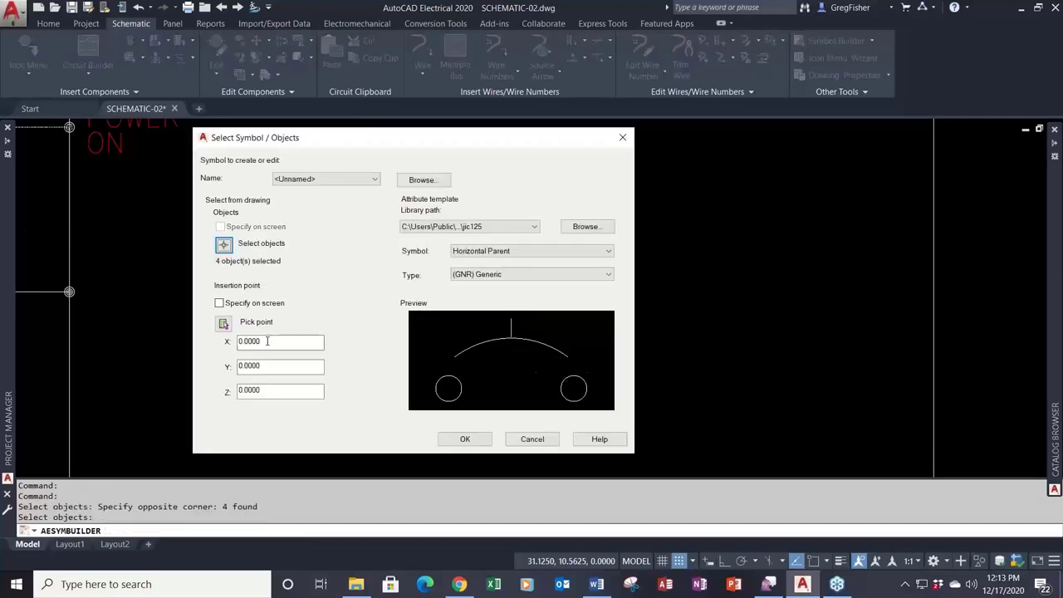
left_click(222, 323)
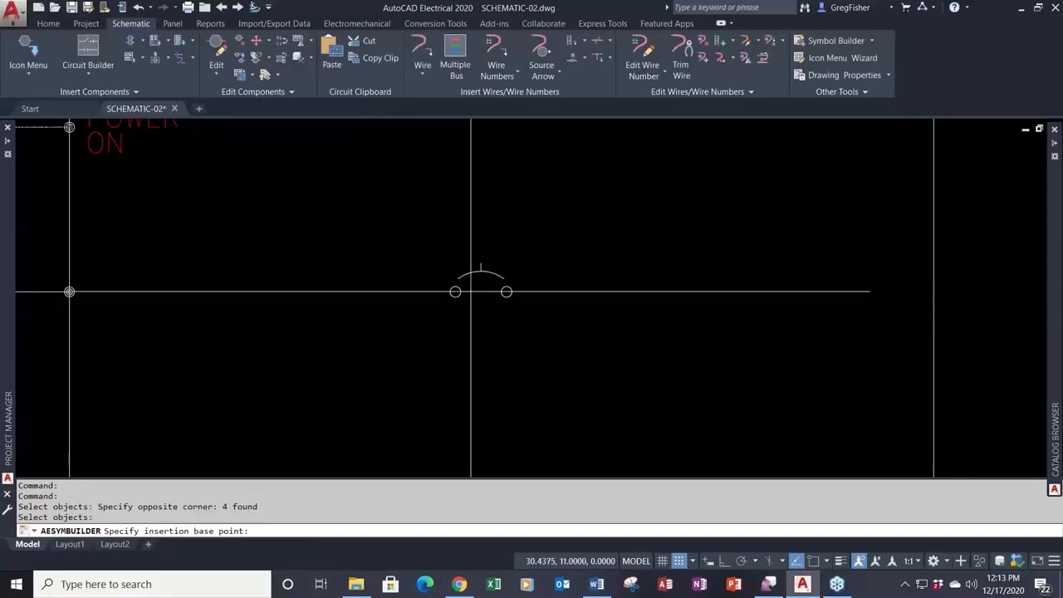
left_click(482, 292)
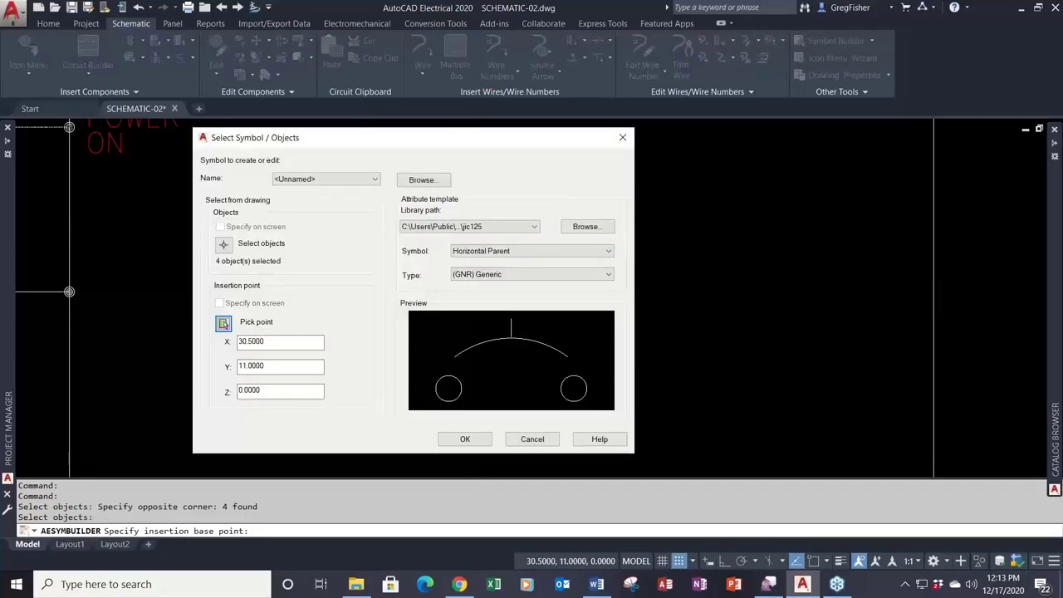
Step: Open the breaker graphic as a (CR) Control relays symbol, review its attribute list, and close the block editor without saving
left_click(583, 279)
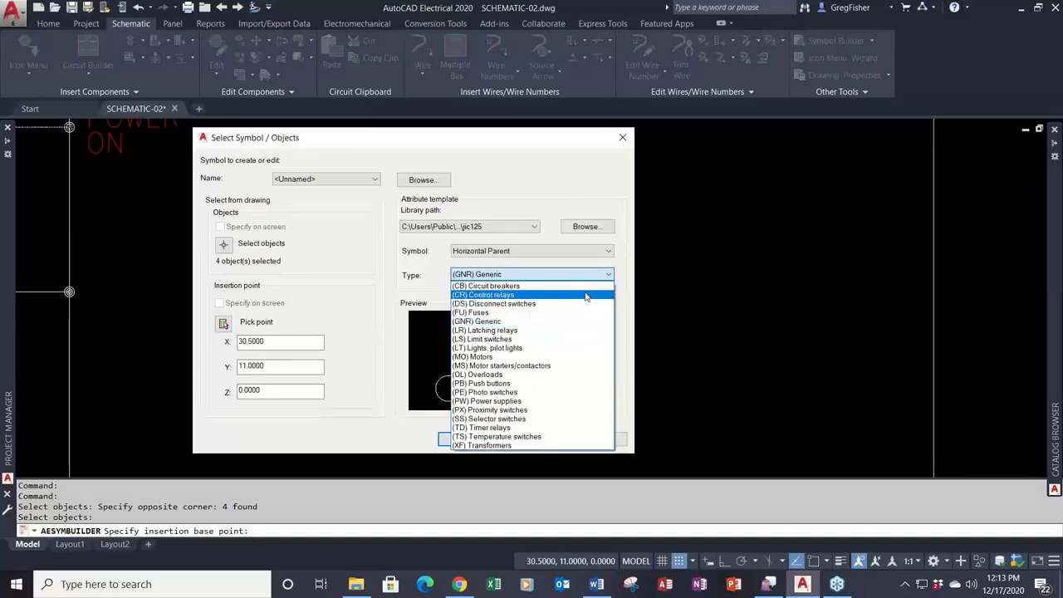
left_click(585, 297)
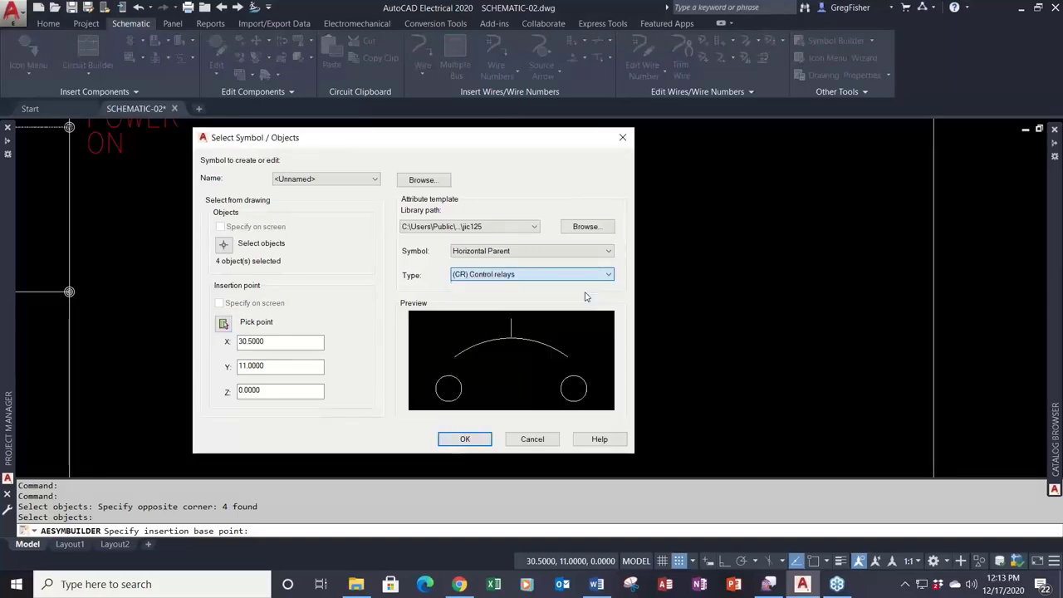
left_click(475, 444)
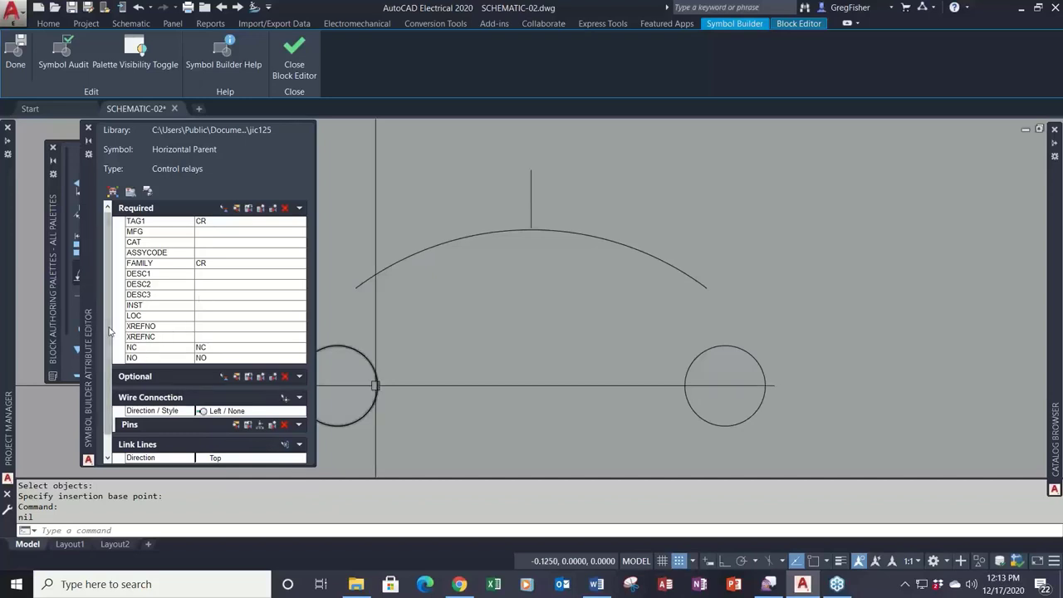
scroll(110, 342, "down", 1)
scroll(109, 342, "down", 1)
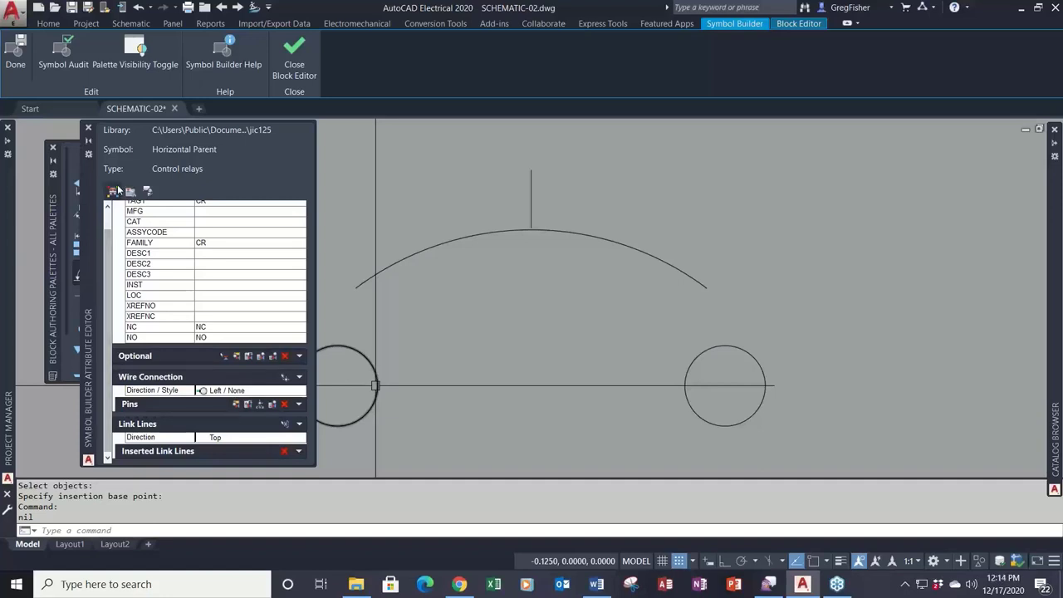
left_click(295, 55)
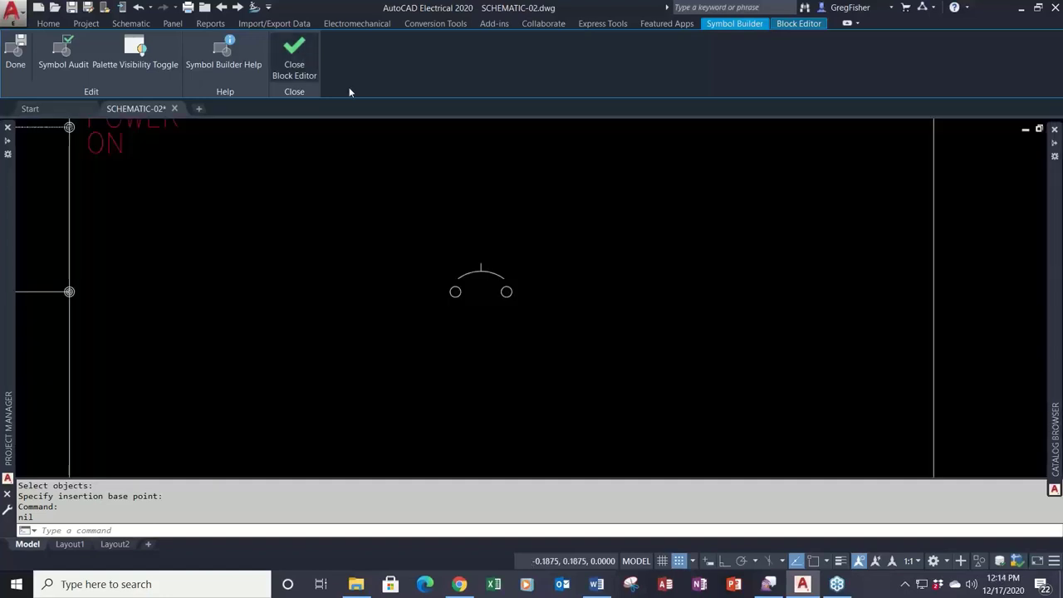
Step: Start a Symbol Builder symbol from the rectangle and its three terminal circles, with its insertion point at the rectangle's center, 30.625, 9
scroll(604, 271, "down", 5)
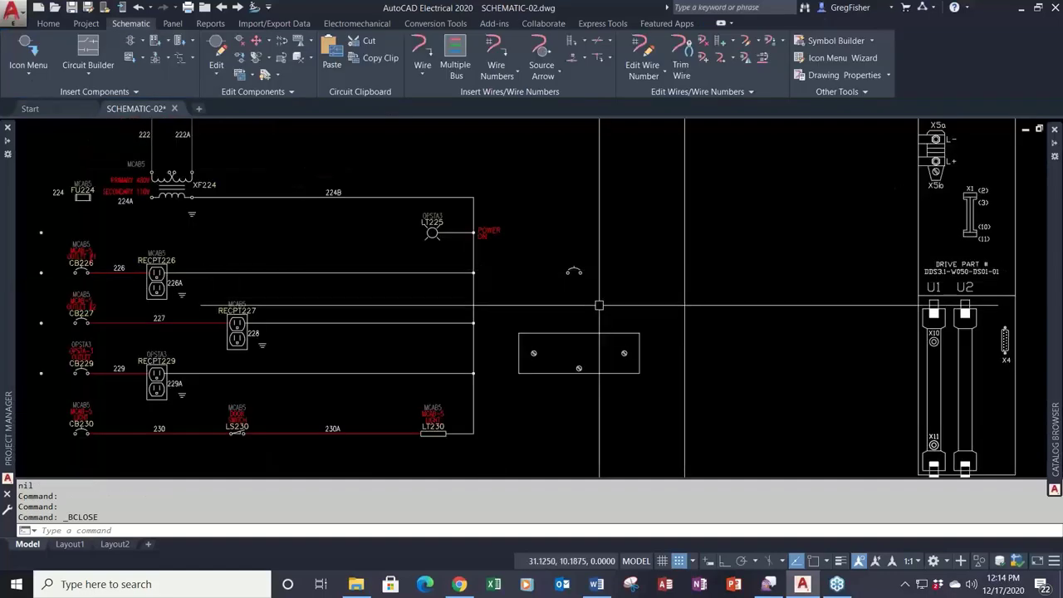
scroll(591, 332, "up", 5)
middle_click_drag(585, 349, 547, 297)
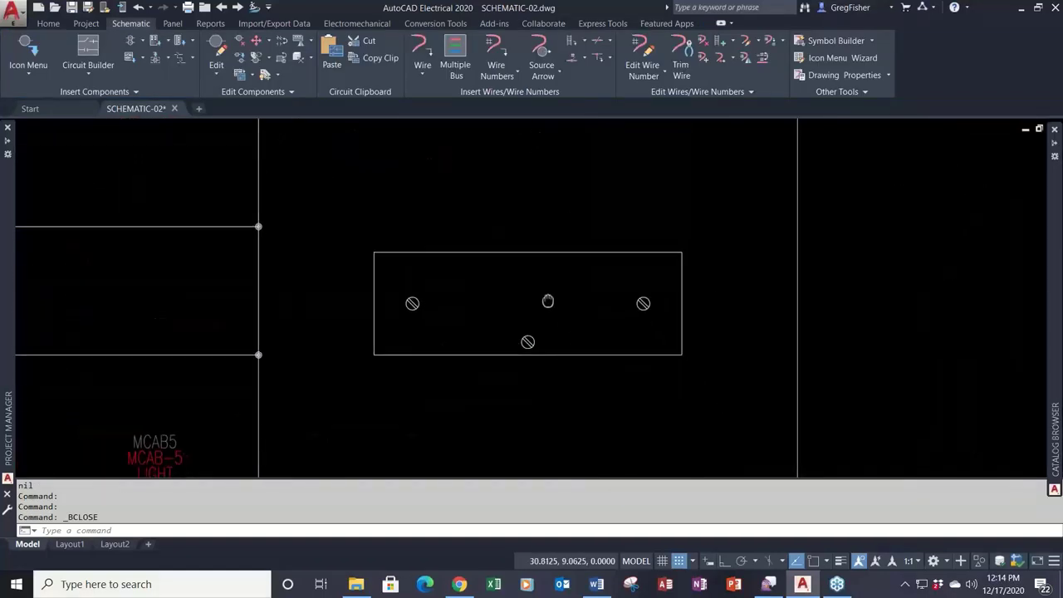
left_click(835, 40)
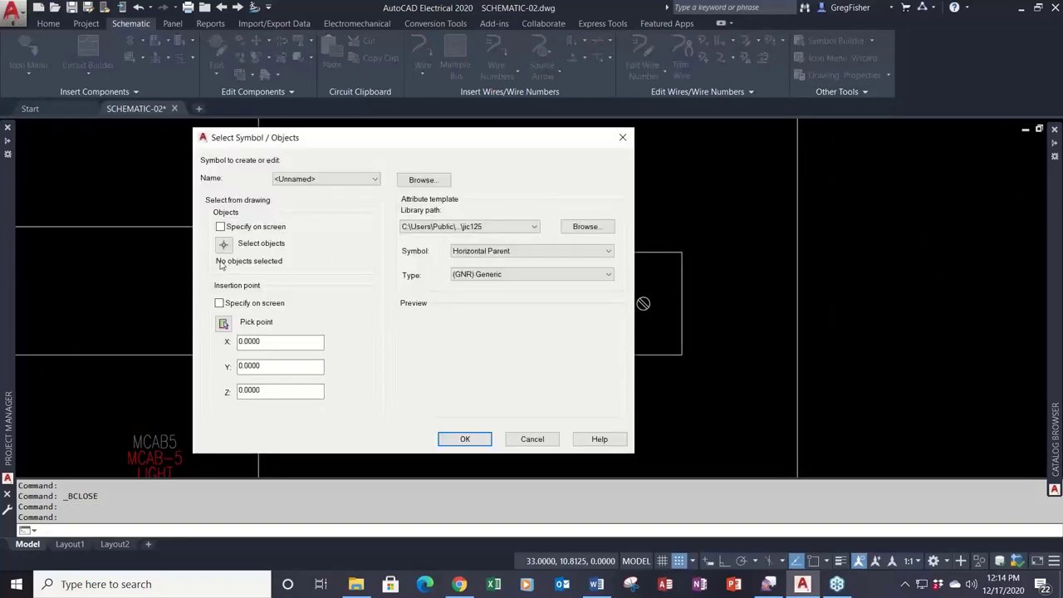
left_click(222, 245)
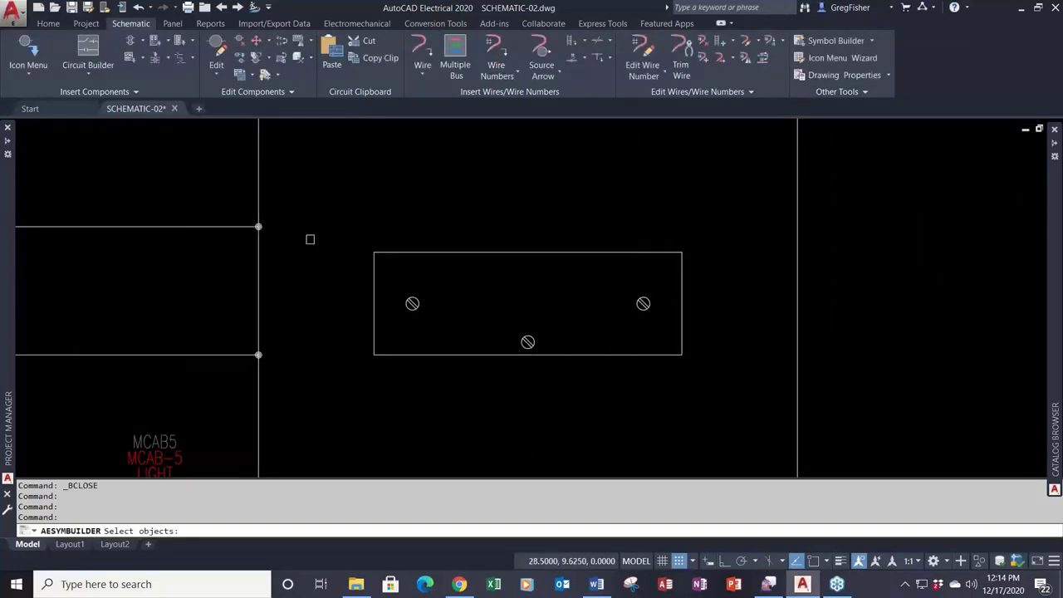
left_click(323, 220)
left_click(720, 418)
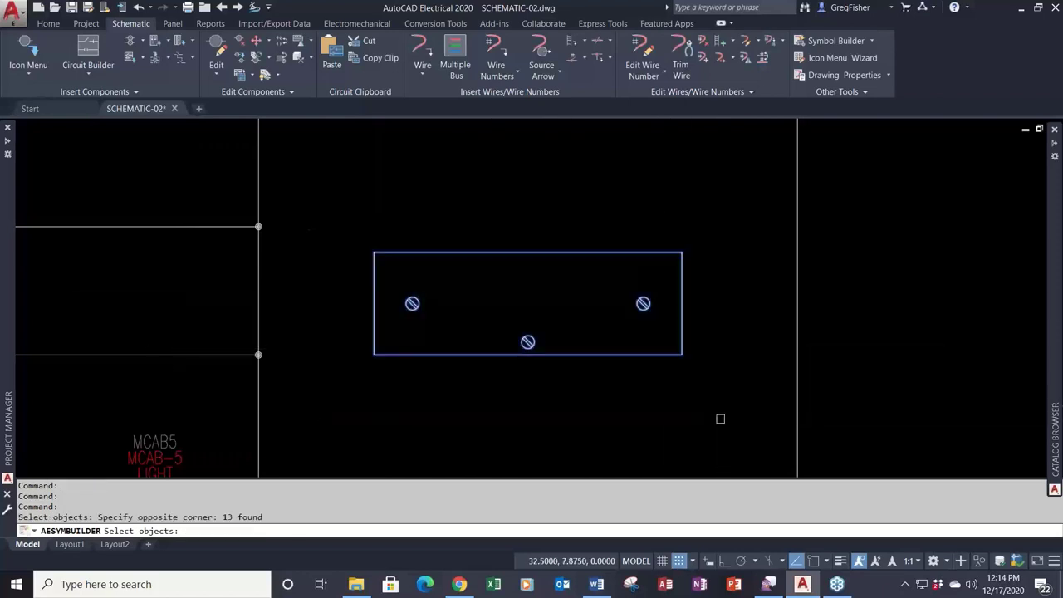
key("Return")
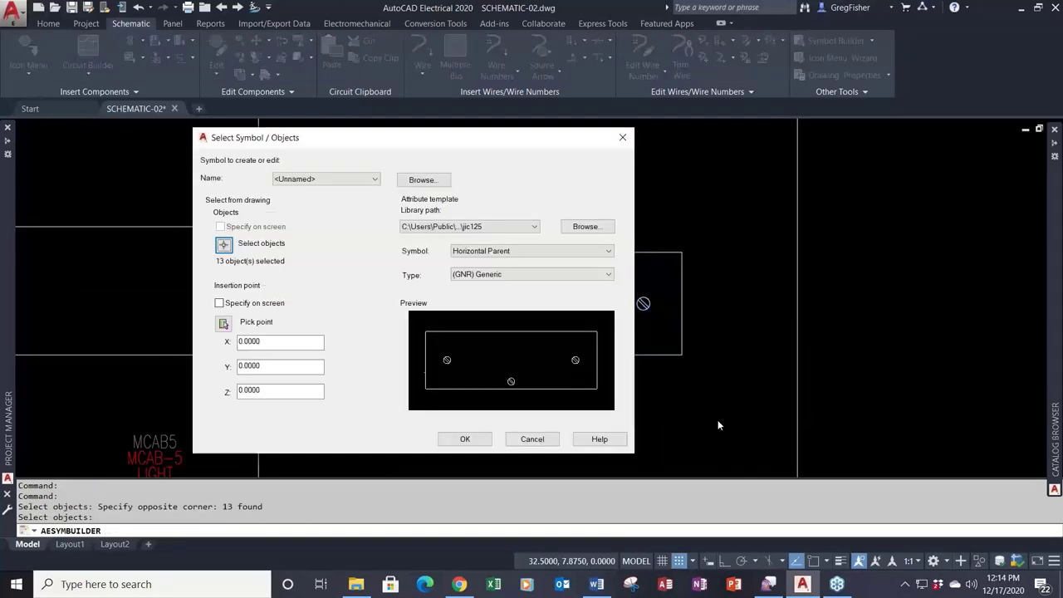
left_click(223, 325)
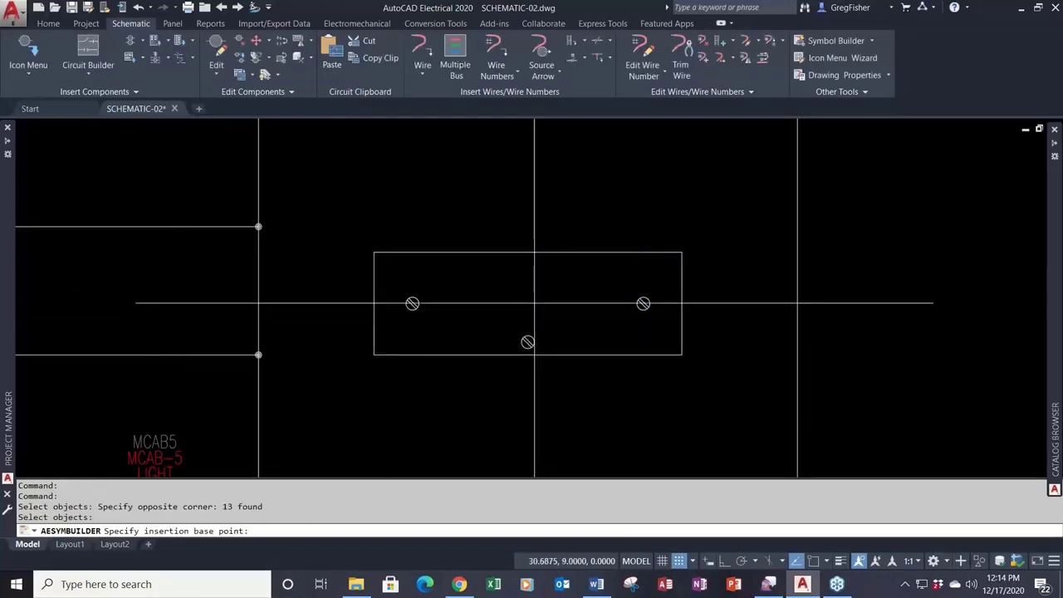
left_click(528, 303)
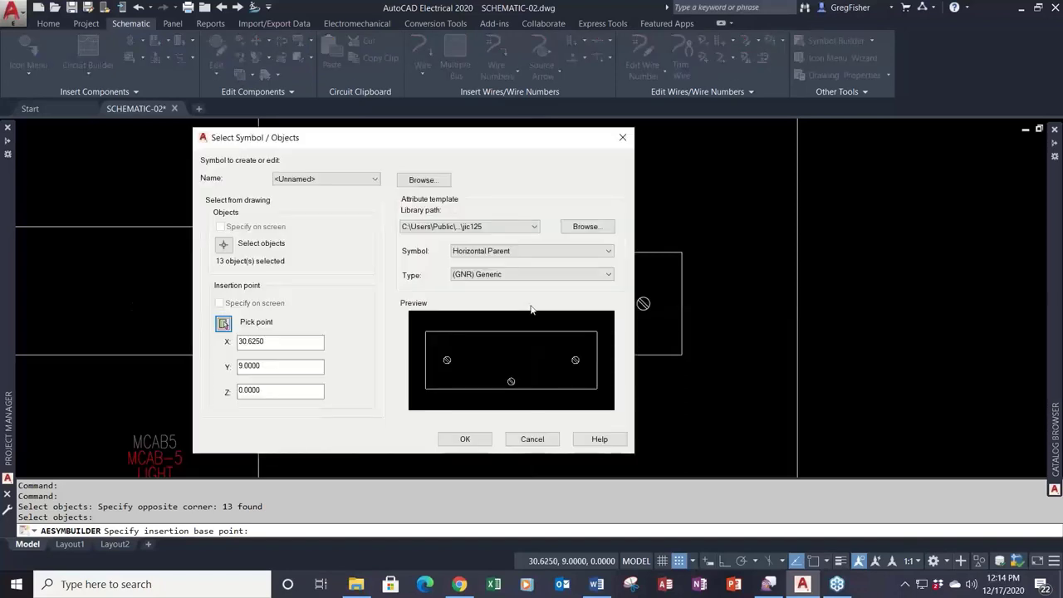
Step: Open the rectangular graphic as a (PW) Power supplies symbol, review its attributes down to Link Lines, and close the block editor
left_click(593, 276)
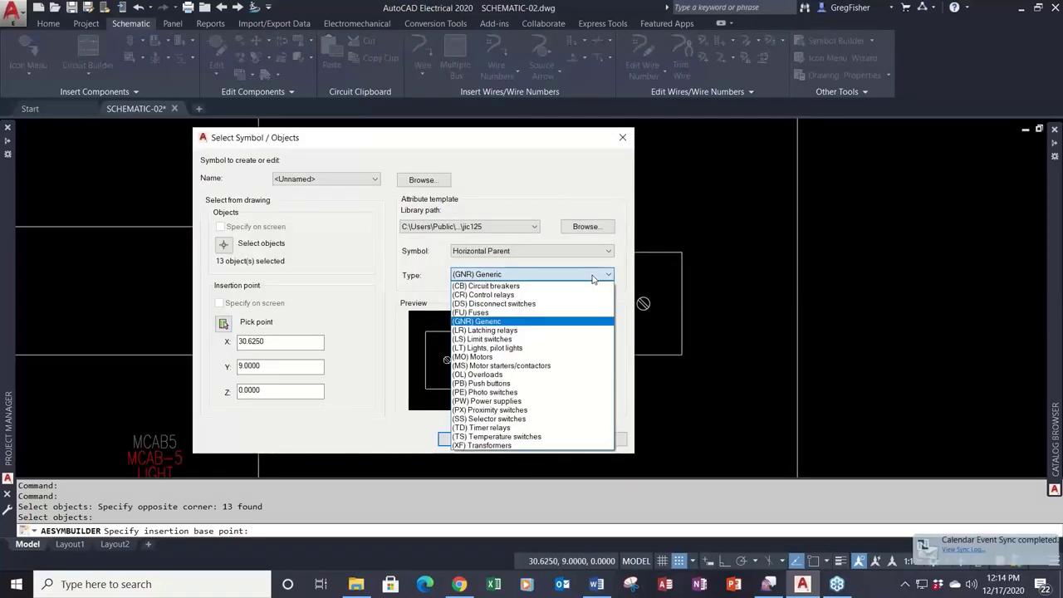
left_click(547, 401)
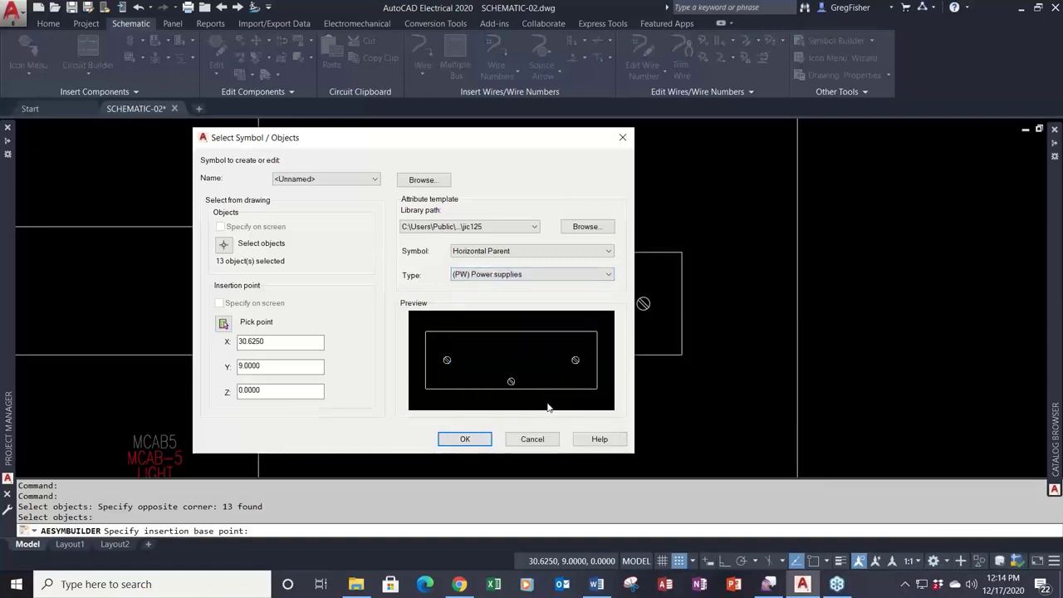
left_click(480, 438)
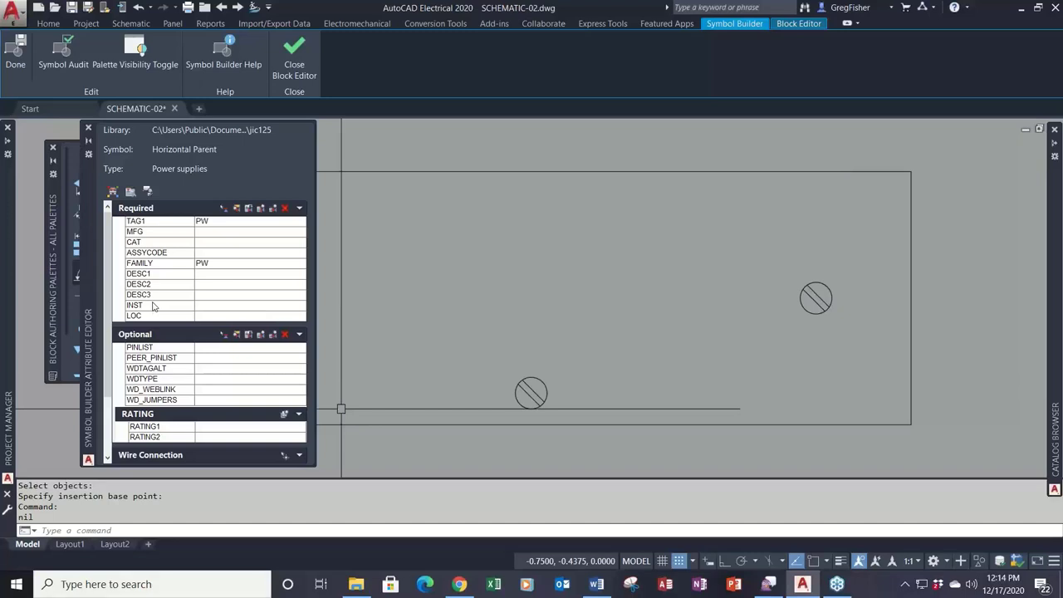
left_click_drag(109, 362, 108, 417)
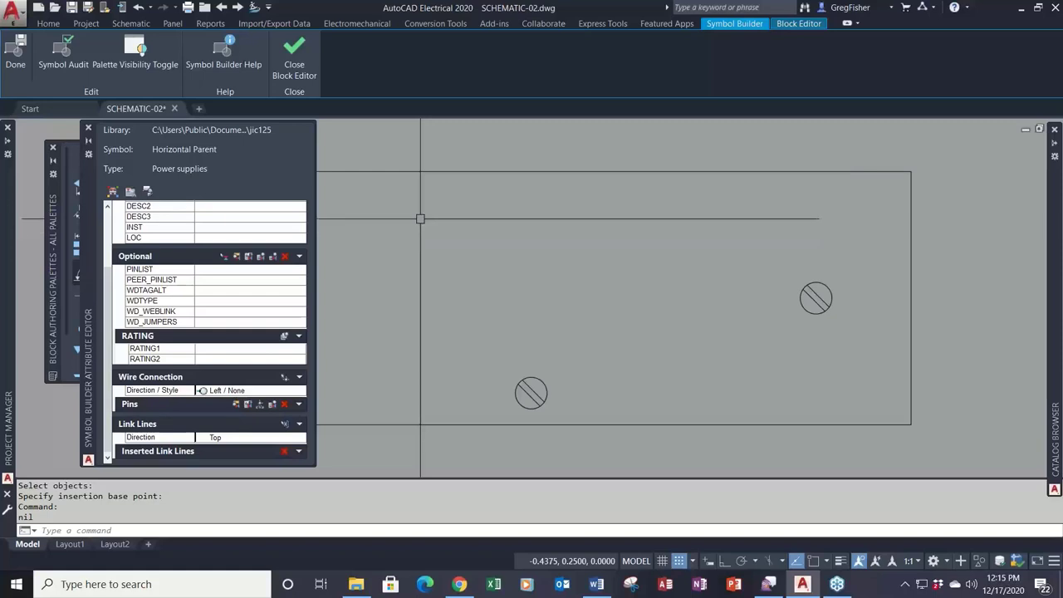
left_click(293, 58)
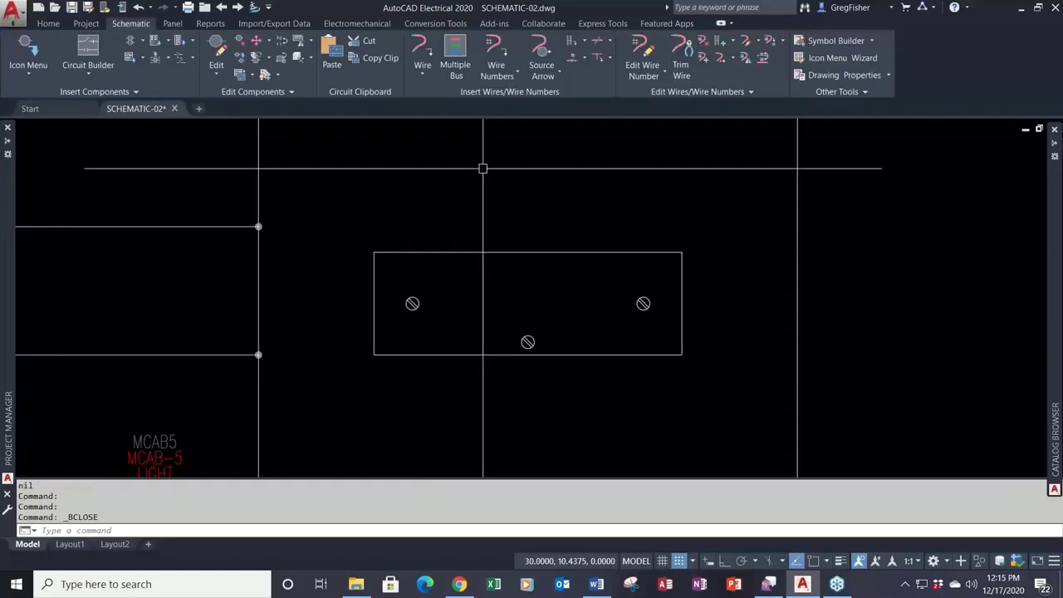
Step: Select the rectangular terminal graphic again for a new Symbol Builder symbol and pick its center at 30.625, 9 as the insertion point
left_click(822, 41)
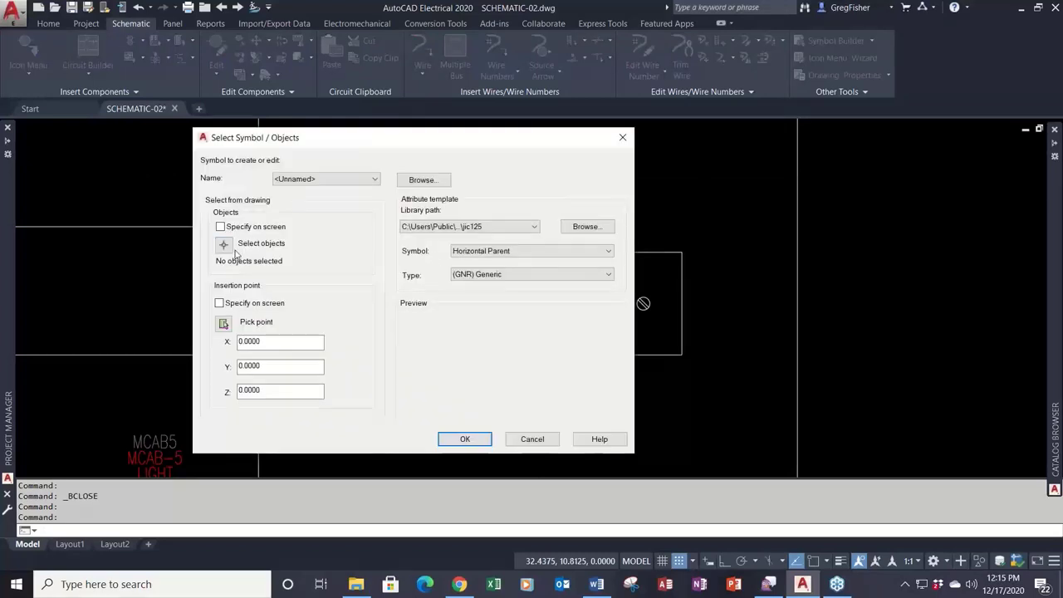
left_click(224, 245)
left_click(341, 221)
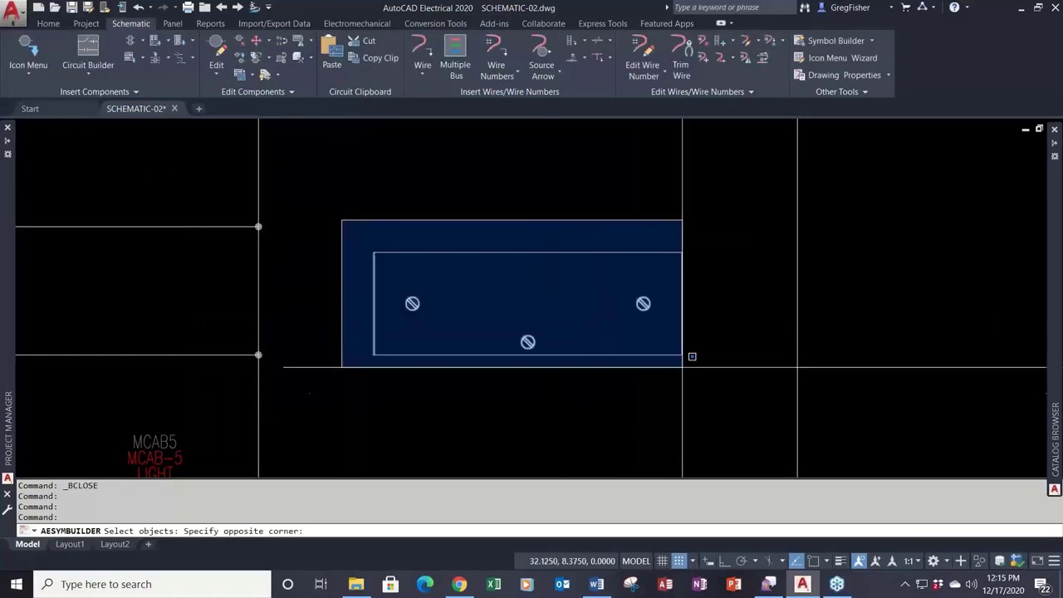
left_click(690, 356)
key("Return")
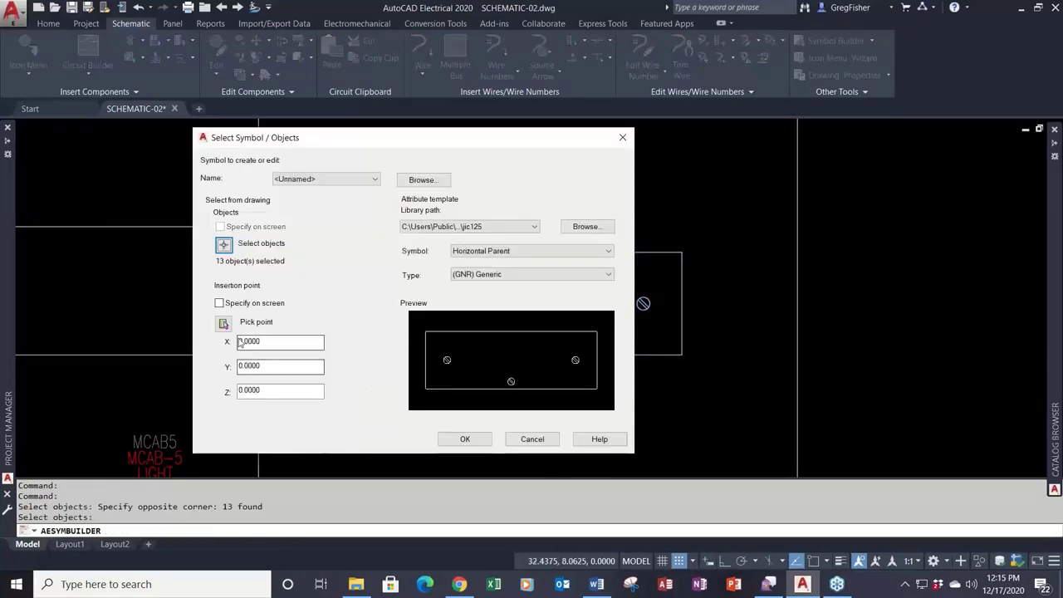
left_click(223, 326)
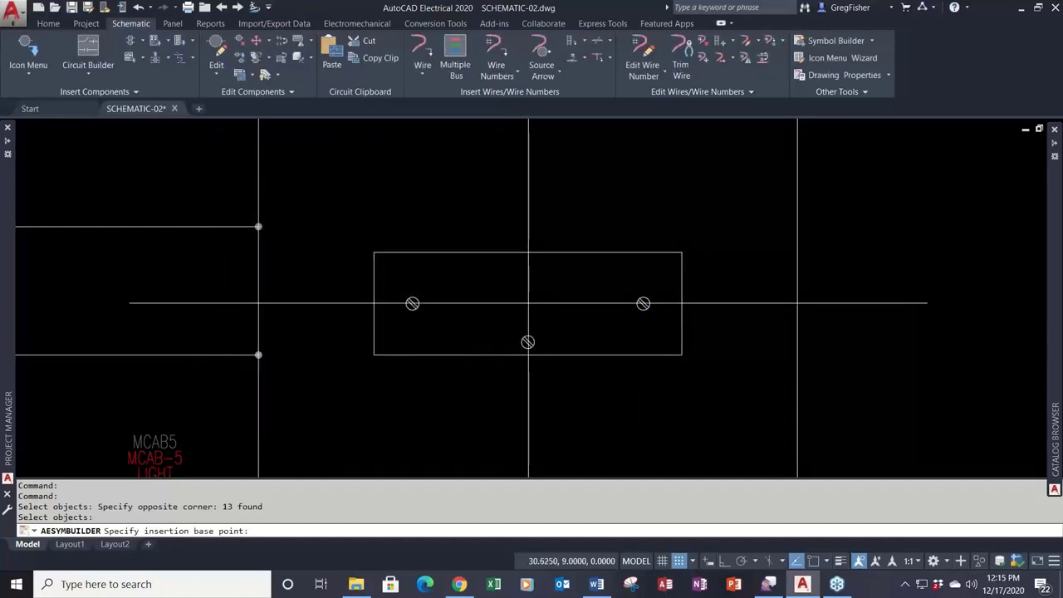
left_click(528, 303)
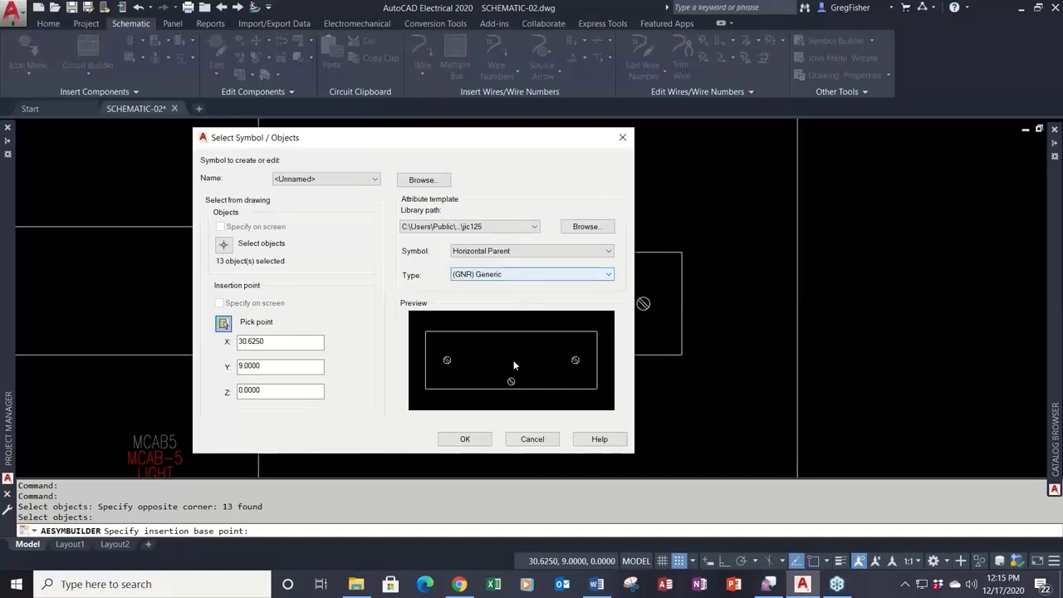
Step: Open the rectangular graphic as a Horizontal Parent symbol of type (GNR) Generic and review its required, optional and wire connection attributes
left_click(466, 439)
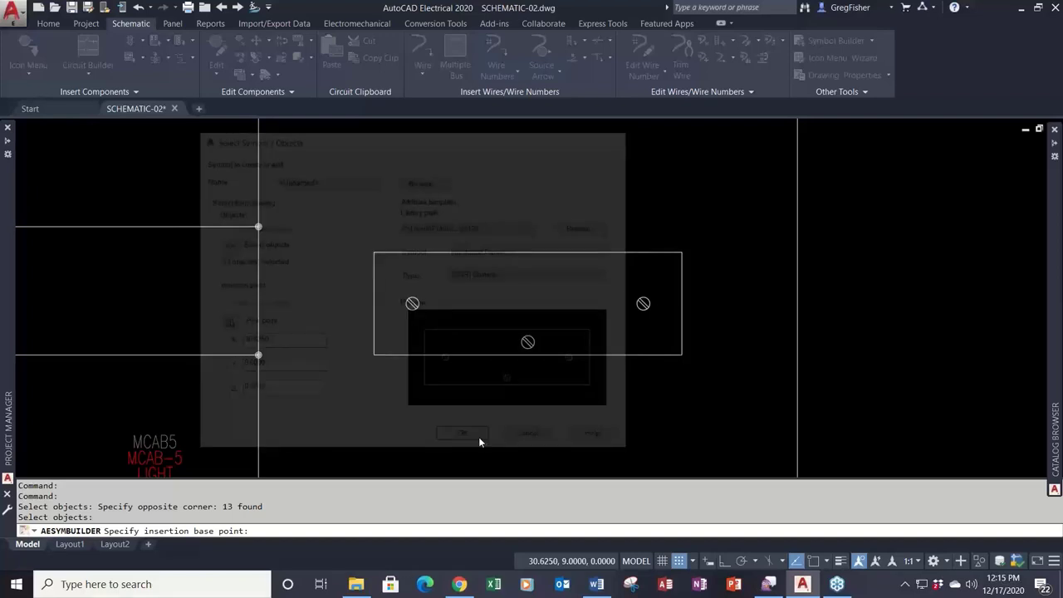
key("Return")
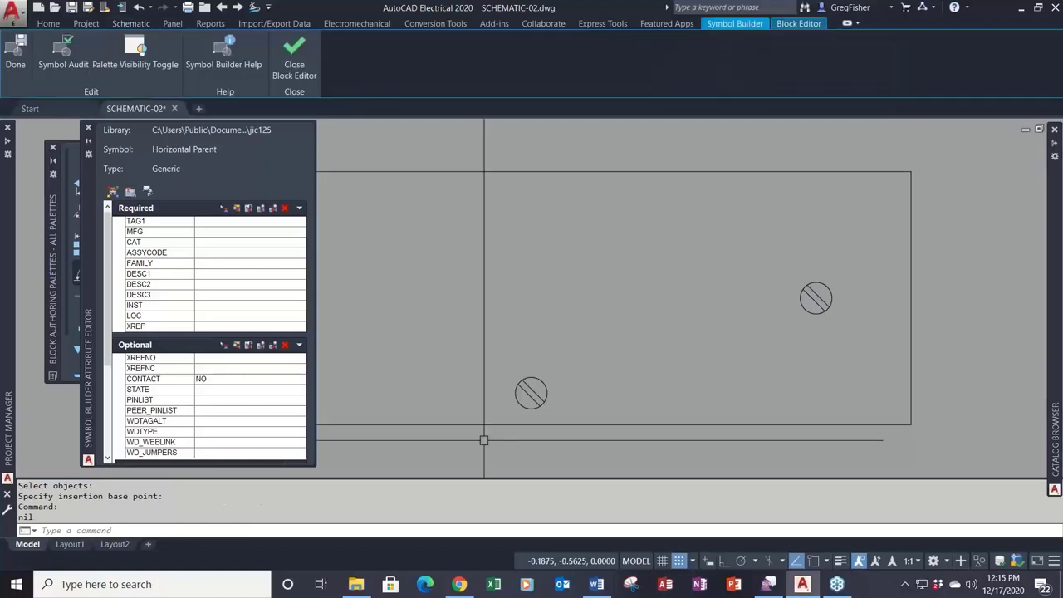
scroll(106, 353, "down", 3)
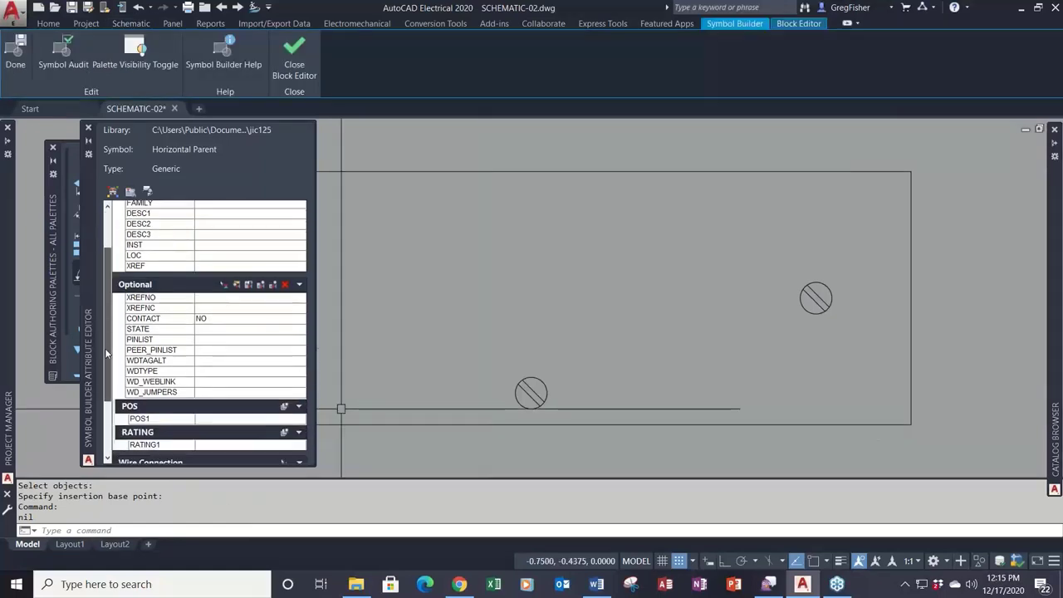
left_click_drag(106, 352, 110, 407)
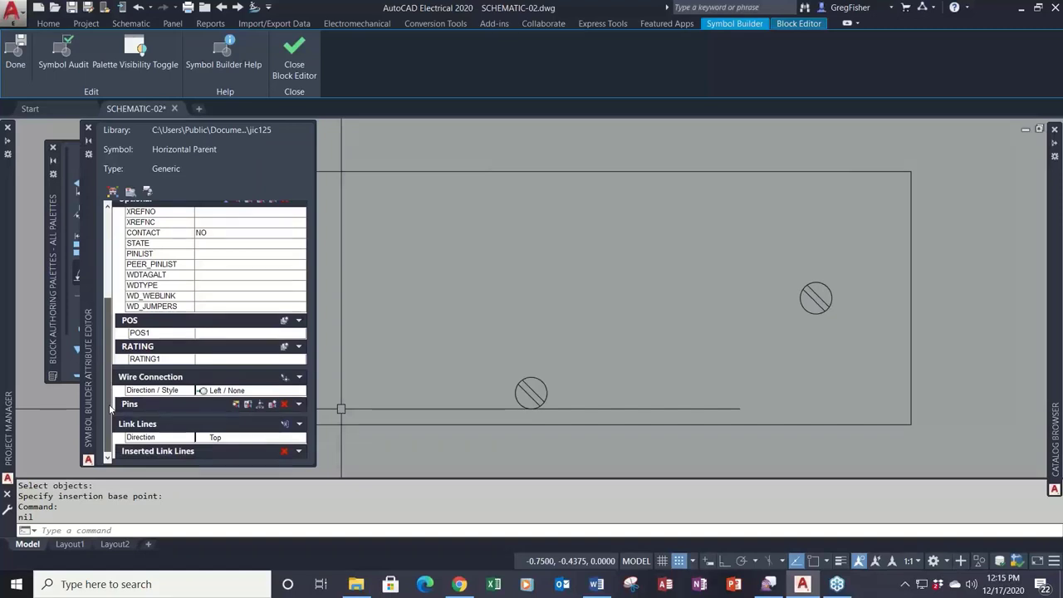
Step: Set the FAMILY attribute of the generic Horizontal Parent symbol to PW
left_click_drag(110, 407, 109, 307)
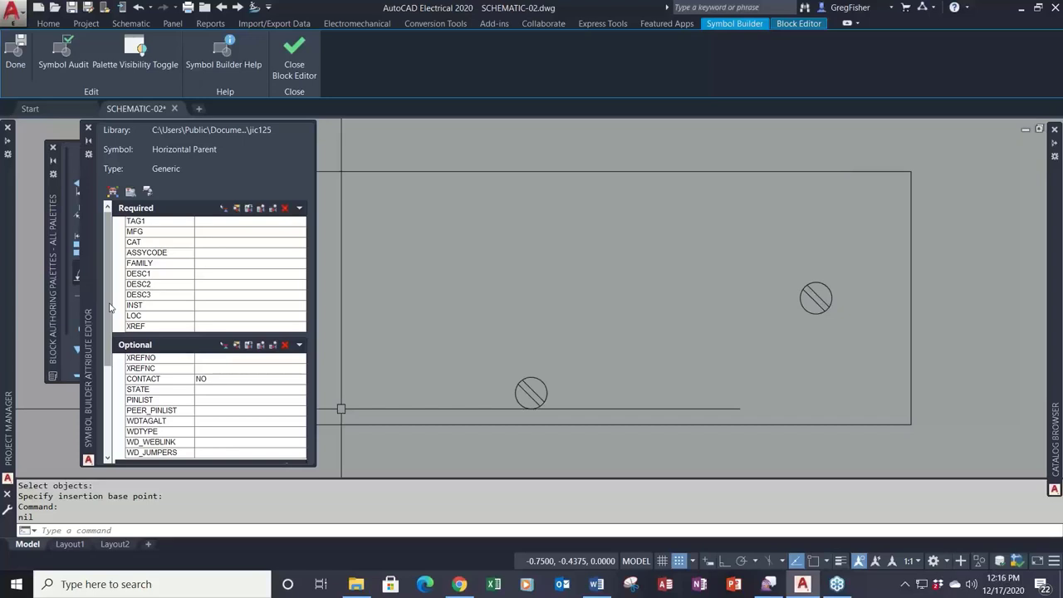
left_click(212, 264)
left_click(212, 269)
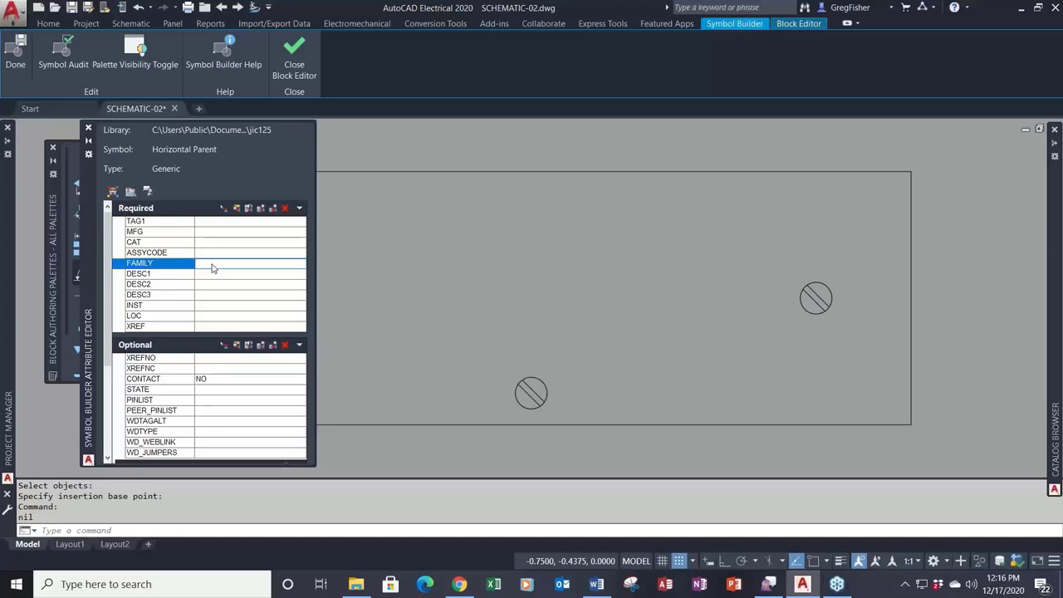
left_click(212, 263)
type("pw")
key("BackSpace")
key("BackSpace")
type("PW")
Step: Set the generic symbol's TAG1 attribute to PWS, check the FAMILY entry, and close the block editor
left_click(207, 223)
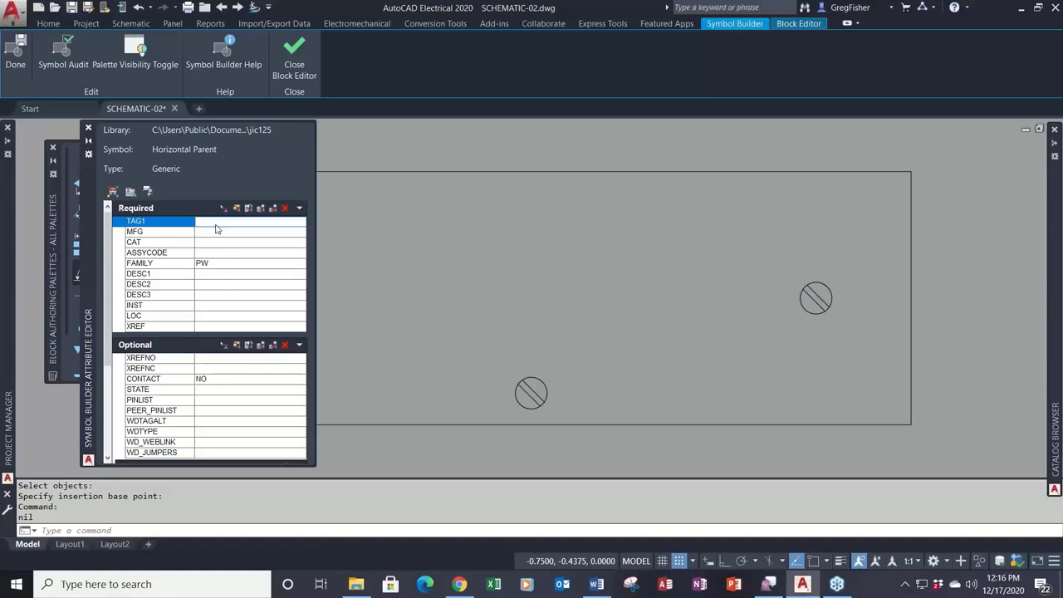
left_click(216, 221)
type("PWS")
left_click(220, 264)
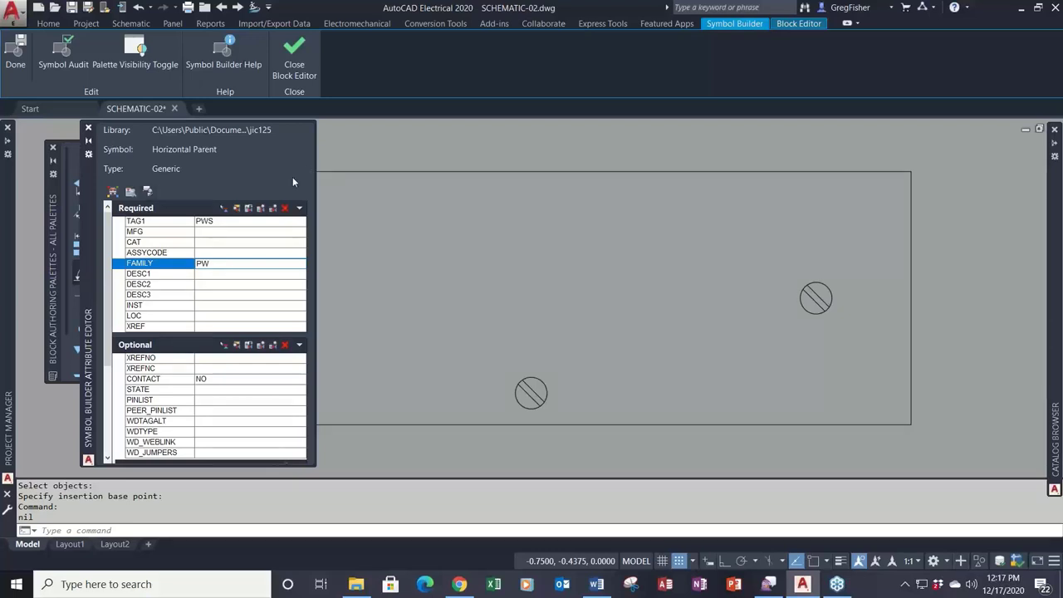
left_click(295, 58)
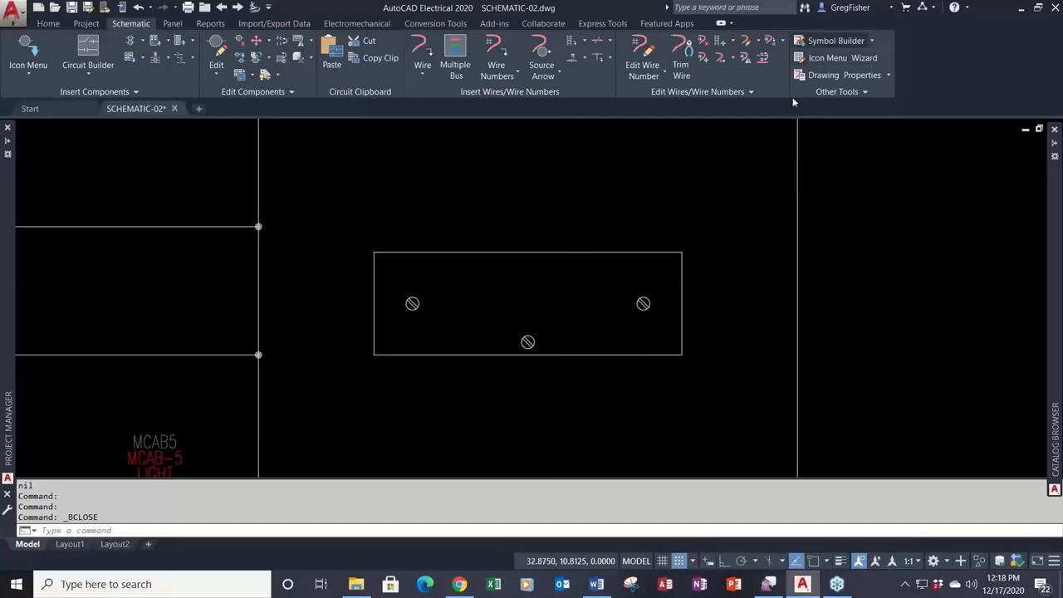
Step: Review the attribute template types offered for a Horizontal Parent symbol in Symbol Builder, and cancel the symbol
left_click(608, 275)
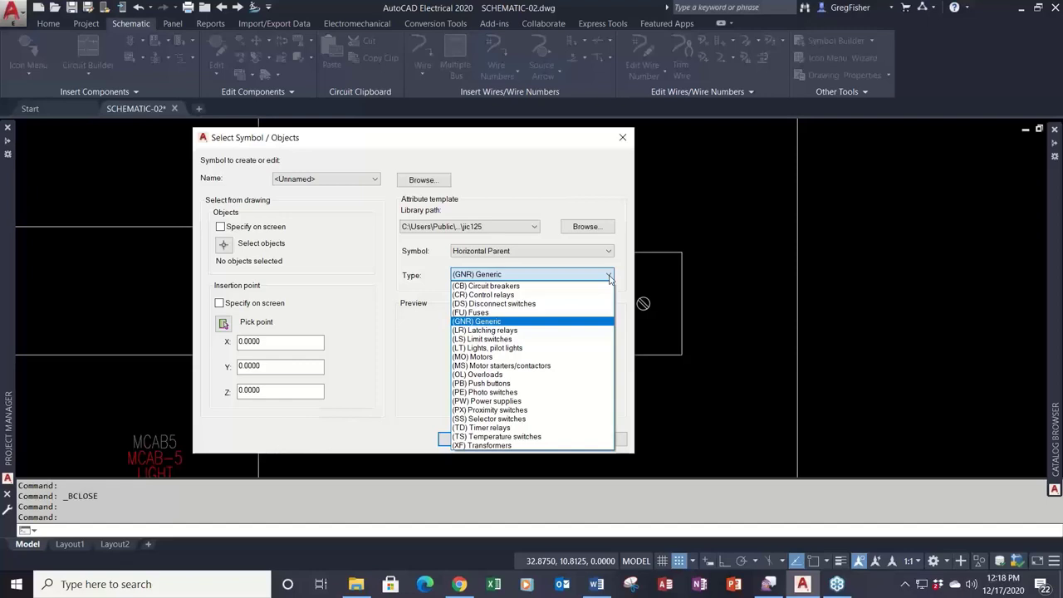
left_click(610, 277)
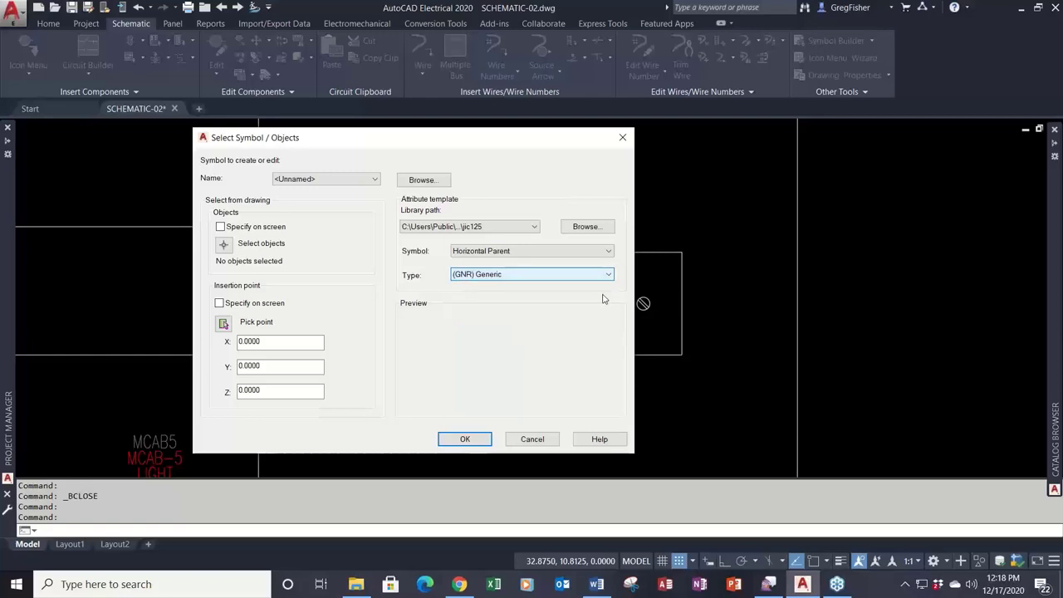
left_click(532, 440)
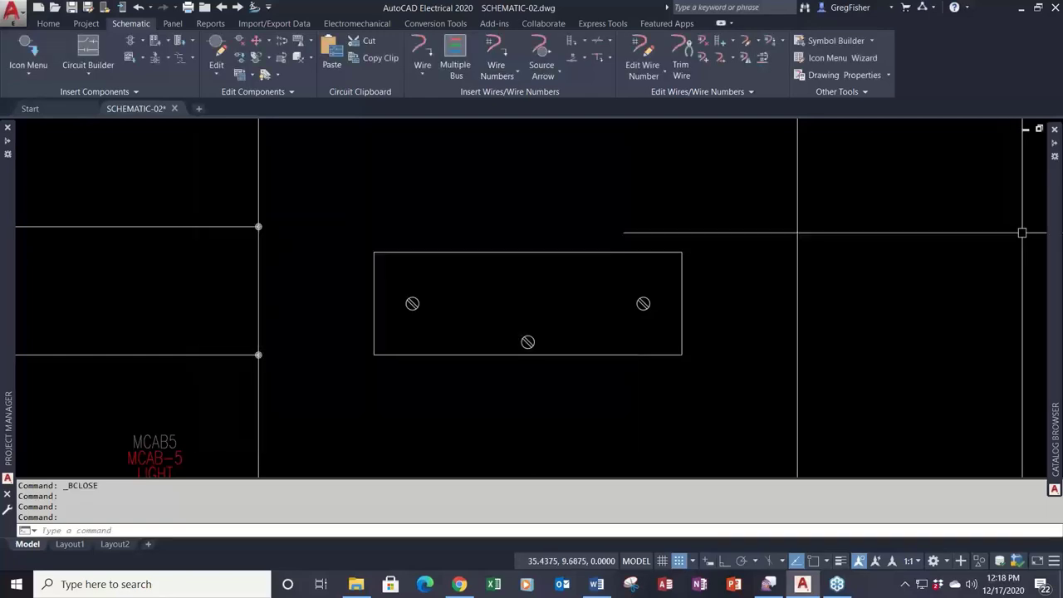
Step: Examine the Catalog Browser's component categories from AM (Ammeters) through the pneumatic families
mouse_move(1053, 240)
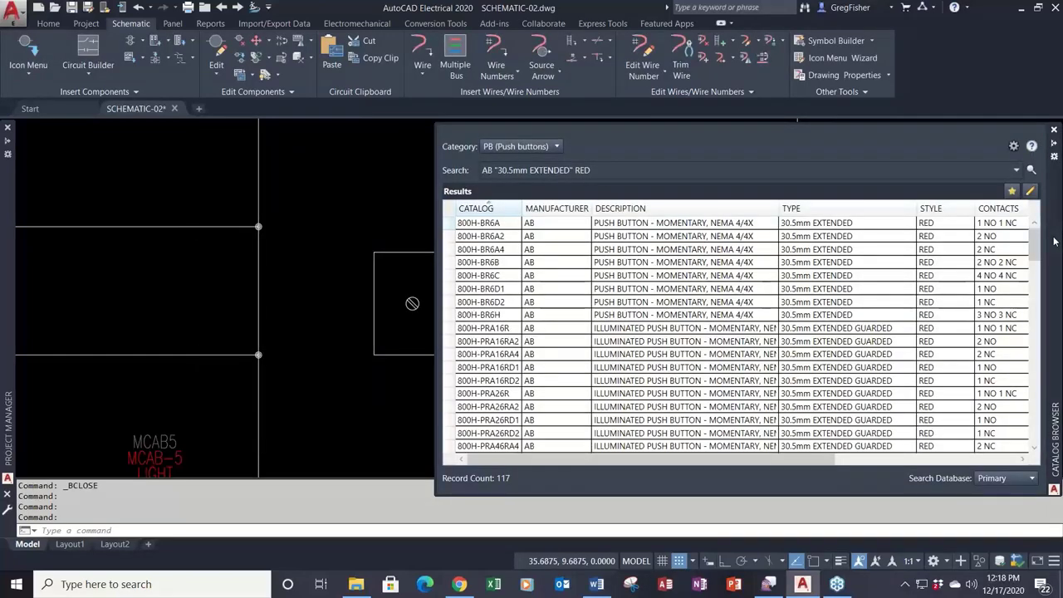
left_click(556, 147)
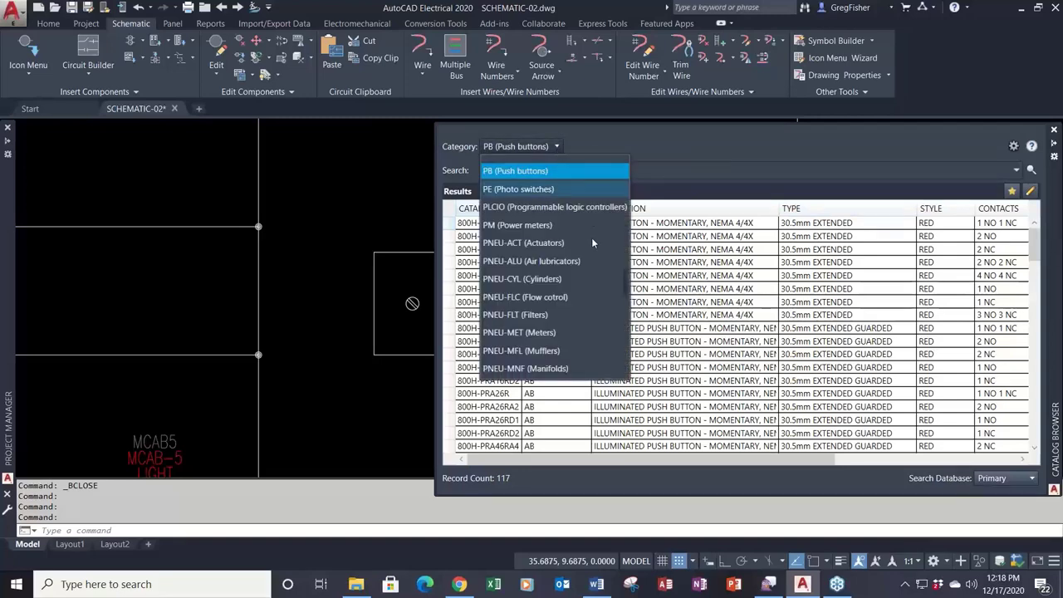
scroll(606, 246, "up", 10)
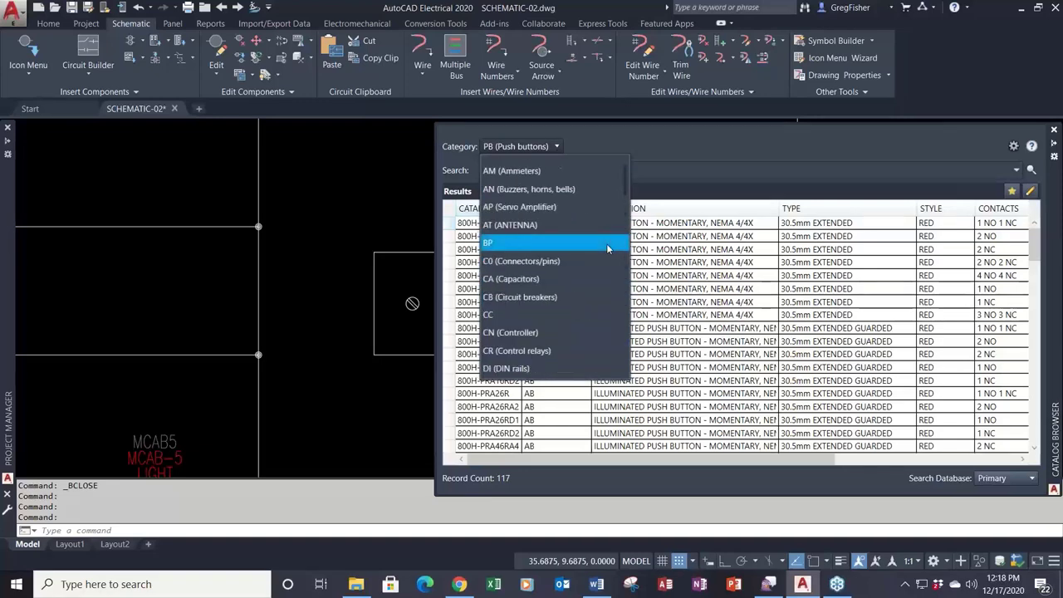
scroll(607, 247, "down", 1)
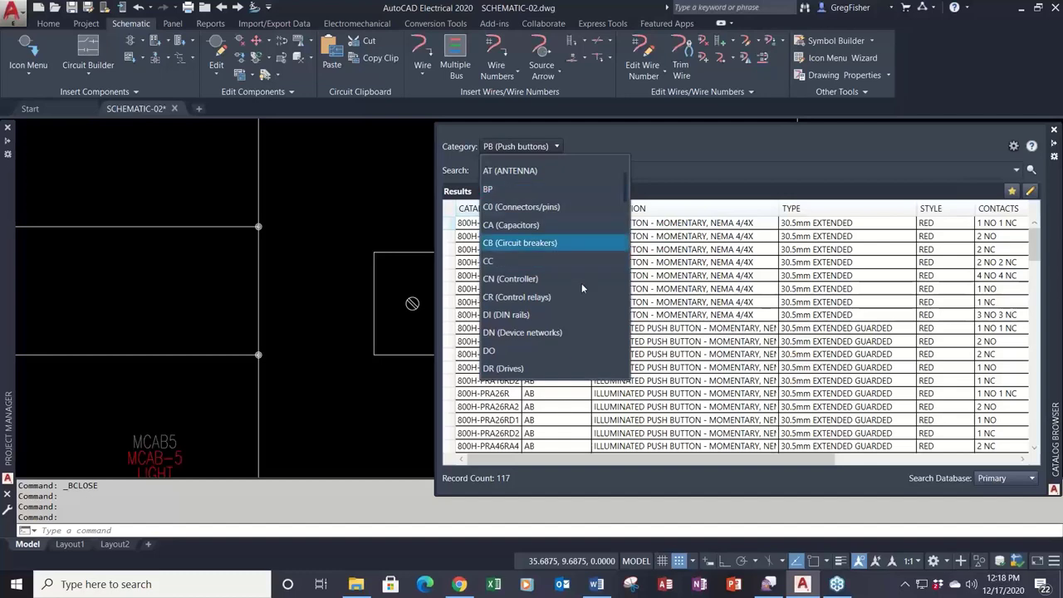
scroll(573, 329, "down", 1)
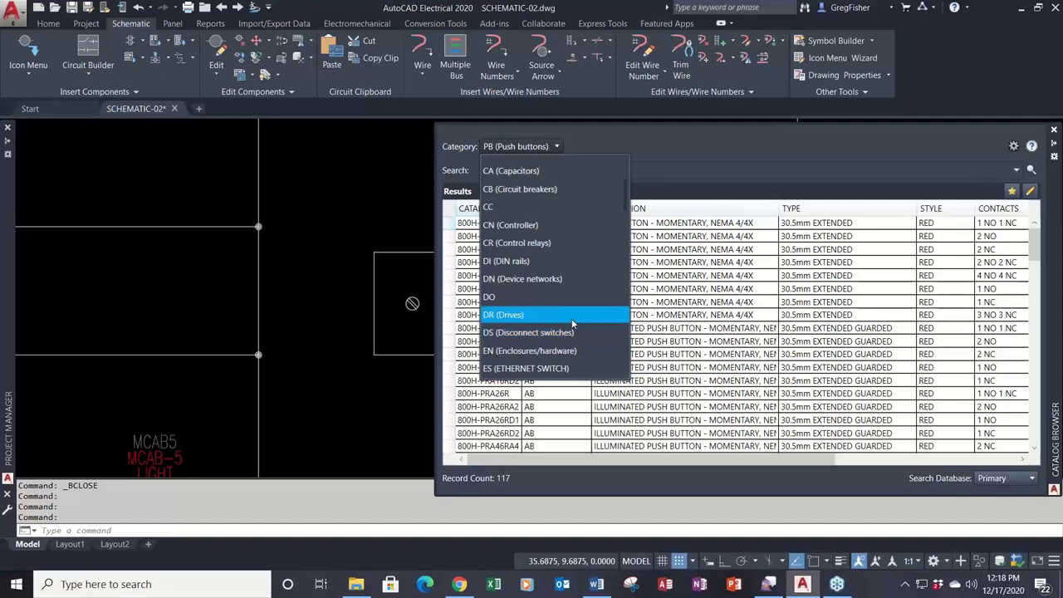
scroll(572, 323, "down", 5)
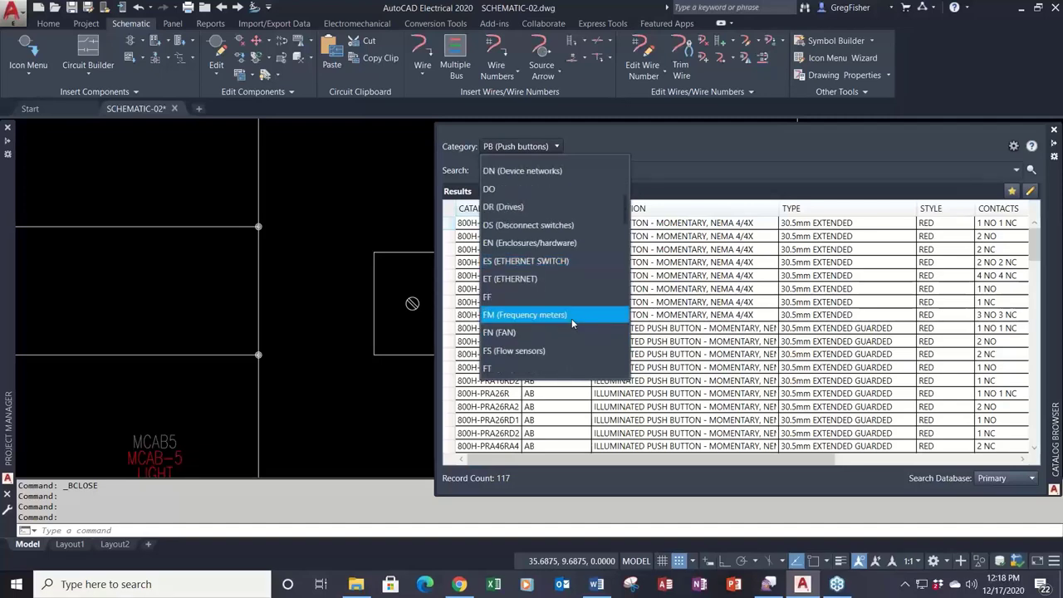
scroll(572, 323, "down", 1)
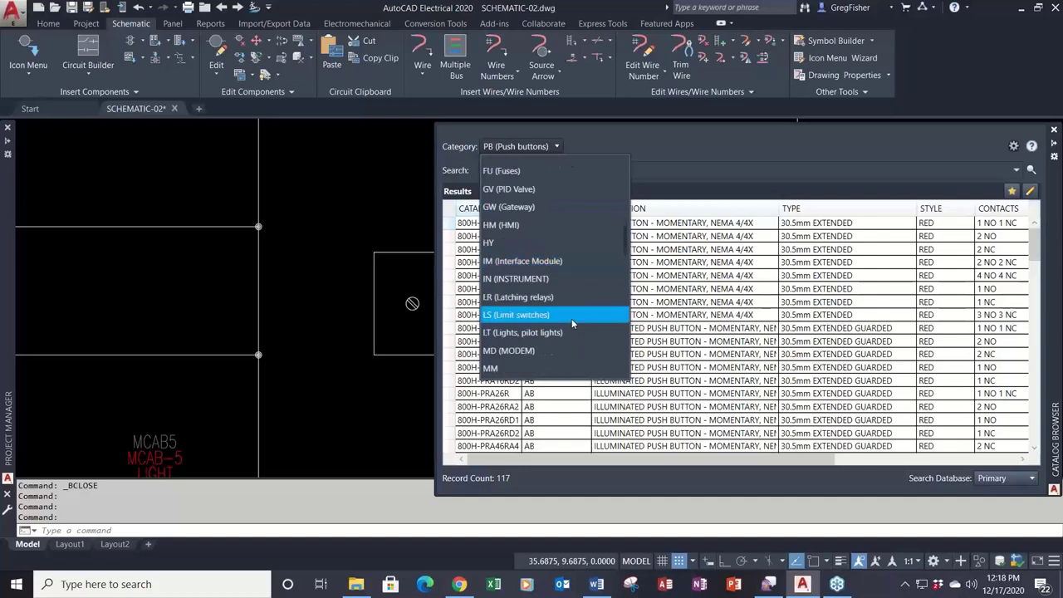
scroll(571, 323, "down", 5)
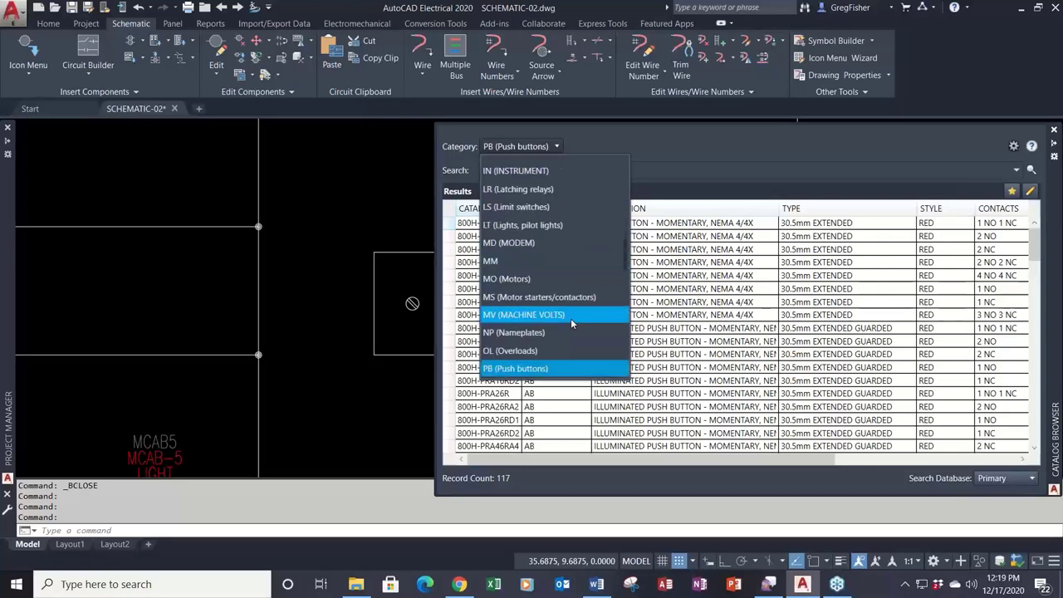
scroll(572, 323, "down", 6)
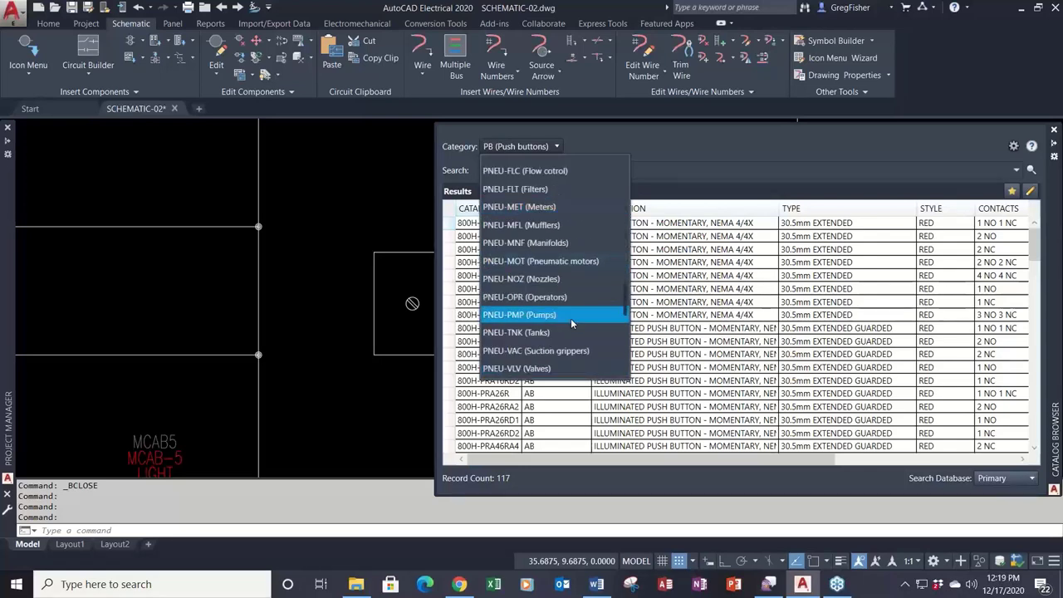
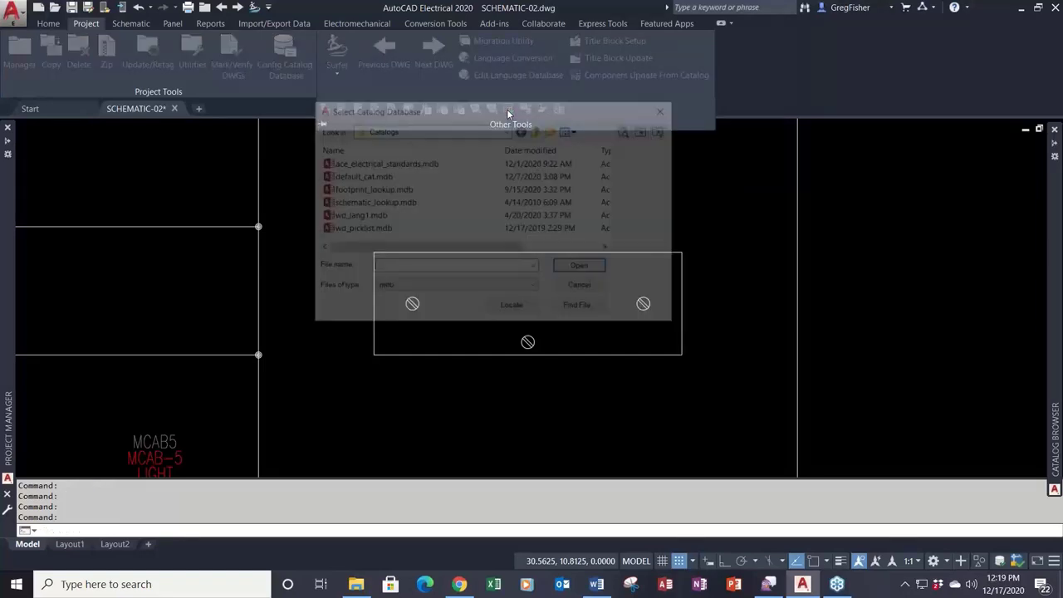
Step: Open default_cat.mdb for adding a new table and examine its existing tables, including EN and HM
left_click(486, 176)
left_click(561, 270)
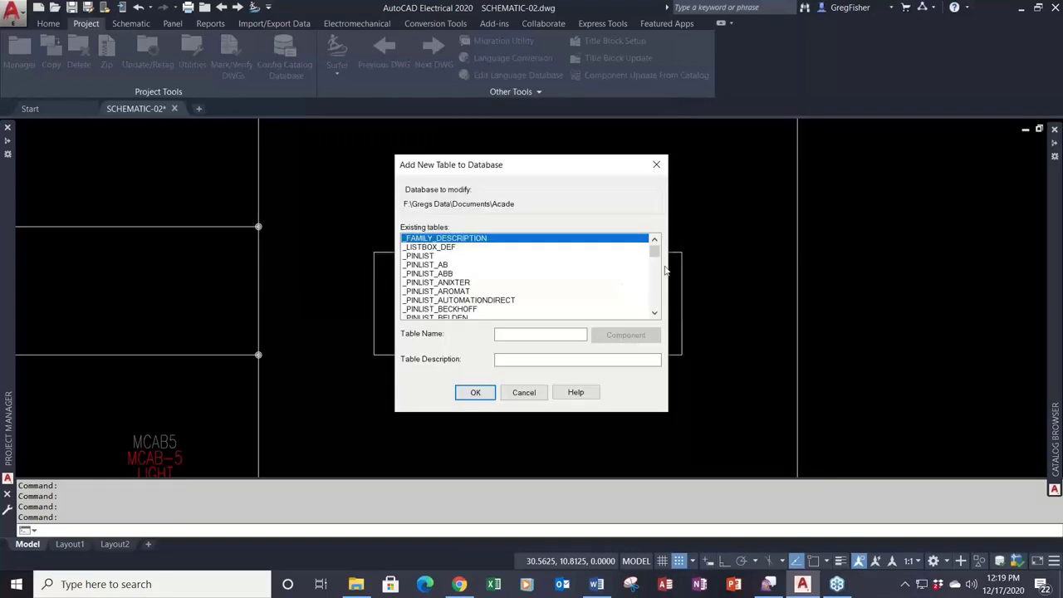
left_click_drag(659, 254, 662, 283)
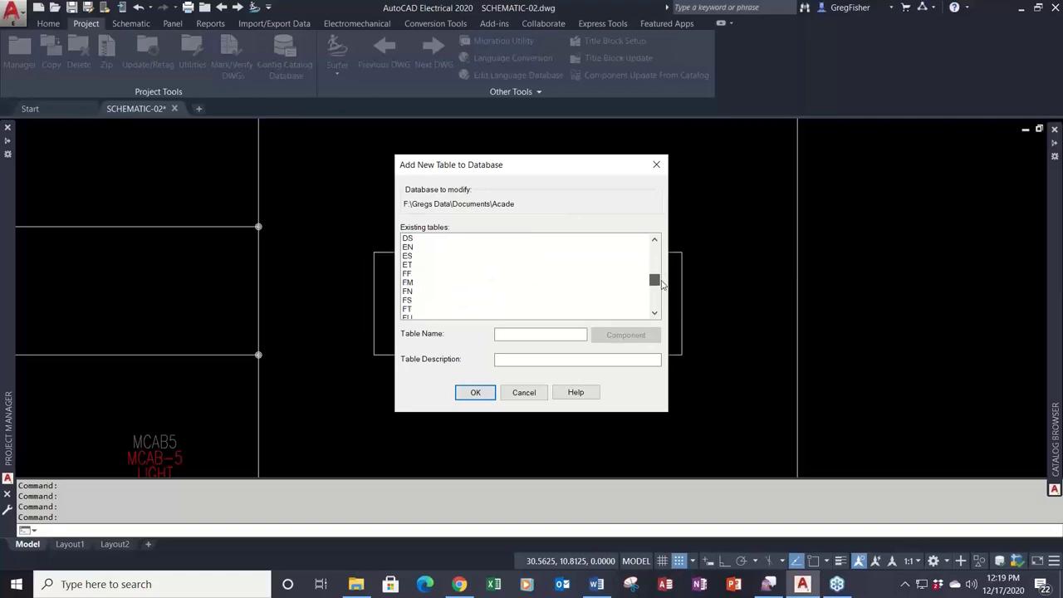
left_click(429, 249)
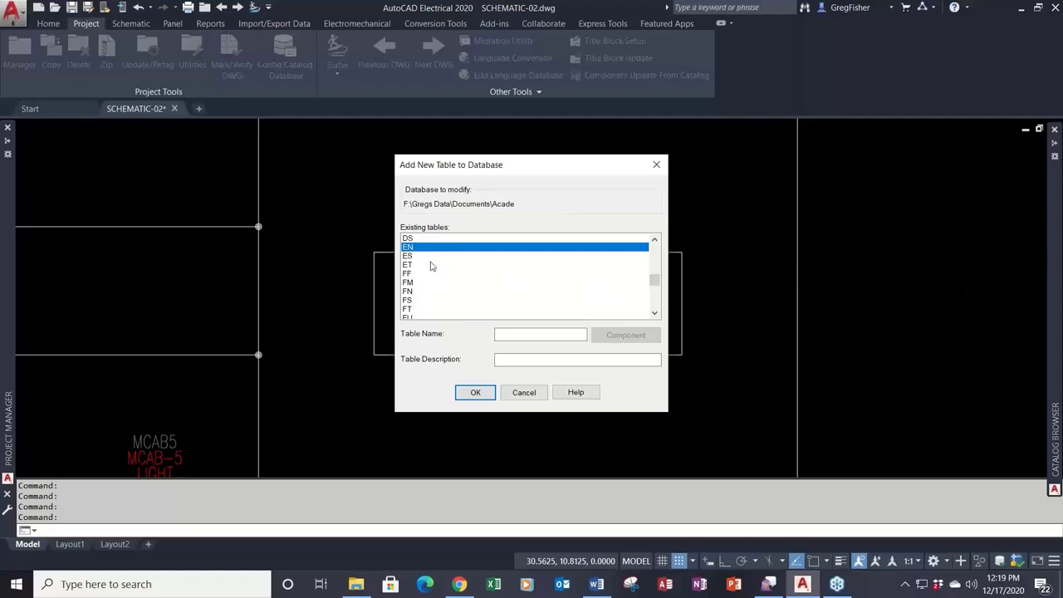
left_click(655, 314)
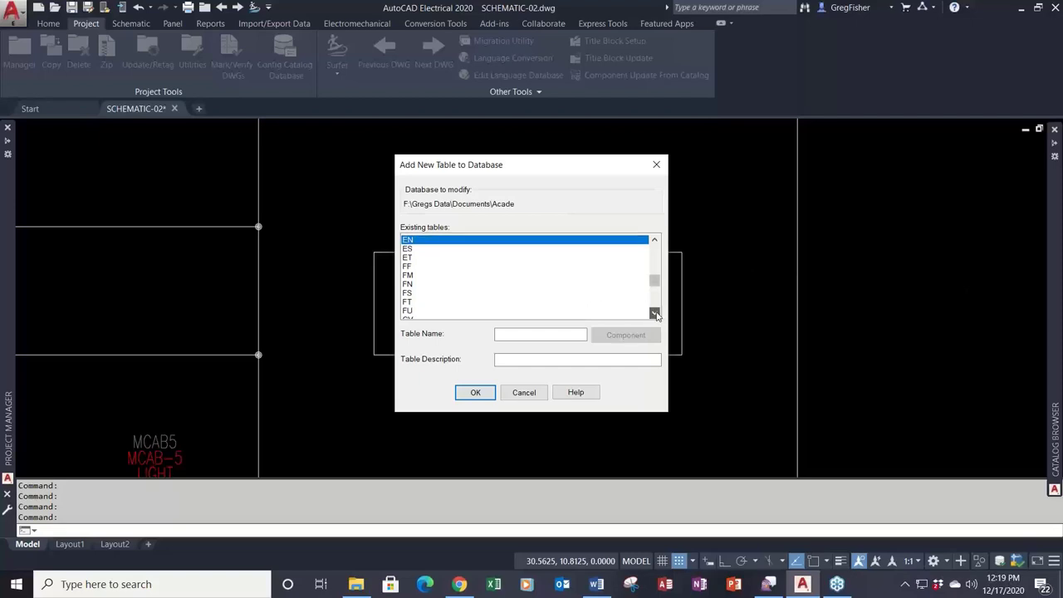
left_click(655, 313)
left_click(655, 314)
left_click(655, 314)
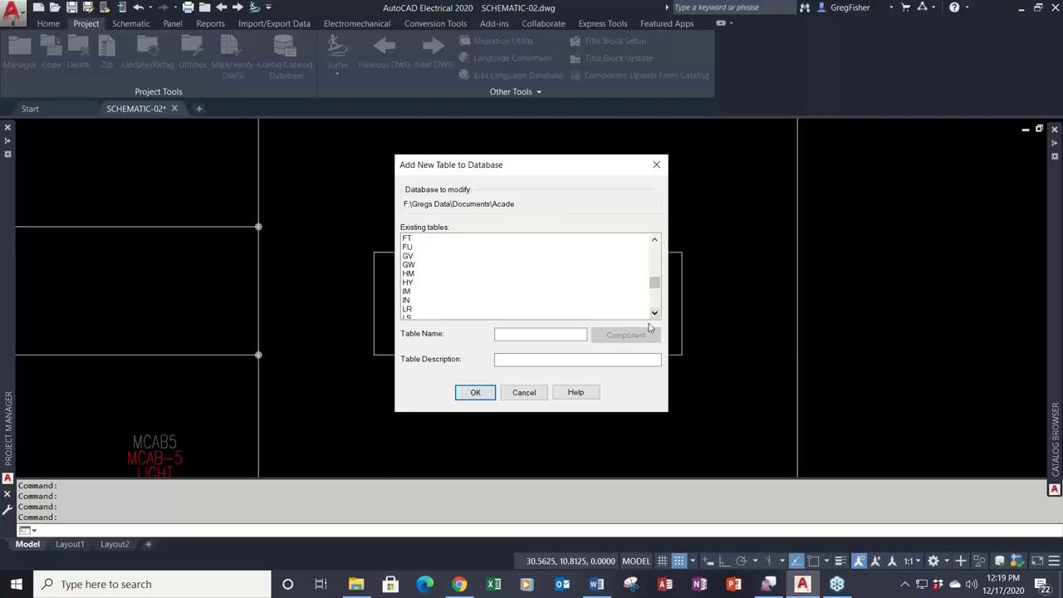
left_click(428, 275)
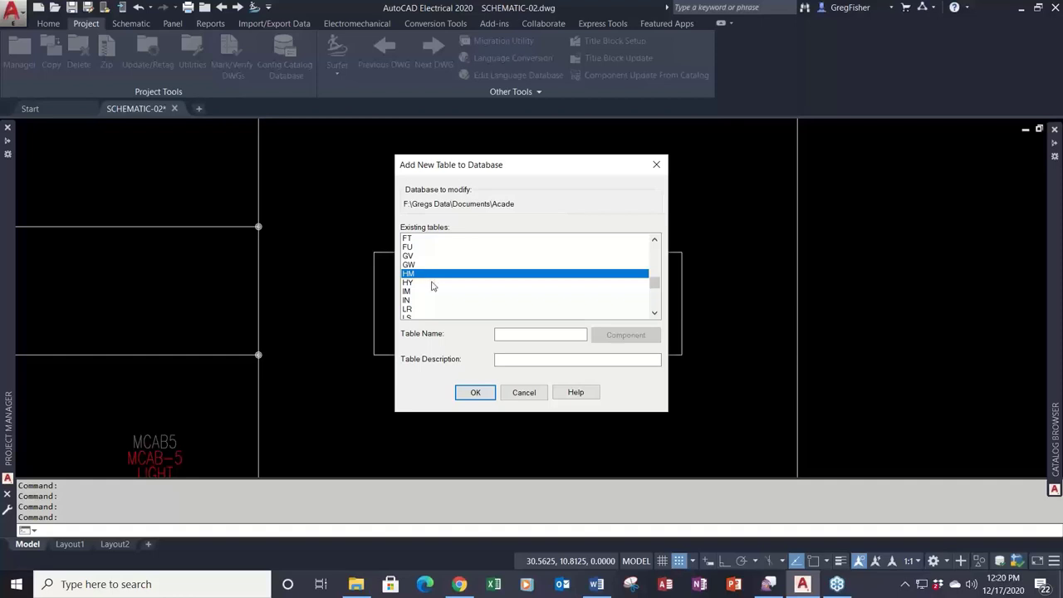
Step: Check the name and description entries for a new catalog table, and cancel without adding one
left_click(501, 333)
left_click(502, 359)
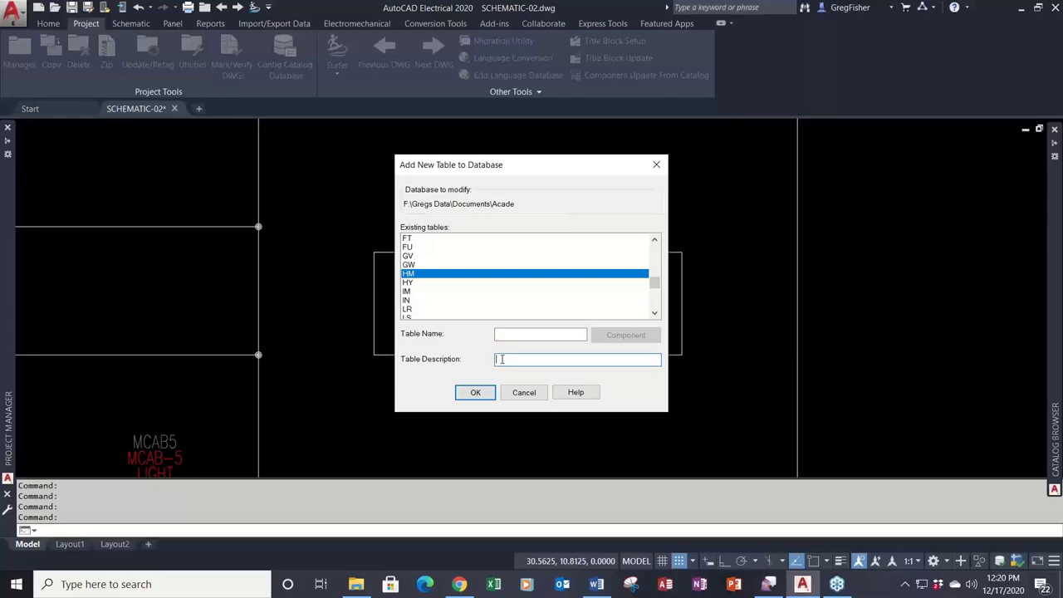
left_click(523, 392)
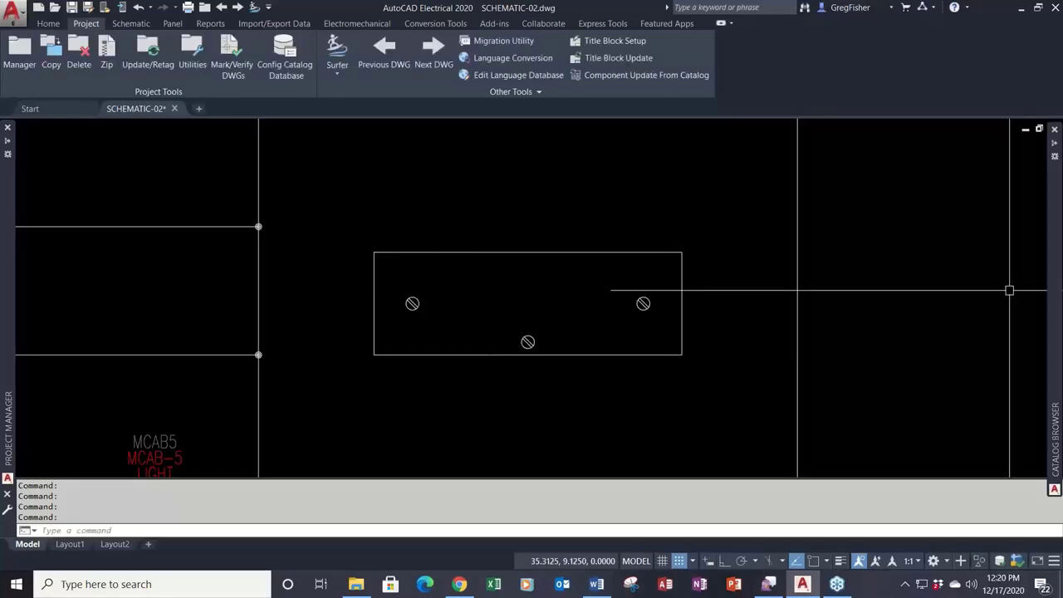
Step: Find the HM (HMI) category in the Catalog Browser and select it
mouse_move(1052, 291)
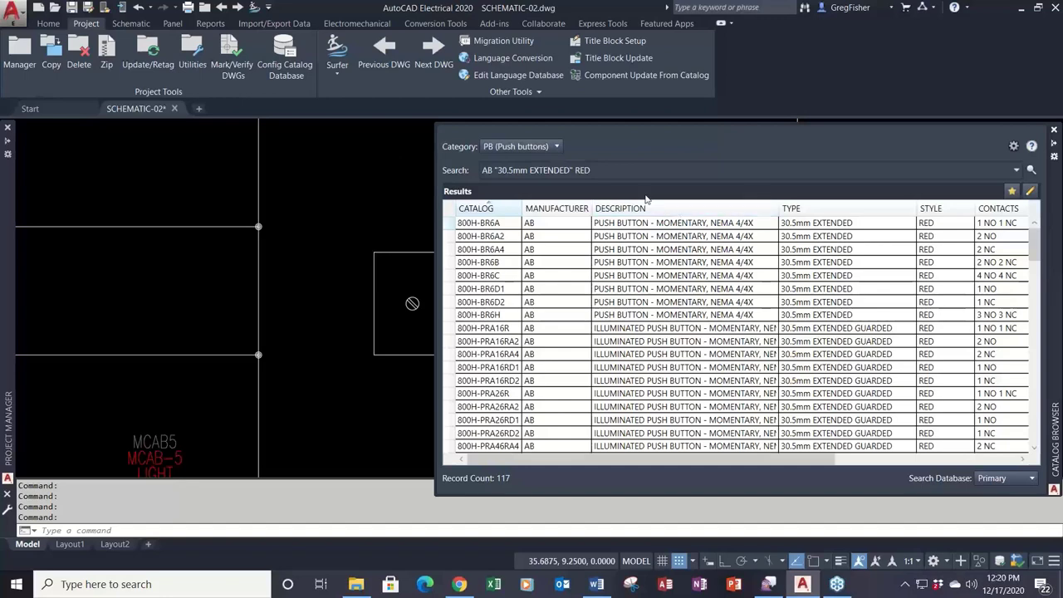
left_click(556, 147)
scroll(563, 207, "up", 2)
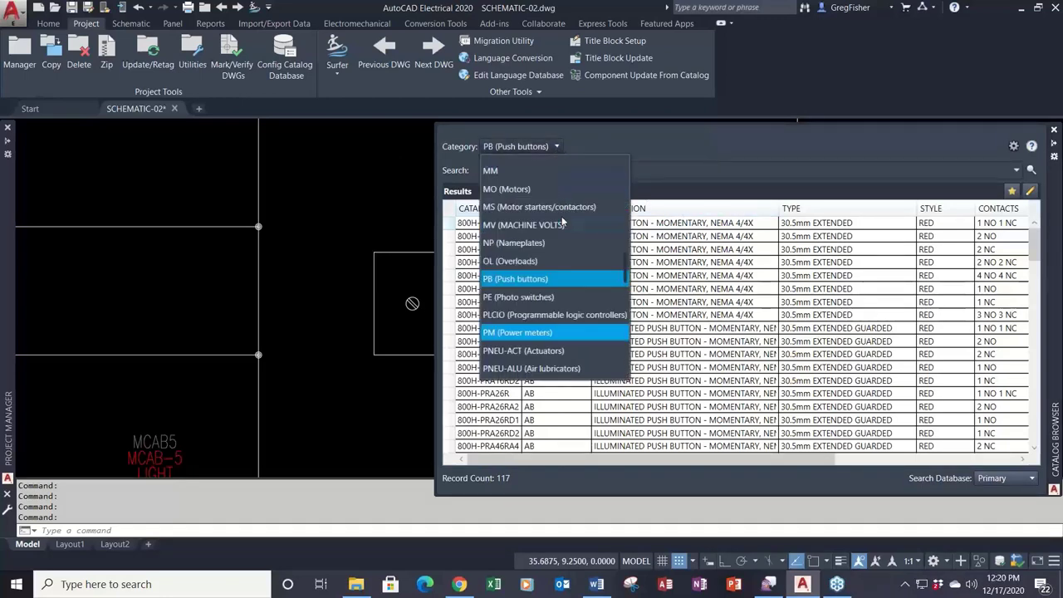
scroll(562, 222, "up", 1)
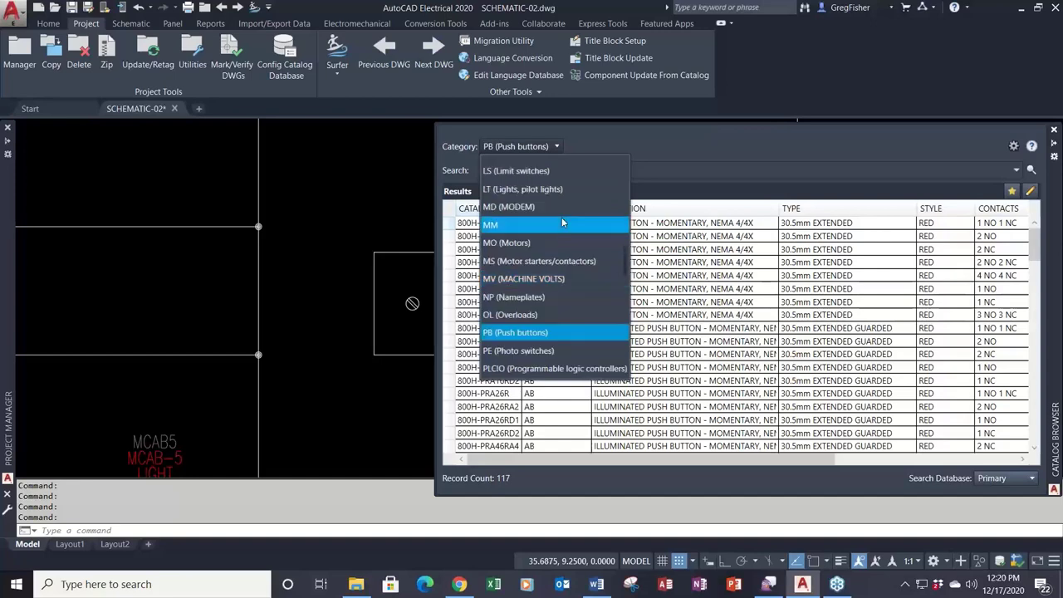
scroll(562, 217, "up", 2)
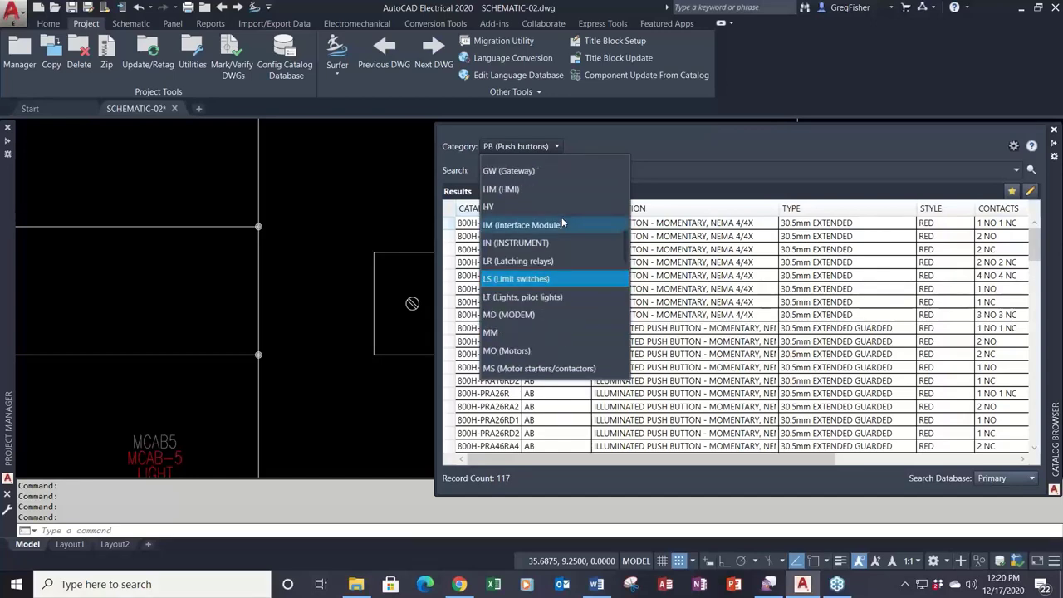
left_click(551, 189)
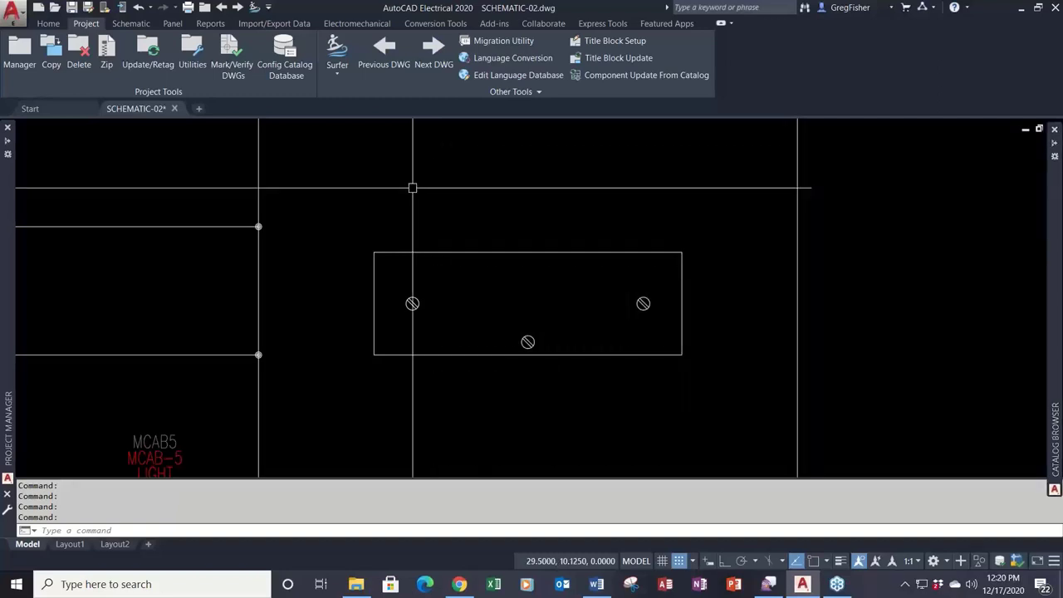
Step: Start Symbol Builder with the four objects of the drawn breaker and set the insertion point midway between its circles at 30.5000, 11.0000
middle_click_drag(413, 188, 425, 339)
scroll(410, 213, "down", 3)
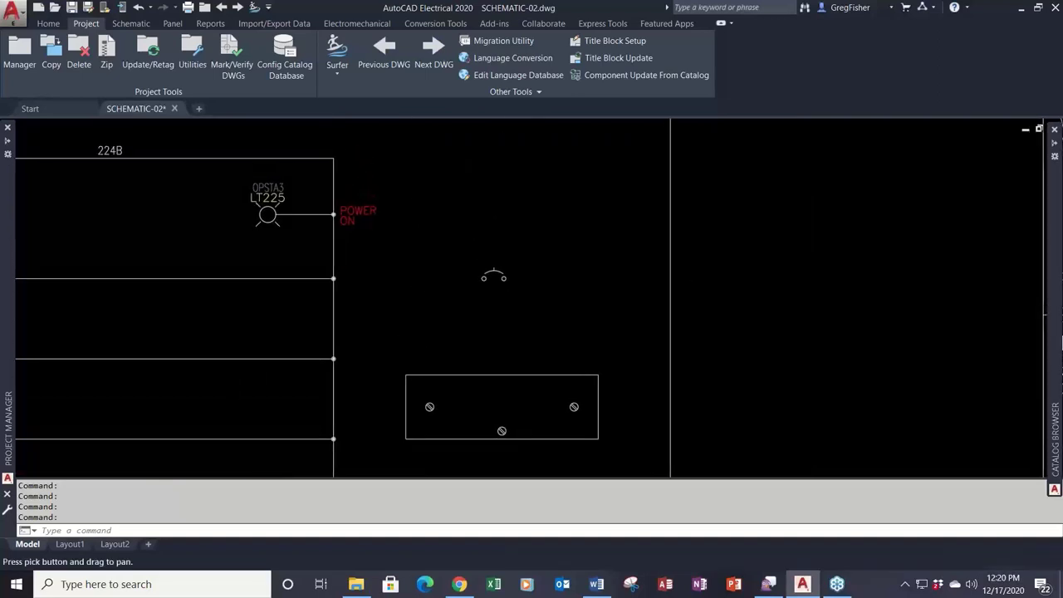
scroll(513, 286, "up", 2)
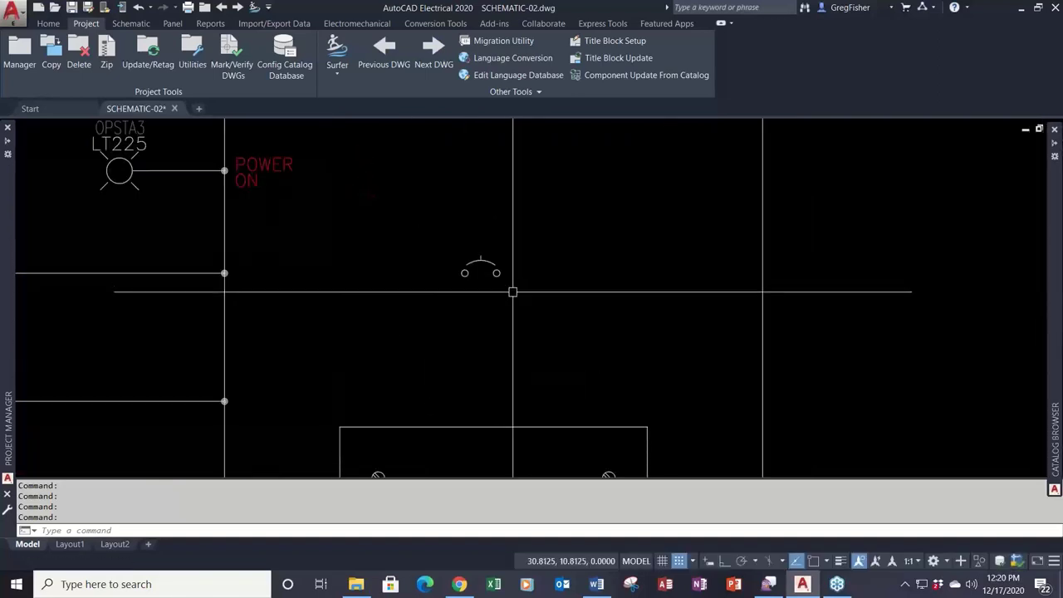
left_click(130, 24)
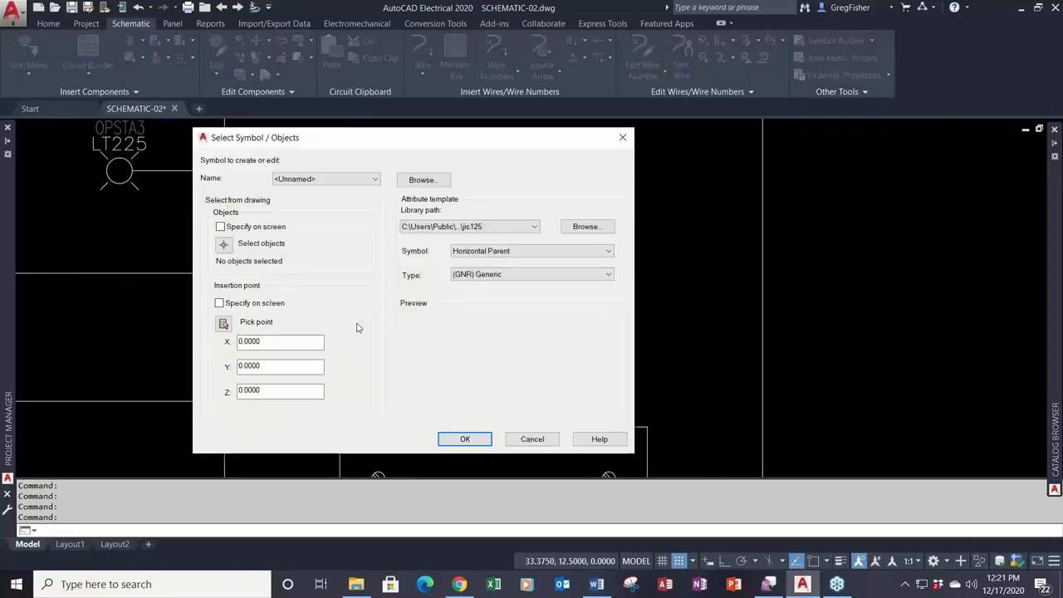
left_click(223, 247)
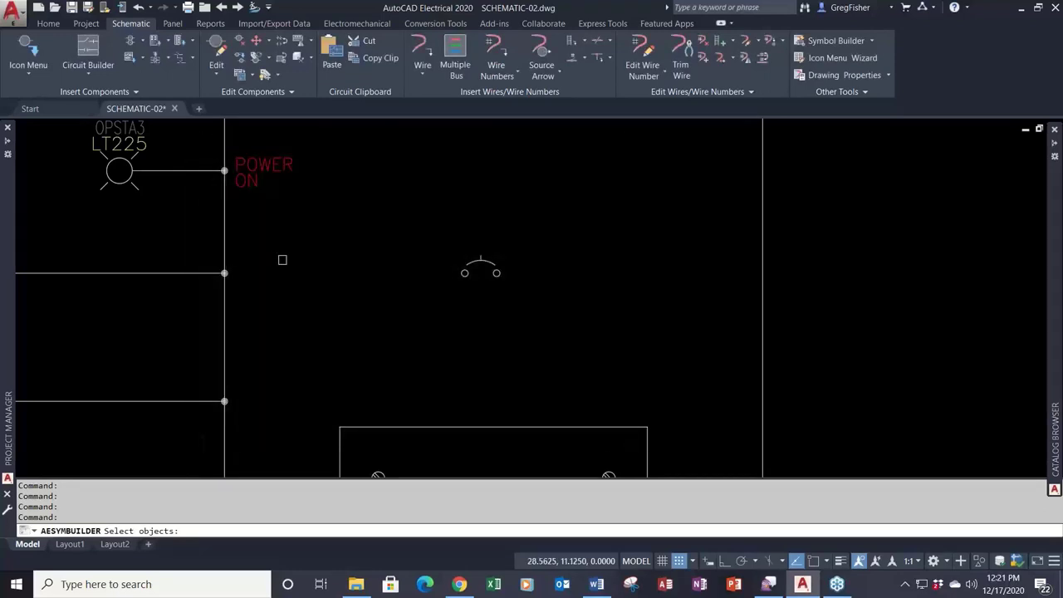
left_click(422, 232)
left_click(602, 317)
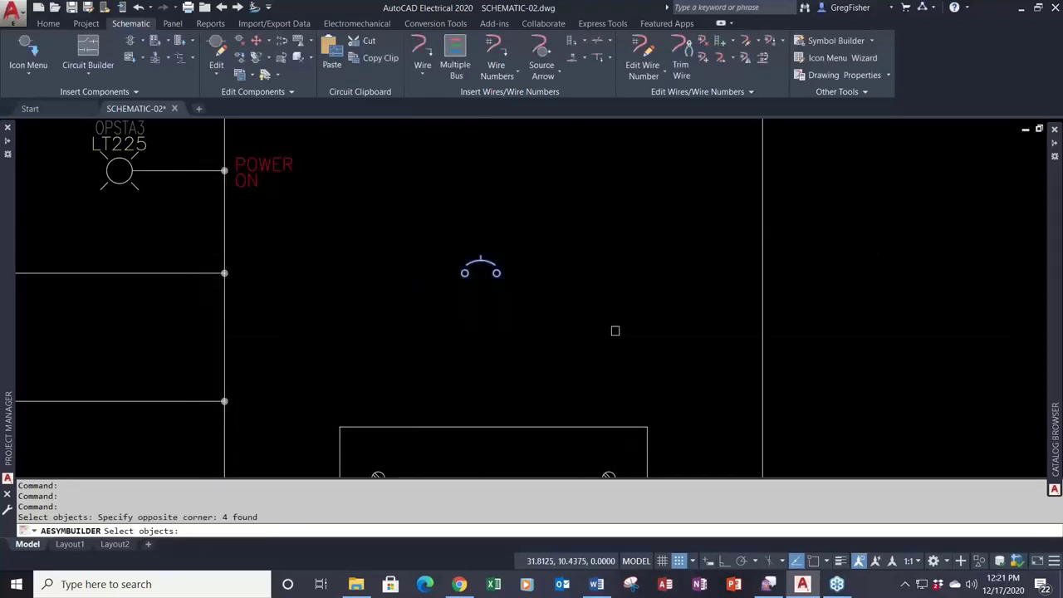
left_click(222, 323)
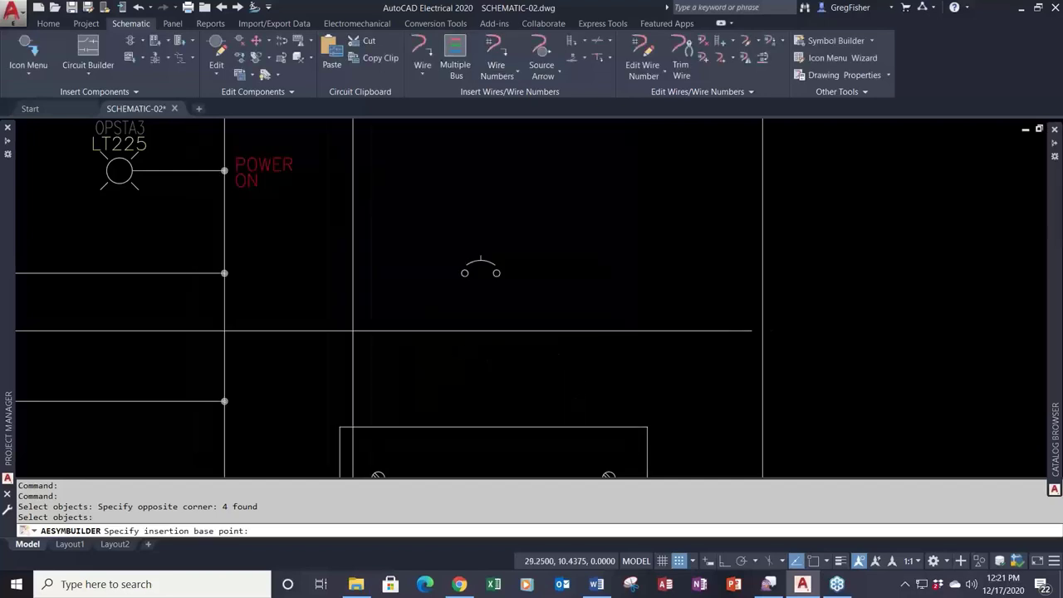
left_click(479, 275)
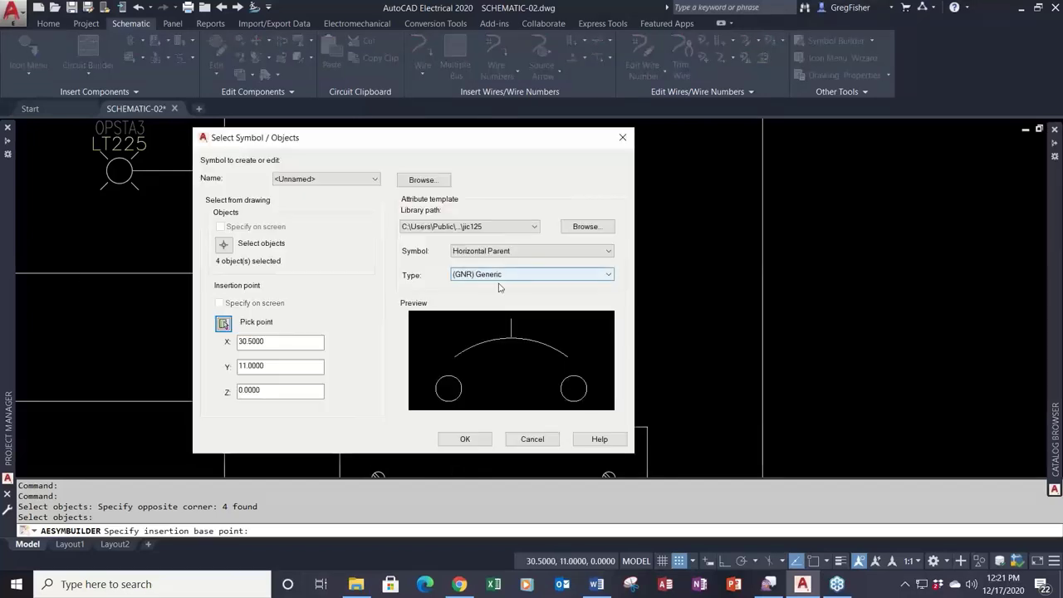
Step: Set the attribute template type to (CB) Circuit breakers for the Horizontal Parent symbol and open it in the block editor
left_click(575, 274)
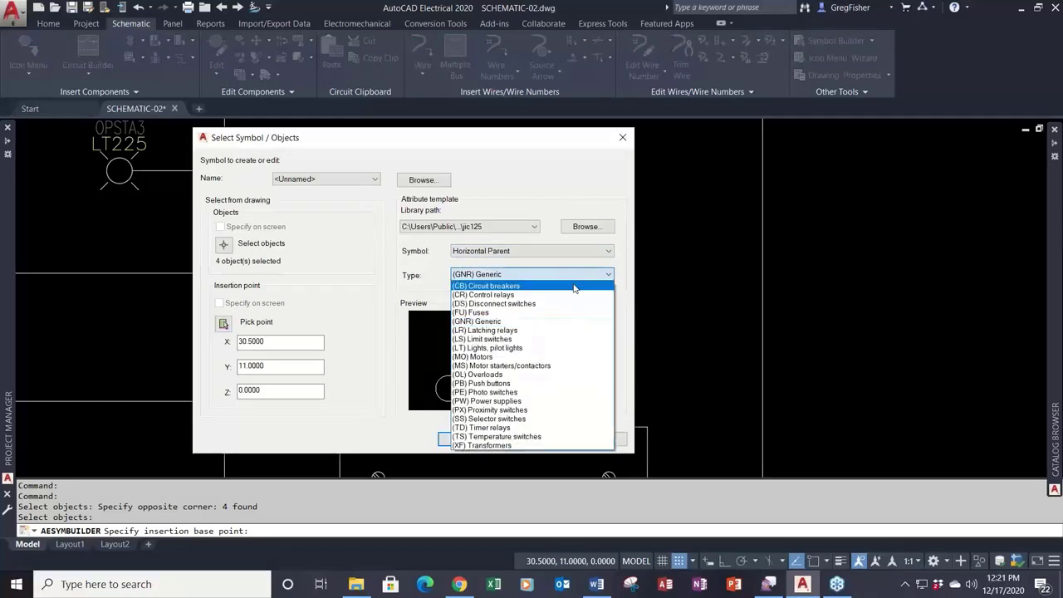
left_click(574, 287)
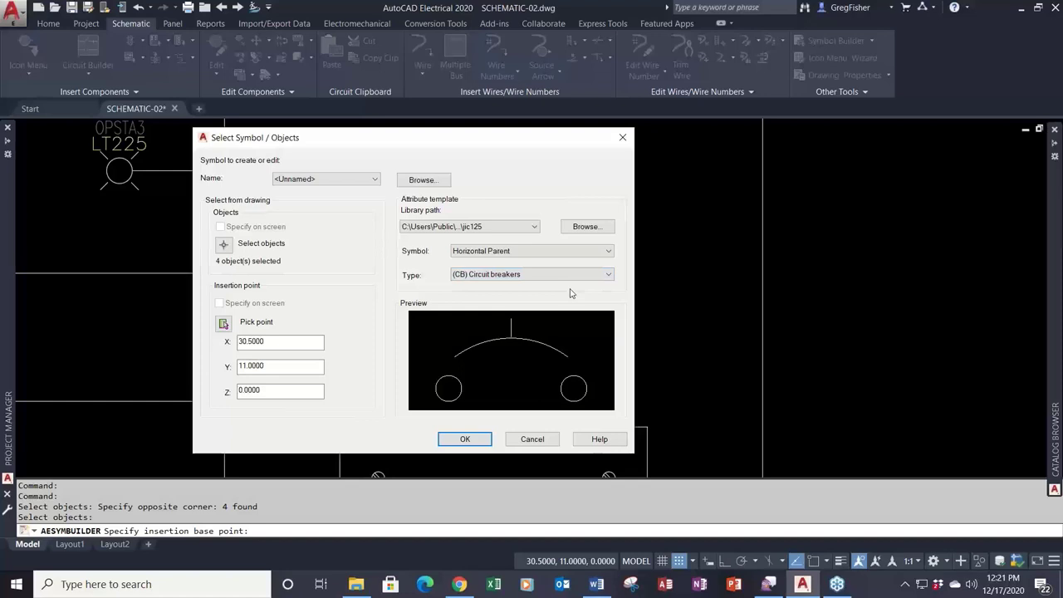
left_click(476, 440)
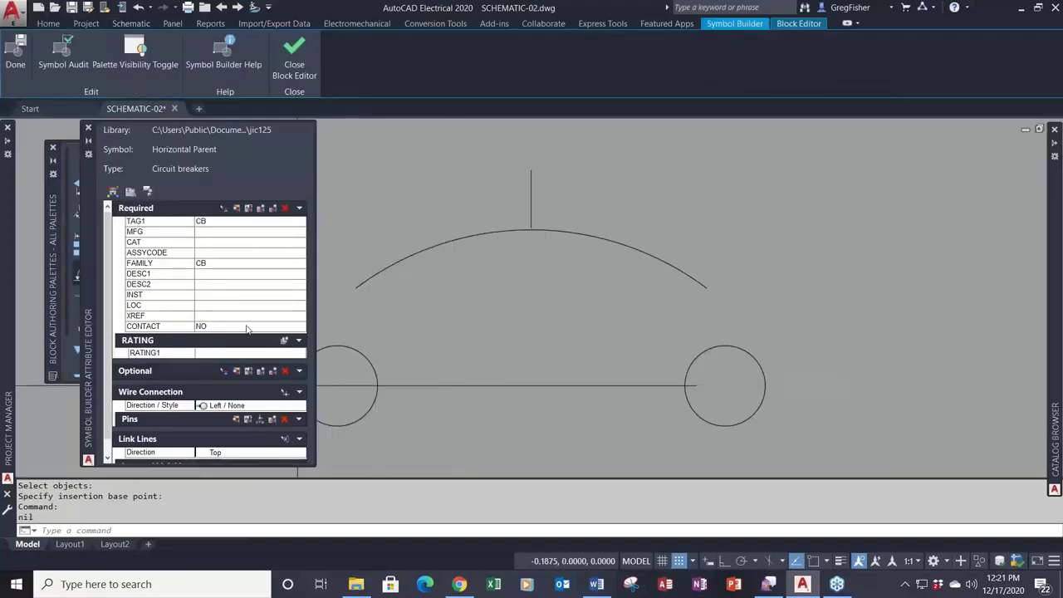
Step: Review the FAMILY and TAG1 values and insert the TAG1 attribute centered just above the breaker arc
left_click(222, 265)
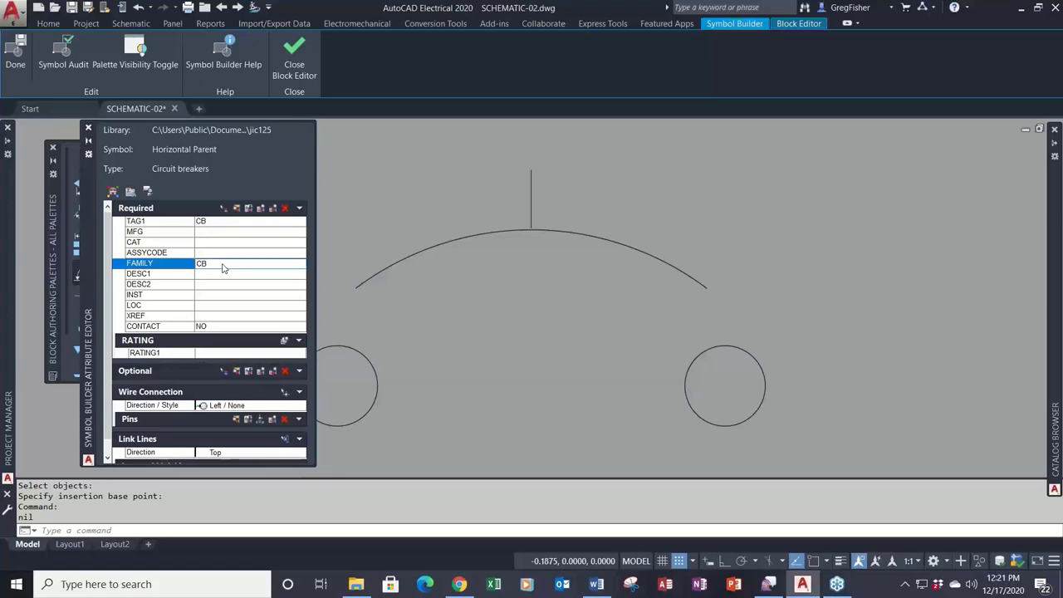
left_click(215, 223)
left_click(226, 264)
left_click(229, 222)
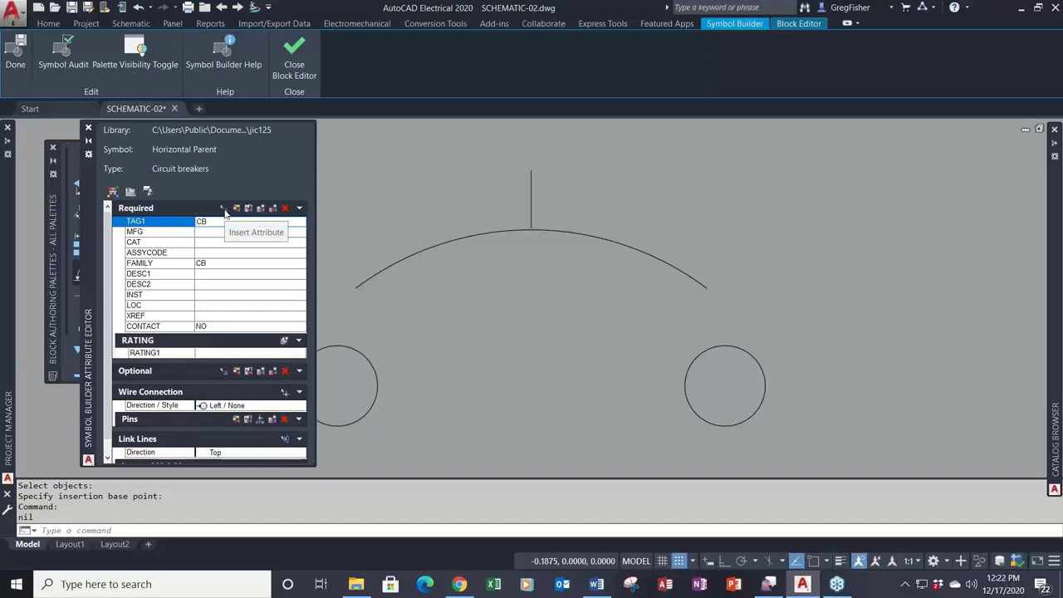
left_click(222, 210)
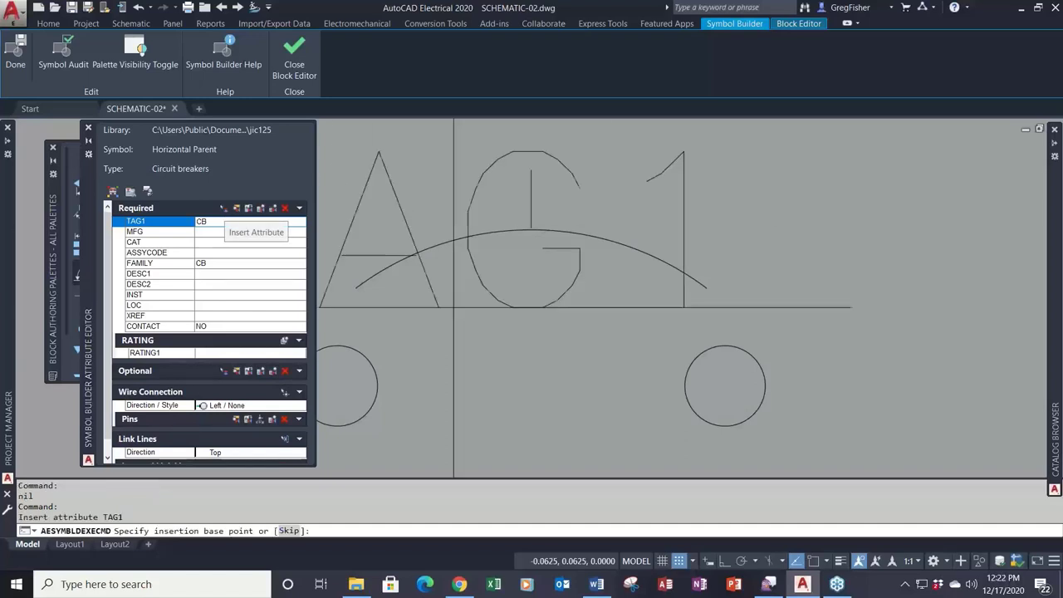
scroll(455, 305, "down", 4)
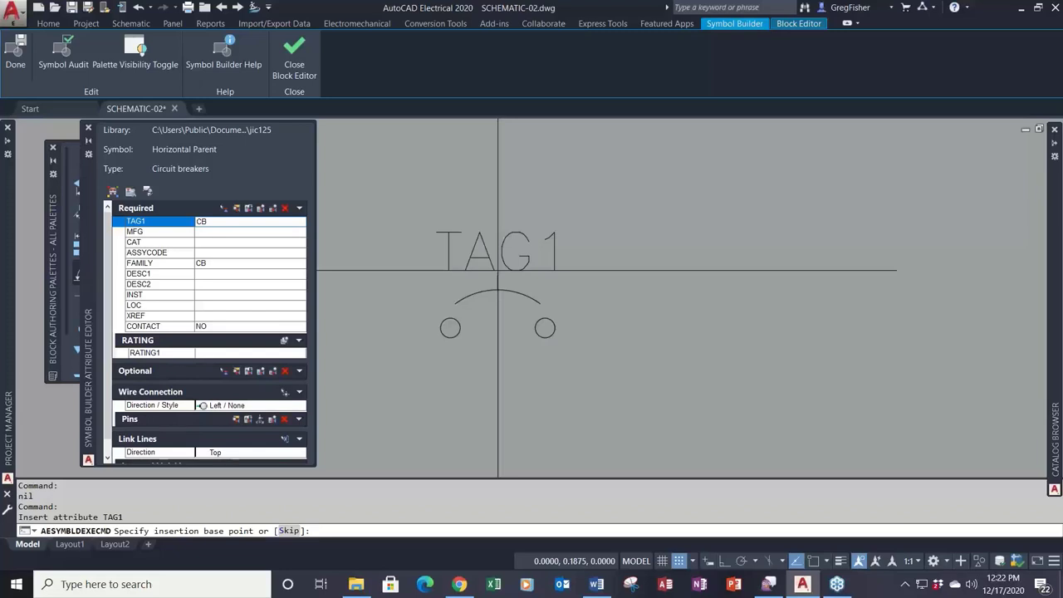
left_click(498, 270)
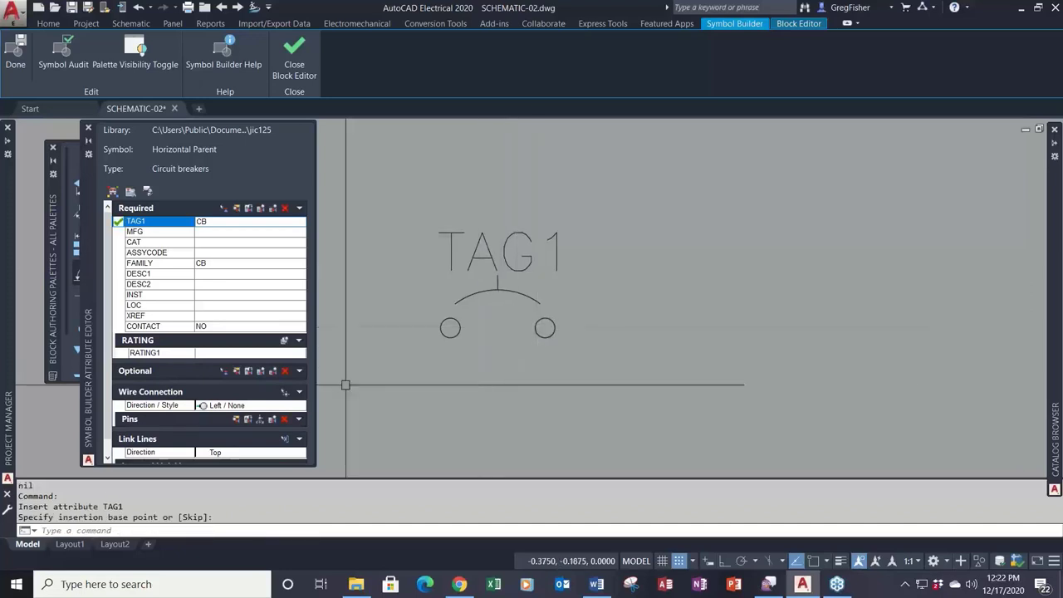
Step: Insert the MFG, CAT, ASSYCODE and FAMILY attributes together over the right half of the breaker arc, and turn snap off
left_click(215, 235)
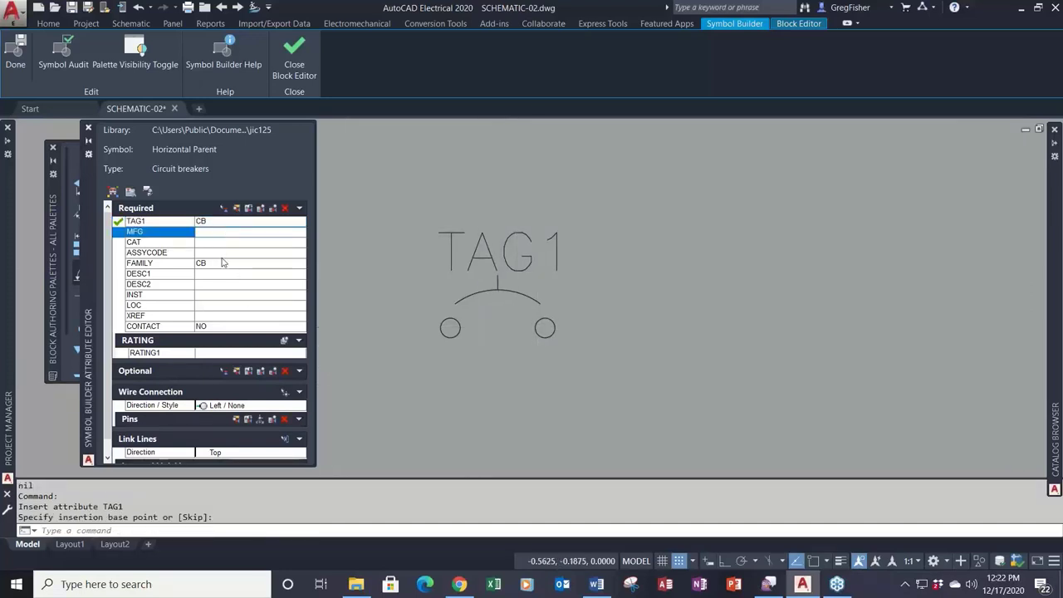
left_click(223, 266, "shift")
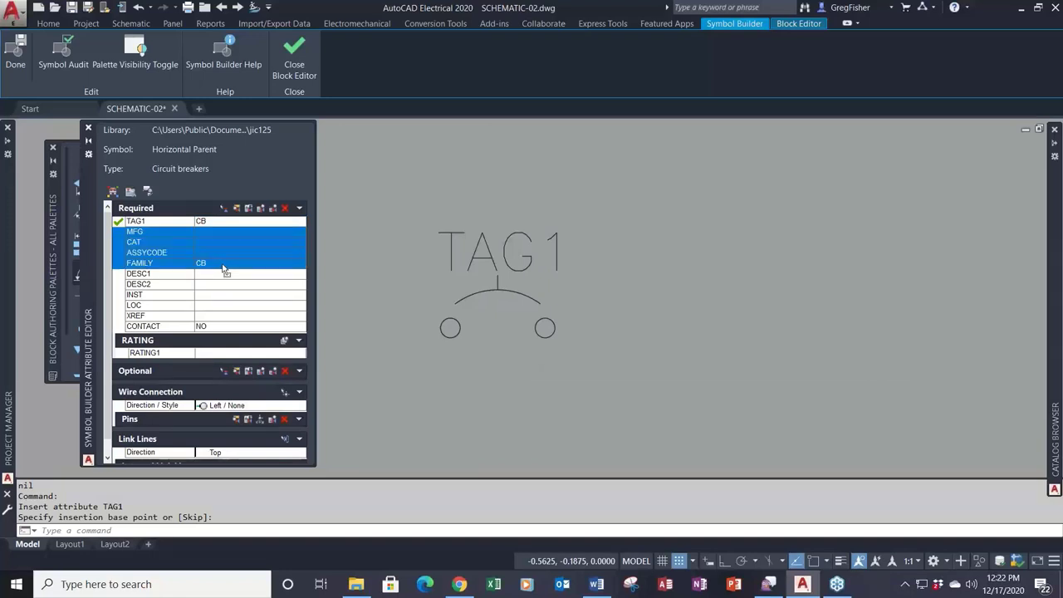
left_click(222, 208)
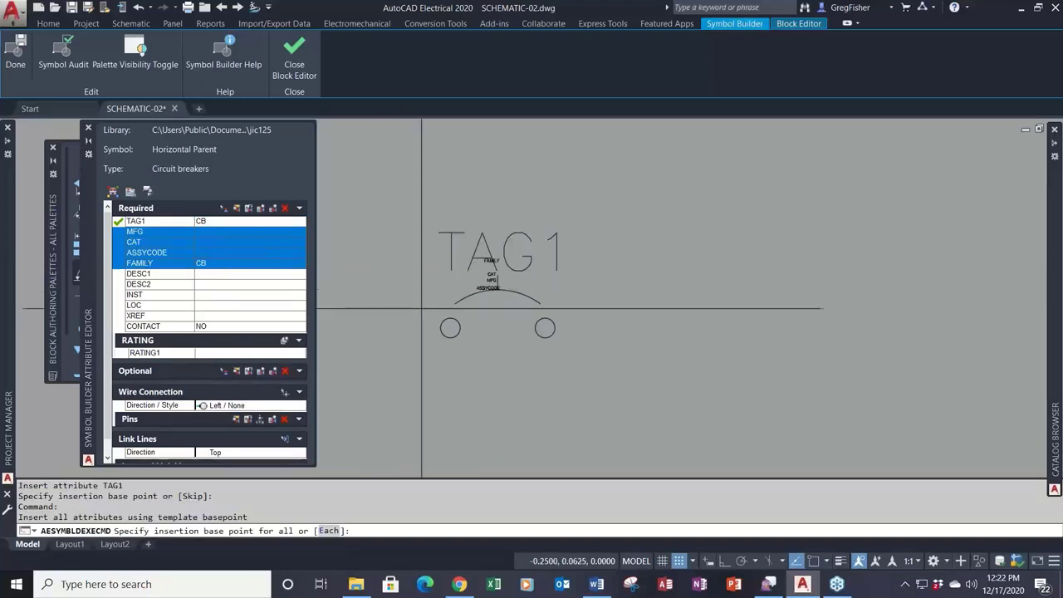
left_click(460, 327)
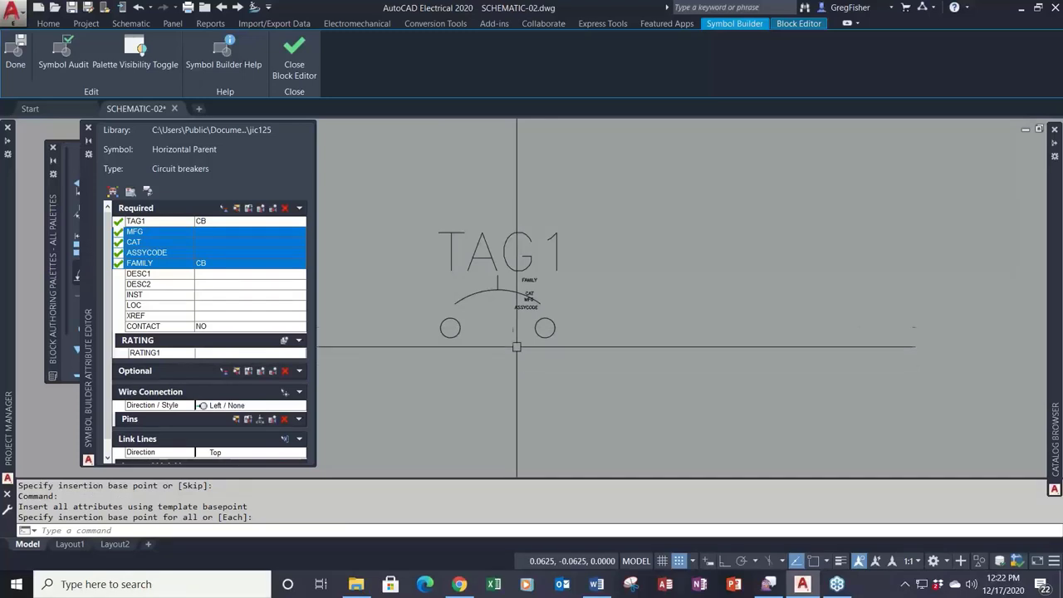
scroll(521, 332, "up", 2)
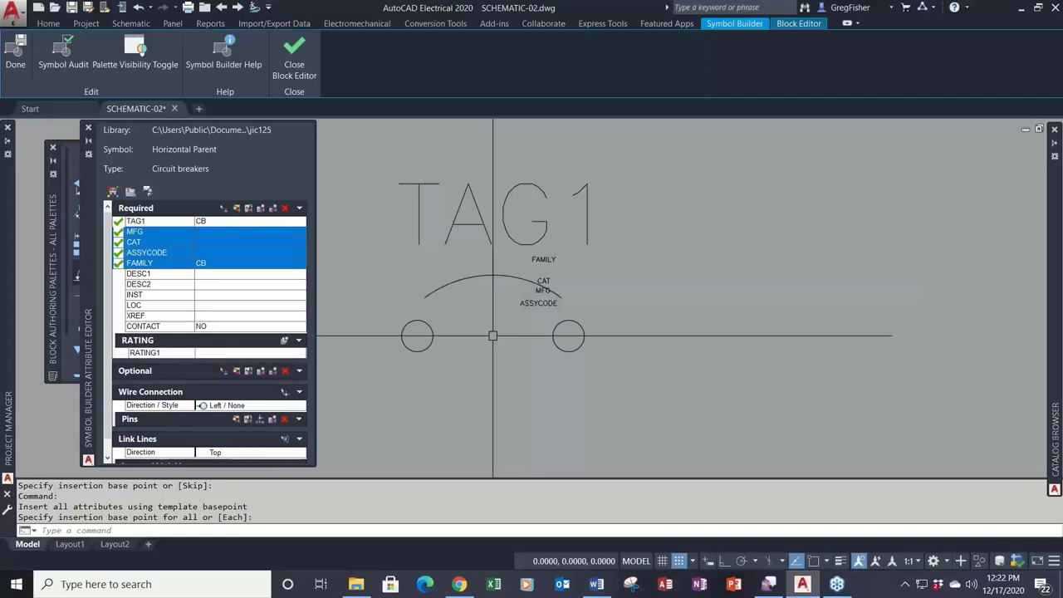
scroll(492, 336, "down", 2)
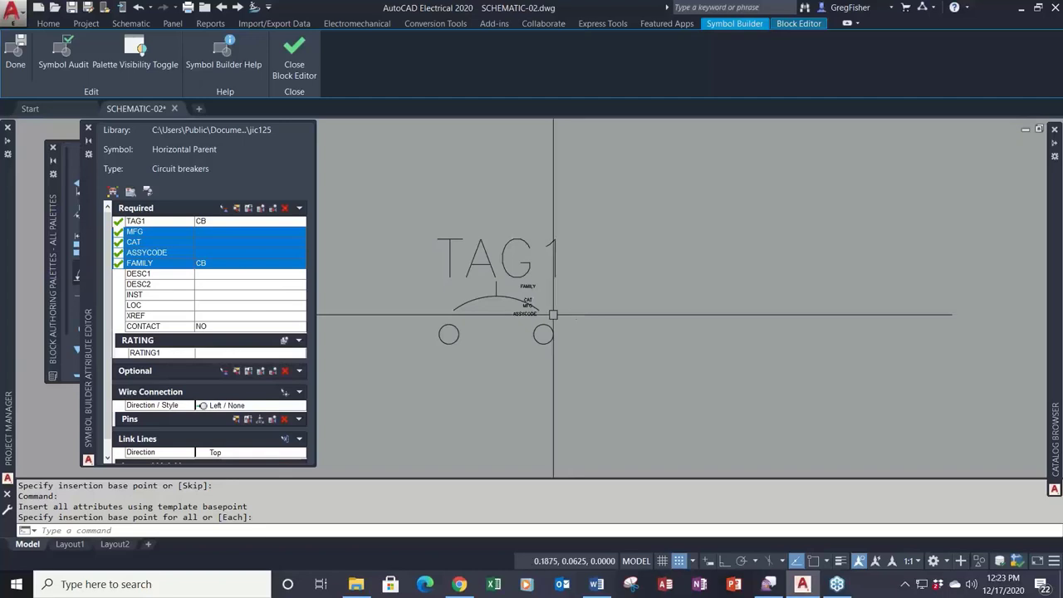
scroll(553, 314, "up", 4)
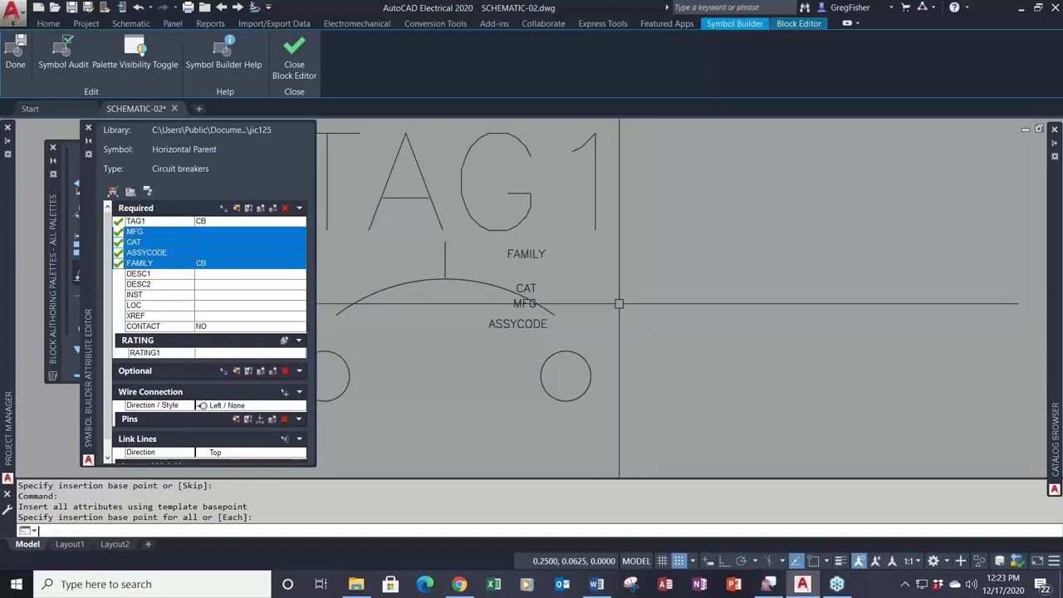
key("F9")
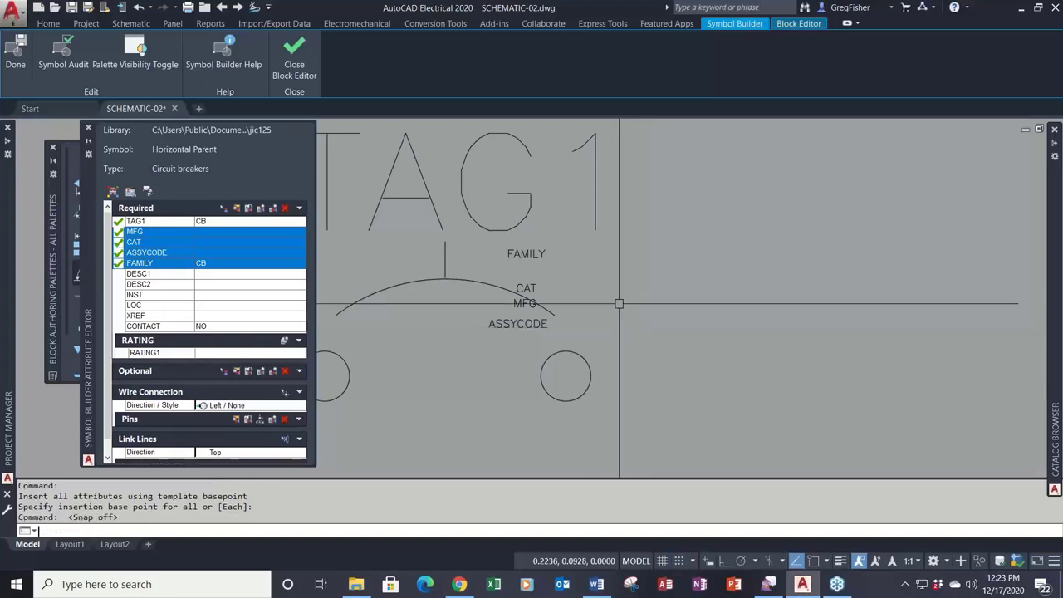
Step: Examine the CAT attribute's properties, including its text height and Invisible setting, and clear the selection
left_click(524, 288)
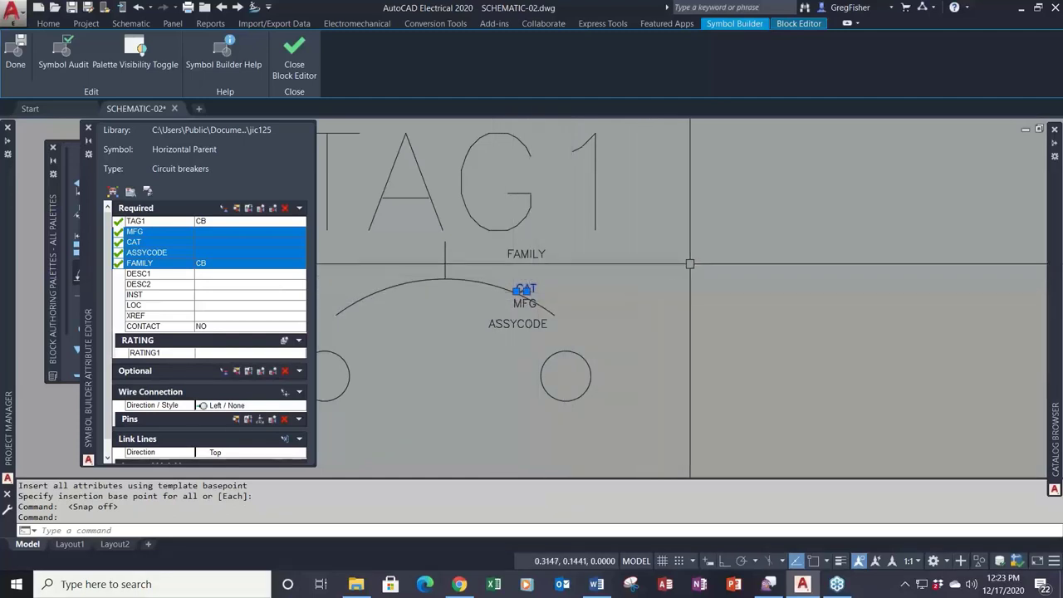
right_click(689, 218)
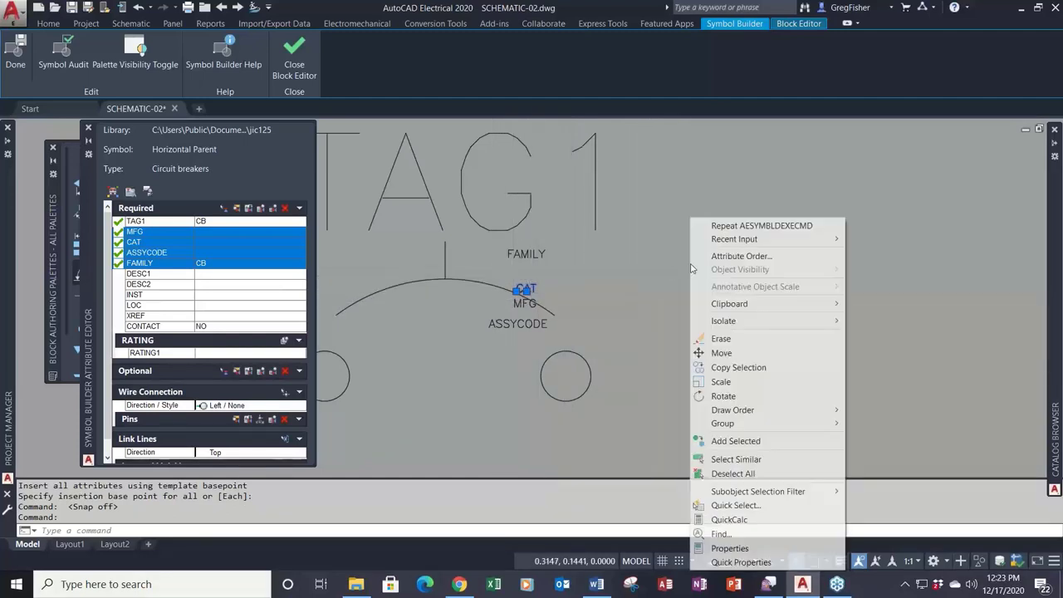
left_click(757, 548)
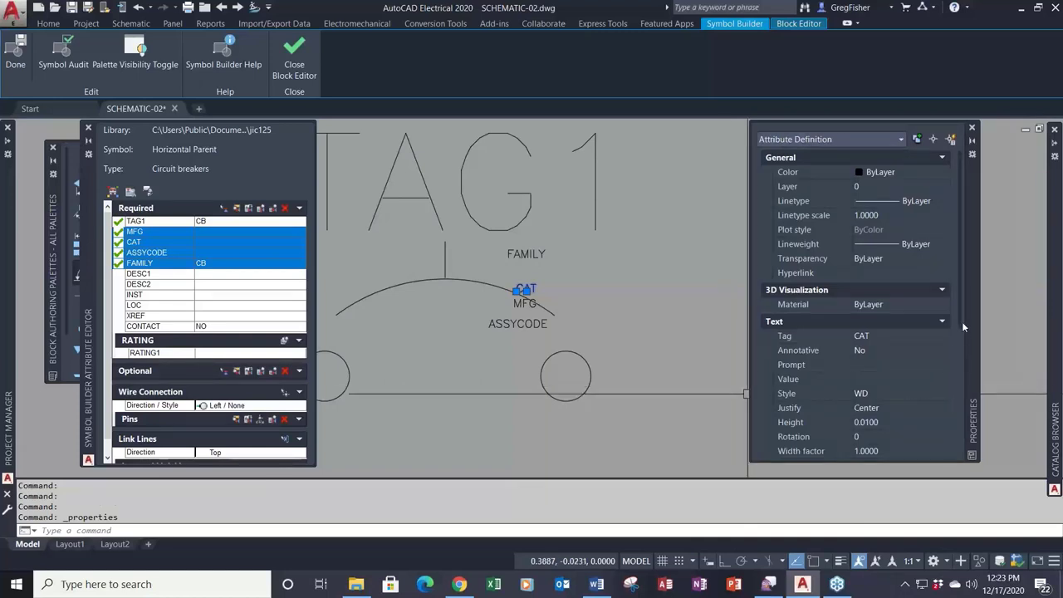
left_click_drag(959, 319, 971, 397)
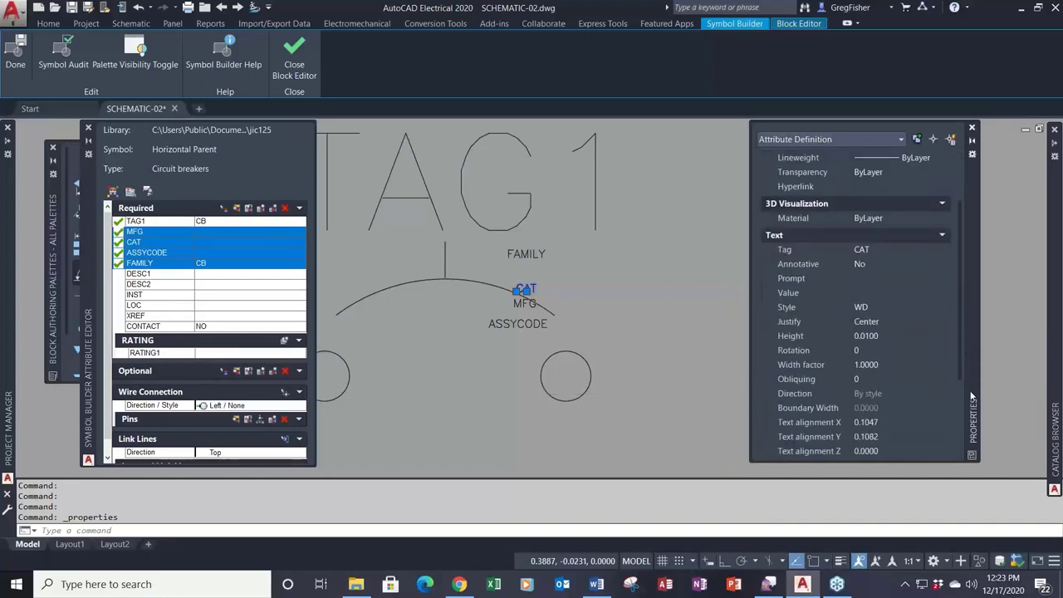
left_click(909, 336)
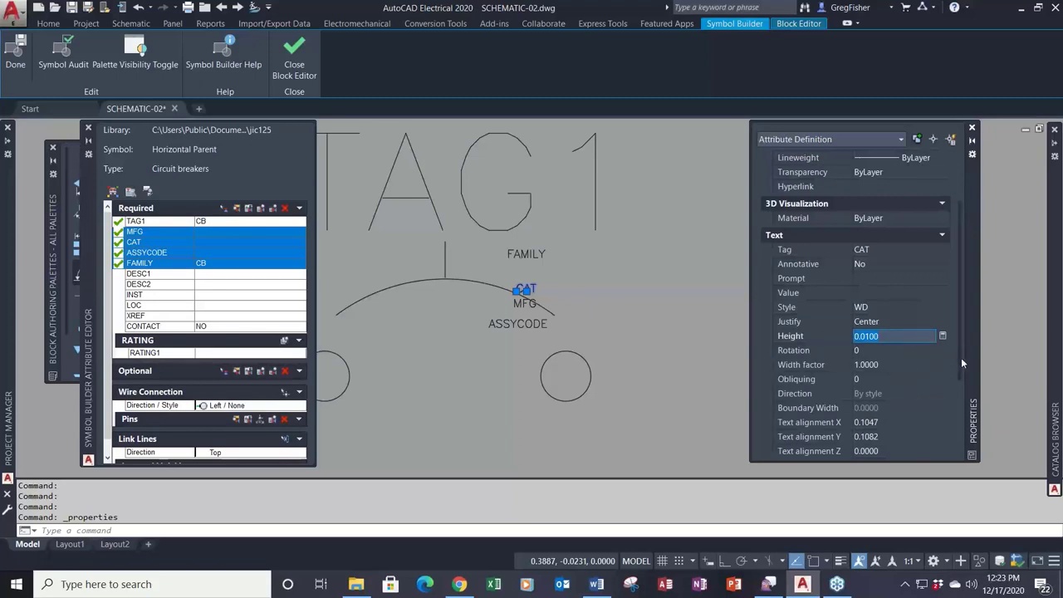
left_click_drag(961, 359, 963, 444)
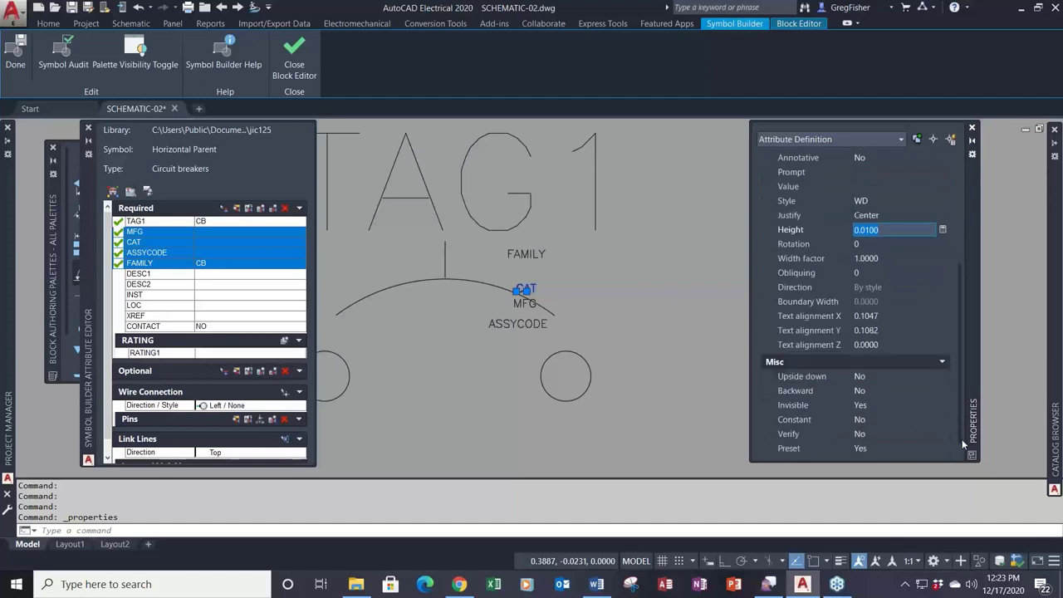
left_click(894, 405)
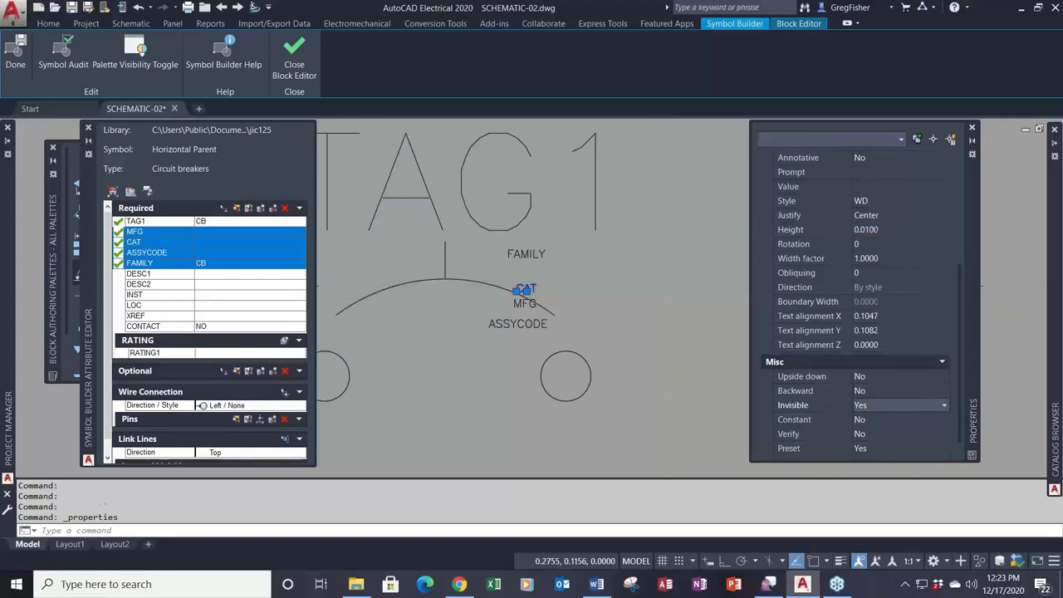
key("Escape")
key("Escape")
scroll(659, 286, "down", 2)
scroll(659, 286, "down", 2)
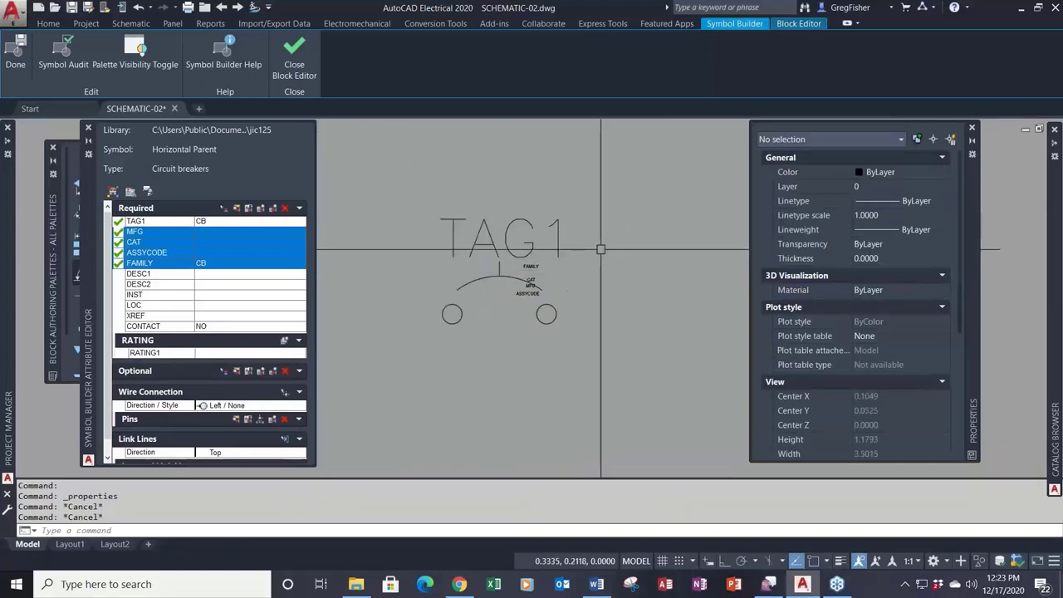
Step: Turn snap on and insert the INST and LOC attributes together, centered just above TAG1
left_click(220, 275)
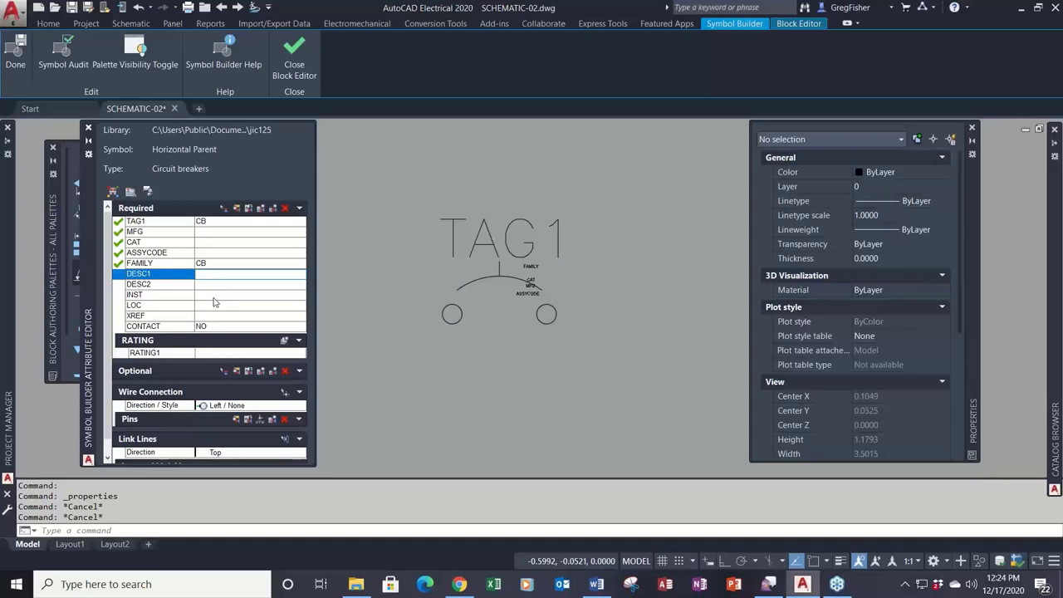
left_click(213, 298)
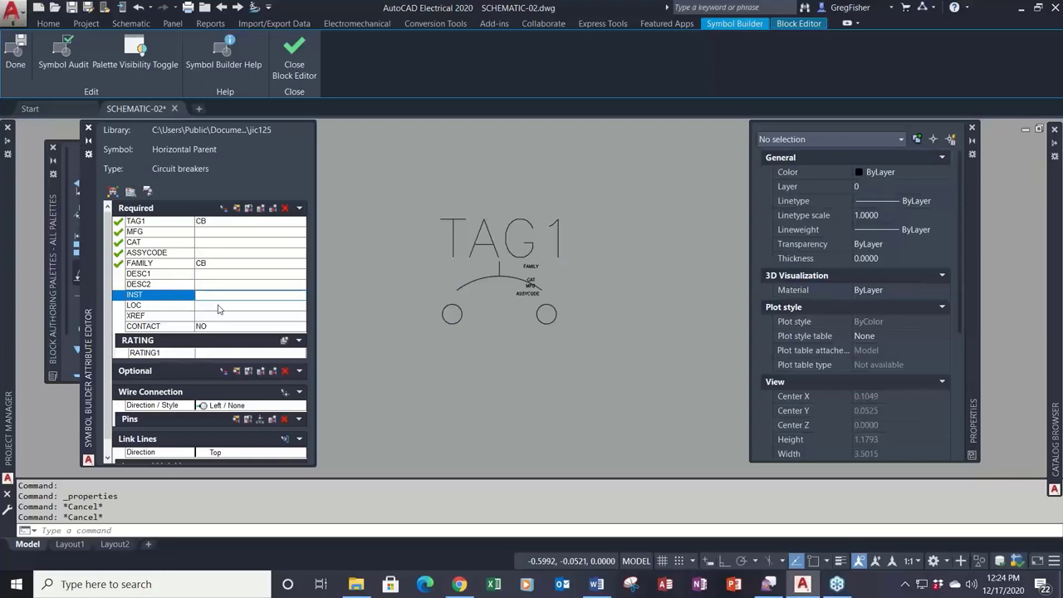
left_click(220, 305, "shift")
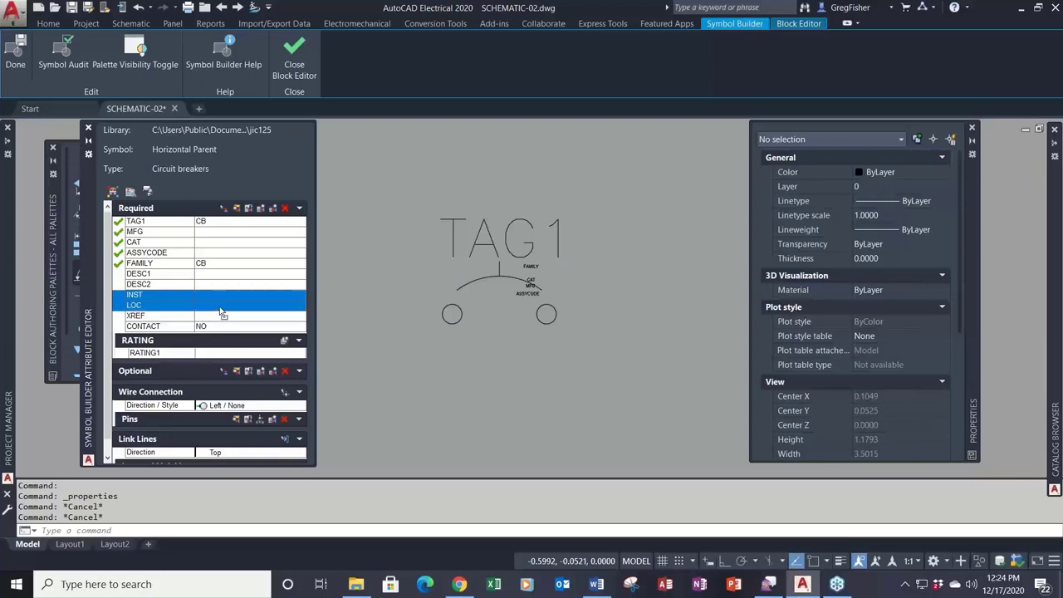
left_click(224, 208)
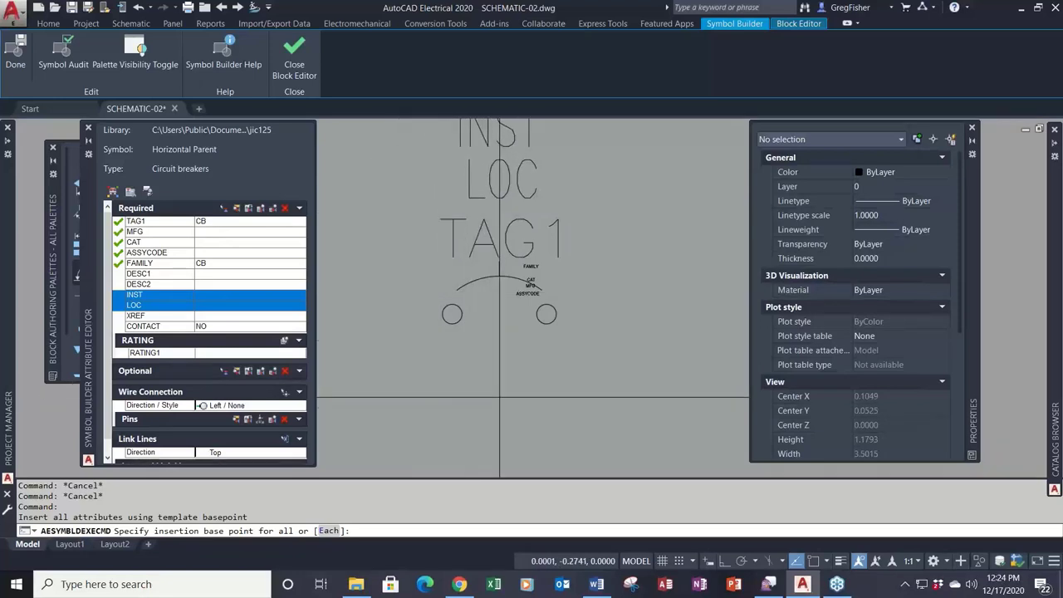
key("F9")
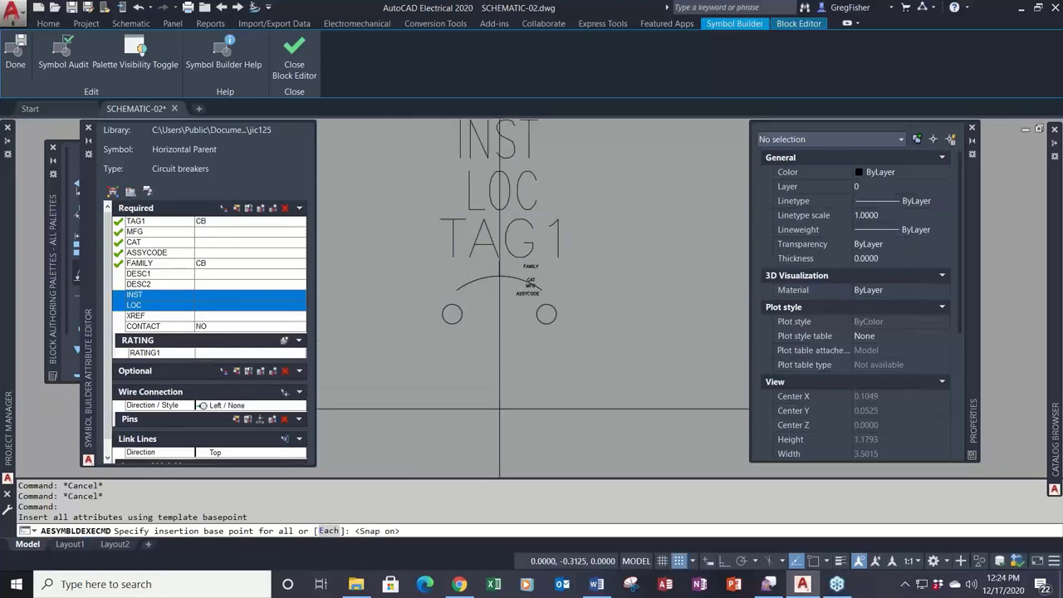
left_click(498, 409)
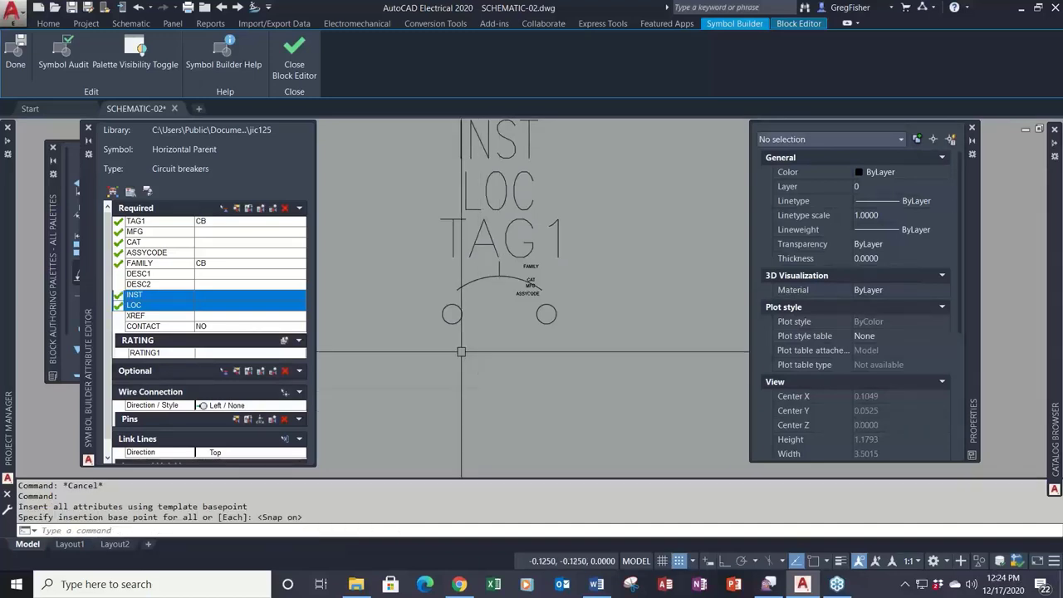
scroll(428, 311, "down", 1)
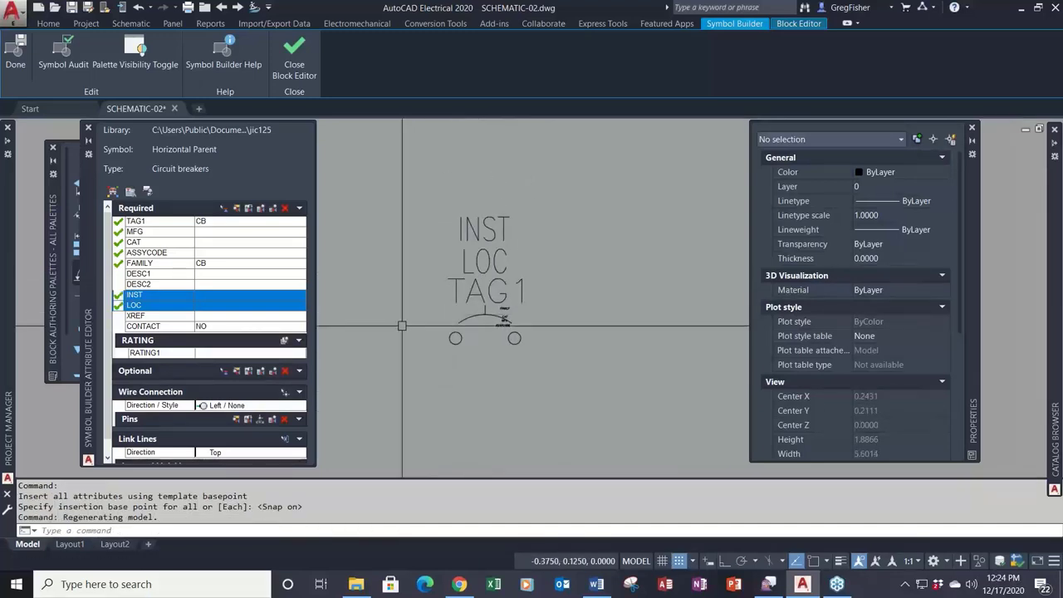
Step: Insert the DESC1 and DESC2 attributes together, centered above INST with one blank text line between them and INST
left_click(229, 275)
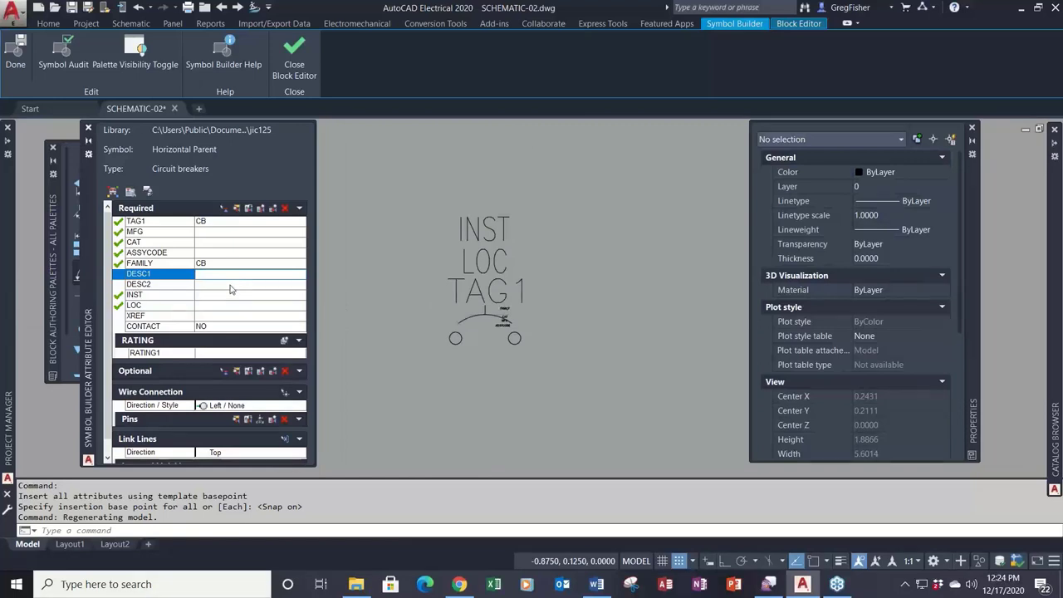
left_click(232, 286, "shift")
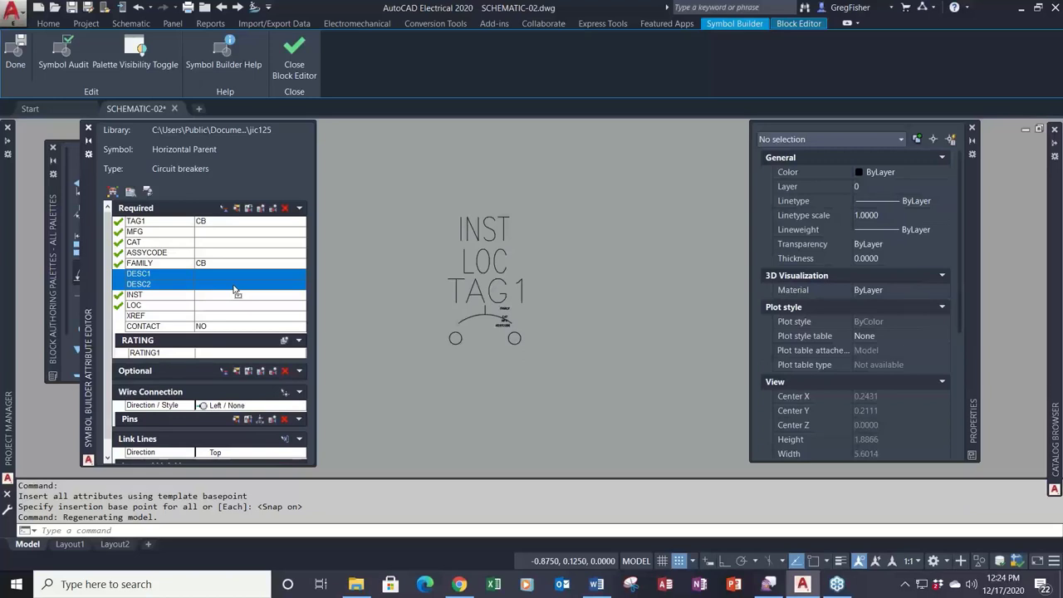
left_click(222, 209)
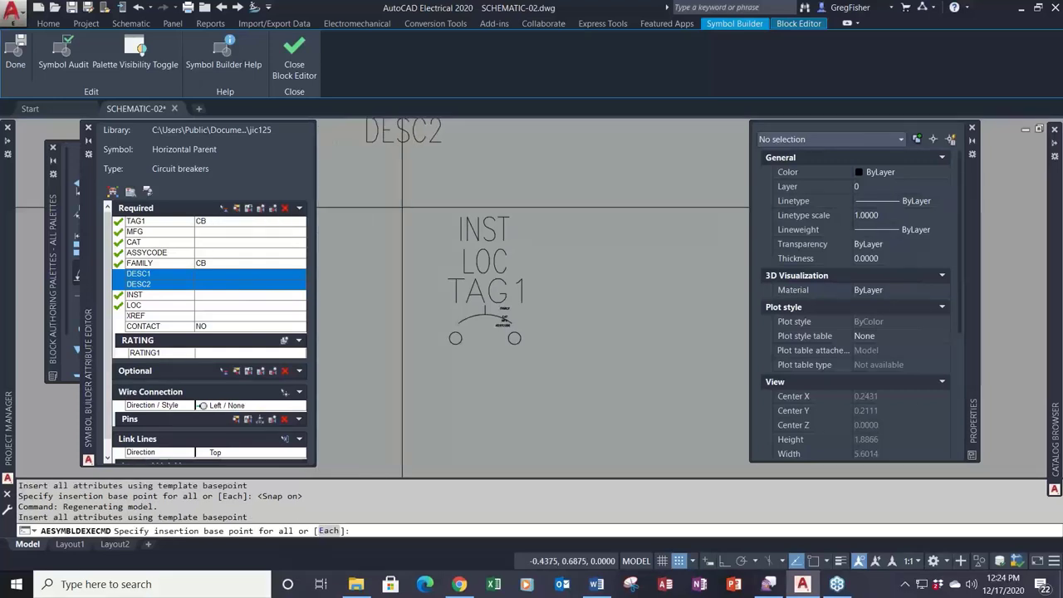
left_click(486, 243)
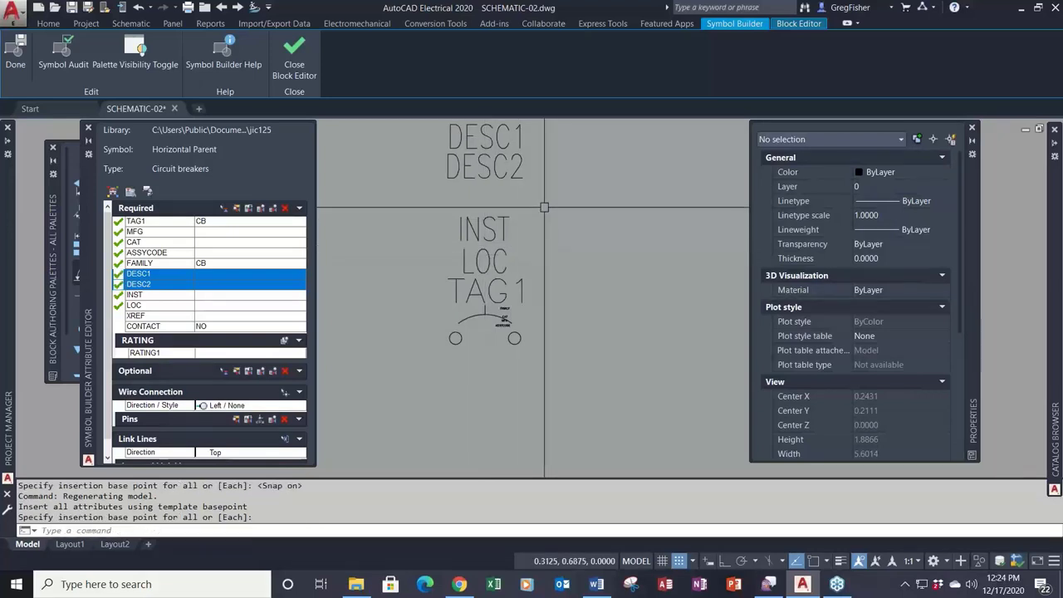
Step: Copy the DESC2 attribute one line down into the gap above INST, using insertion-point snaps for the base and second points
type("co")
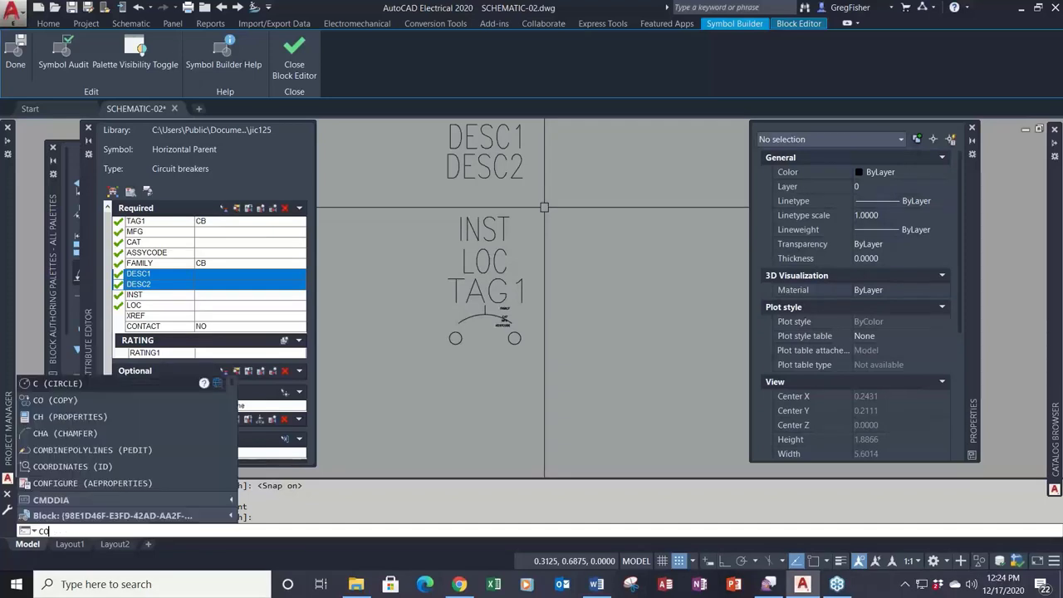
key("Return")
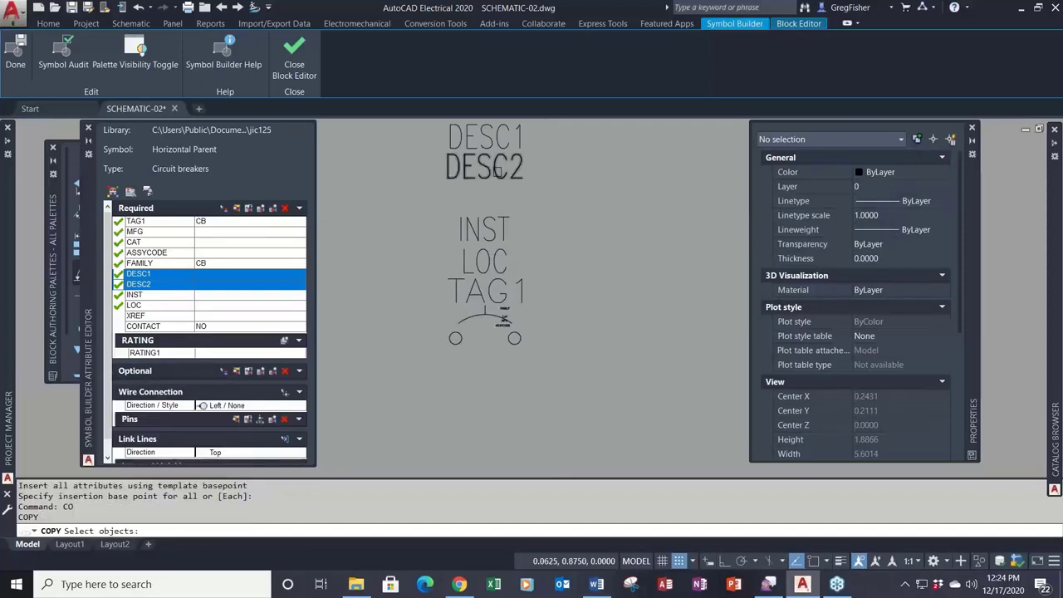
left_click(496, 183)
key("Return")
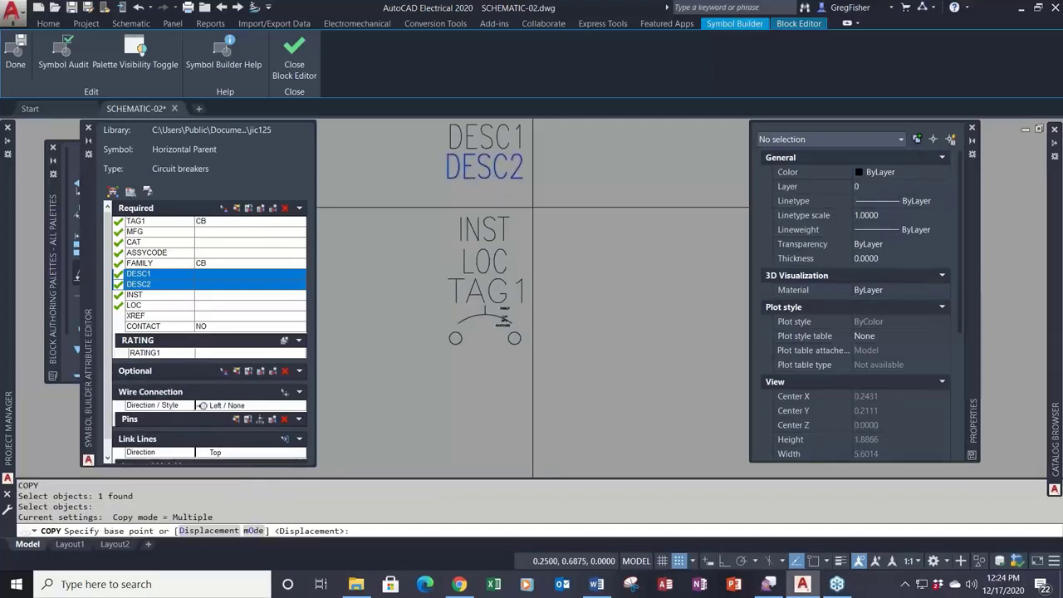
right_click(536, 210, "shift")
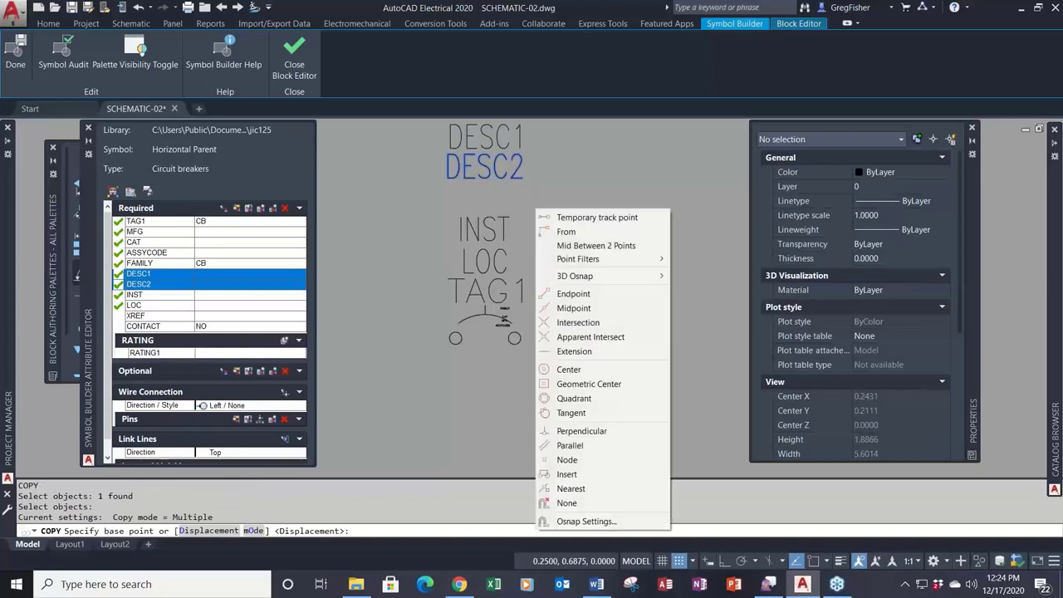
left_click(591, 474)
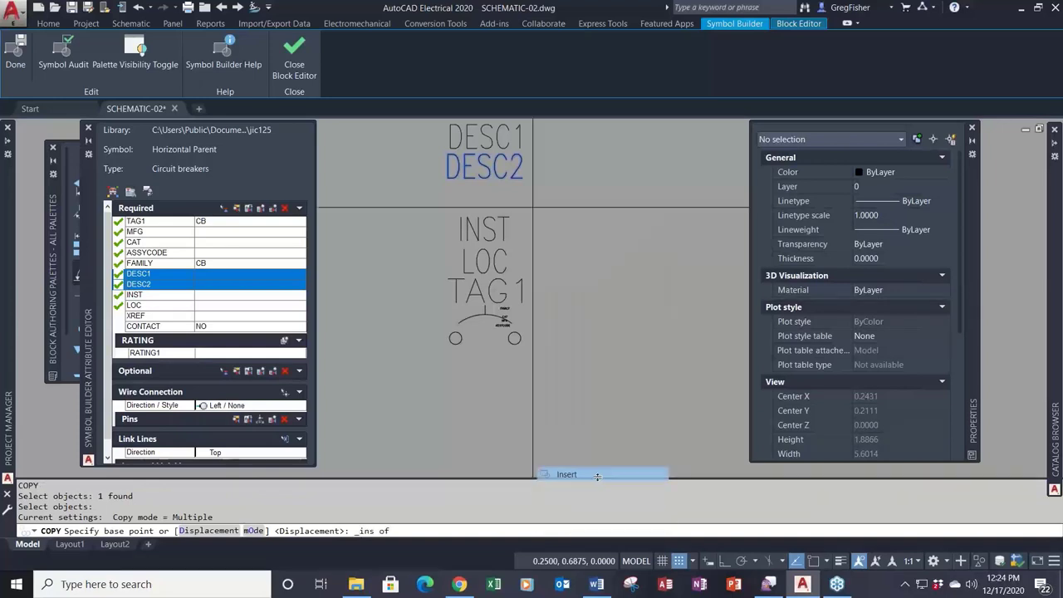
left_click(488, 161)
right_click(540, 179, "shift")
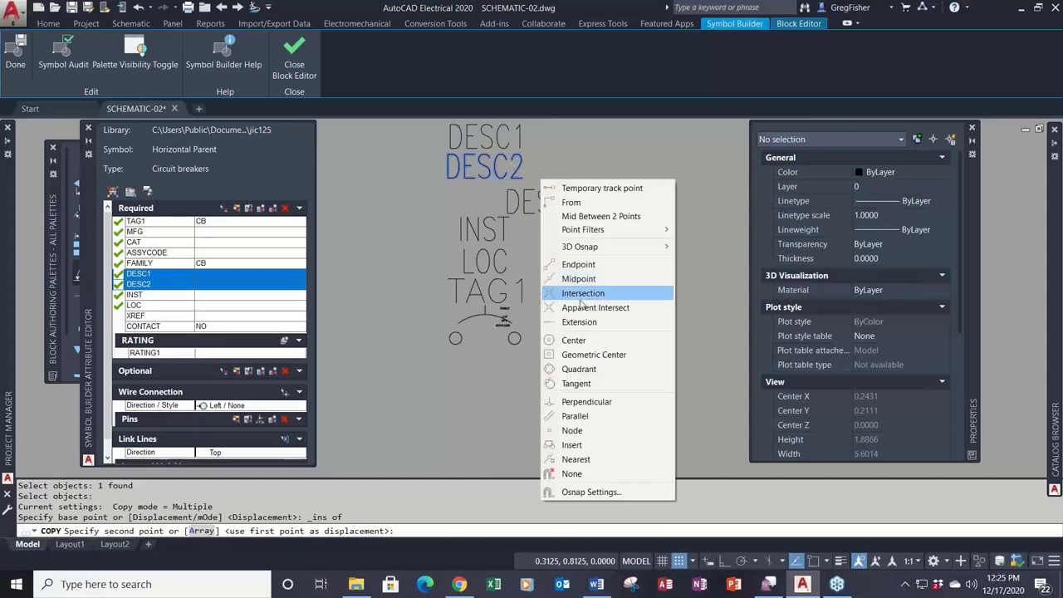
left_click(585, 445)
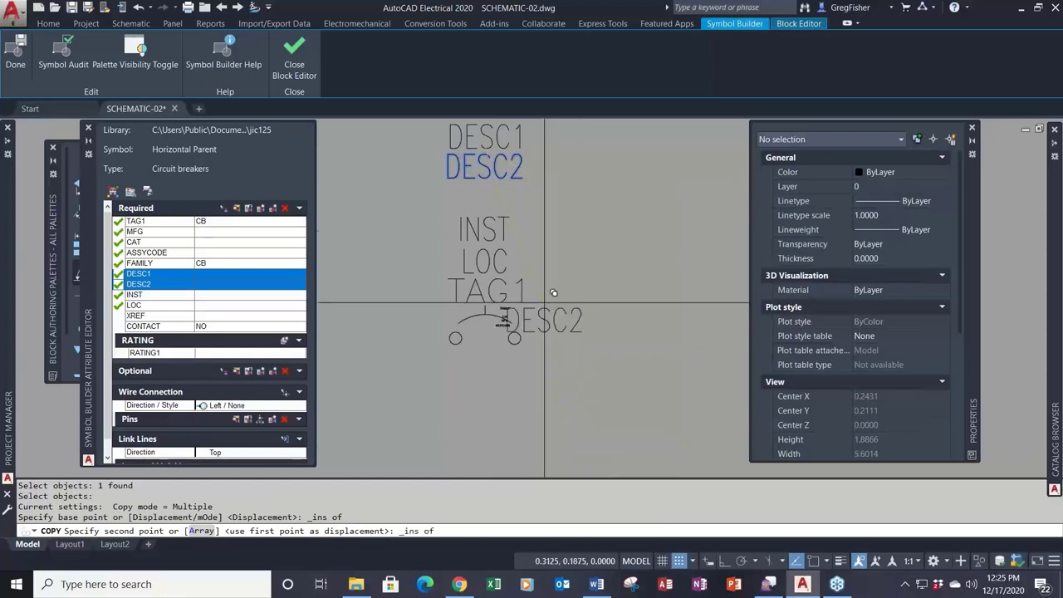
left_click(488, 193)
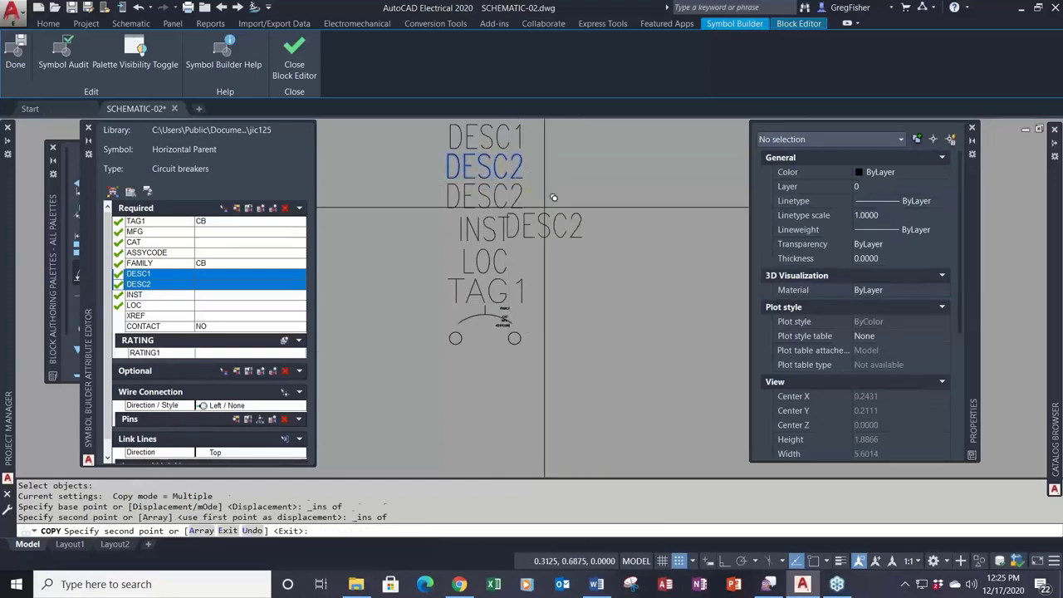
key("Escape")
Step: Change the tag of the copied attribute just above INST to DESC3 and end text editing
double_click(517, 200)
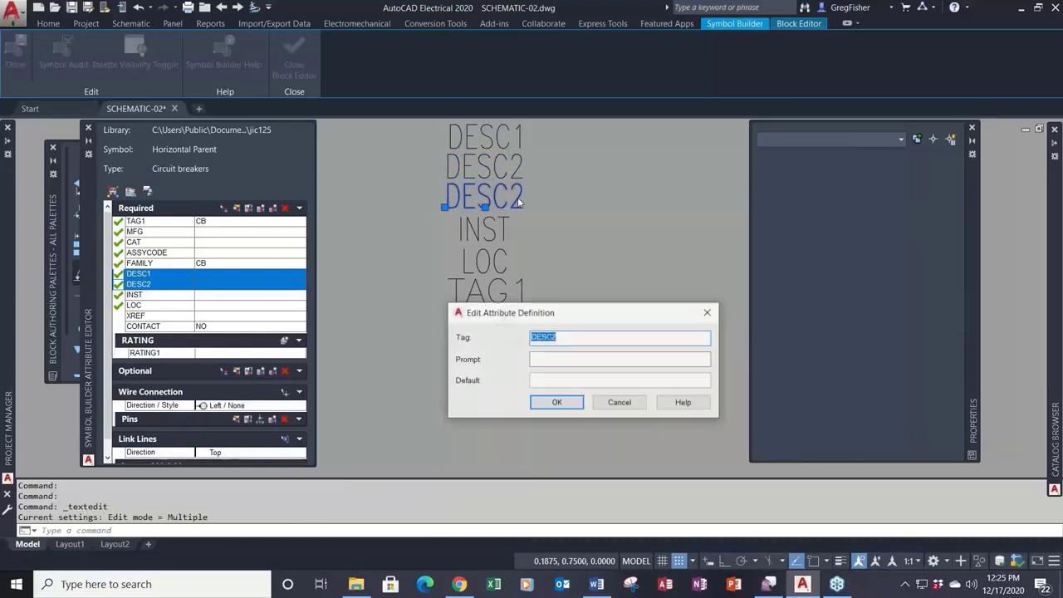
left_click(563, 337)
key("shift+Left")
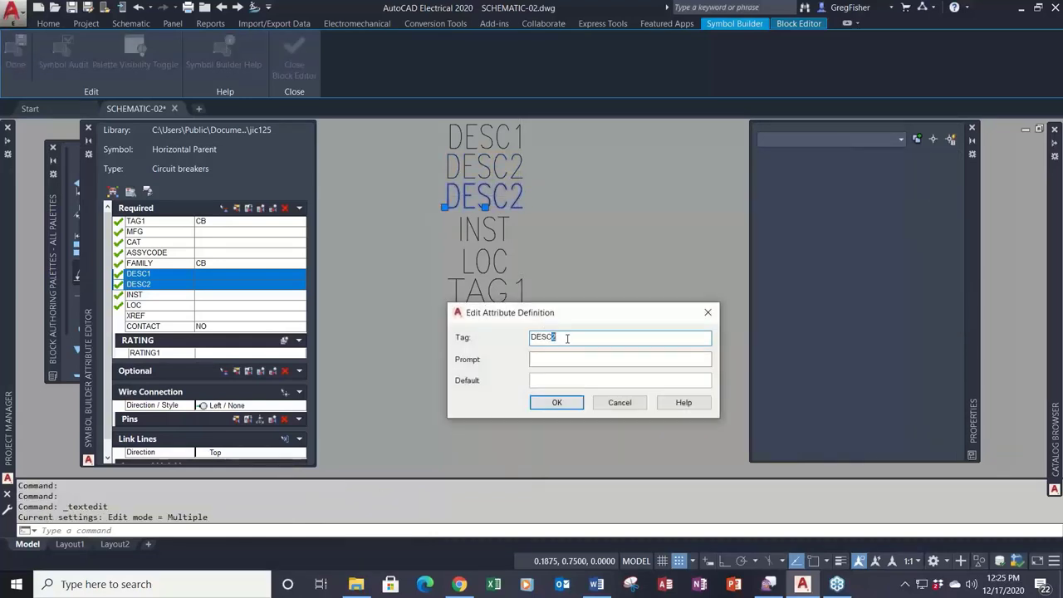
type("3")
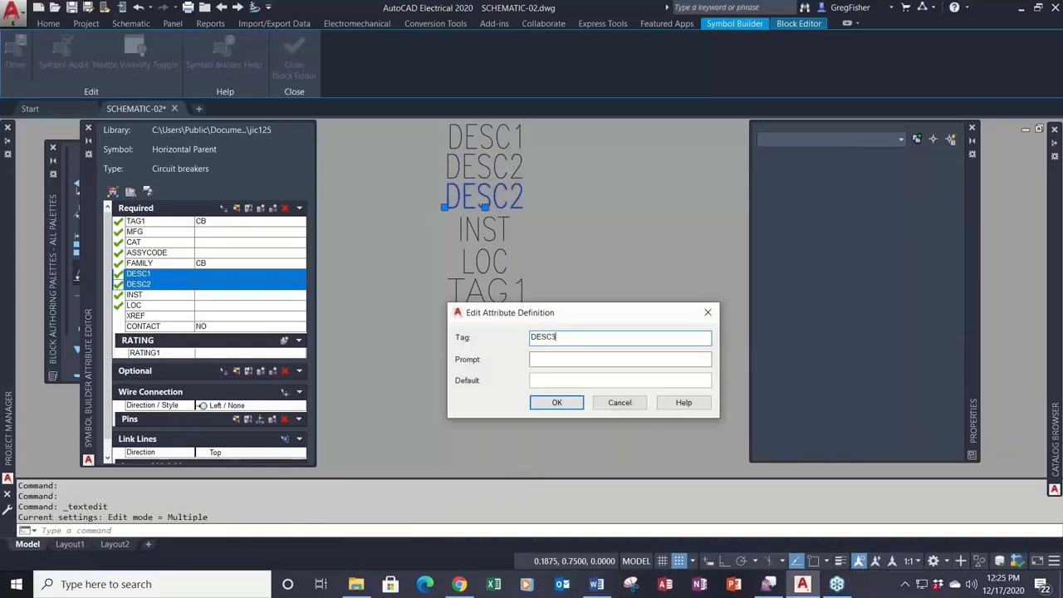
left_click(560, 404)
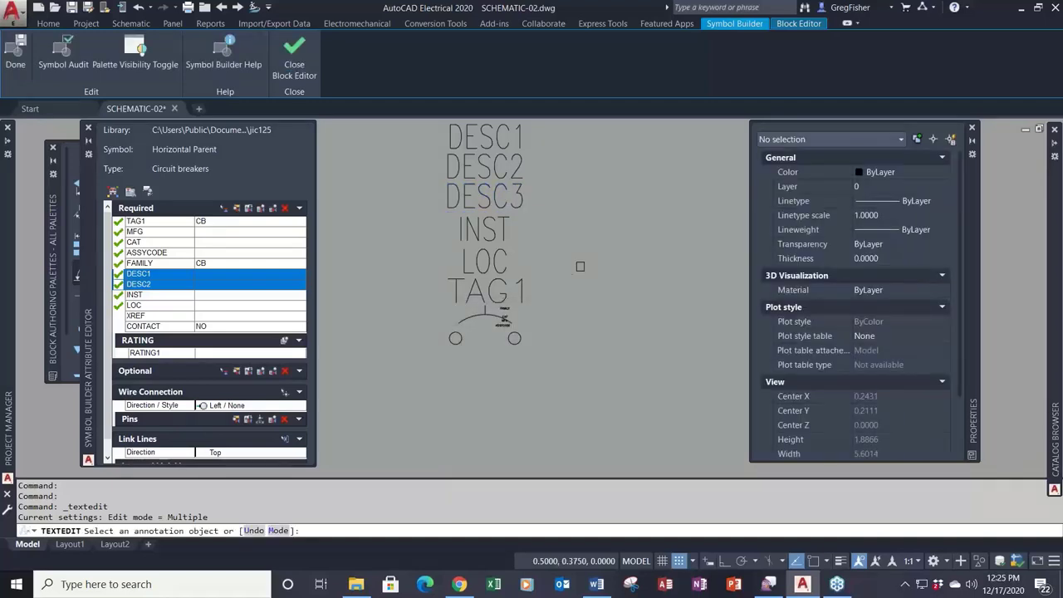
right_click(579, 266)
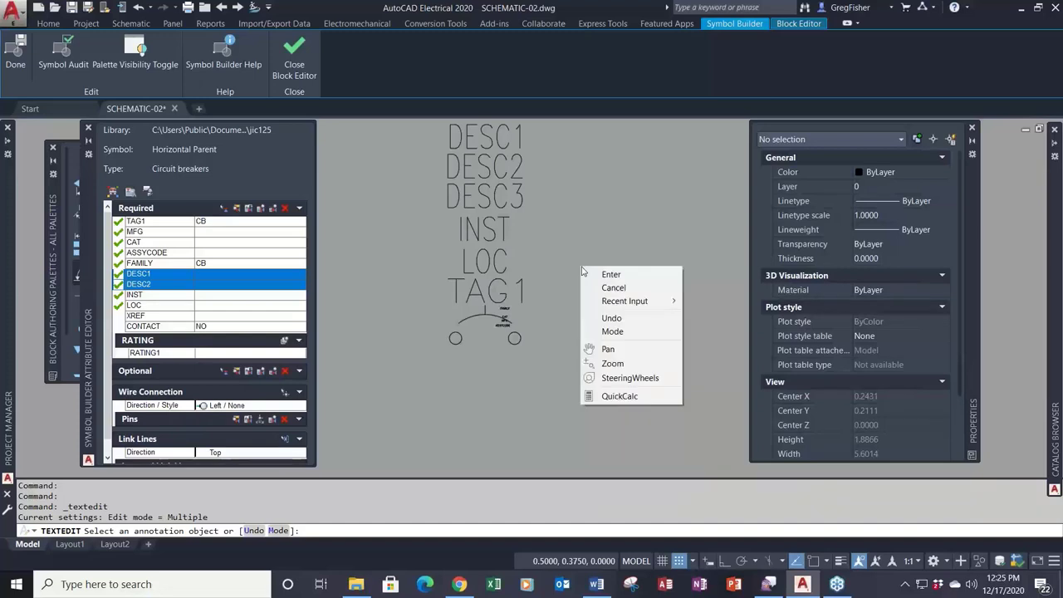
left_click(610, 274)
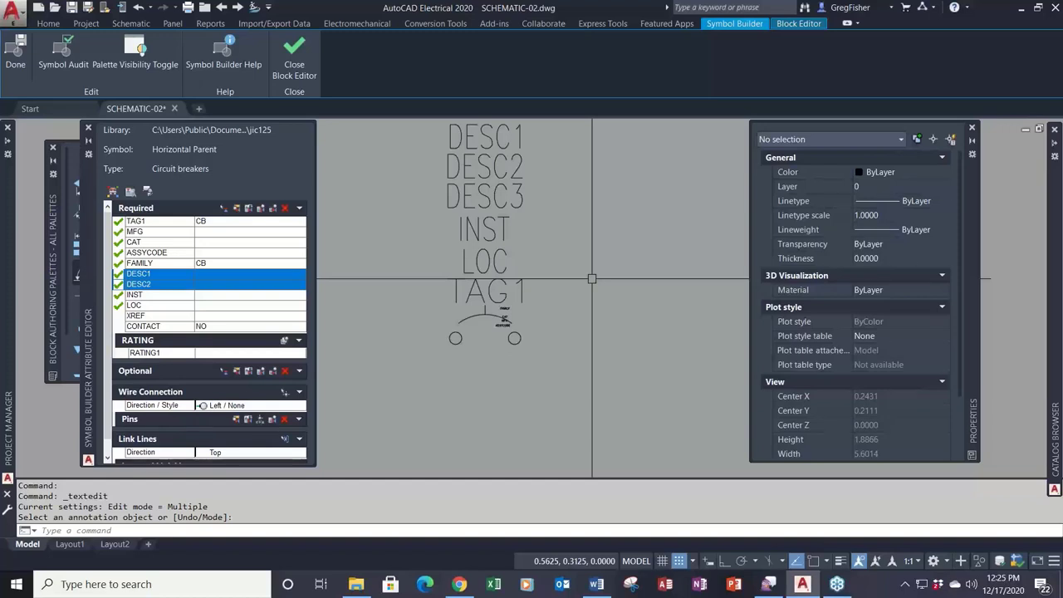
Step: Insert the XREF and CONTACT attributes together, with their base point midway between the breaker's two terminal circles
middle_click_drag(564, 241, 574, 259)
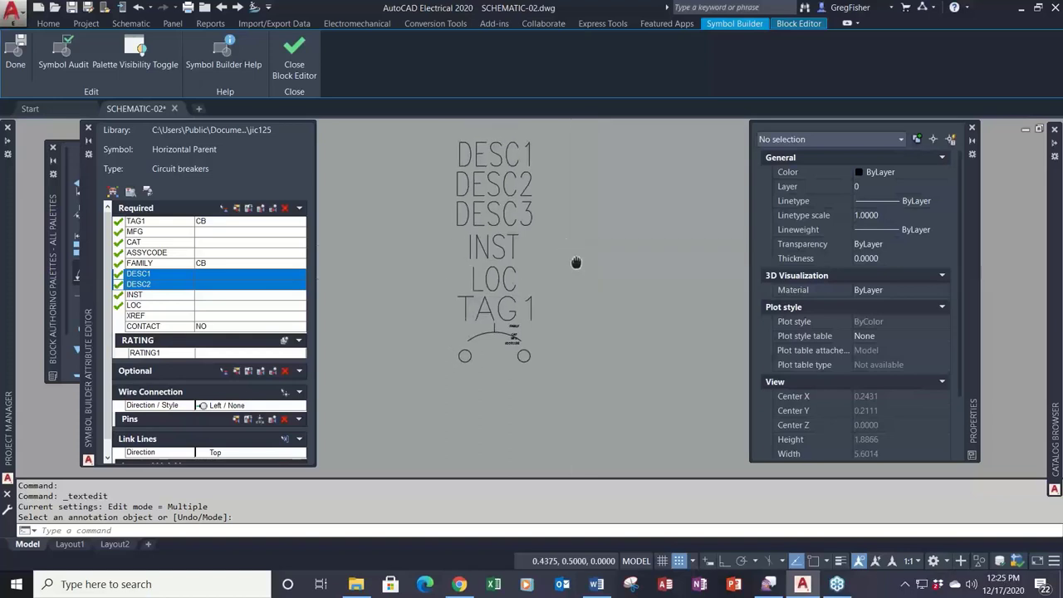
left_click(247, 318)
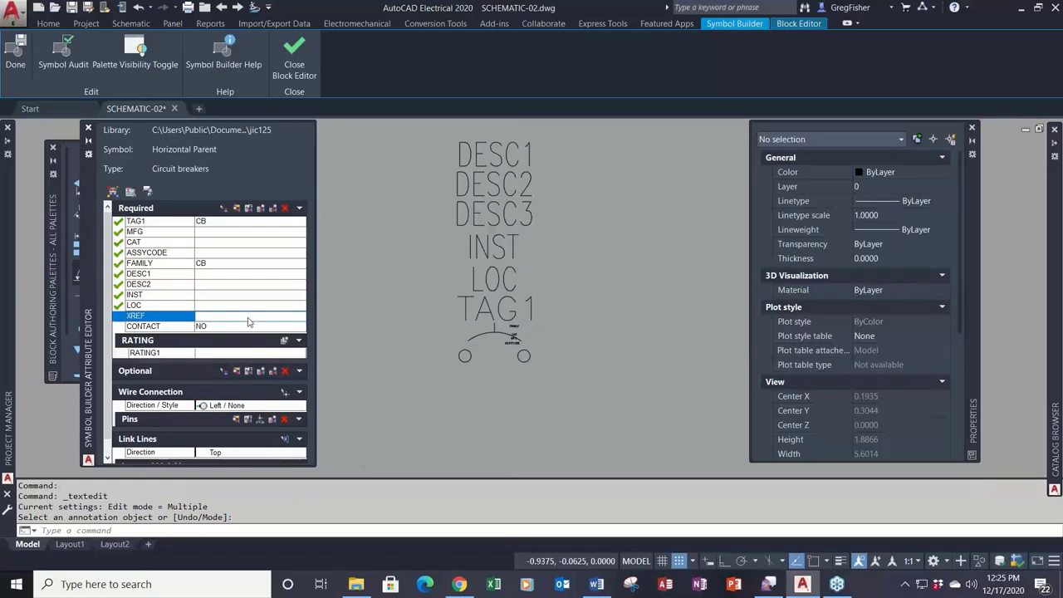
left_click(249, 327, "shift")
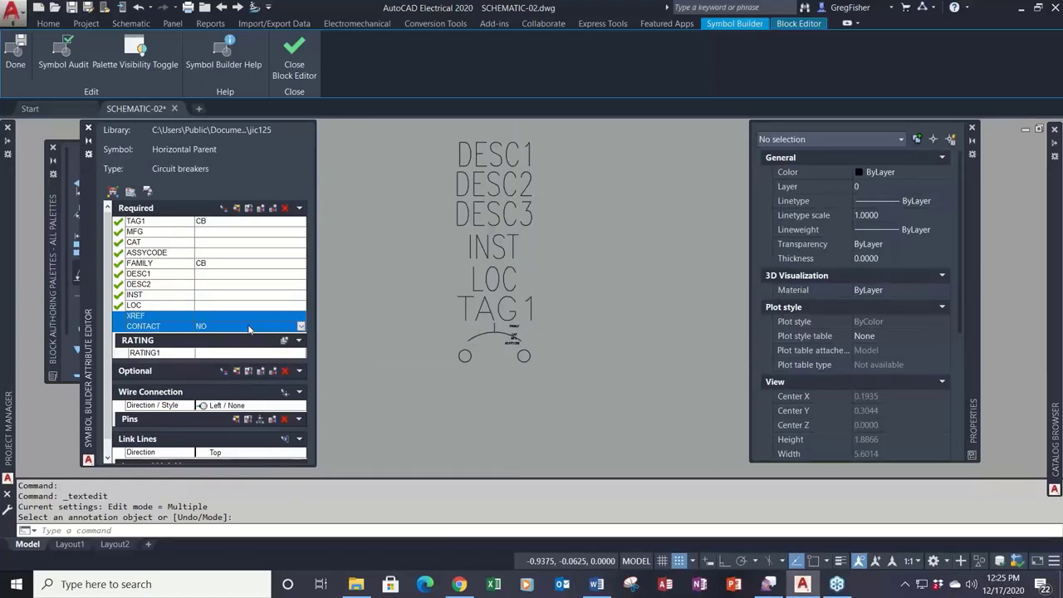
left_click(223, 210)
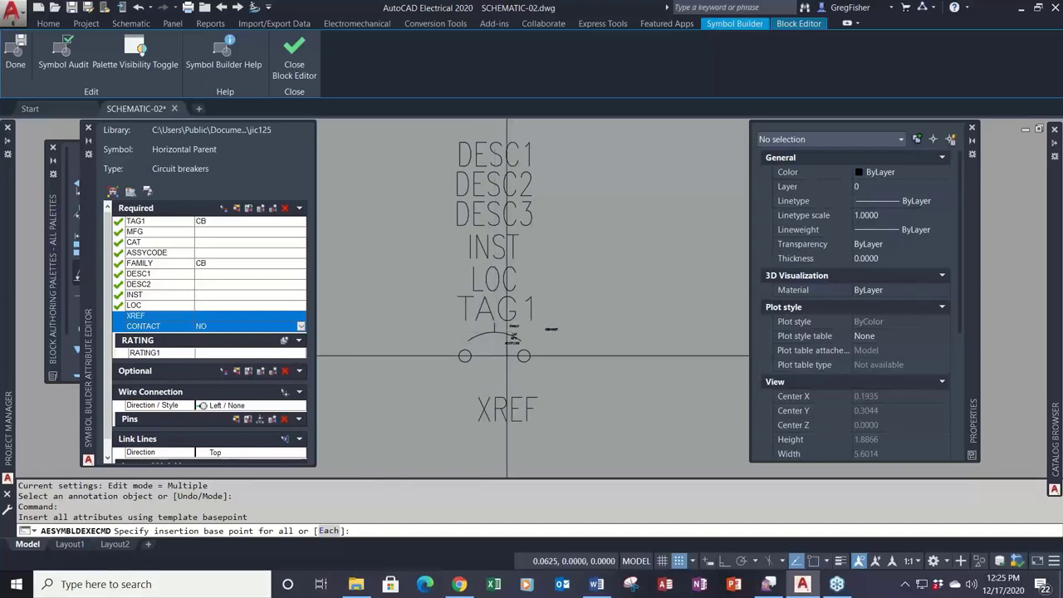
left_click(494, 356)
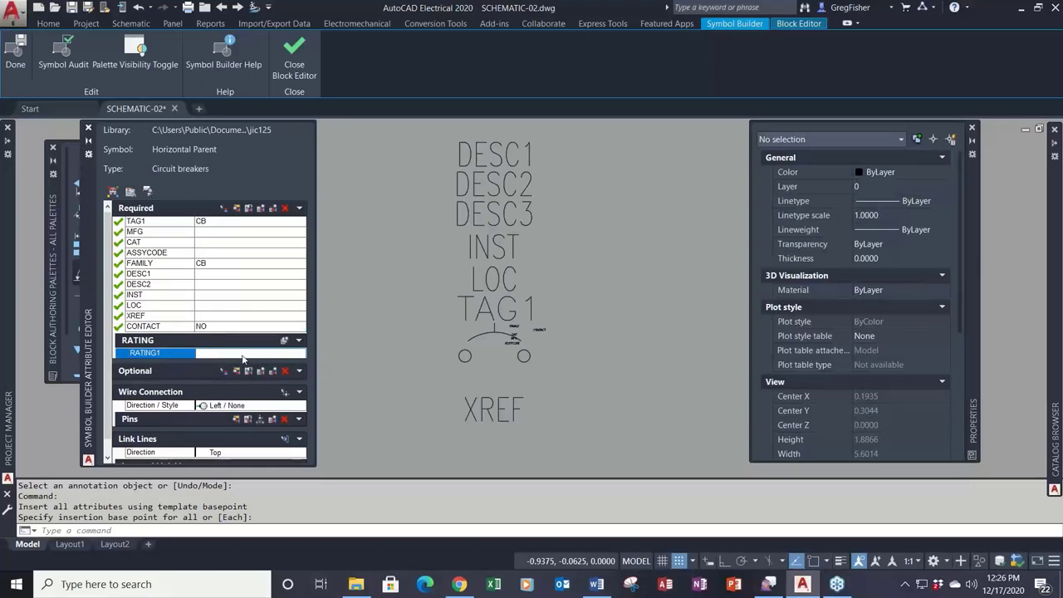
Step: Insert the RATING1 attribute centered between the breaker's terminal circles and XREF
right_click(239, 357)
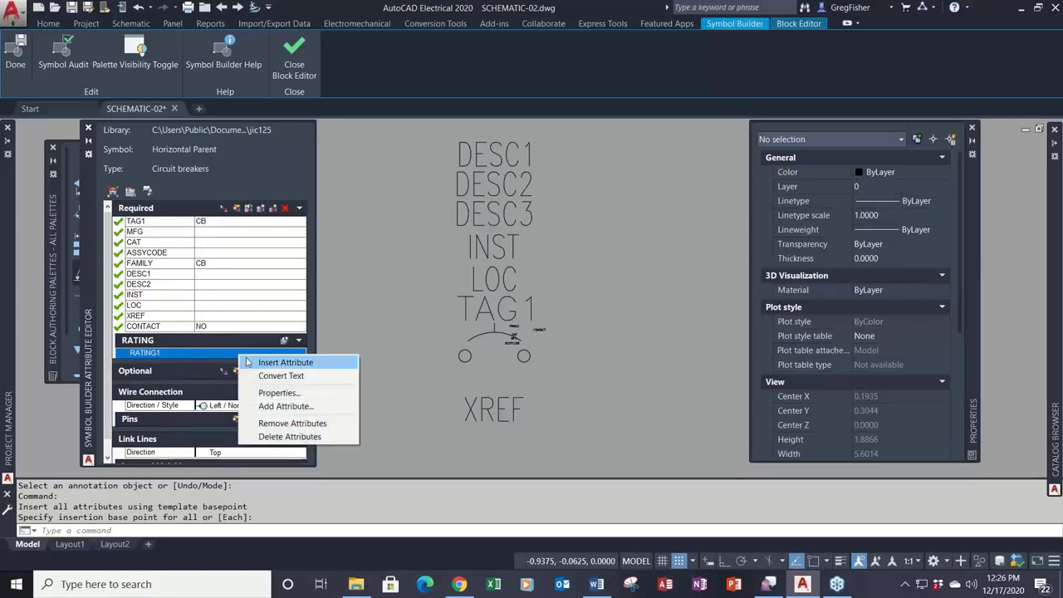
left_click(259, 364)
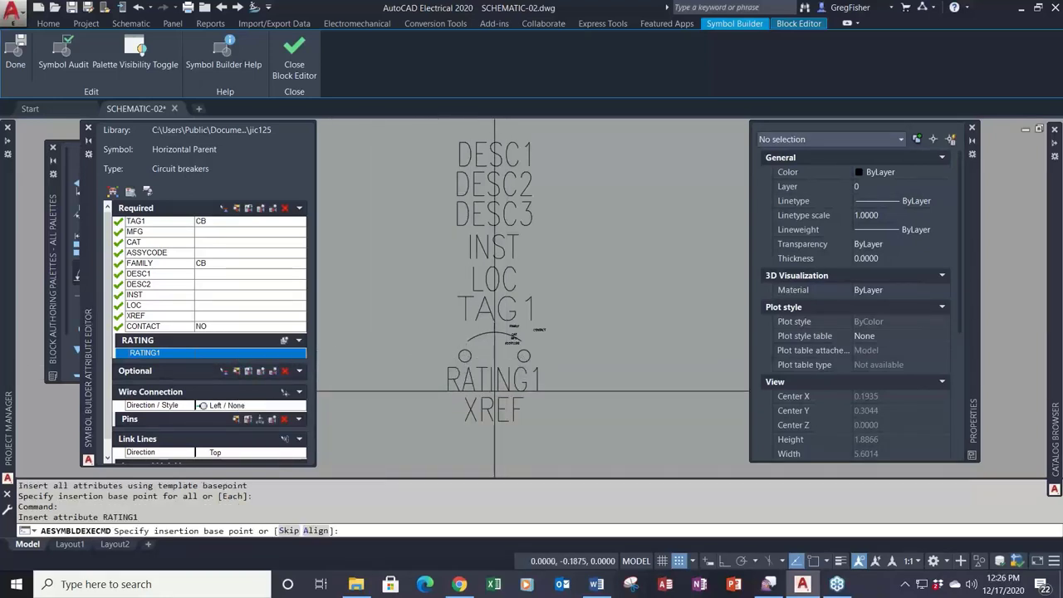
left_click(495, 391)
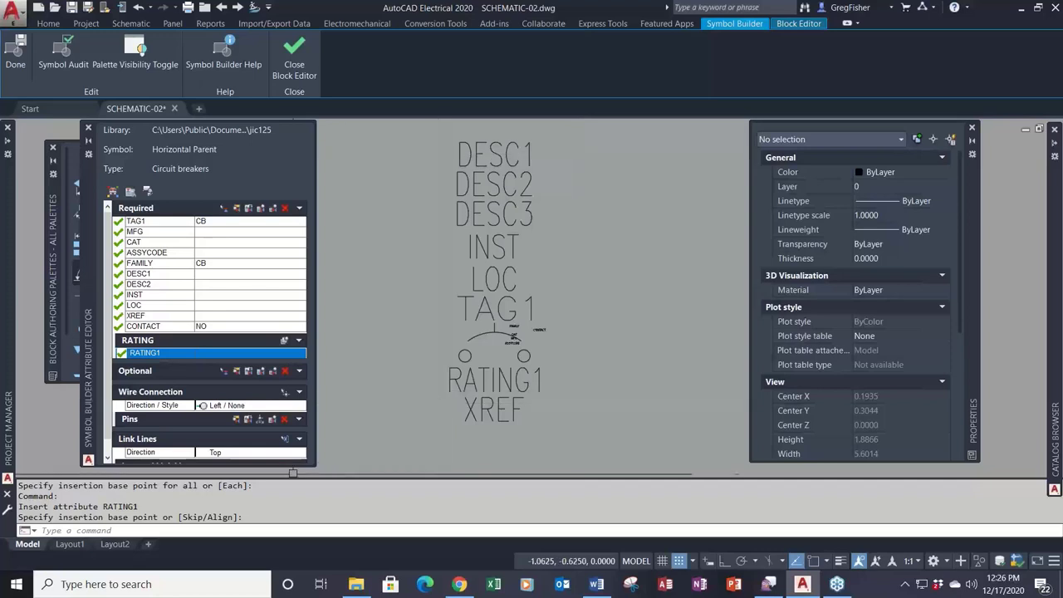
Step: Insert a Left / None wire connection at the breaker's left terminal circle and end the command
left_click(264, 407)
left_click(249, 417)
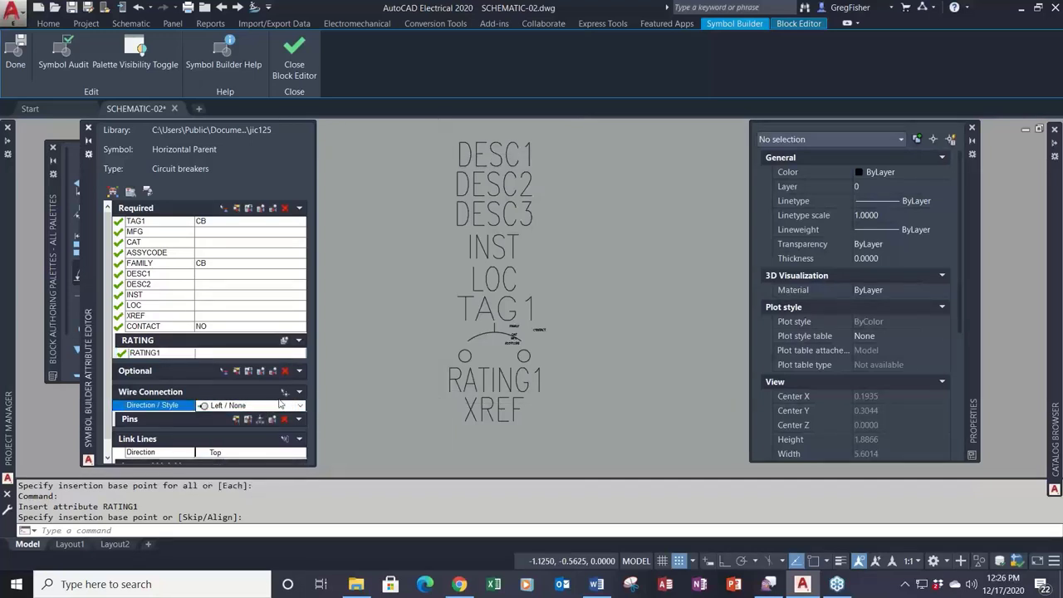
left_click(284, 392)
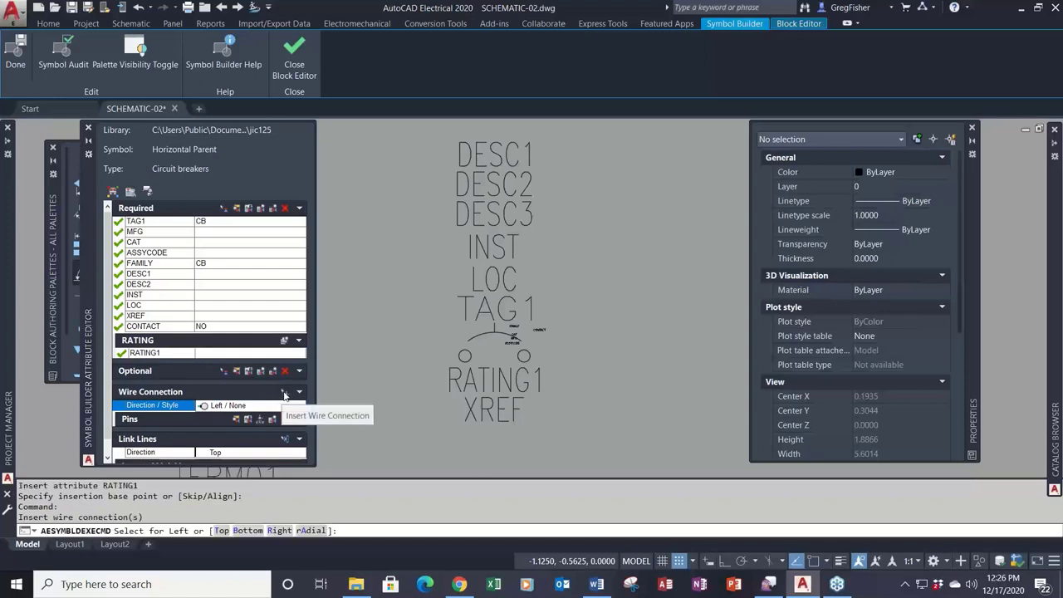
left_click(446, 355)
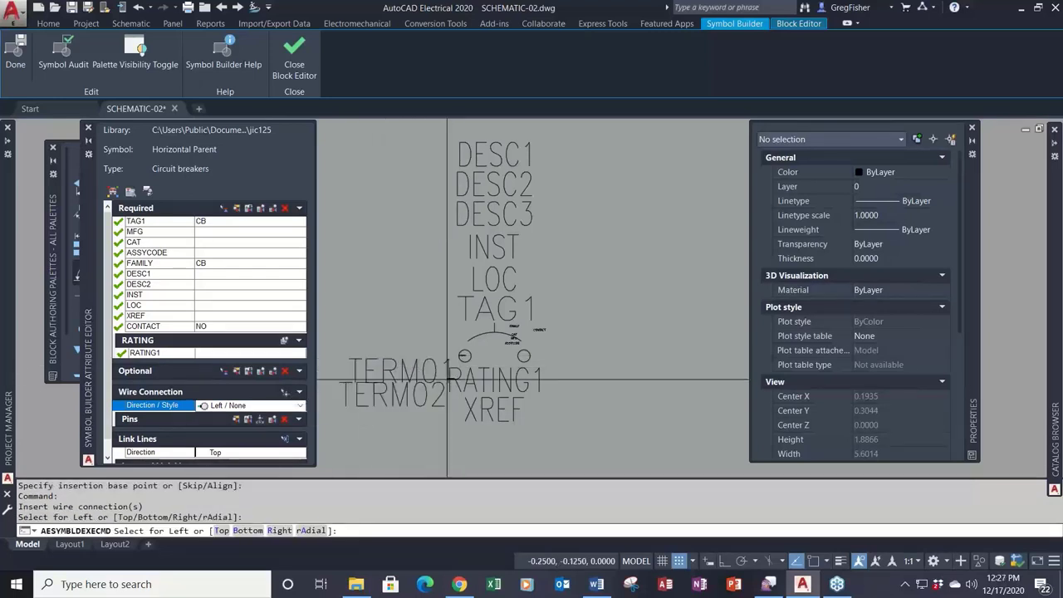
key("Escape")
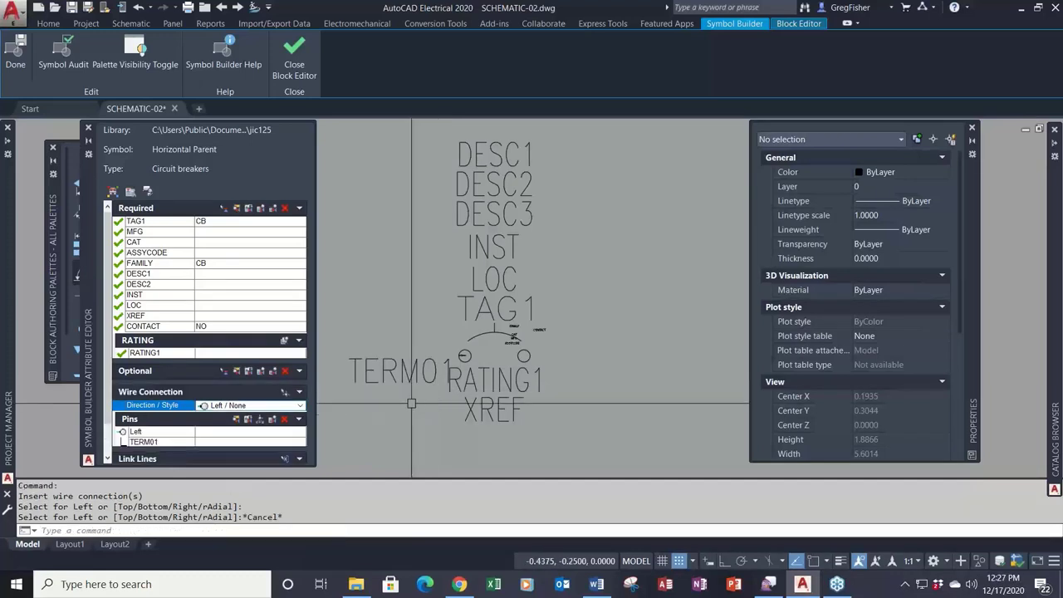
Step: Insert a Right / None wire connection at the outer edge of the breaker's right terminal circle and end the command
left_click(295, 406)
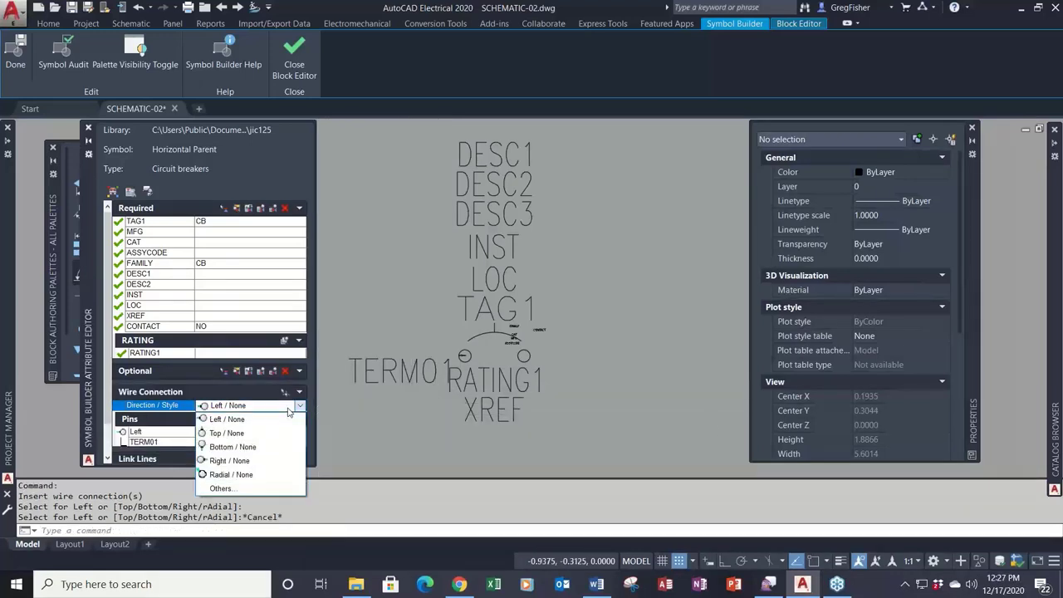
left_click(263, 462)
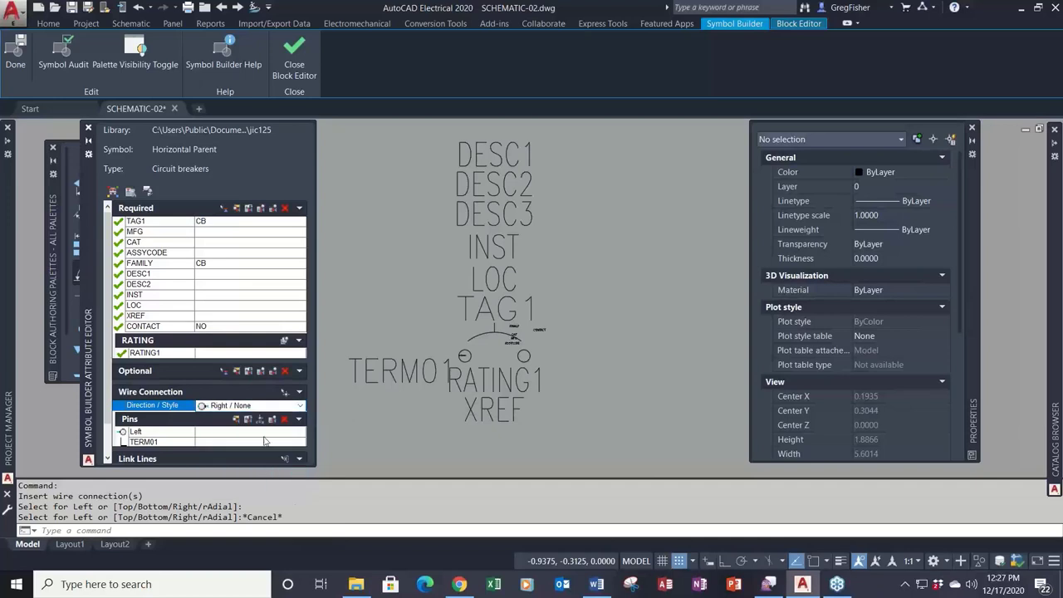
left_click(283, 393)
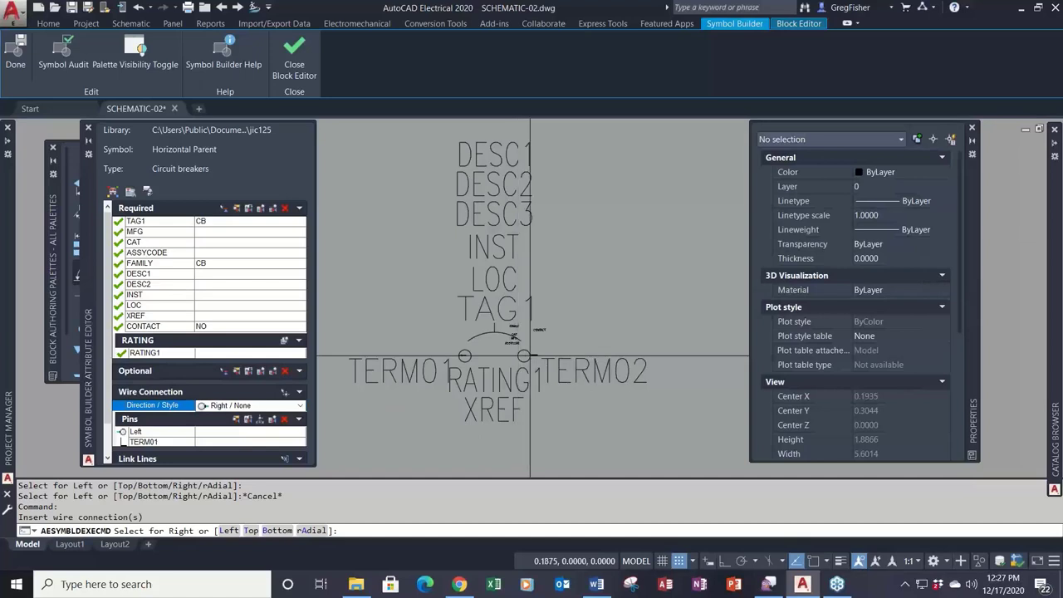
left_click(529, 355)
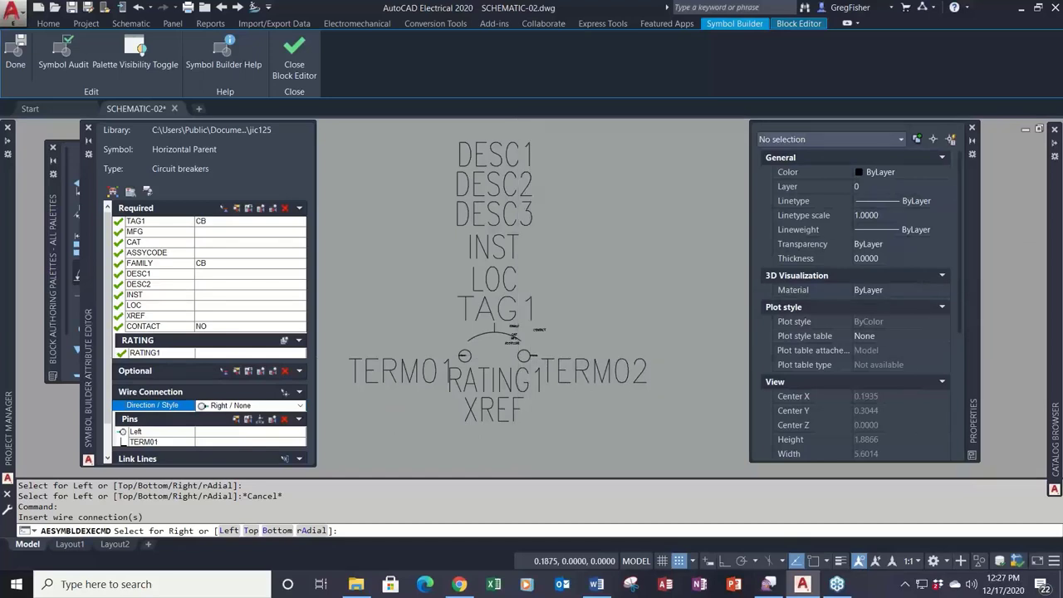
key("Escape")
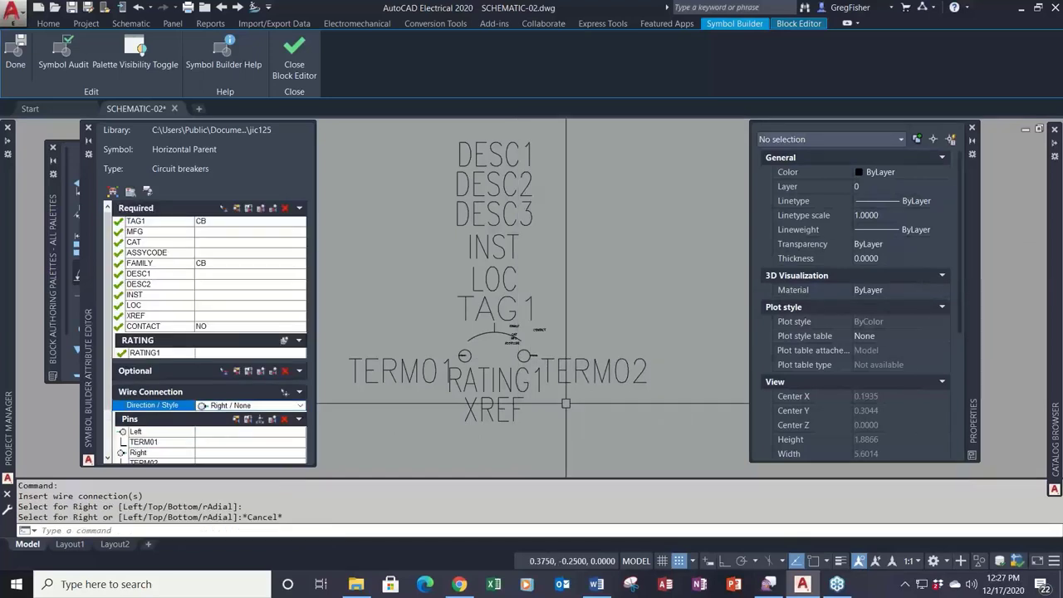
Step: Move the TERM01 and TERM02 attributes together straight down by 0.0625, beside RATING1
scroll(498, 373, "up", 3)
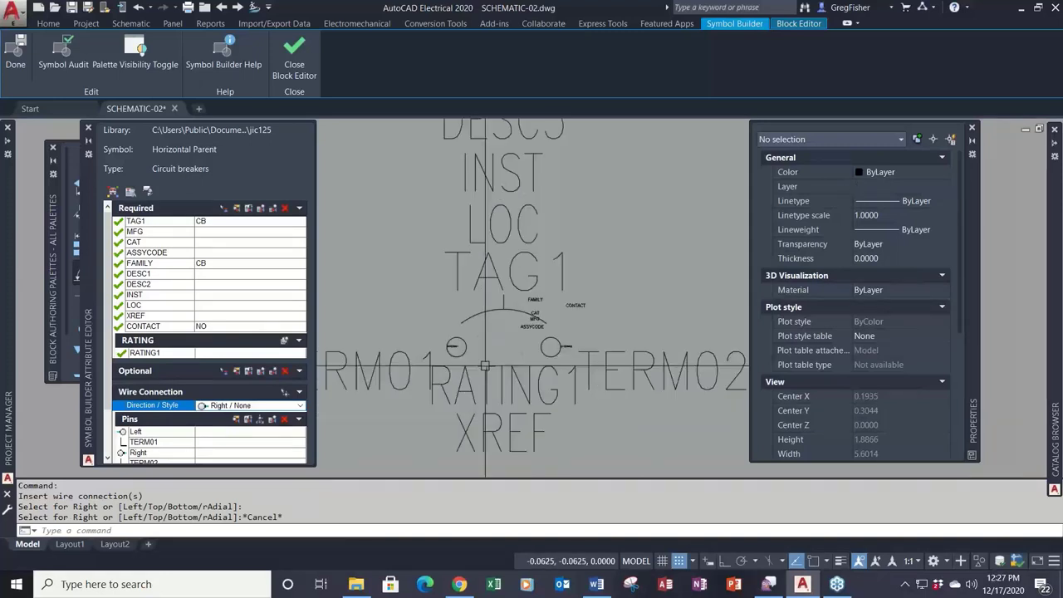
middle_click_drag(469, 376, 506, 302)
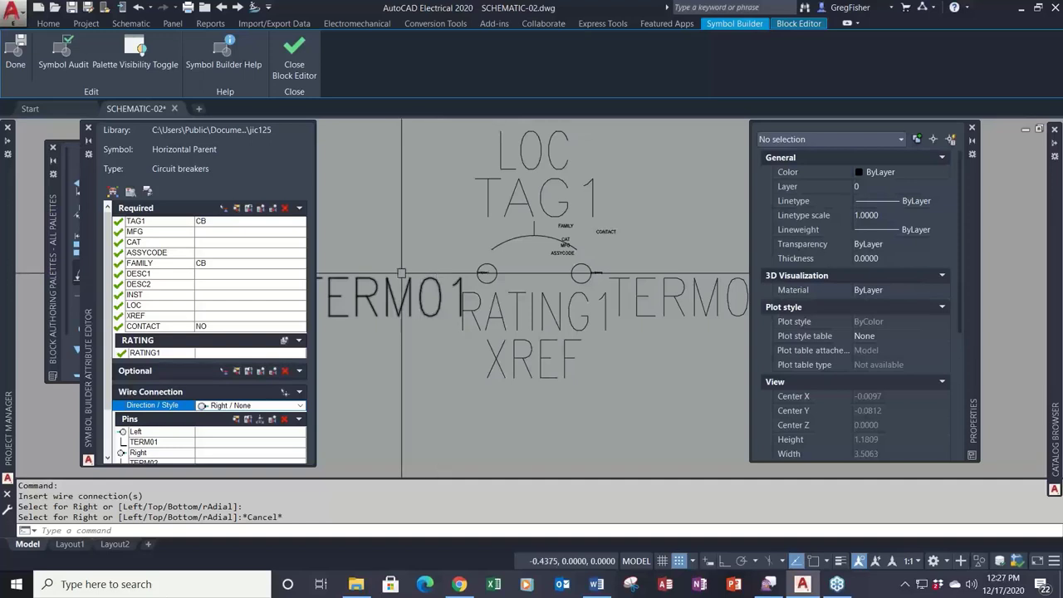
type("M")
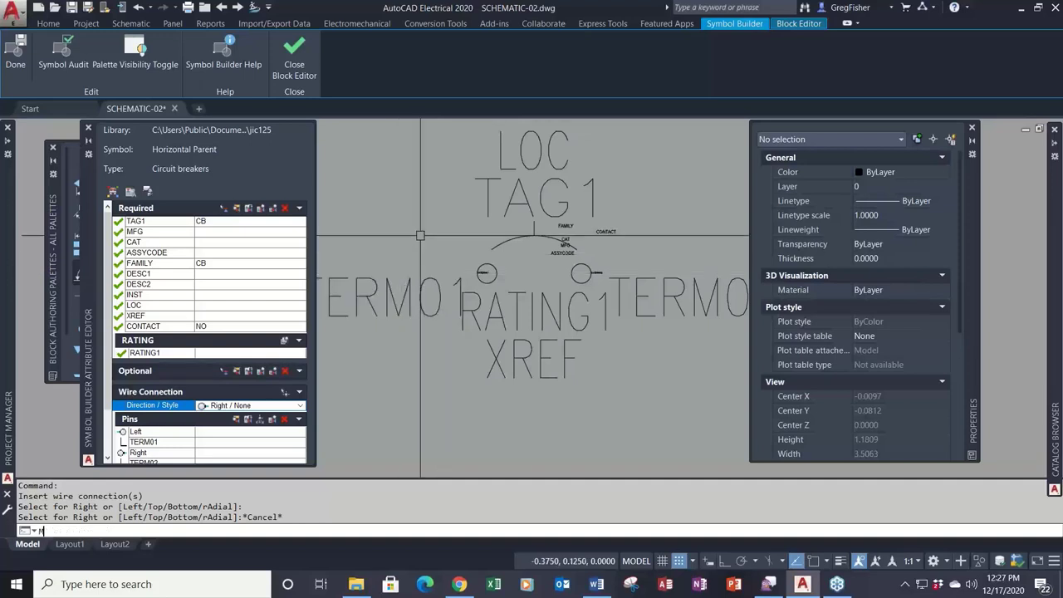
key("Return")
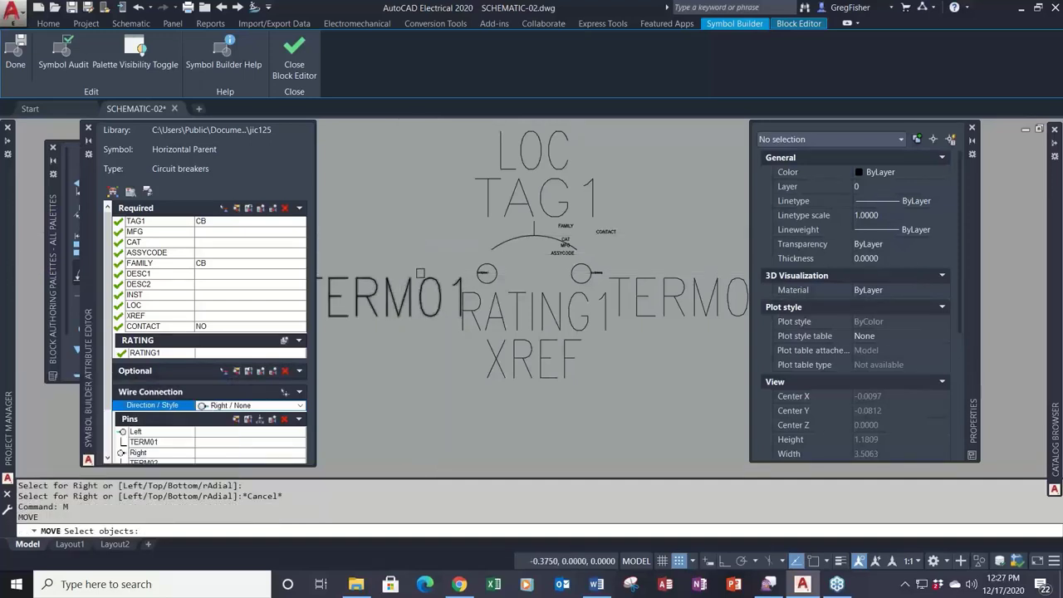
left_click(420, 292)
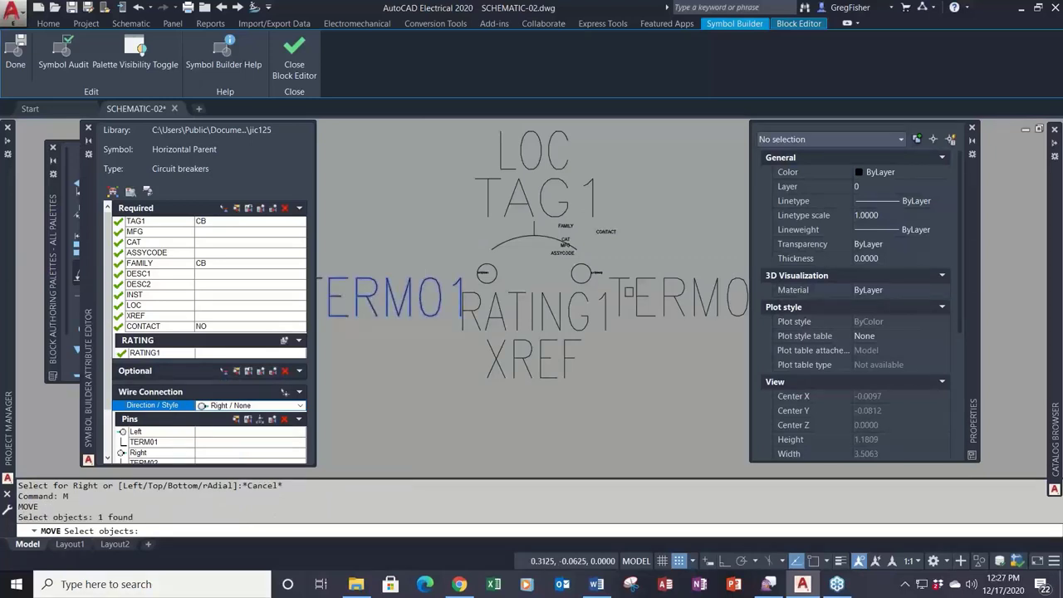
left_click(666, 291)
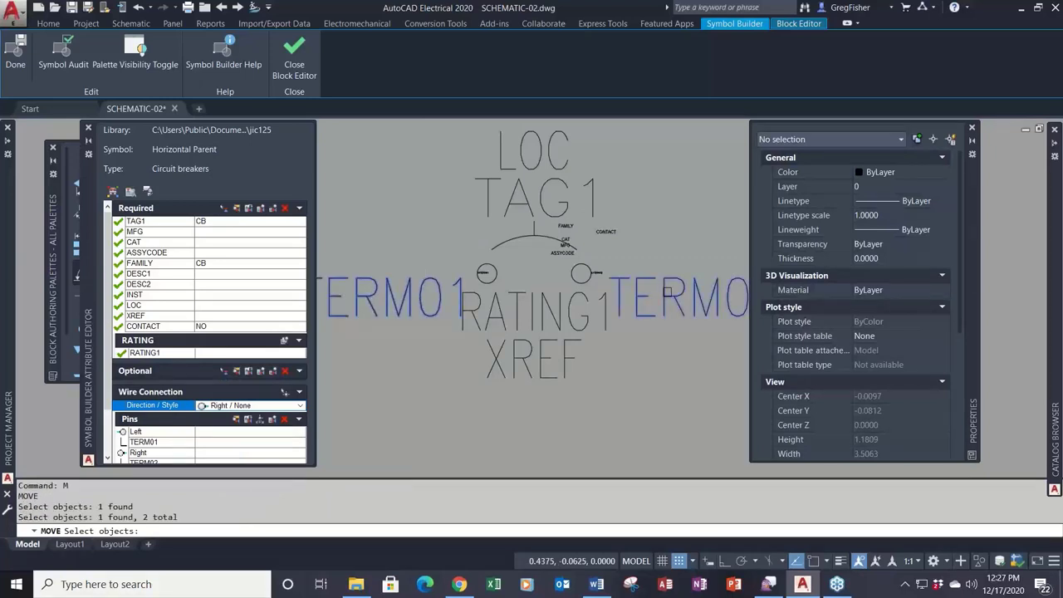
key("Return")
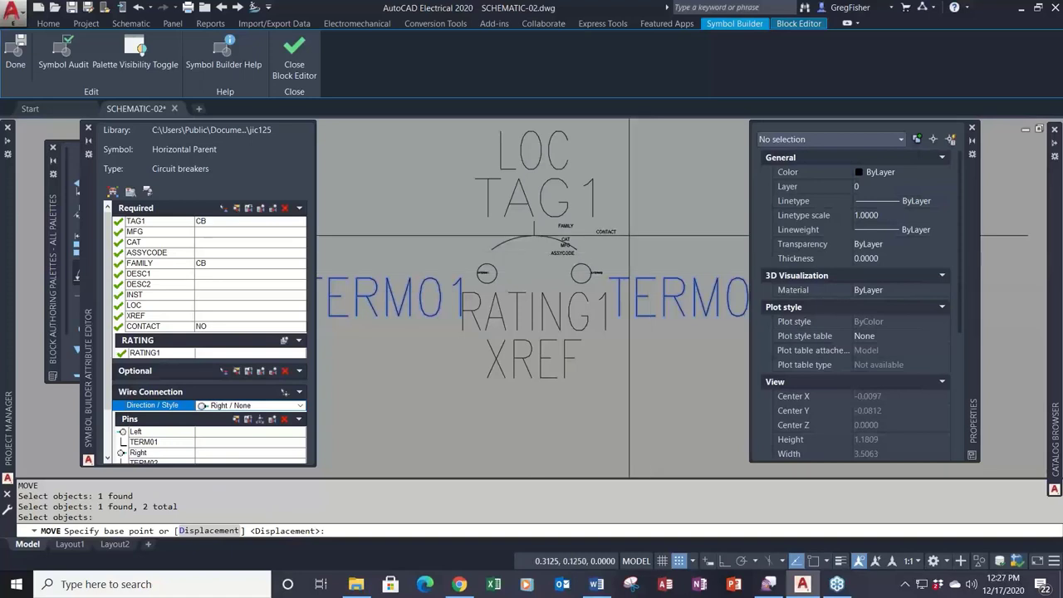
left_click(619, 236)
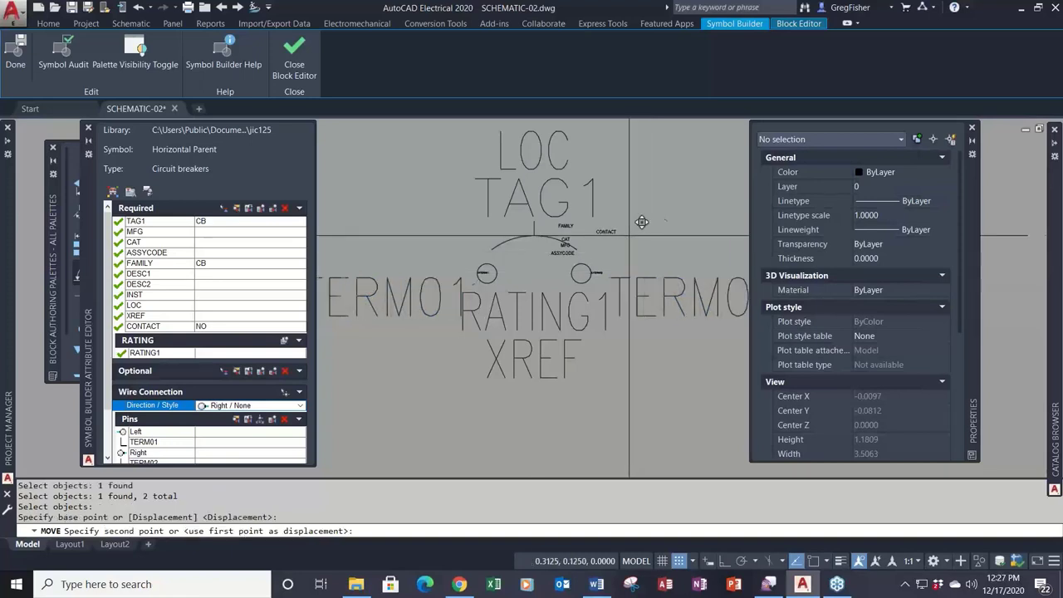
left_click(628, 254)
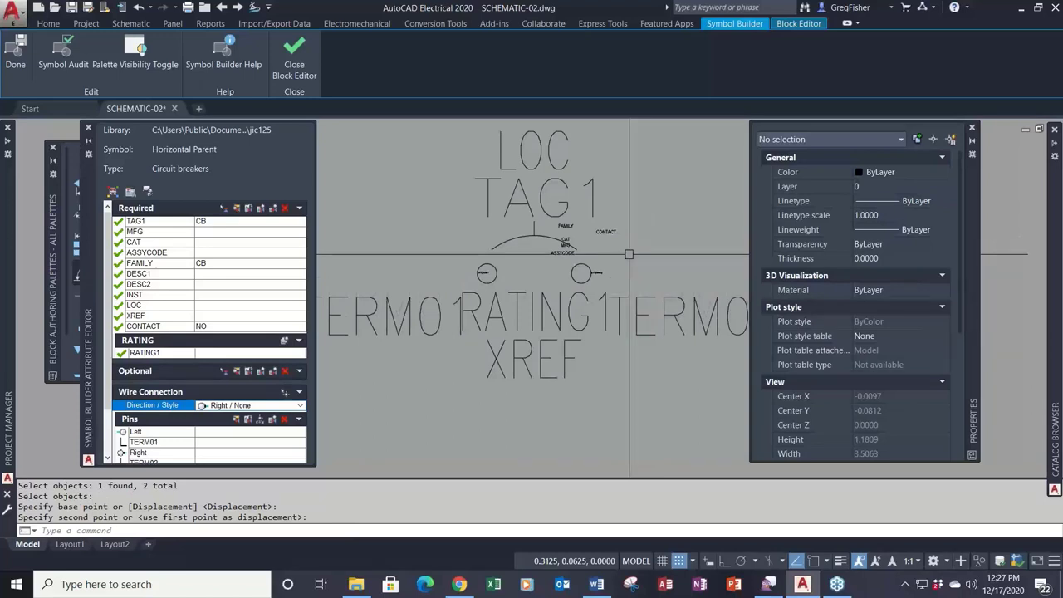
left_click(552, 310)
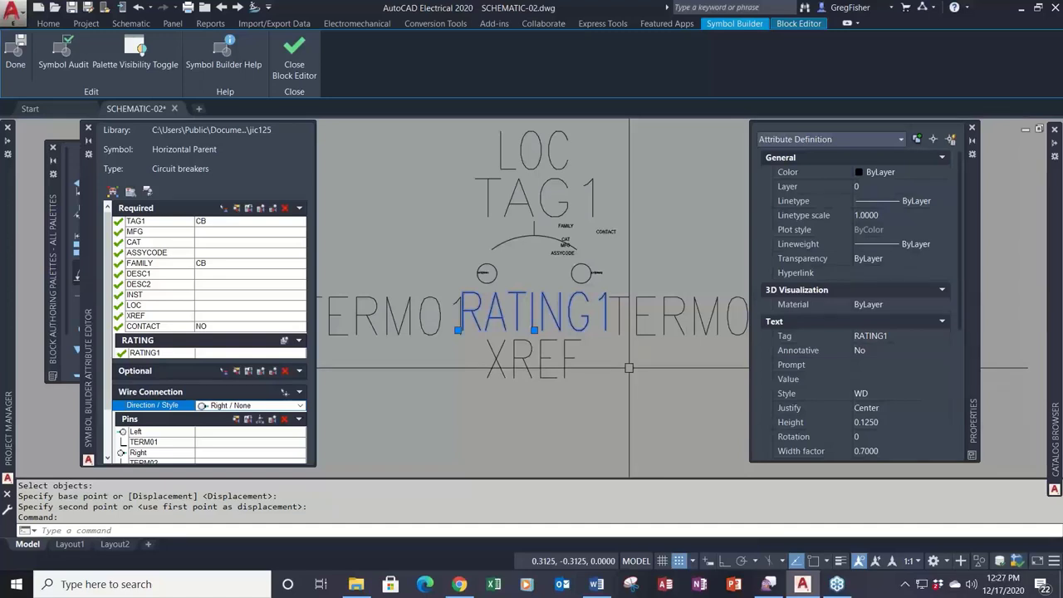
key("Escape")
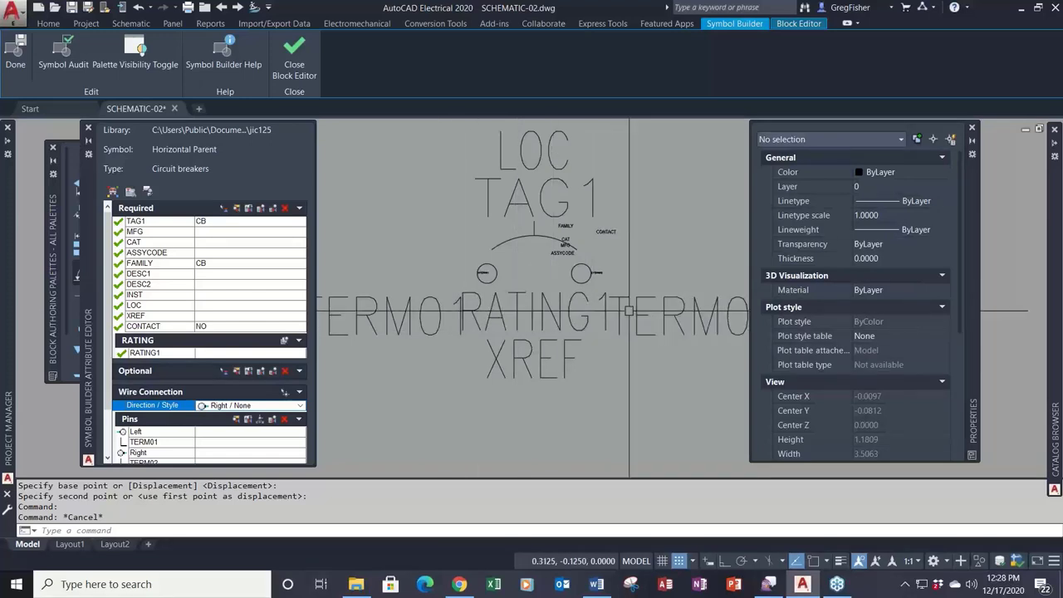
scroll(108, 349, "down", 3)
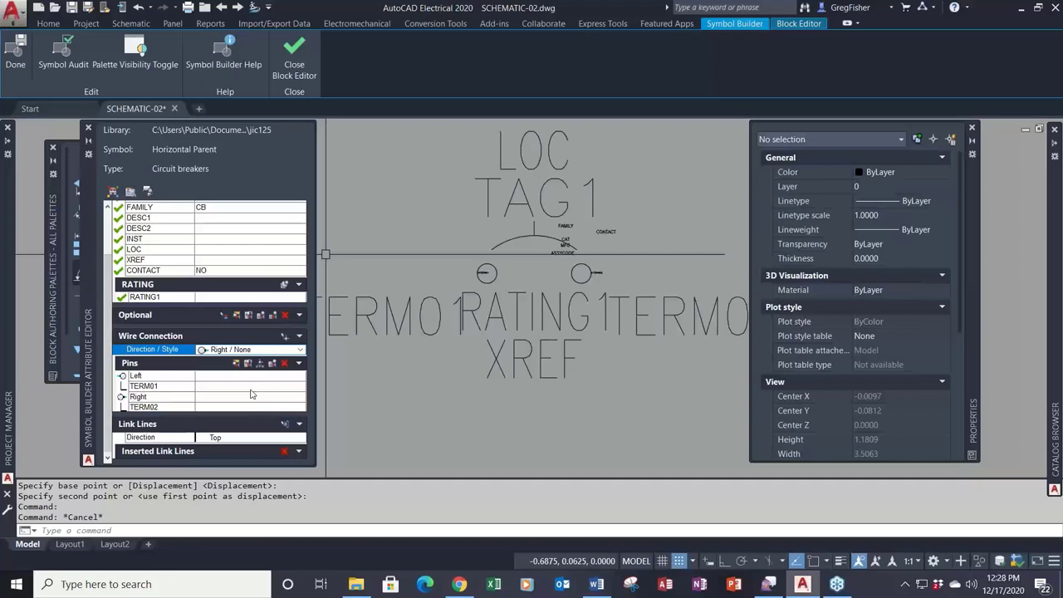
left_click(252, 388)
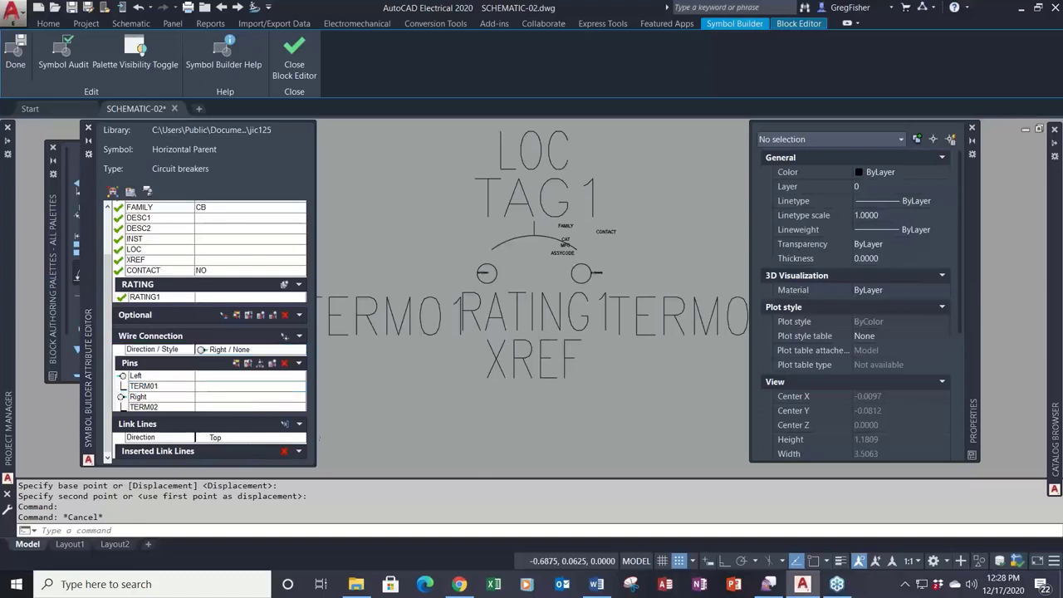
scroll(424, 245, "down", 5)
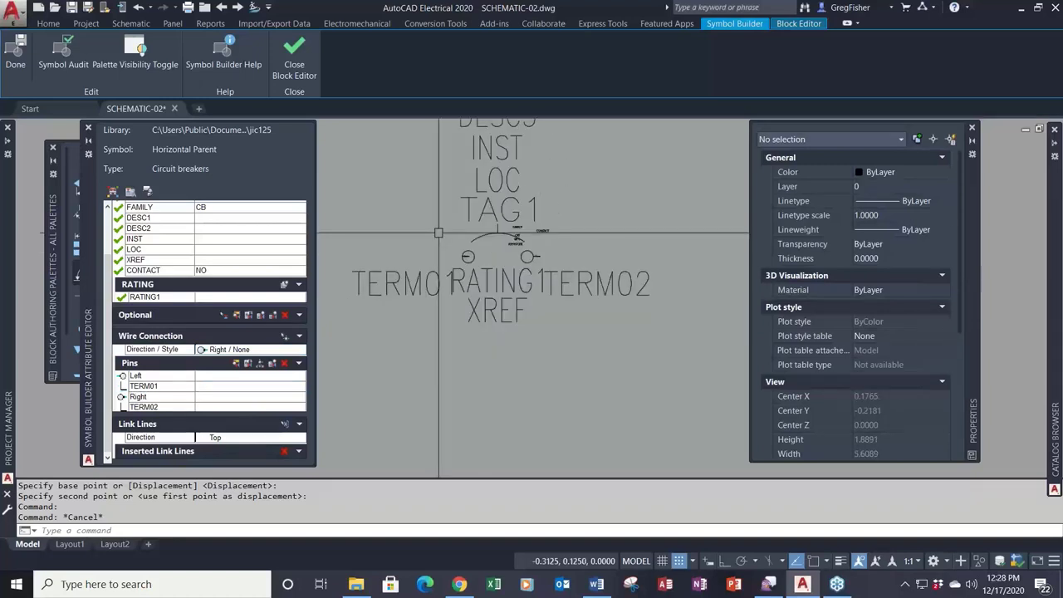
middle_click_drag(439, 231, 465, 303)
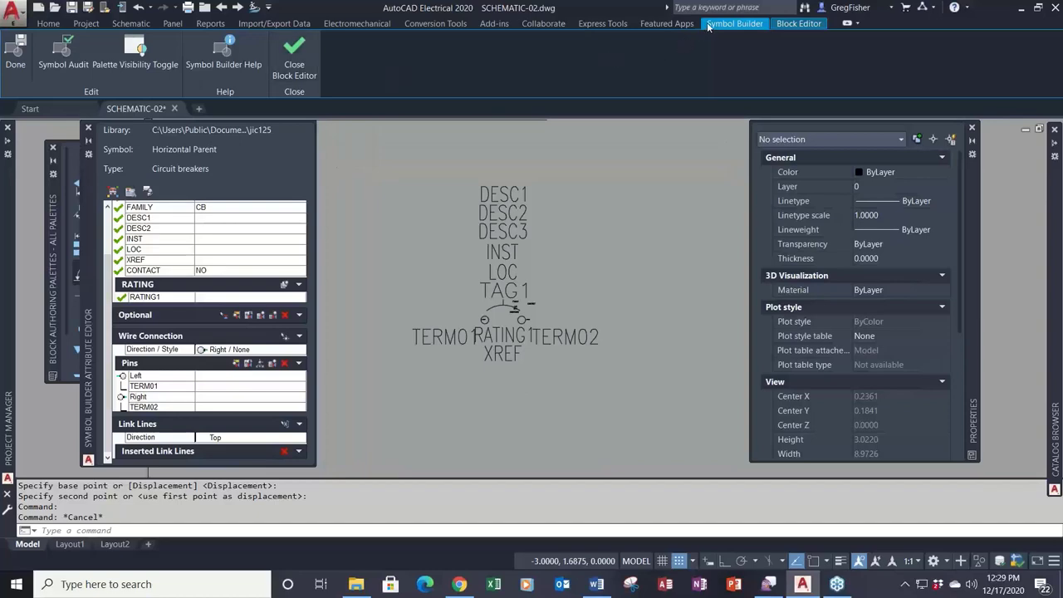
Step: Finish the symbol to open its save settings and review the catalog lookup names, keeping (CB) Circuit breakers
left_click(17, 62)
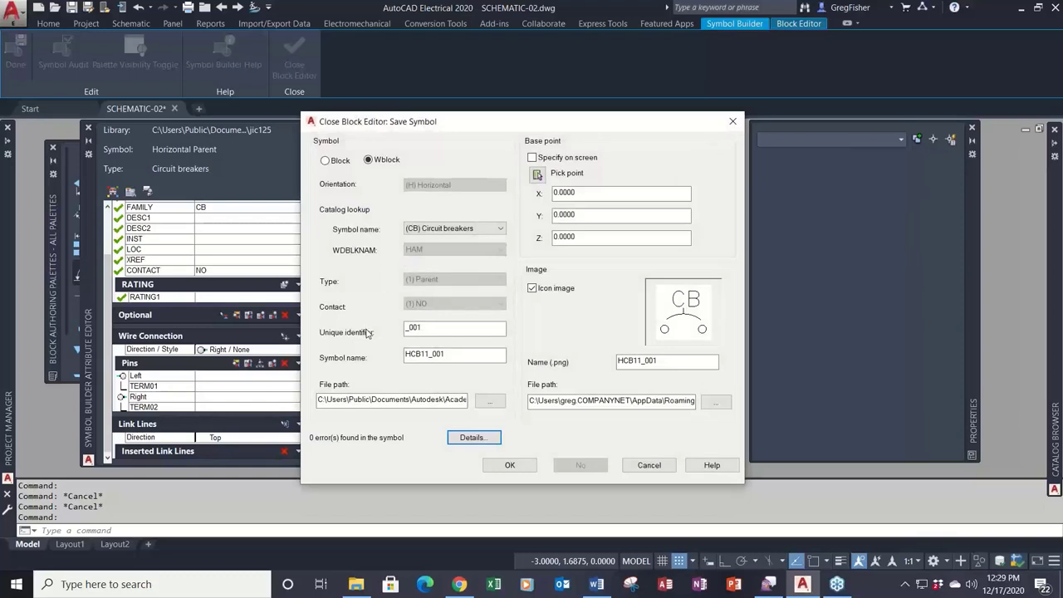
left_click(501, 230)
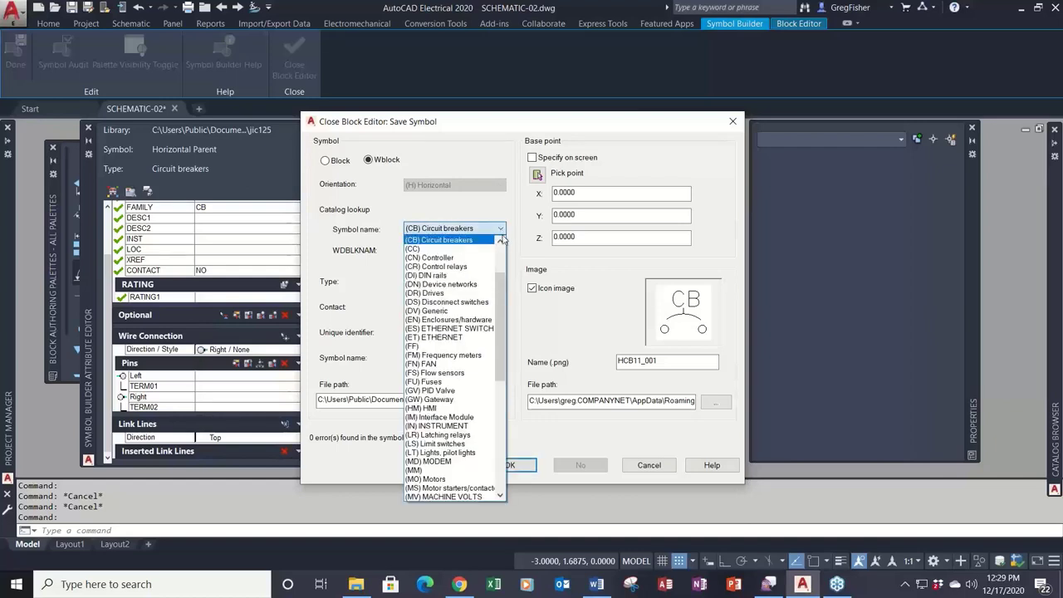
scroll(501, 259, "up", 3)
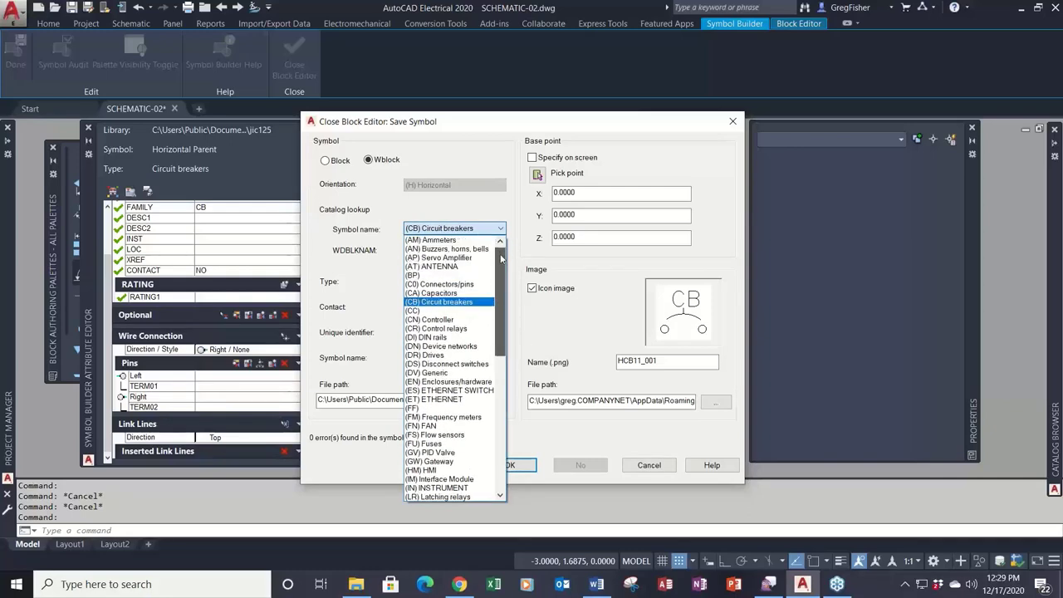
mouse_move(500, 259)
left_mouse_down()
mouse_move(515, 412)
mouse_move(502, 240)
left_mouse_up()
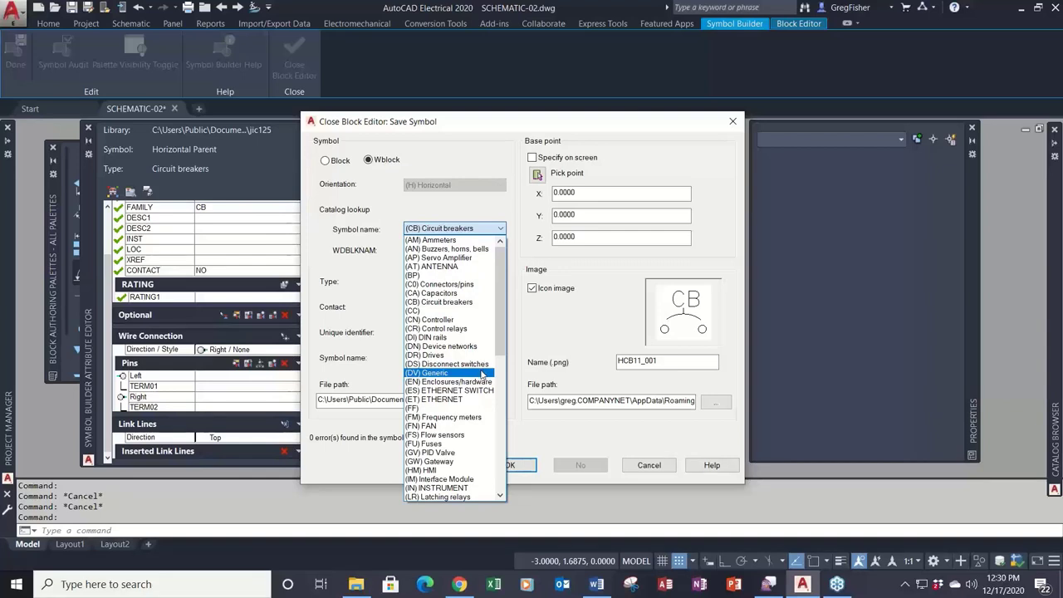
left_click(502, 231)
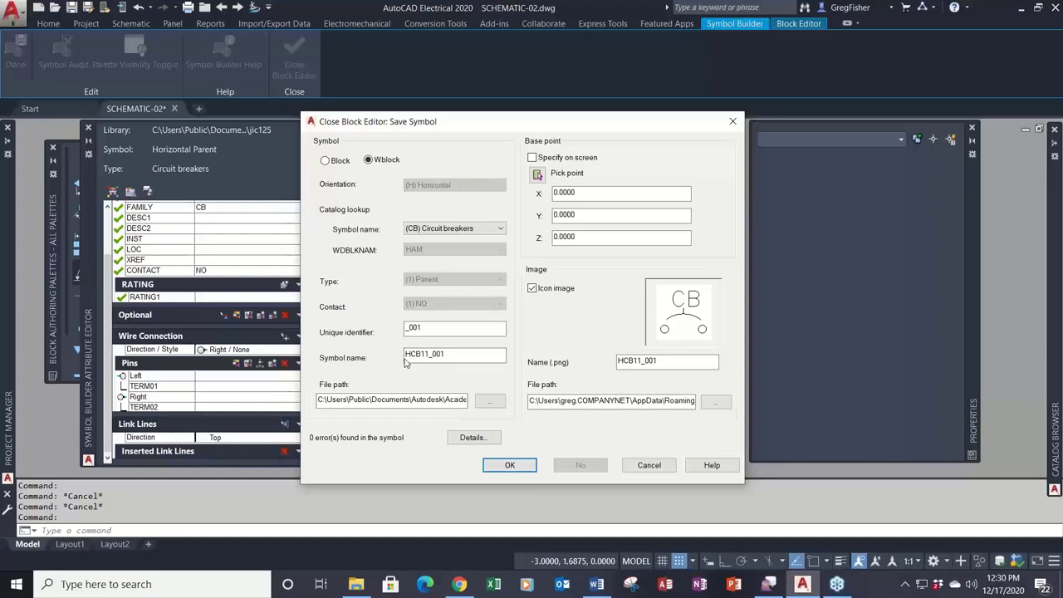
left_click_drag(406, 353, 434, 355)
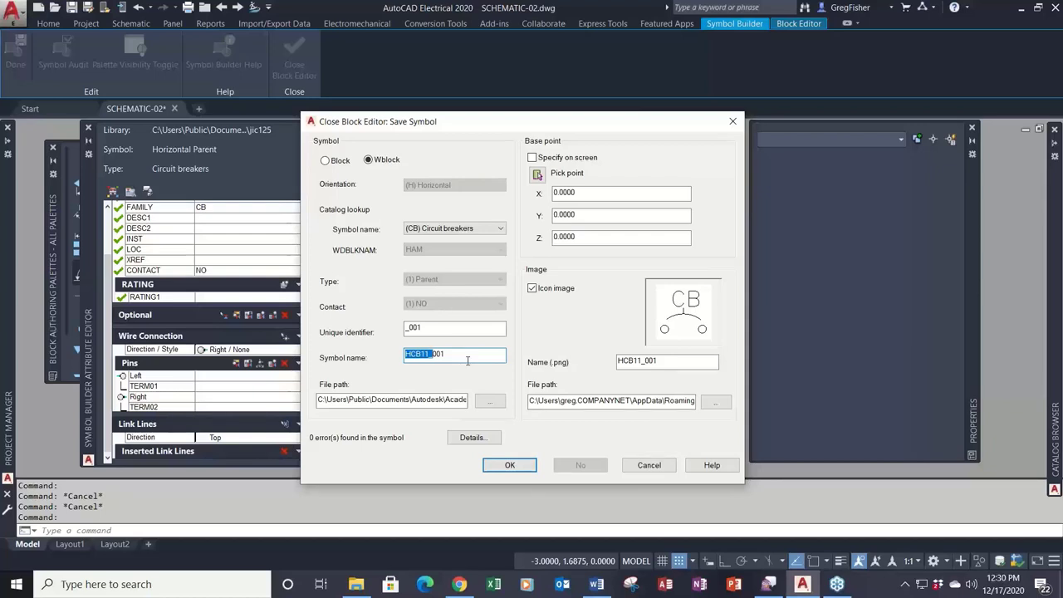
Step: Set the symbol's unique identifier to _CUSTOM CIRCUIT BREAKER so the symbol and image names update
left_click(445, 335)
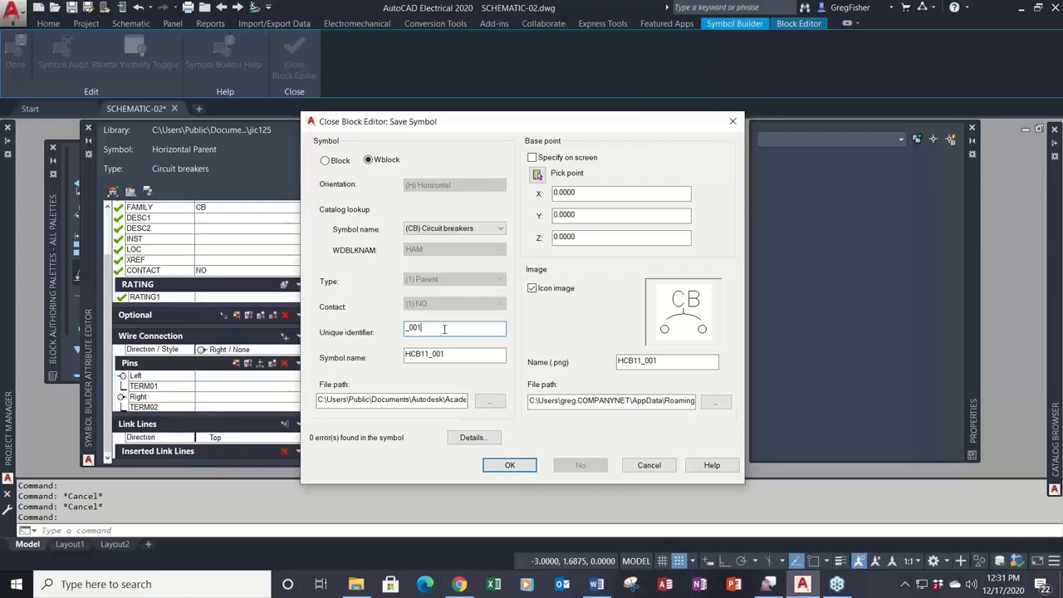
key("BackSpace")
key("BackSpace")
key("BackSpace")
type("CUSTOM CIRCUIT BREAKER")
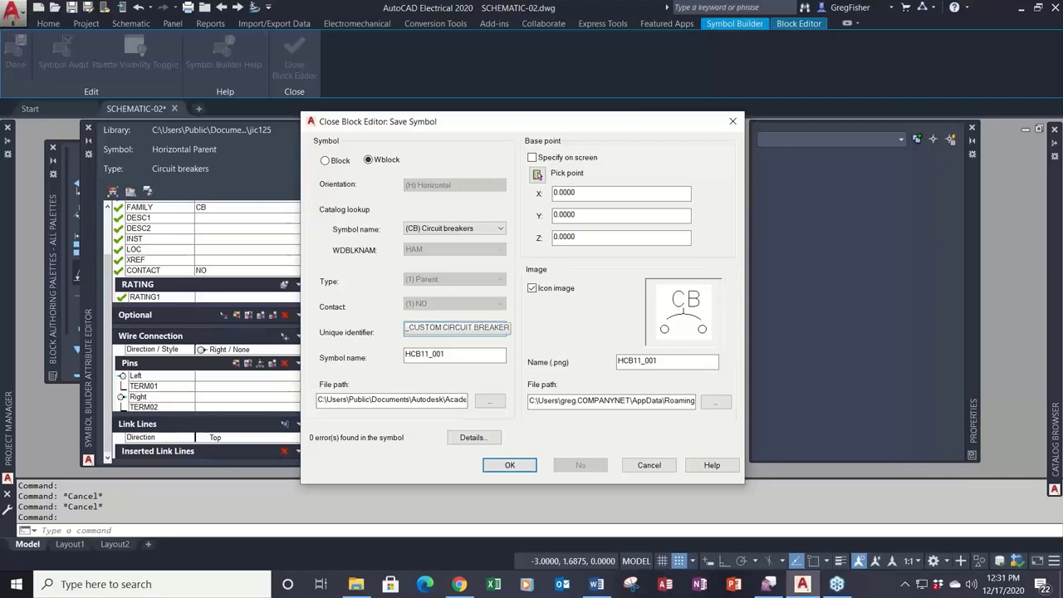
key("Return")
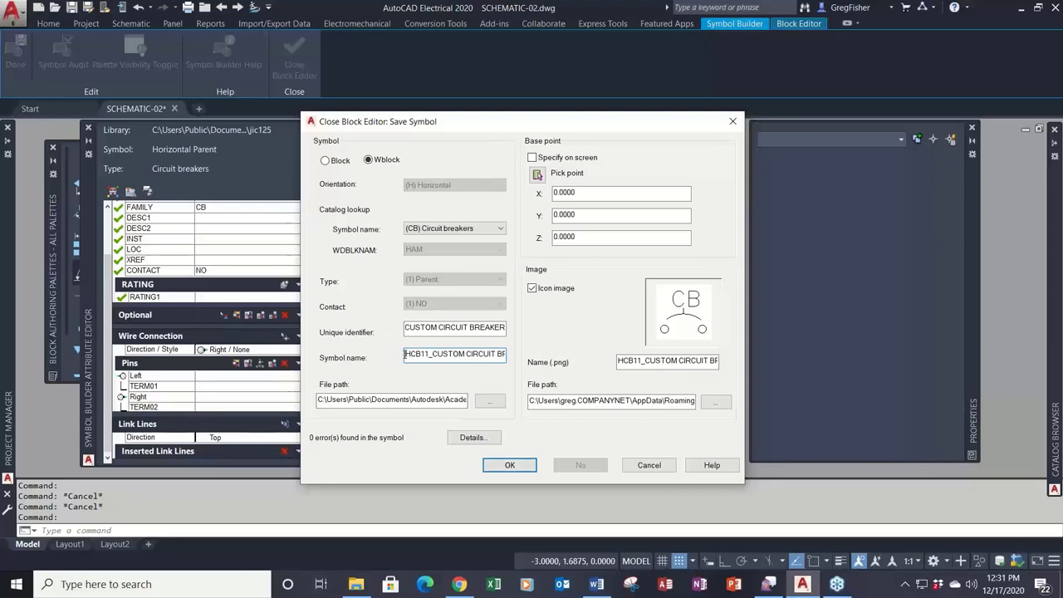
left_click_drag(404, 354, 433, 354)
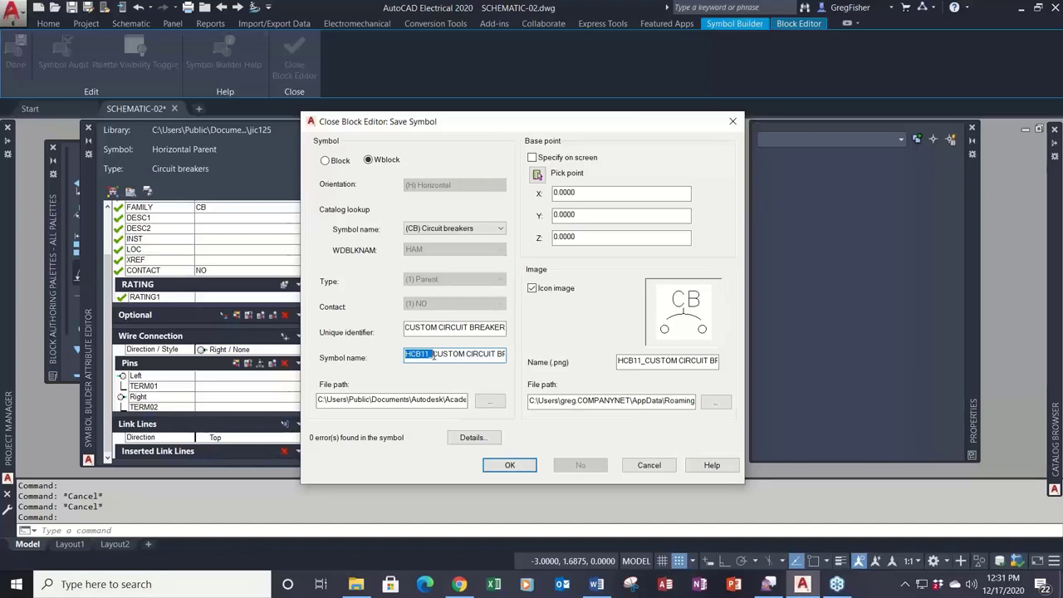
left_click(432, 355)
left_click_drag(430, 355, 512, 354)
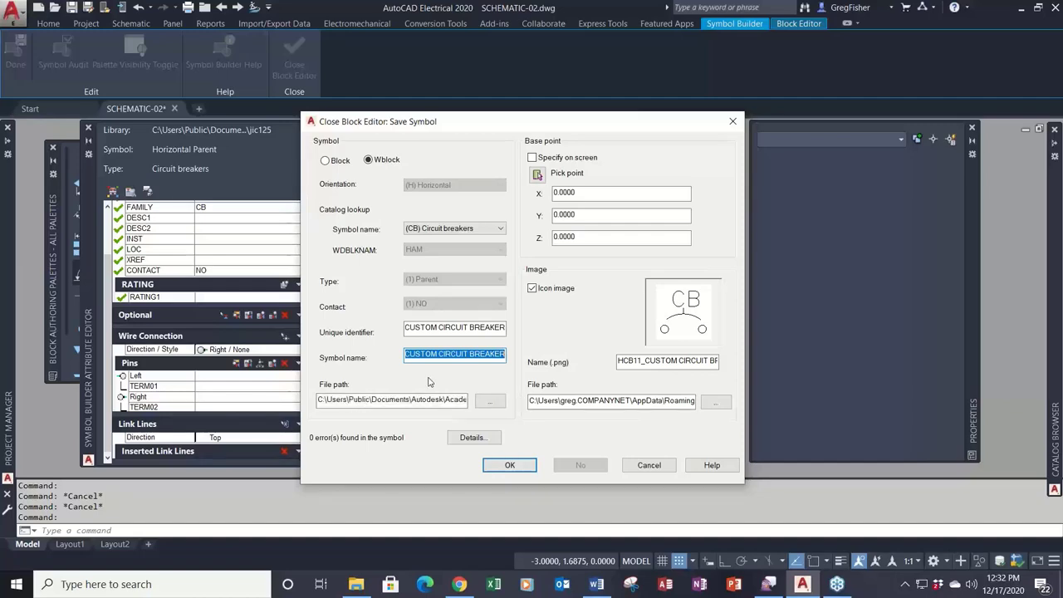
Step: Set the symbol's save location to the folder C:\1_Webinar
left_click(490, 401)
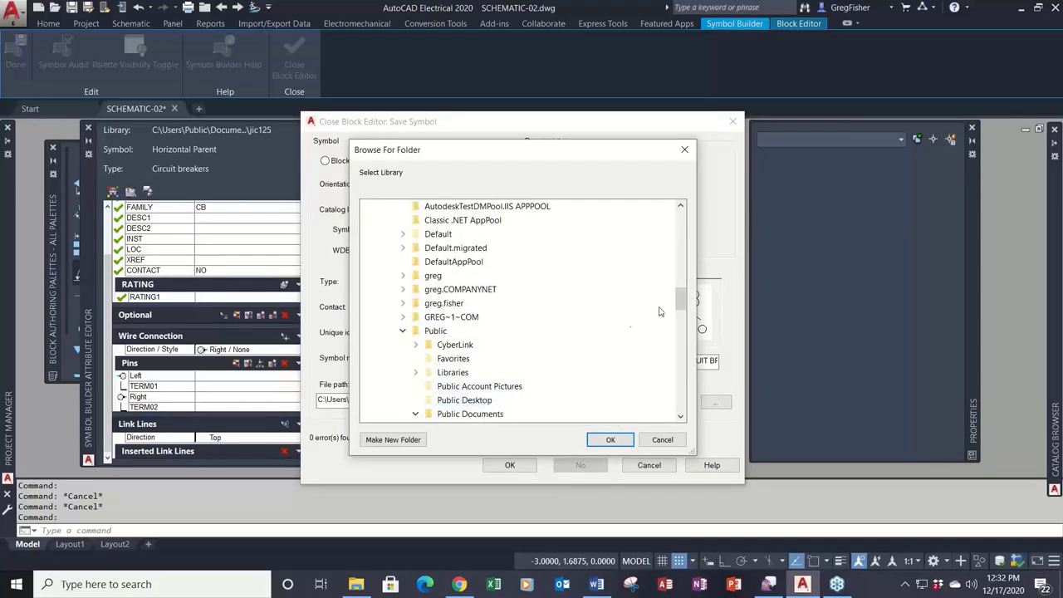
left_click_drag(684, 300, 674, 236)
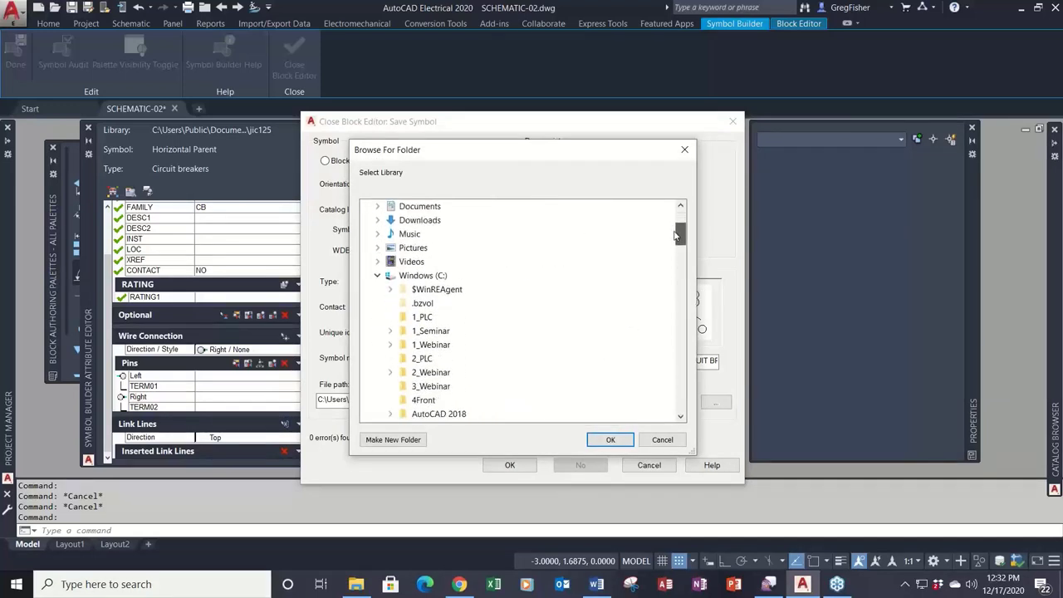
double_click(435, 344)
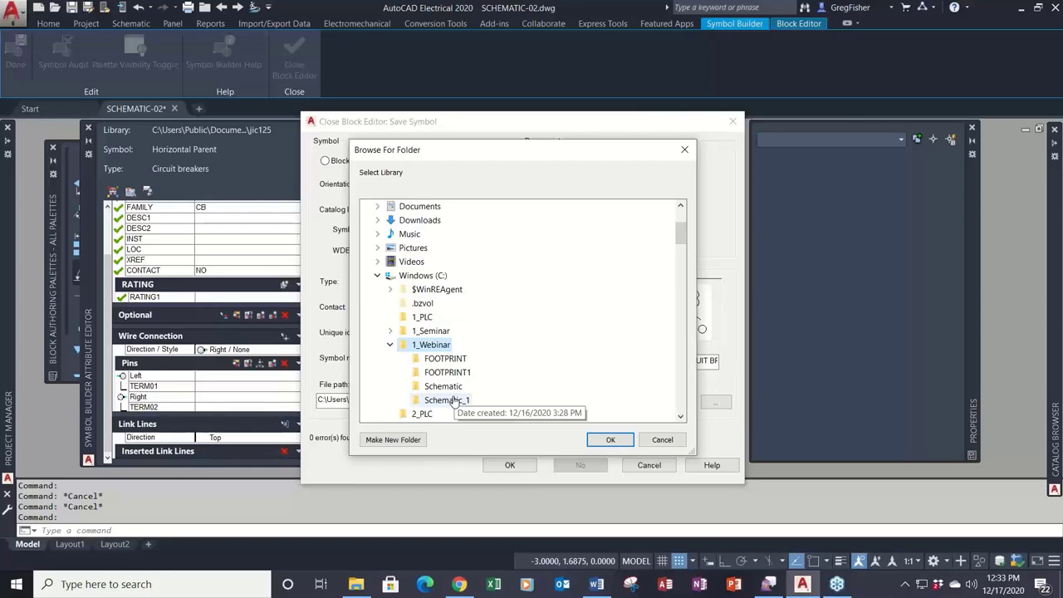
left_click(609, 440)
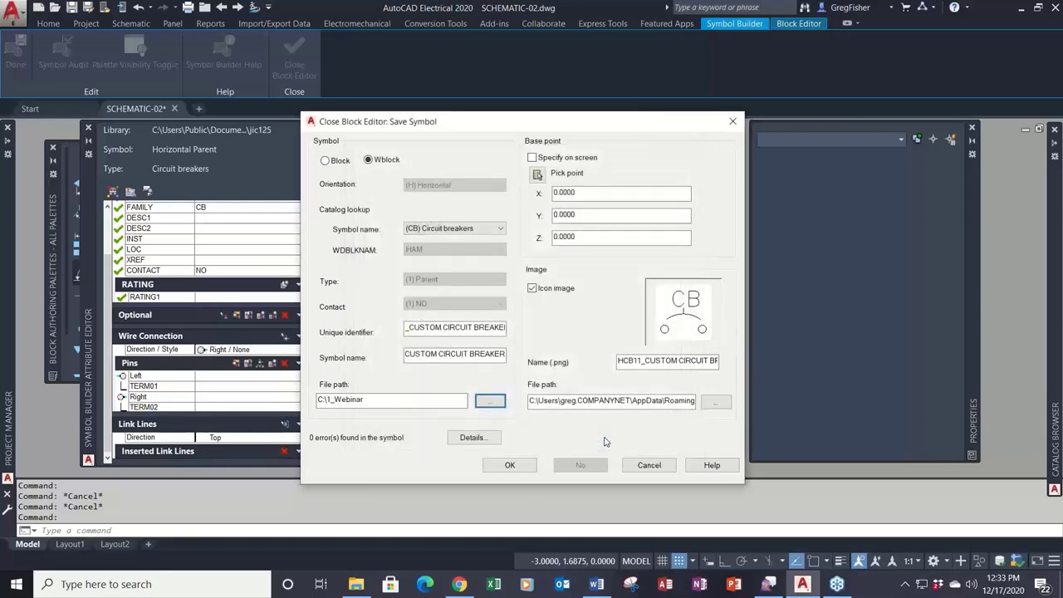
Step: Set the icon image's save location to C:\1_Webinar as well
left_click(715, 403)
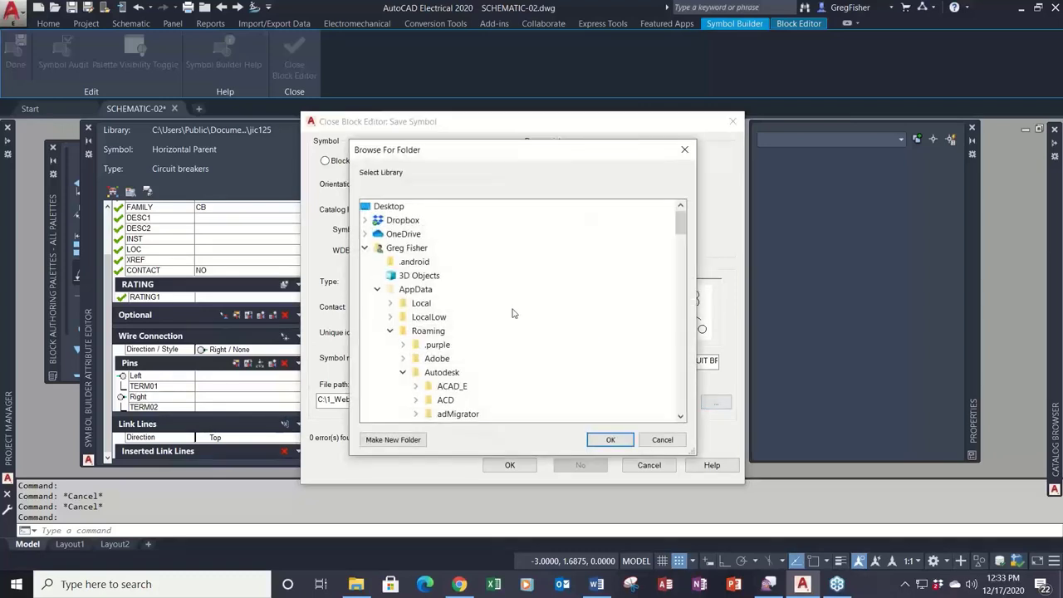
left_click(364, 249)
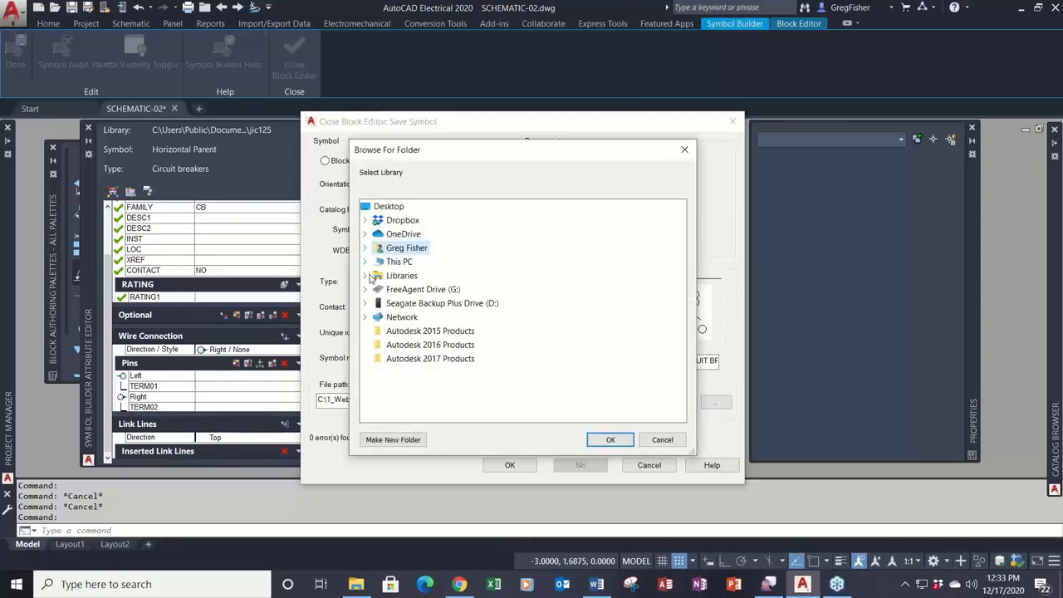
left_click(365, 261)
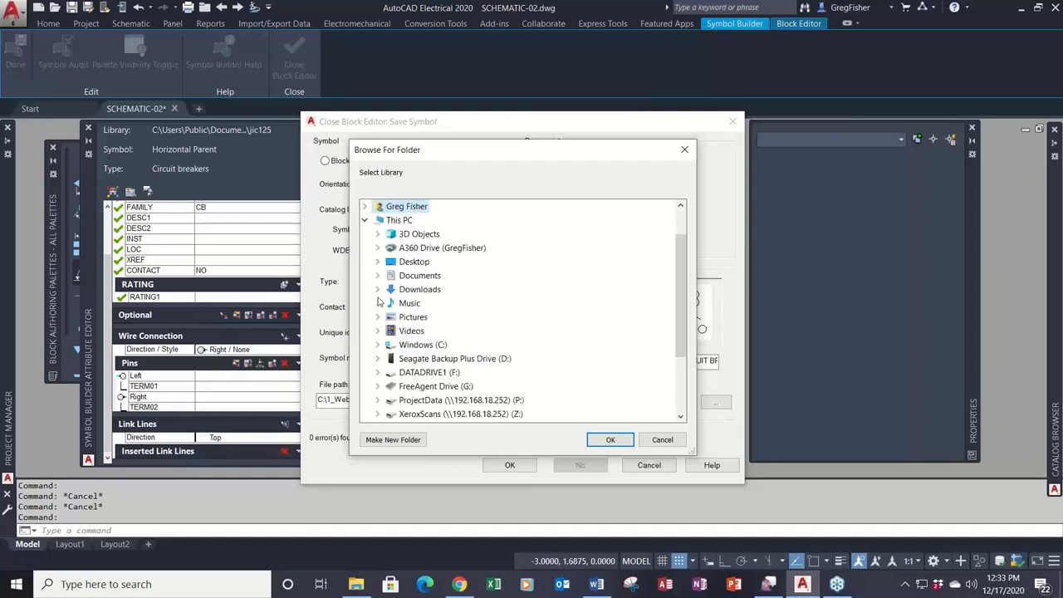
left_click(377, 347)
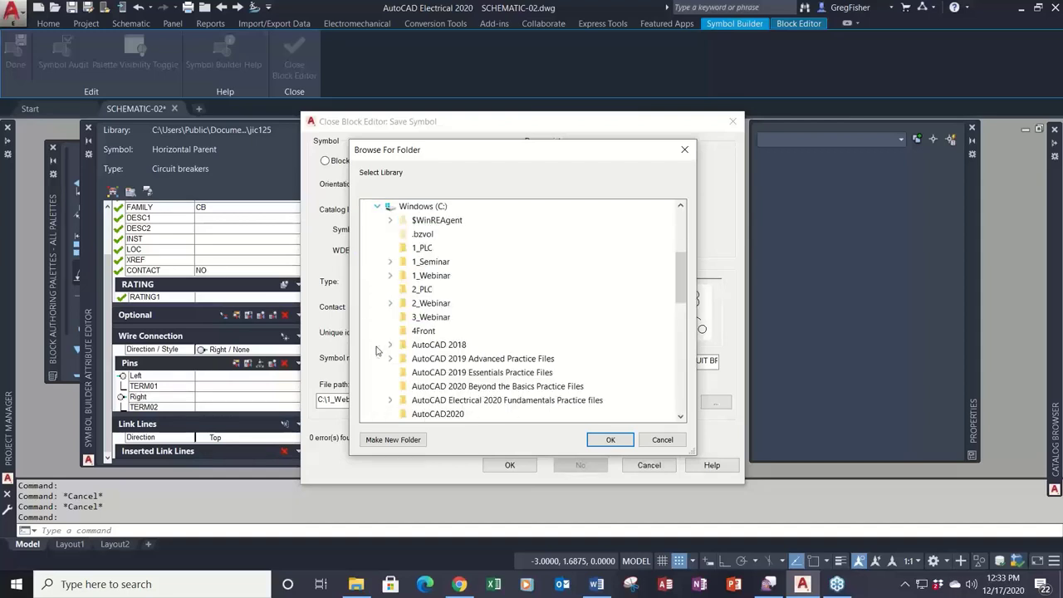
double_click(420, 279)
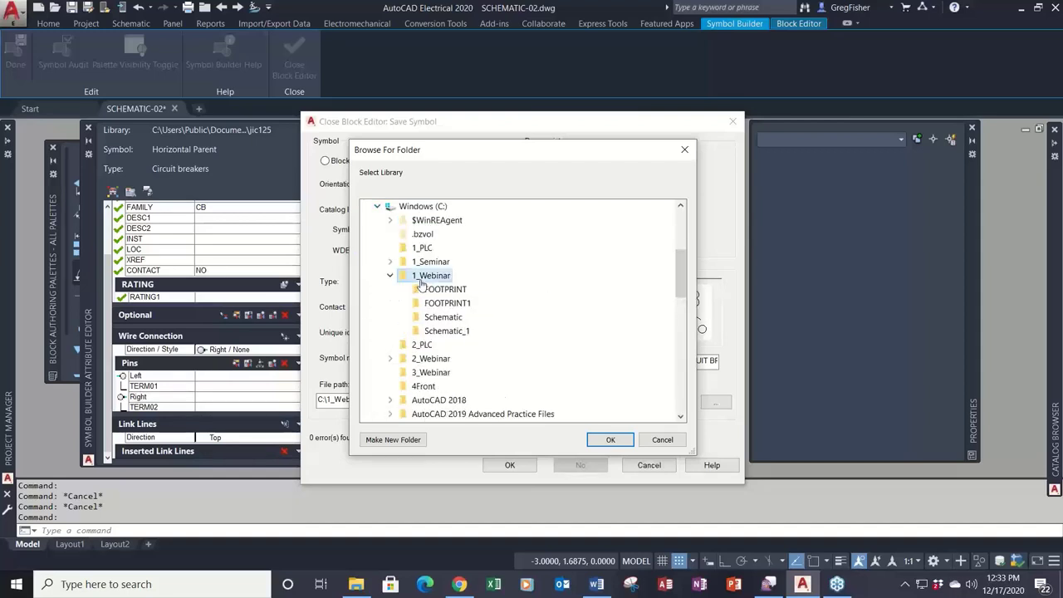
left_click(611, 441)
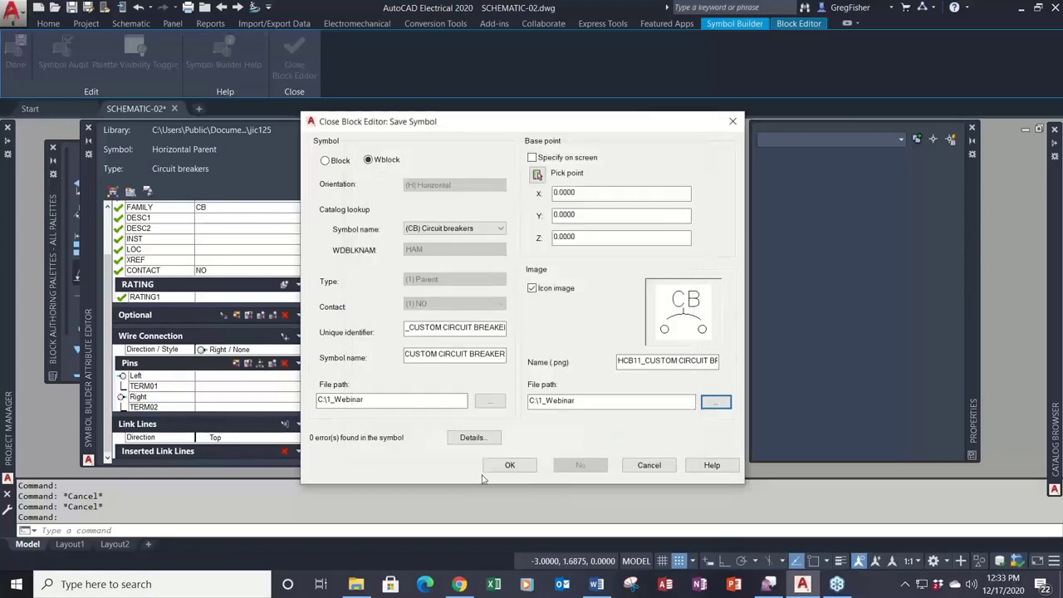
Step: Save the symbol, close the block editor and insert the new breaker at about 31.8125, 11.0000, beside the original breaker geometry
left_click(509, 465)
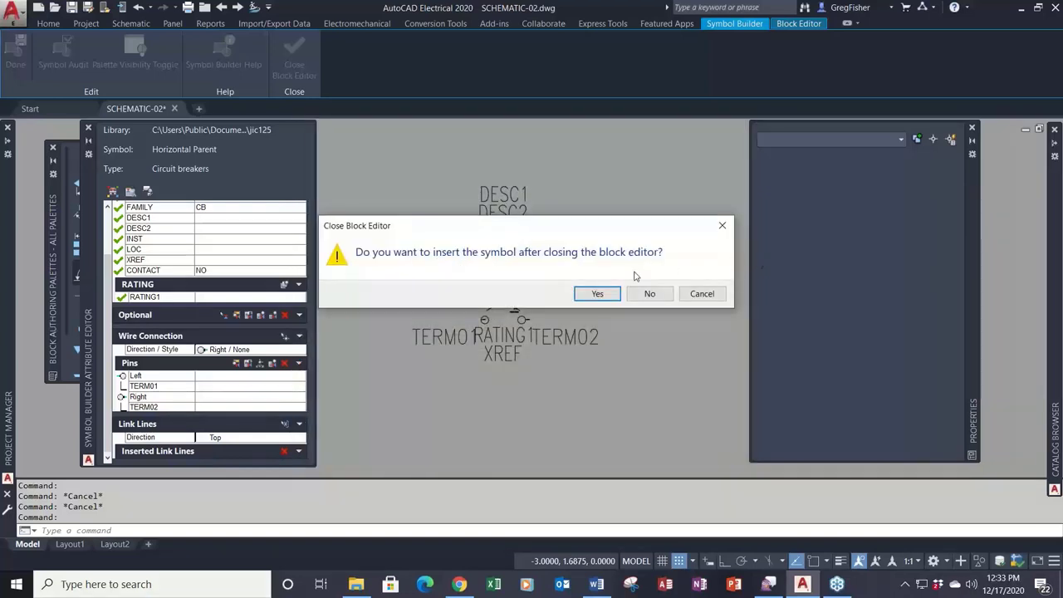
left_click(596, 293)
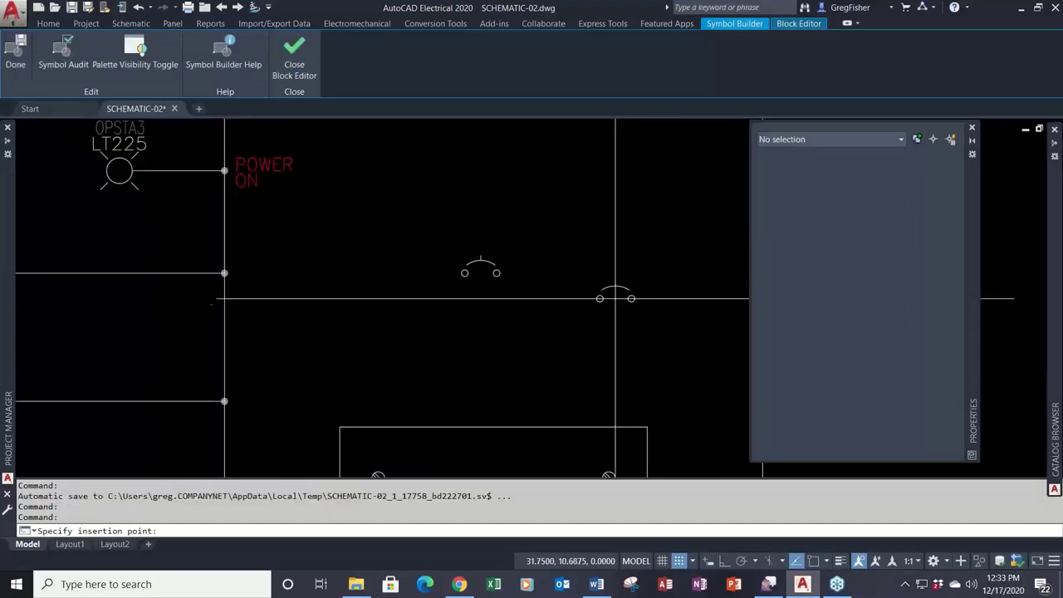
left_click(614, 272)
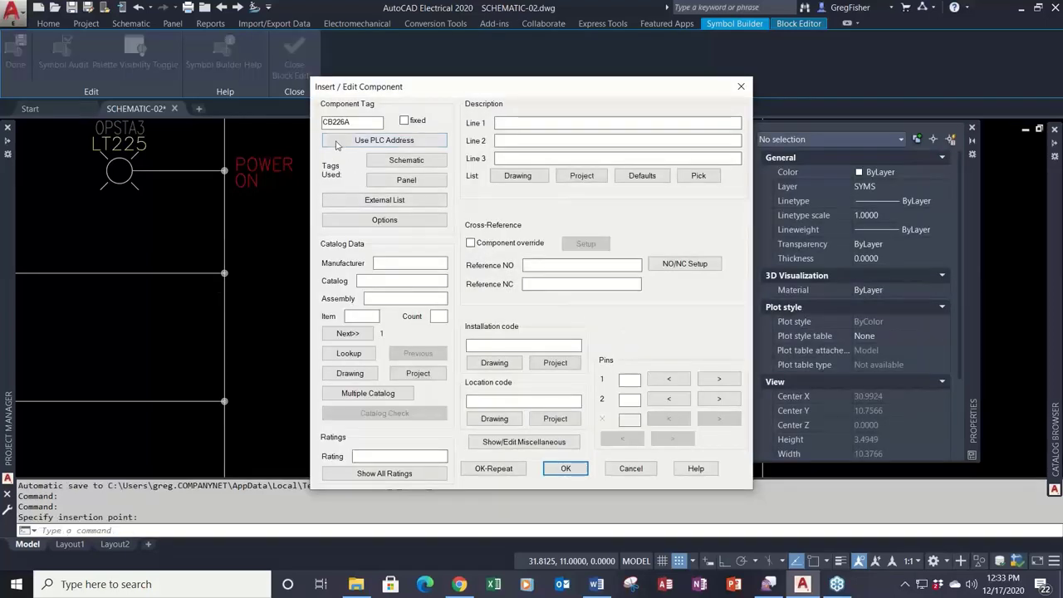
Step: Look up the breaker's catalog data and assign EATON EGB1015FFG, the 15 A one-pole breaker, then check its catalog and rating values
left_click_drag(323, 122, 328, 122)
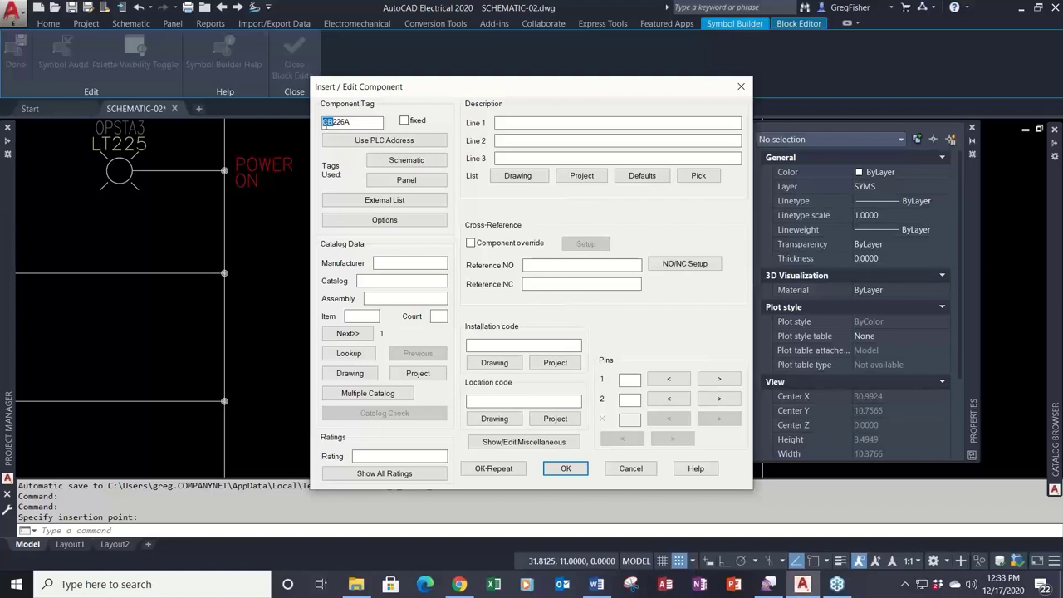
left_click(358, 354)
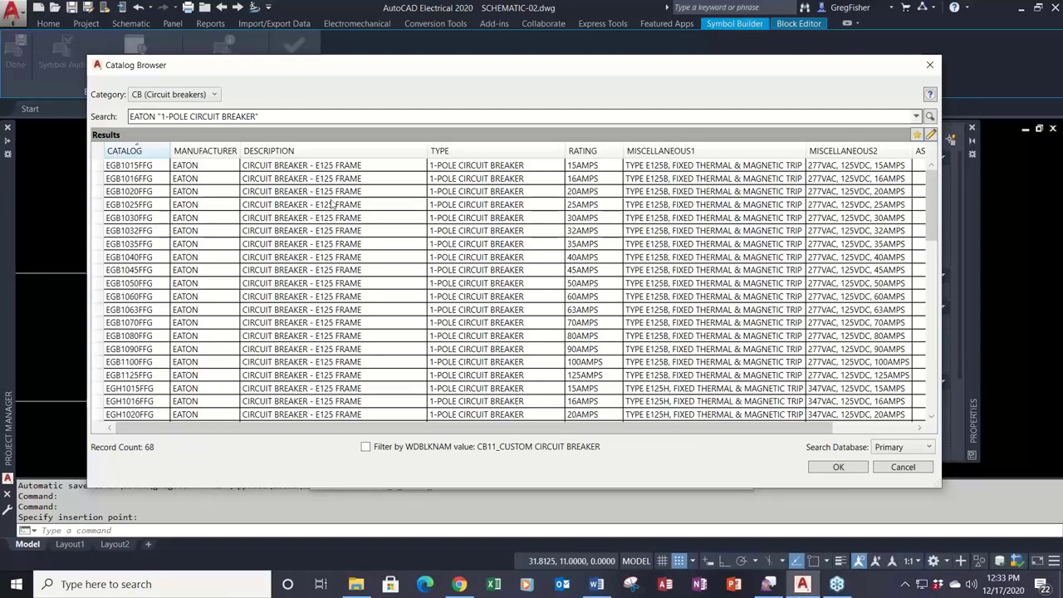
left_click(346, 169)
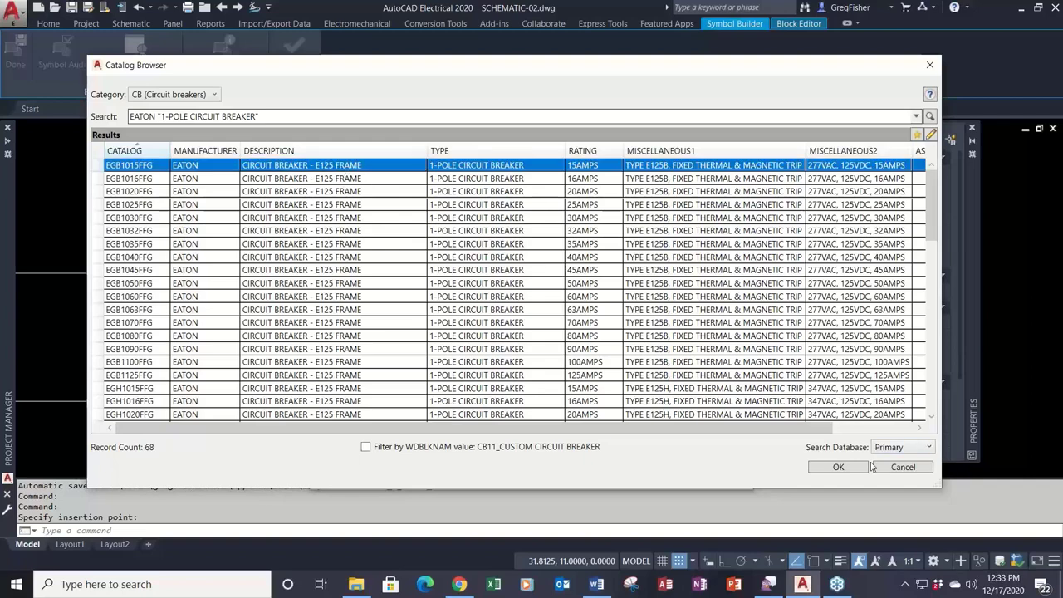
left_click(838, 467)
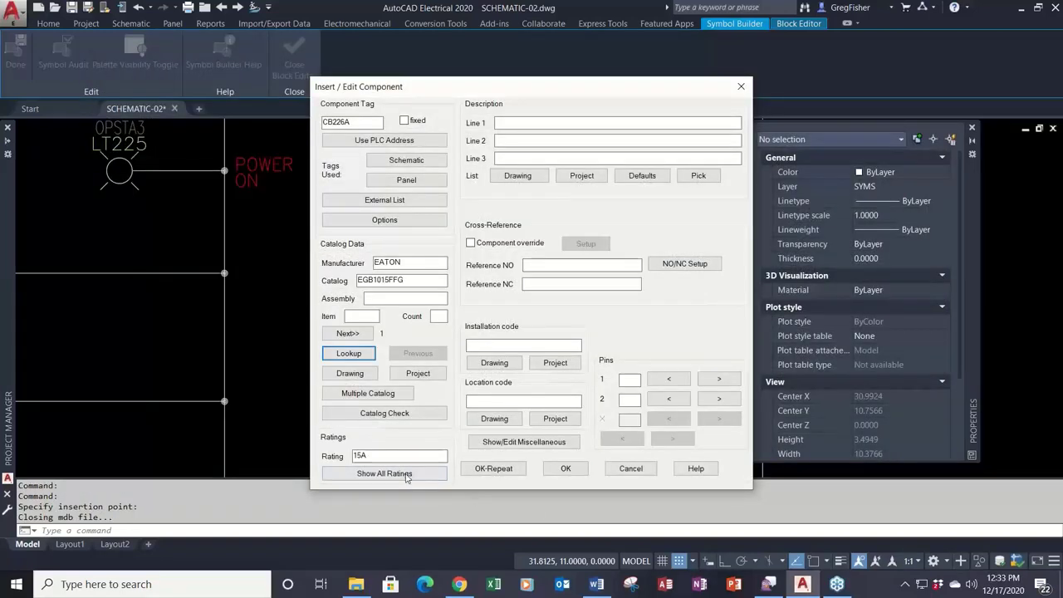
left_click(367, 457)
left_click_drag(366, 456, 353, 458)
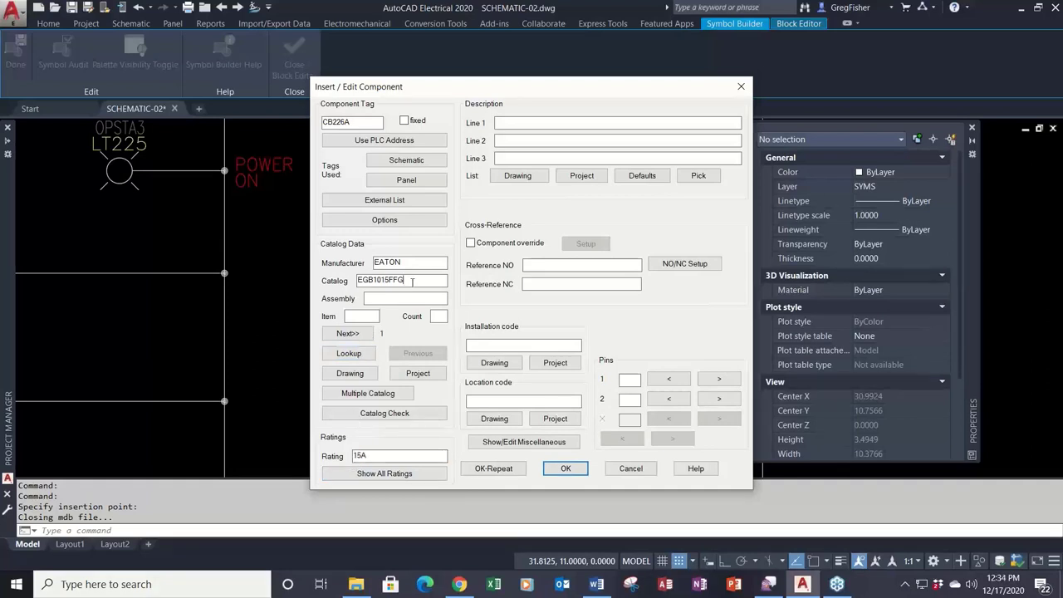
left_click_drag(407, 281, 353, 282)
left_click_drag(382, 454, 351, 462)
Step: Enter the description lines TEST, THIS and BREAKER and pick MCAB5 from the project's location codes
left_click(538, 123)
type("TESBREAKER")
left_click(561, 421)
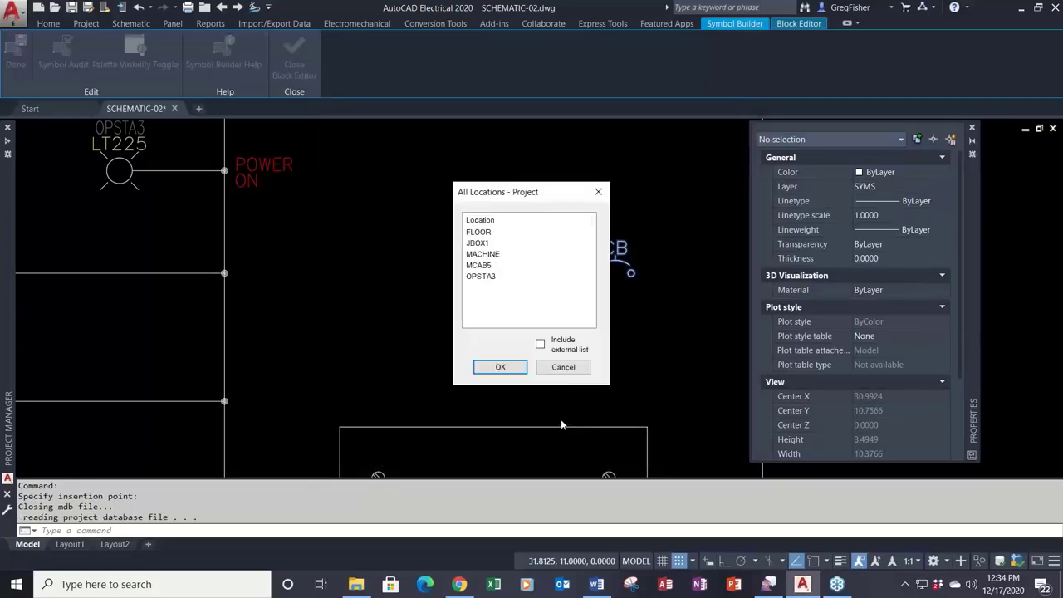
left_click(479, 265)
left_click(500, 366)
Step: Enter STATION 1 as the breaker's installation code and accept the component data
left_click(498, 346)
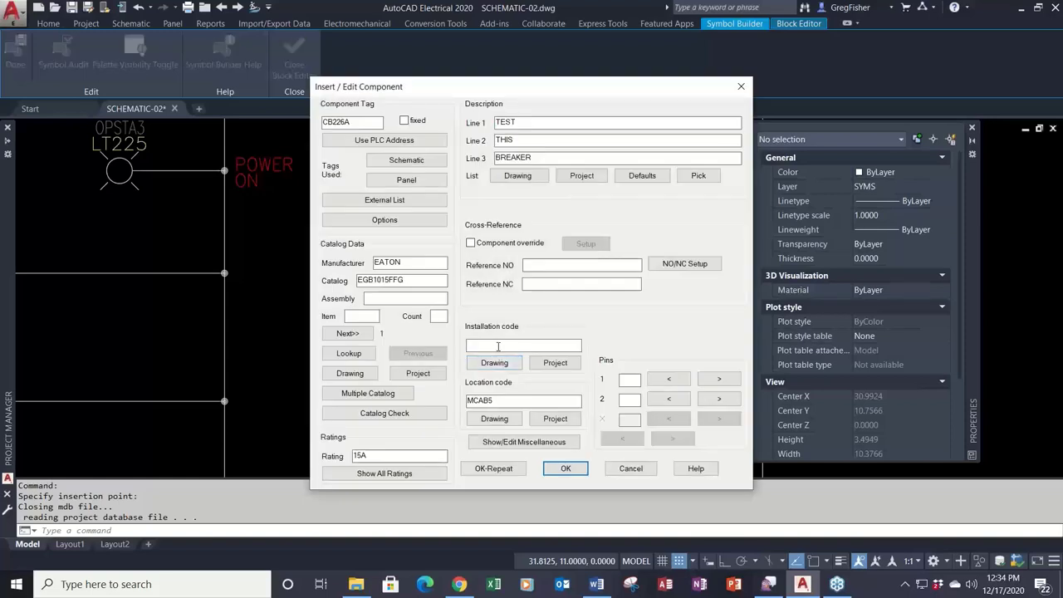
type("STATION 1")
left_click(567, 469)
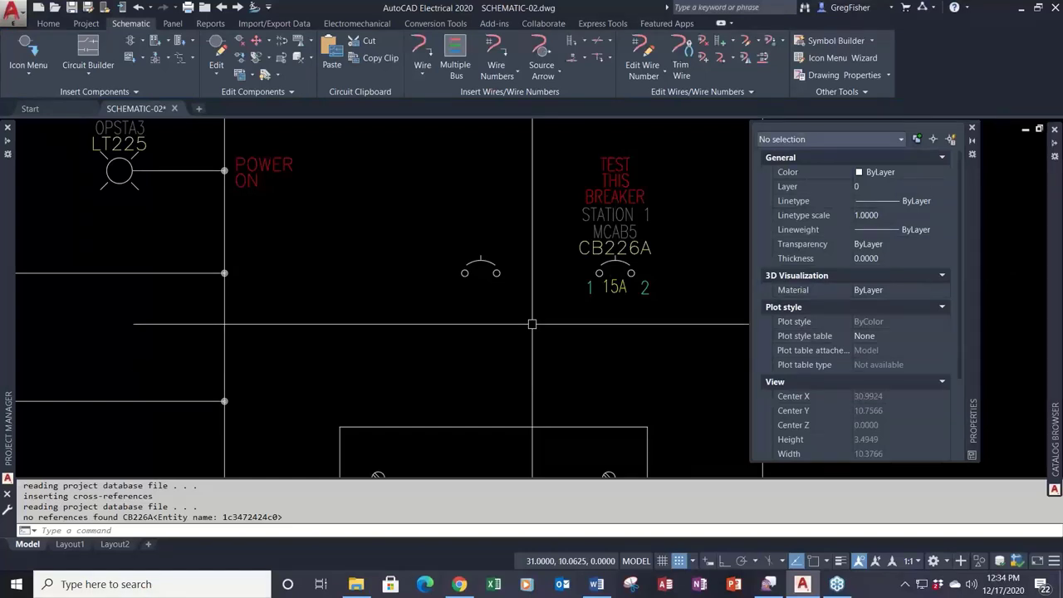
Step: Draw a horizontal wire about 1.5 units long straight through the inserted breaker's two terminals and end the command
left_click(422, 52)
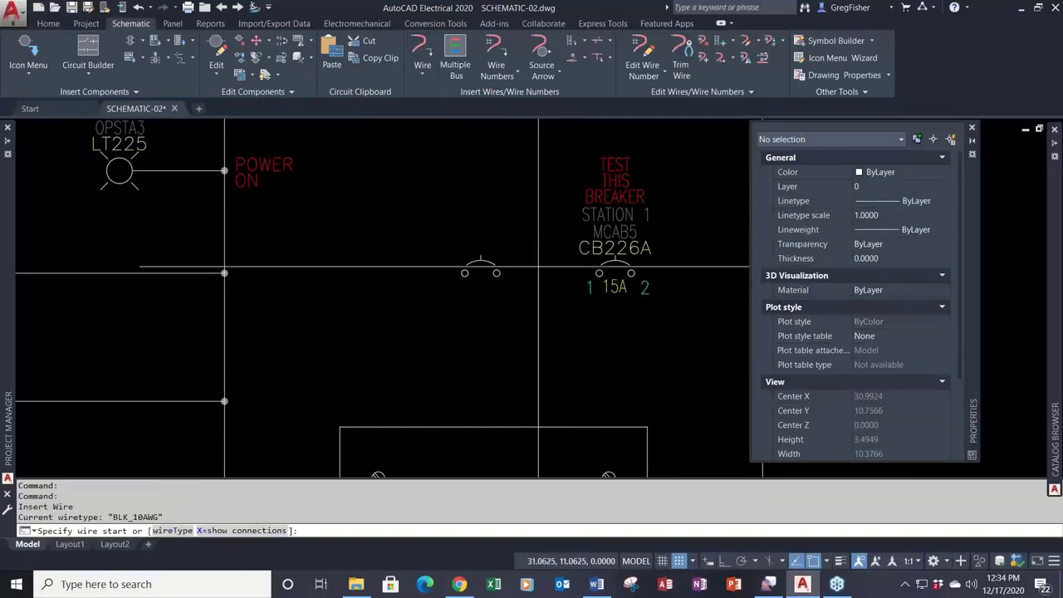
left_click(540, 272)
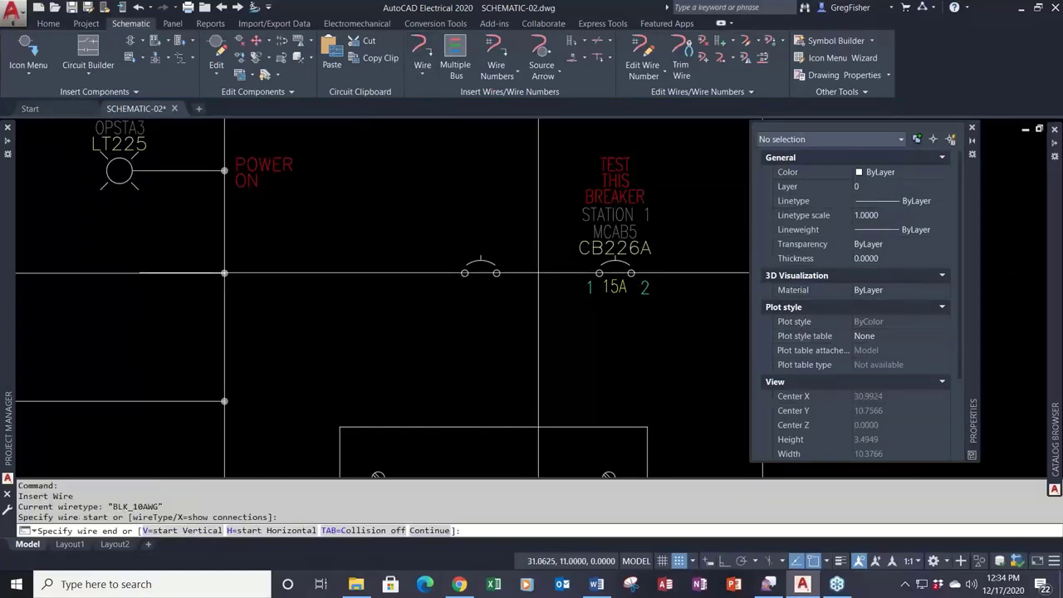
left_click(695, 272)
key("Escape")
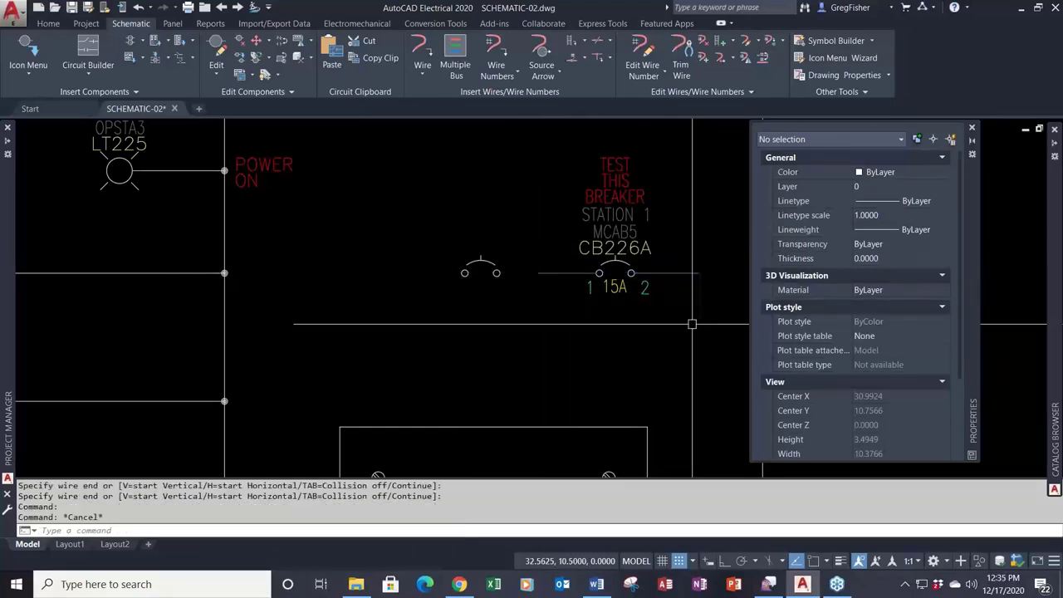
Step: Close the Properties palette to free the drawing area
scroll(678, 236, "down", 2)
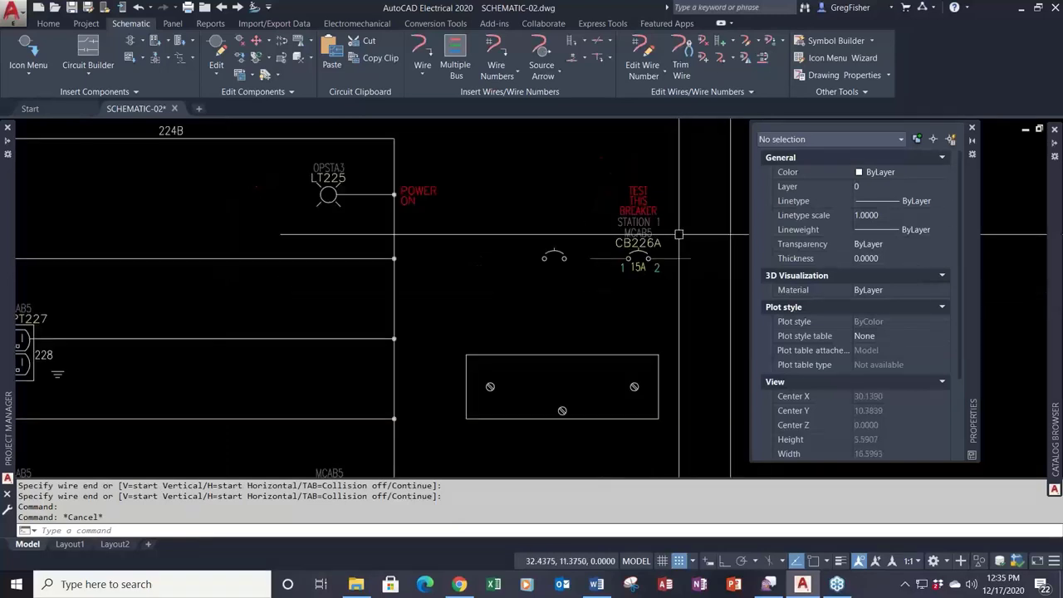
mouse_move(679, 235)
middle_mouse_down()
mouse_move(498, 234)
mouse_move(511, 234)
middle_mouse_up()
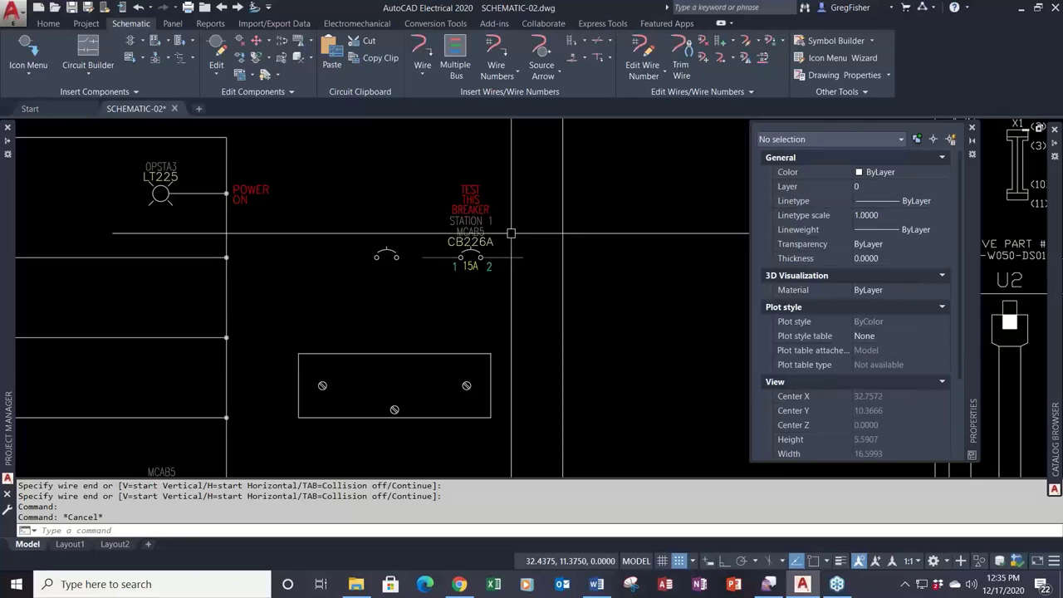
left_click(974, 129)
Step: Open the component data of drive DRV220 outside the border, review its tag, catalog and pin values, and close it without changes
scroll(803, 224, "down", 3)
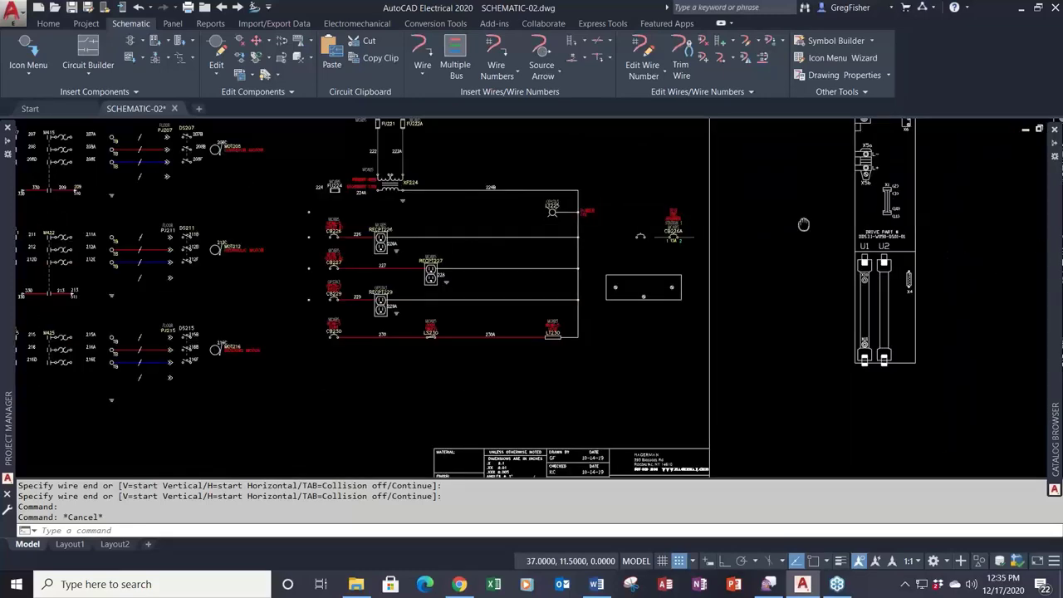
middle_click_drag(804, 224, 404, 311)
middle_click_drag(543, 244, 461, 242)
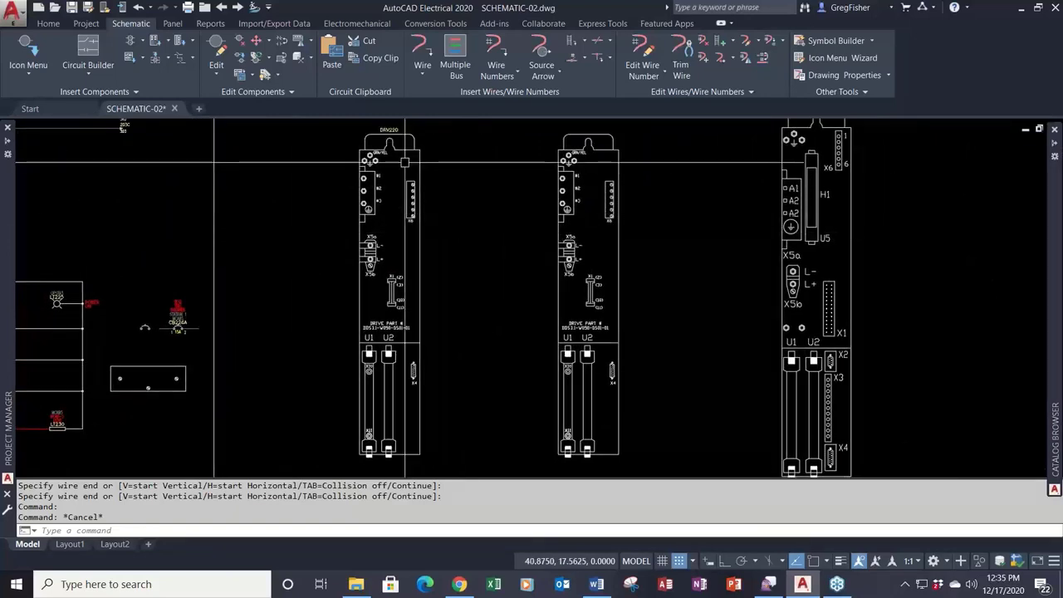
right_click(403, 149)
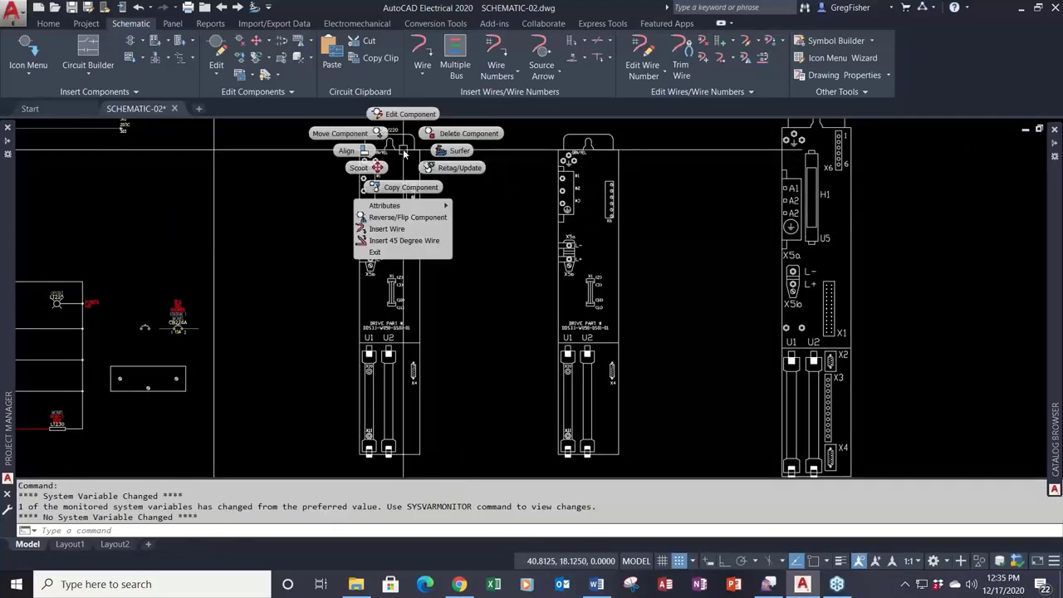
key("Escape")
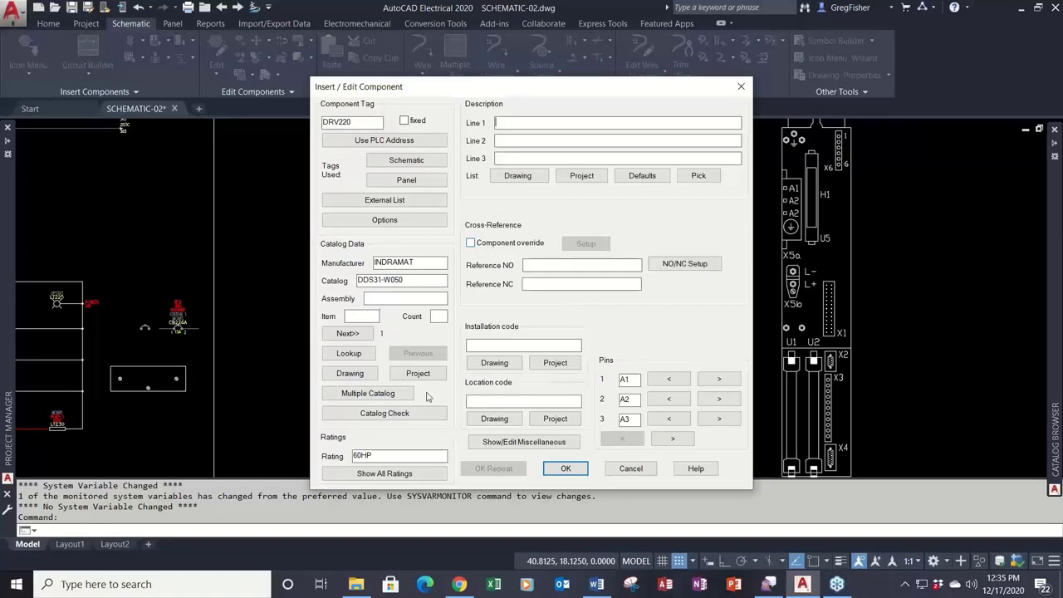
left_click(630, 468)
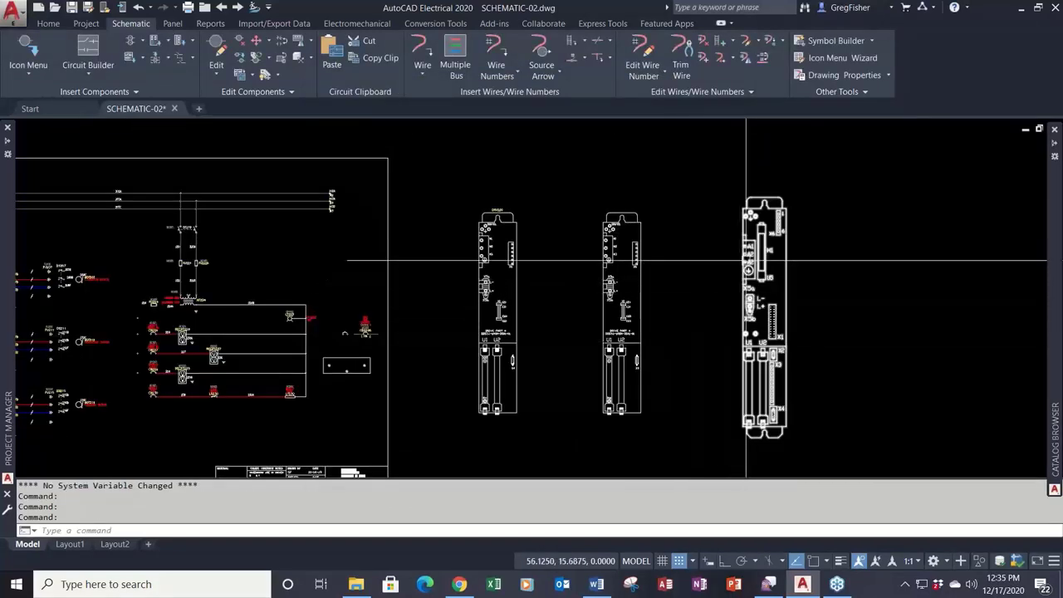
Step: Check the block definition of the drive farthest from the title border, cancel without editing it and examine the drive
double_click(745, 262)
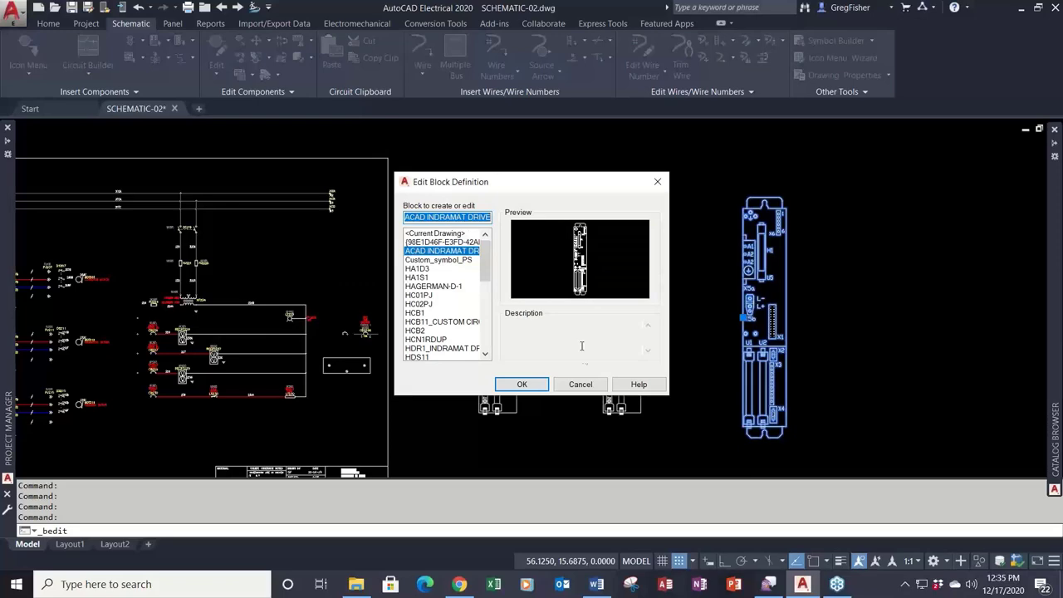
left_click(580, 384)
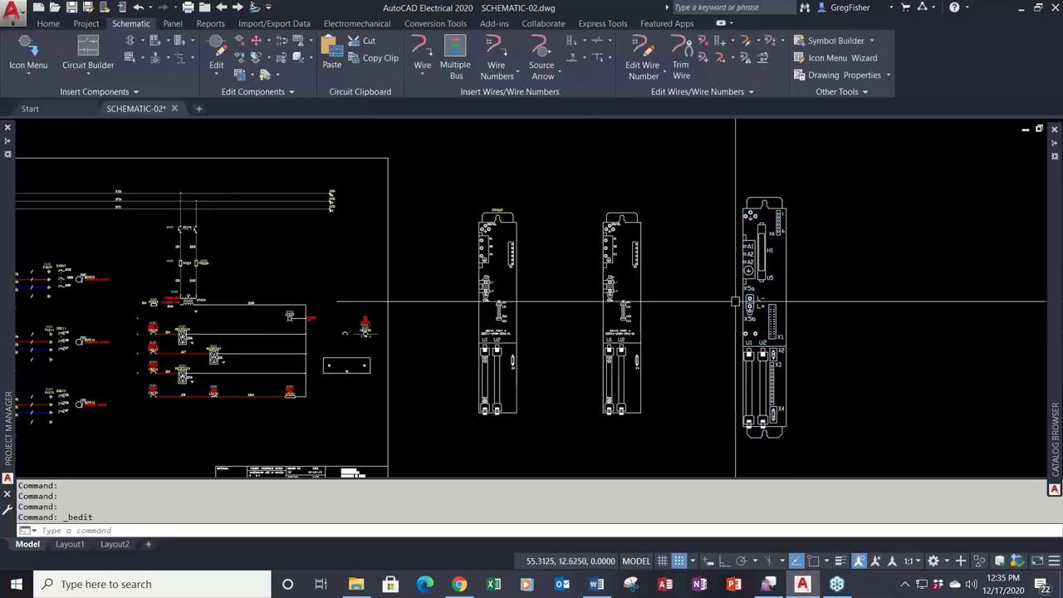
scroll(755, 256, "up", 2)
middle_click_drag(755, 256, 649, 219)
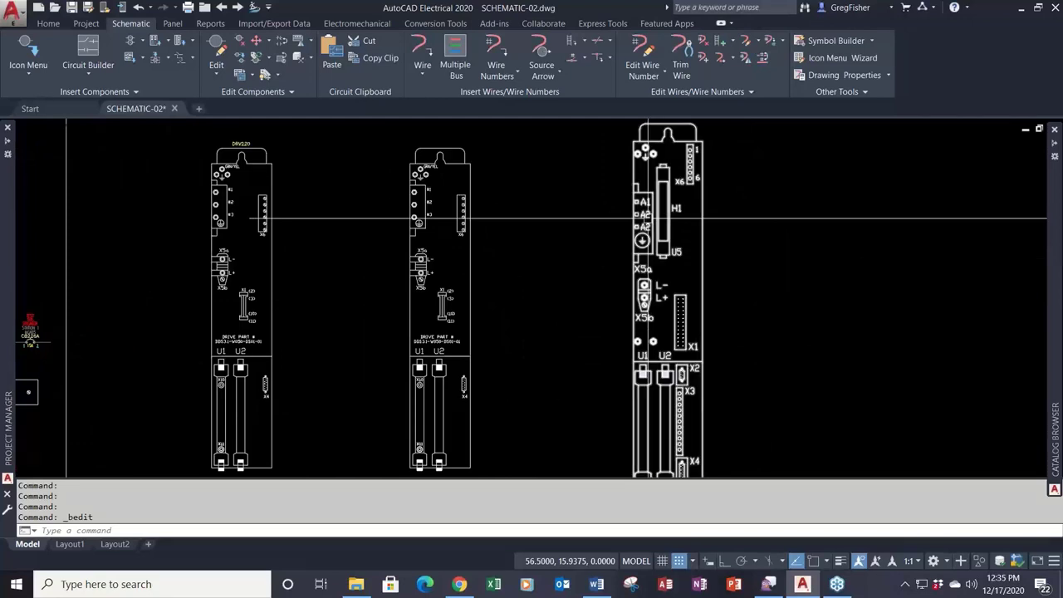
scroll(649, 218, "down", 2)
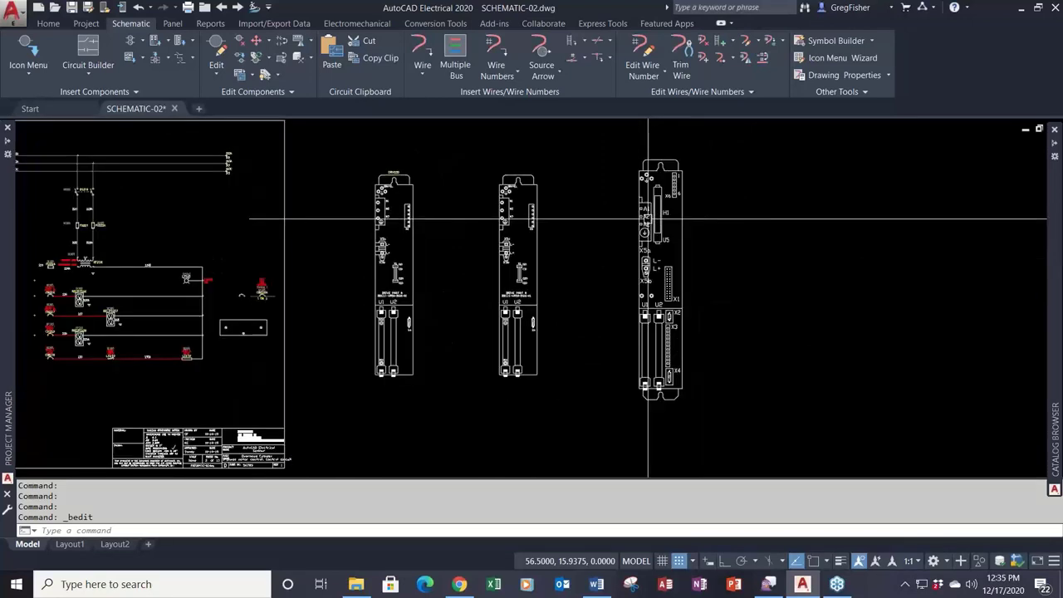
Step: Start a new symbol in Symbol Builder and select all geometry of the middle drive as its objects
scroll(648, 219, "up", 2)
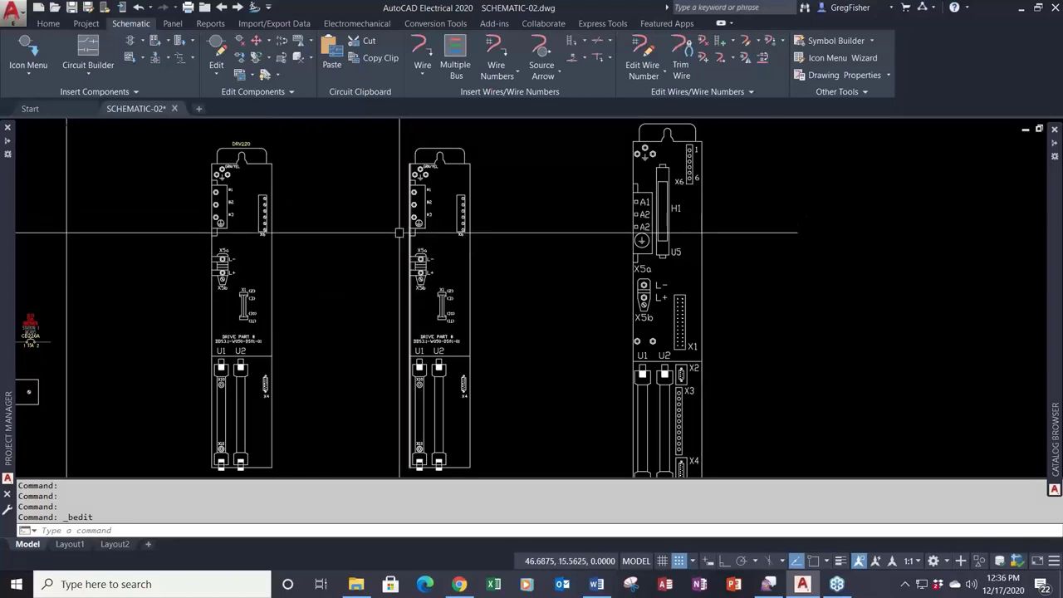
middle_click_drag(403, 233, 393, 243)
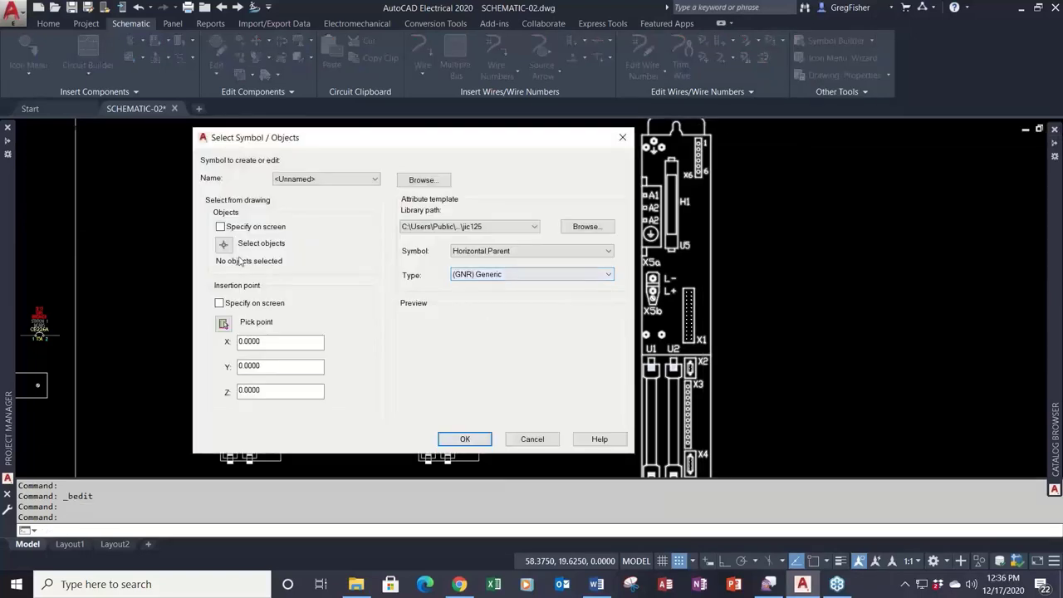
left_click(223, 244)
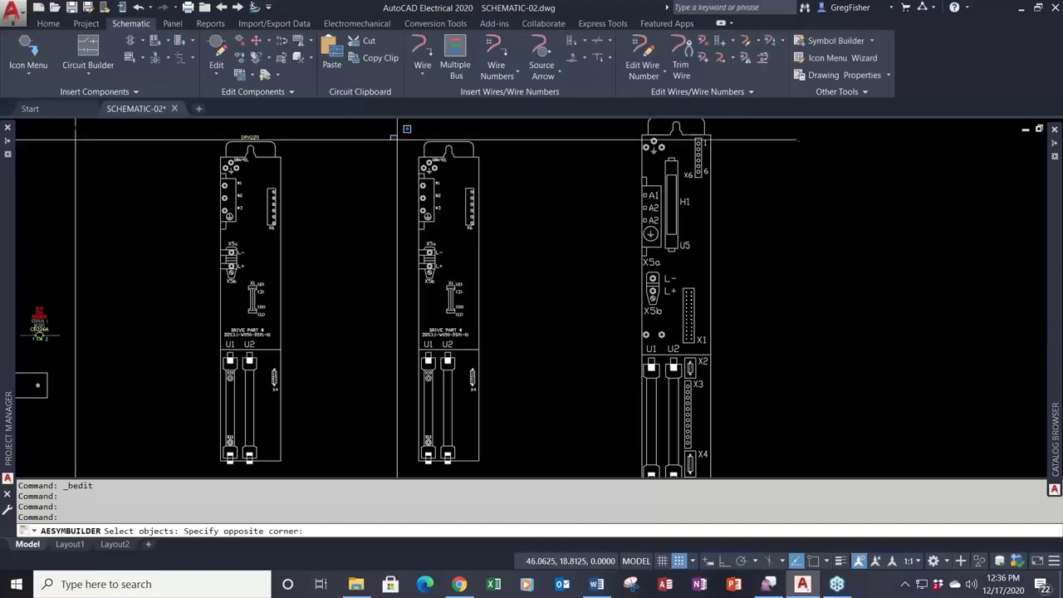
left_click(390, 135)
left_click(539, 455)
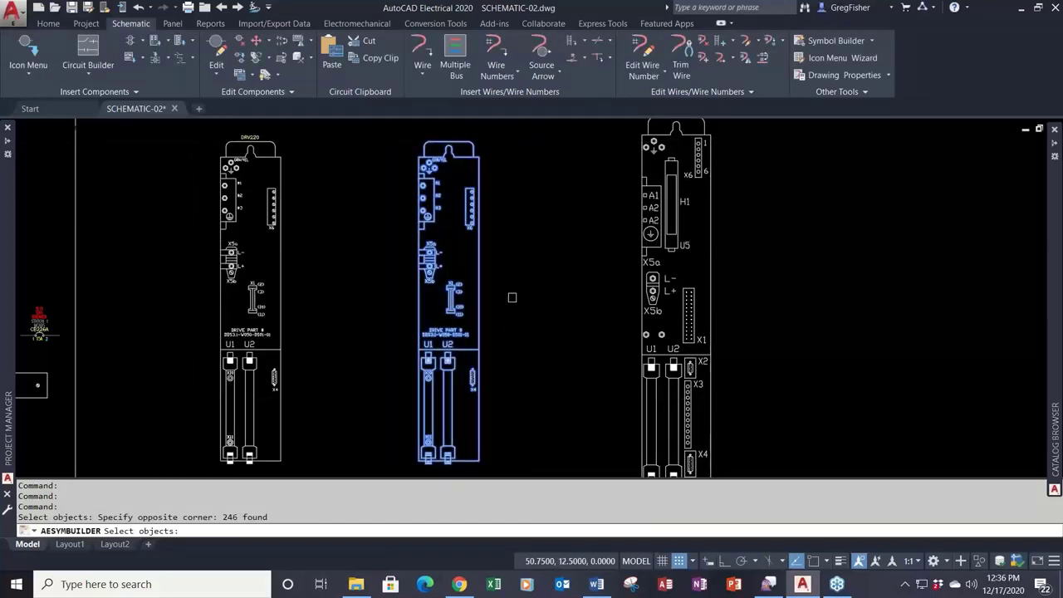
key("Return")
Step: Pick the drive symbol's insertion point at X 47.0625, Y 17.0000 and open it for editing as a Horizontal Parent of type Generic
left_click(223, 324)
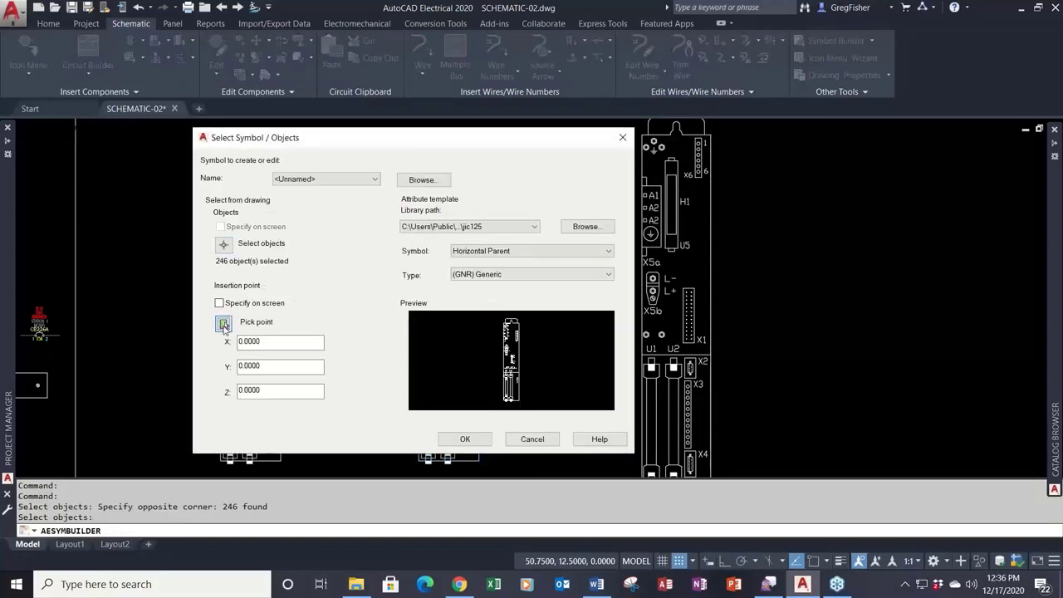
scroll(681, 191, "up", 6)
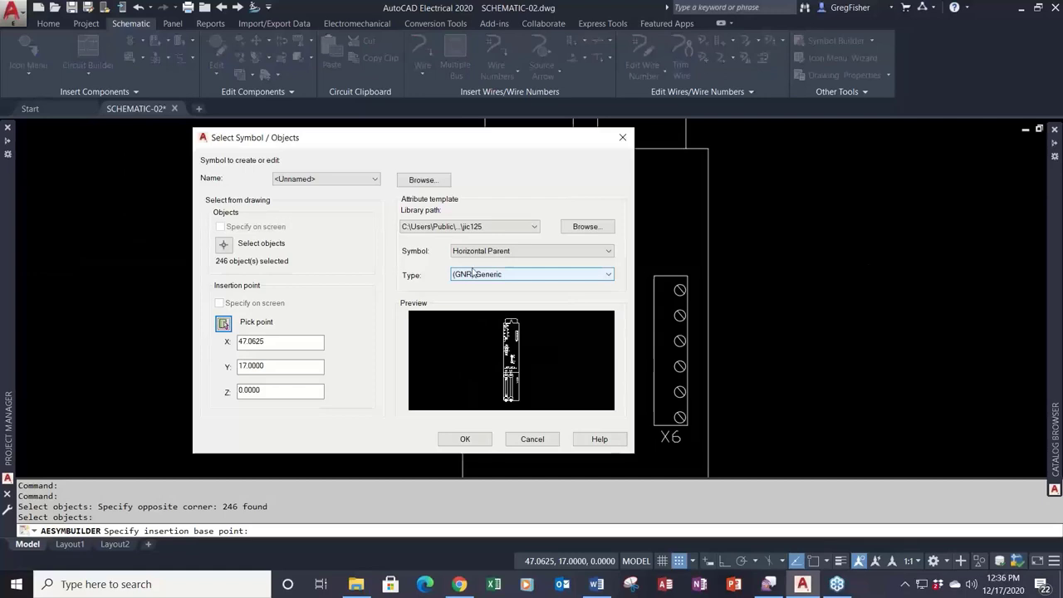
left_click(587, 277)
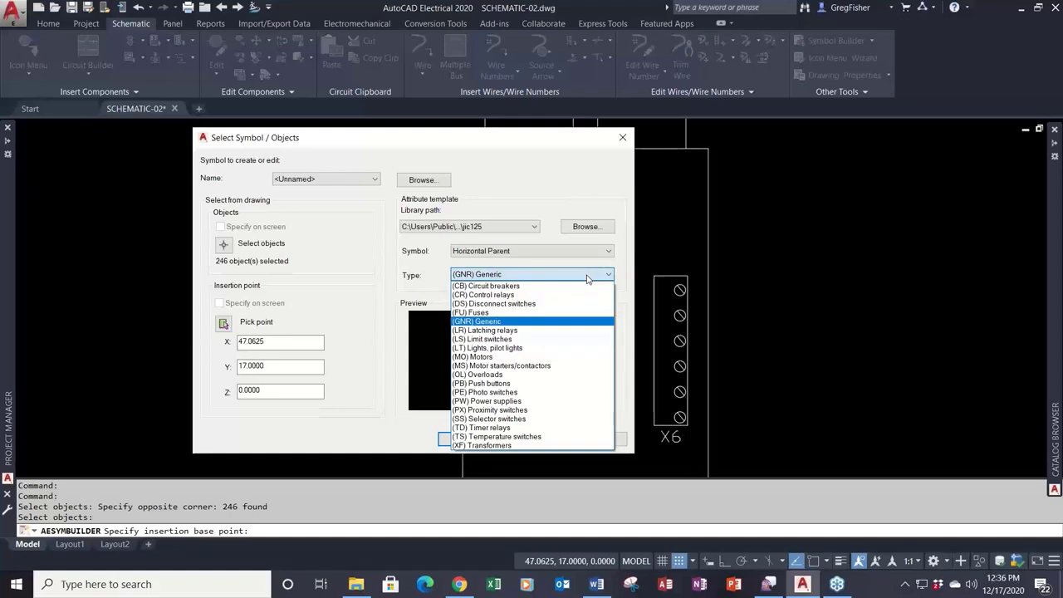
left_click(586, 276)
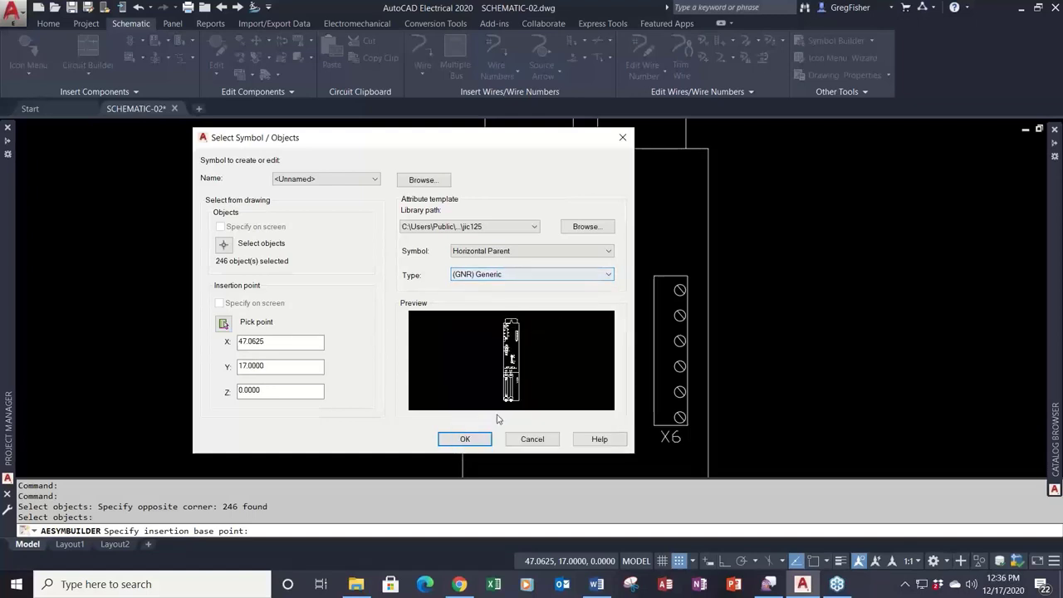
left_click(486, 440)
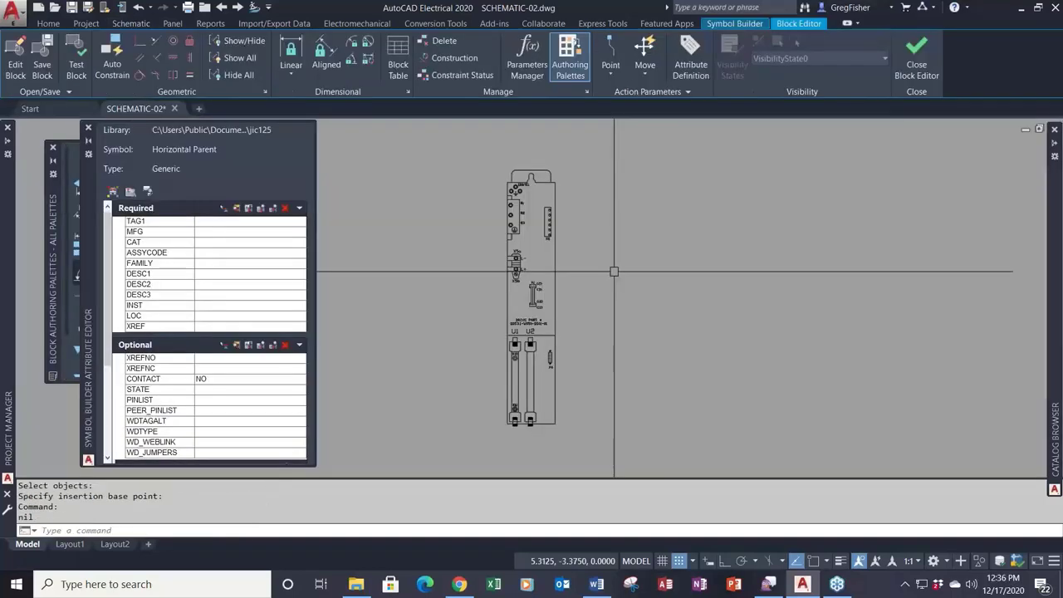
Step: Set the drive symbol's FAMILY attribute to DR and its TAG1 attribute to DRV
left_click(734, 23)
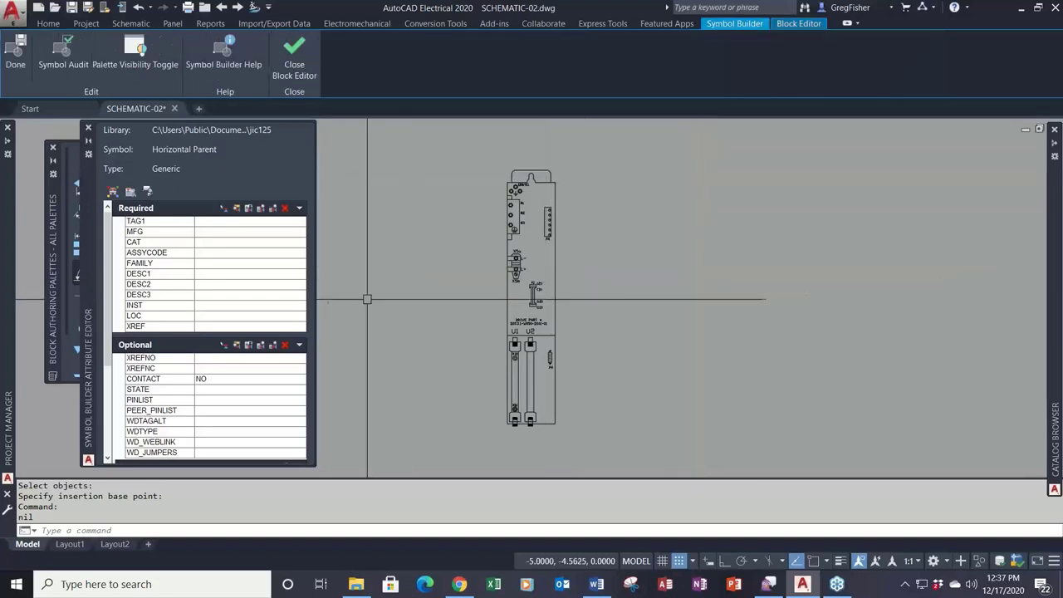
left_click(210, 265)
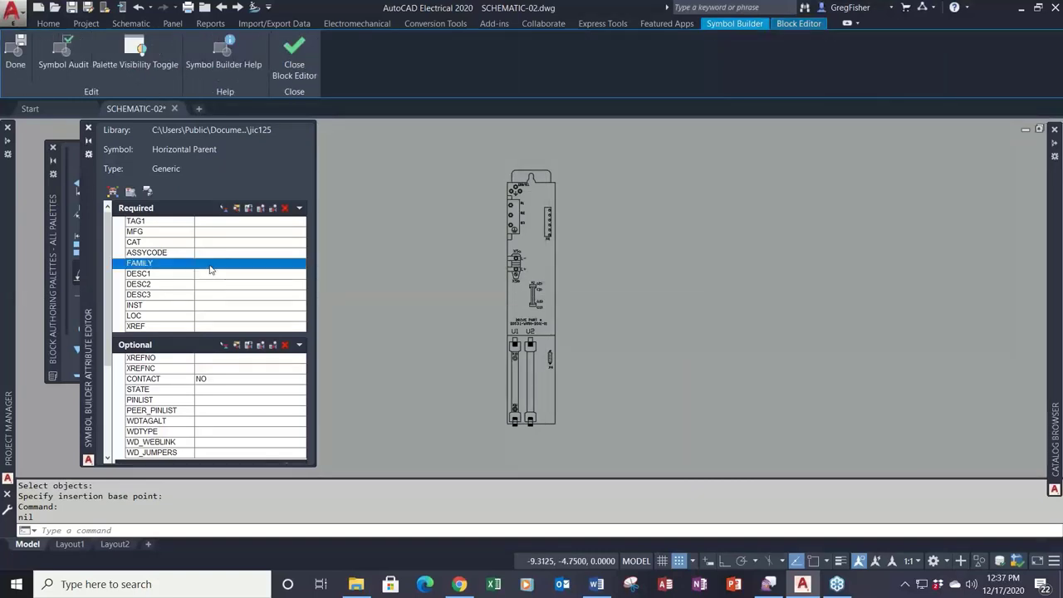
left_click(210, 222)
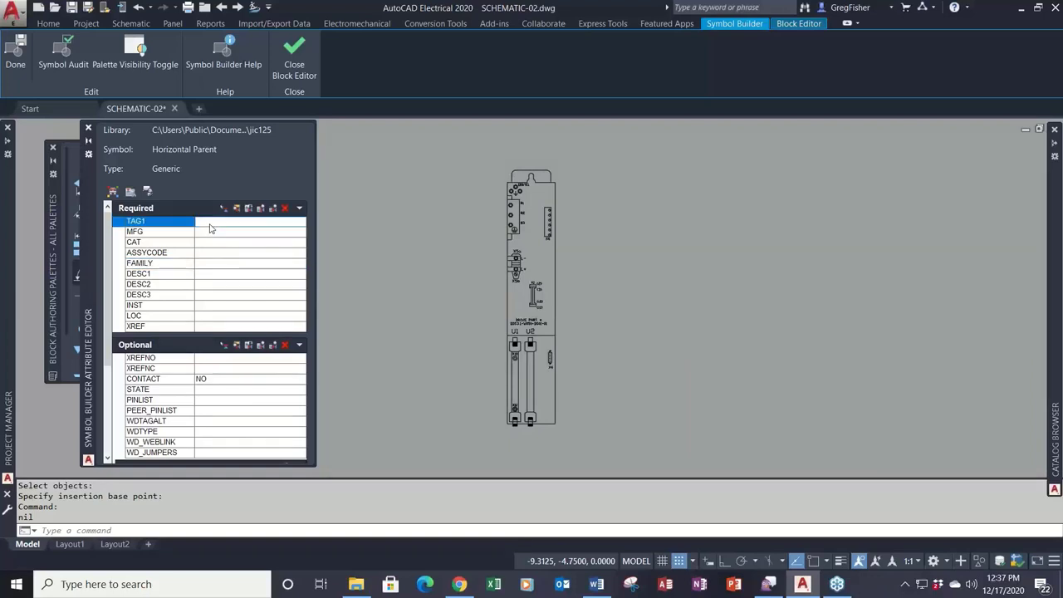
left_click(217, 267)
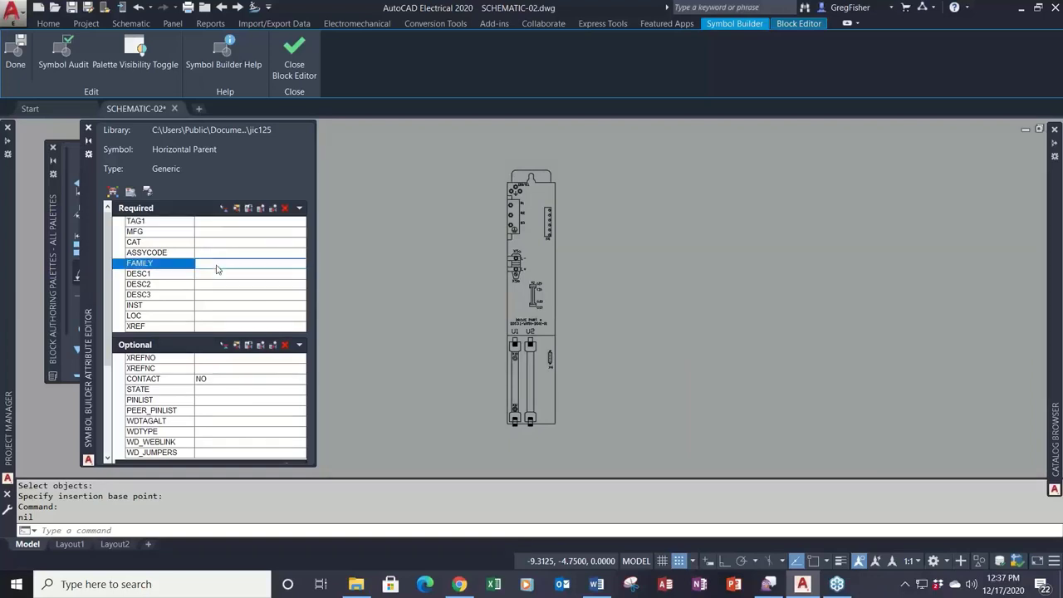
type("DR")
left_click(212, 222)
type("DR")
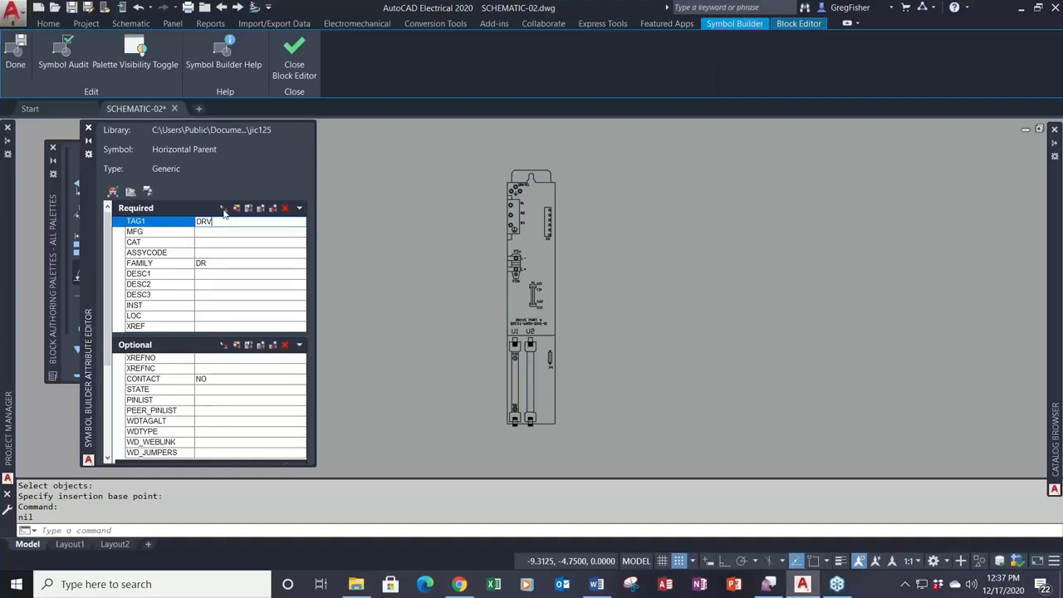
Step: Insert the TAG1 attribute centred just above the drive's upper mounting bracket
left_click(223, 210)
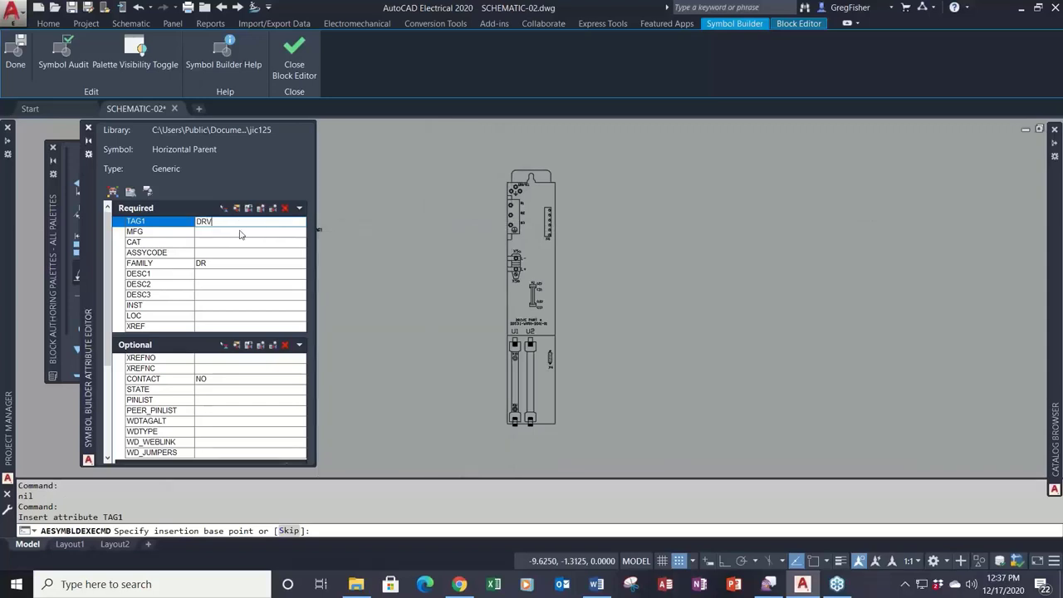
left_click(241, 234)
left_click(238, 223)
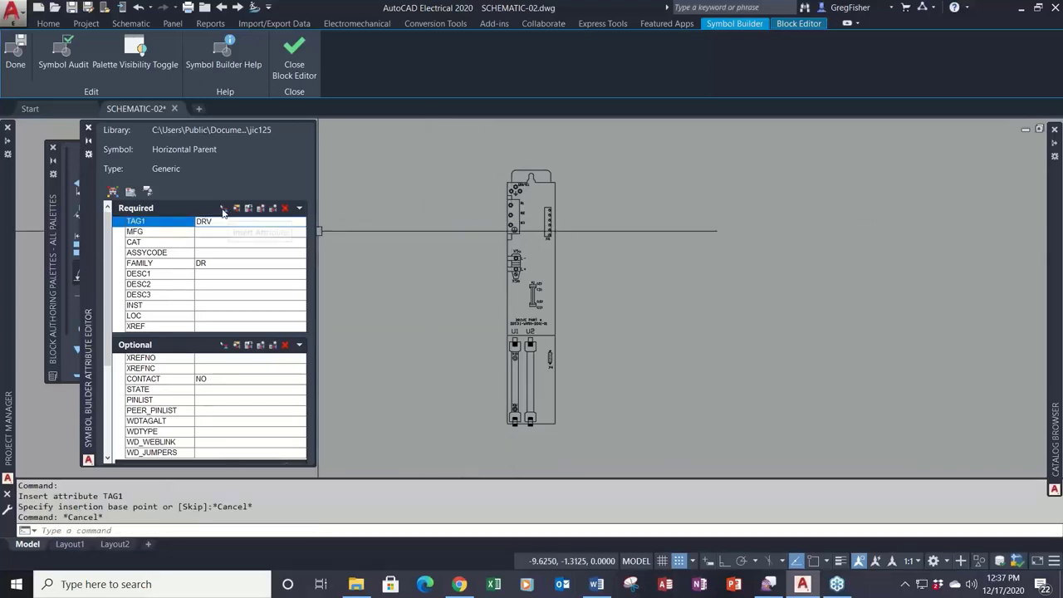
left_click(223, 209)
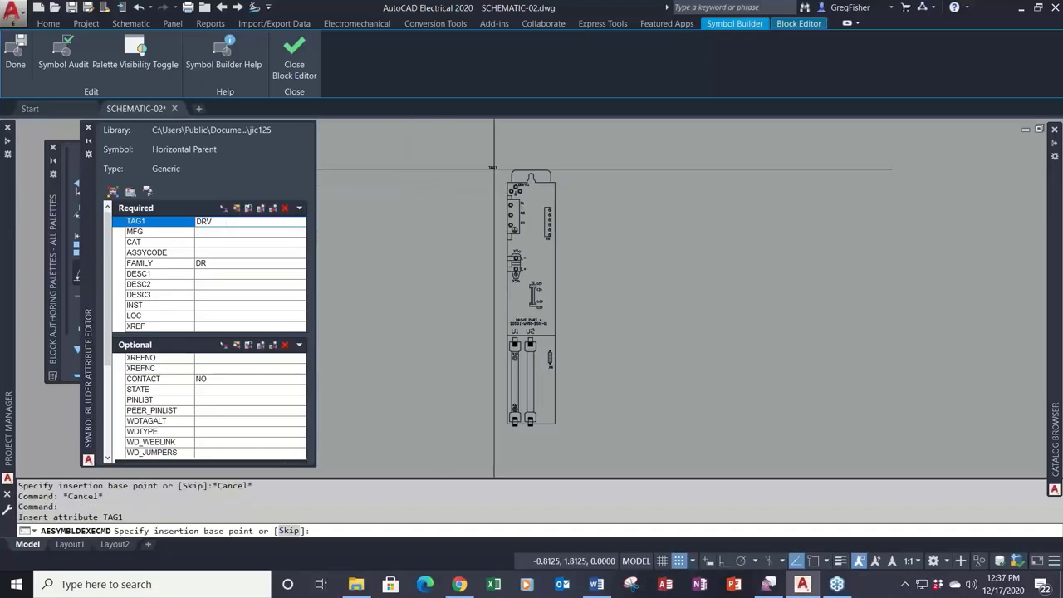
scroll(535, 165, "up", 5)
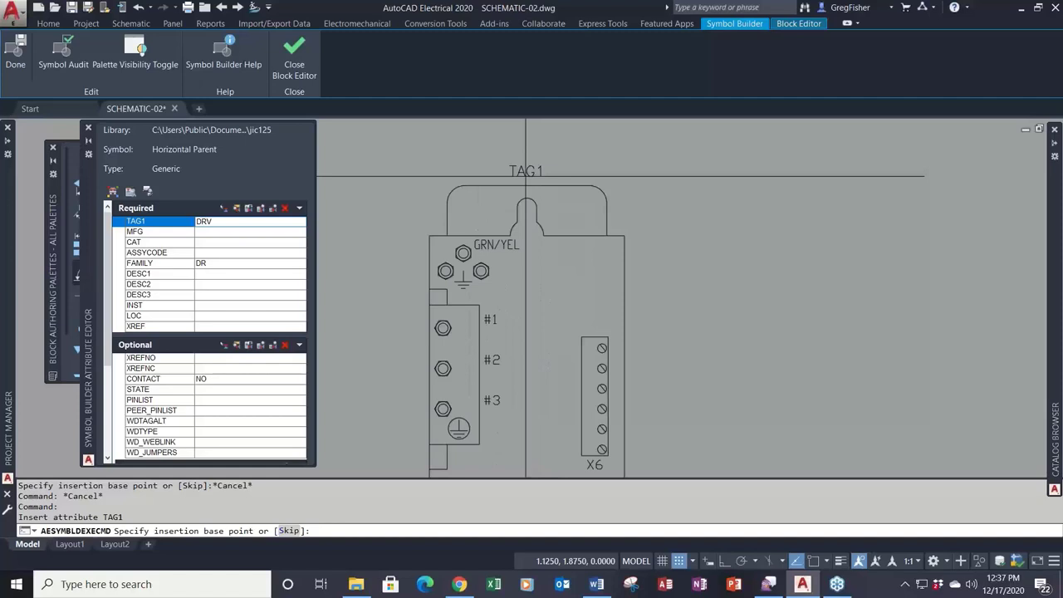
left_click(525, 176)
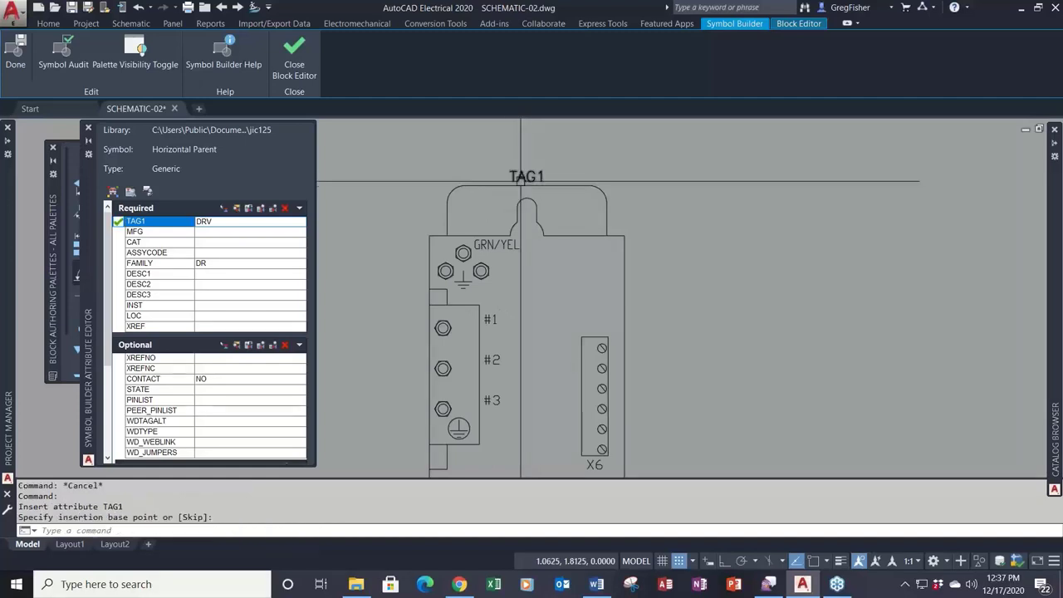
Step: Select the required attributes MFG through FAMILY together for insertion into the drive symbol
left_click(210, 232)
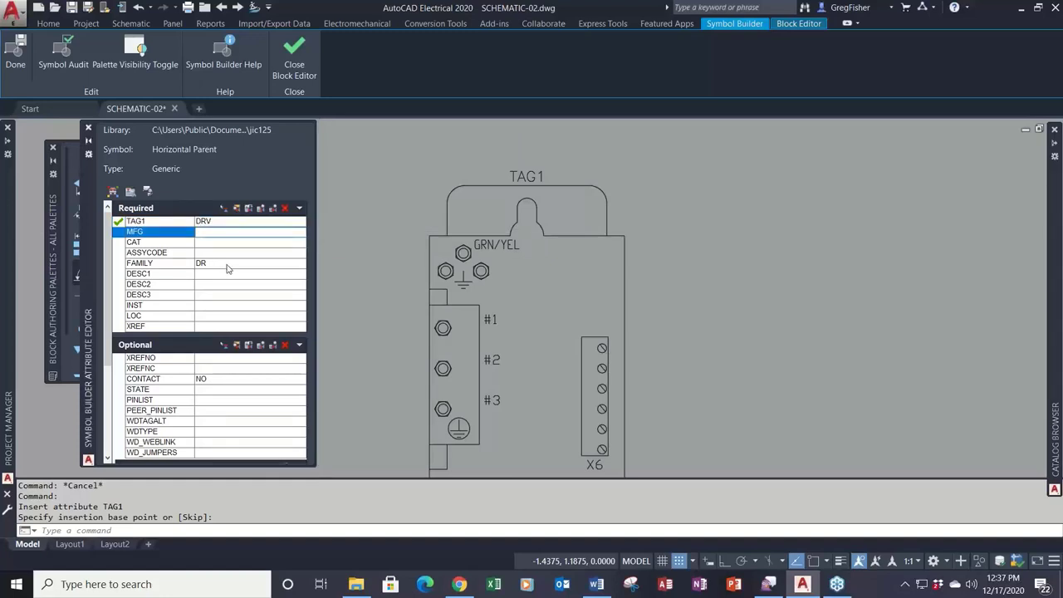
left_click(227, 264, "shift")
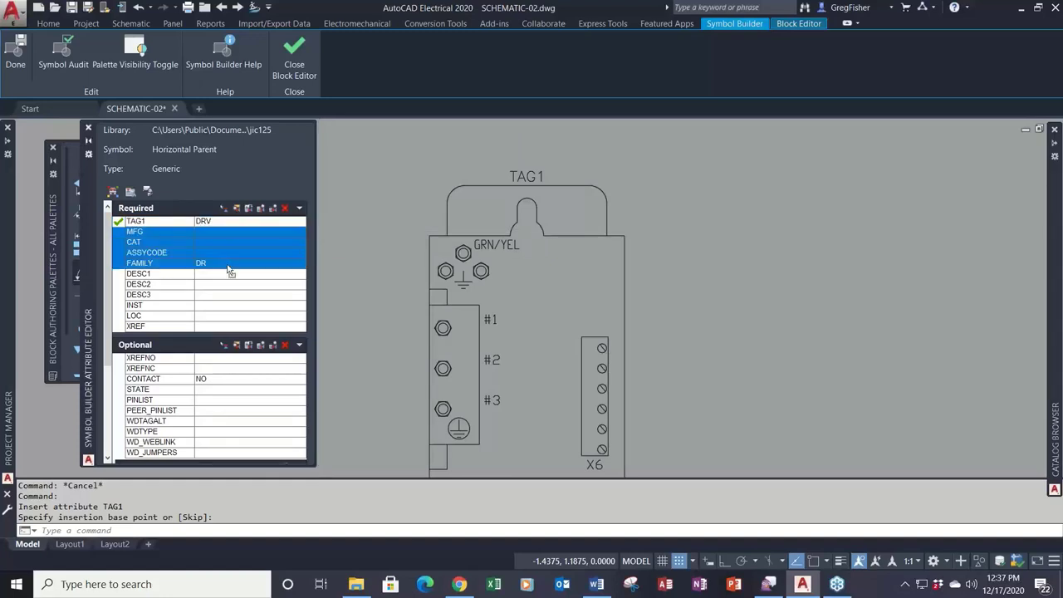
Step: Insert the MFG, CAT, ASSYCODE and FAMILY attributes within the drive outline and DESC1 to DESC3 just outside its right edge
left_click(223, 209)
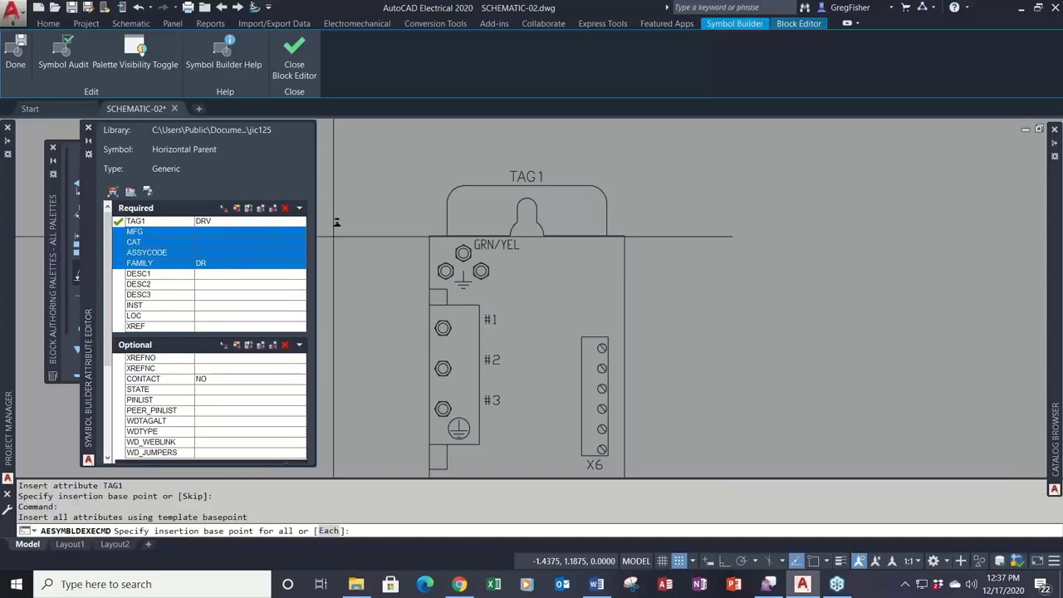
left_click(561, 211)
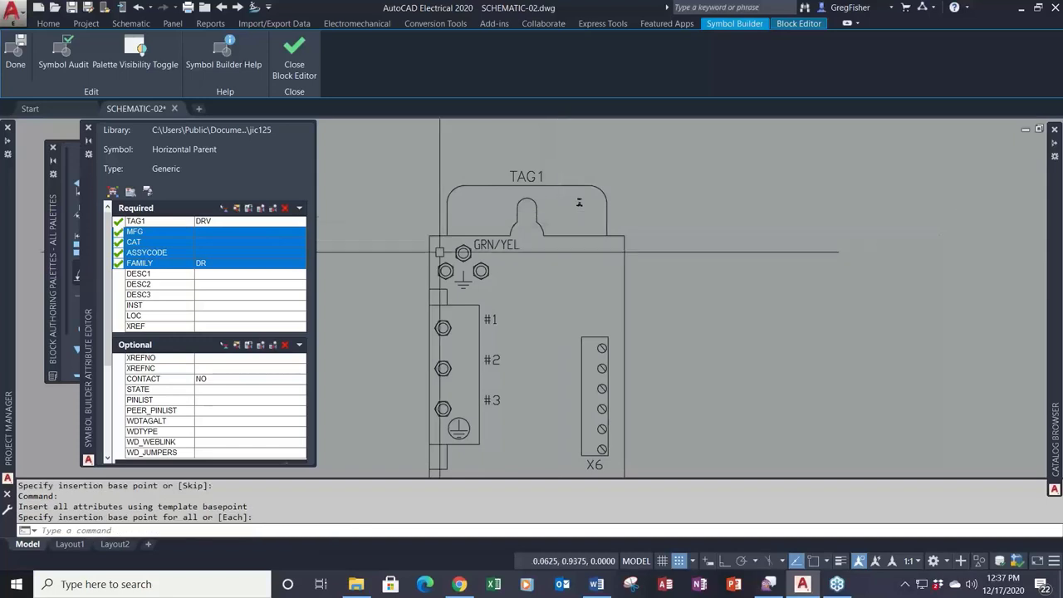
left_click(228, 276)
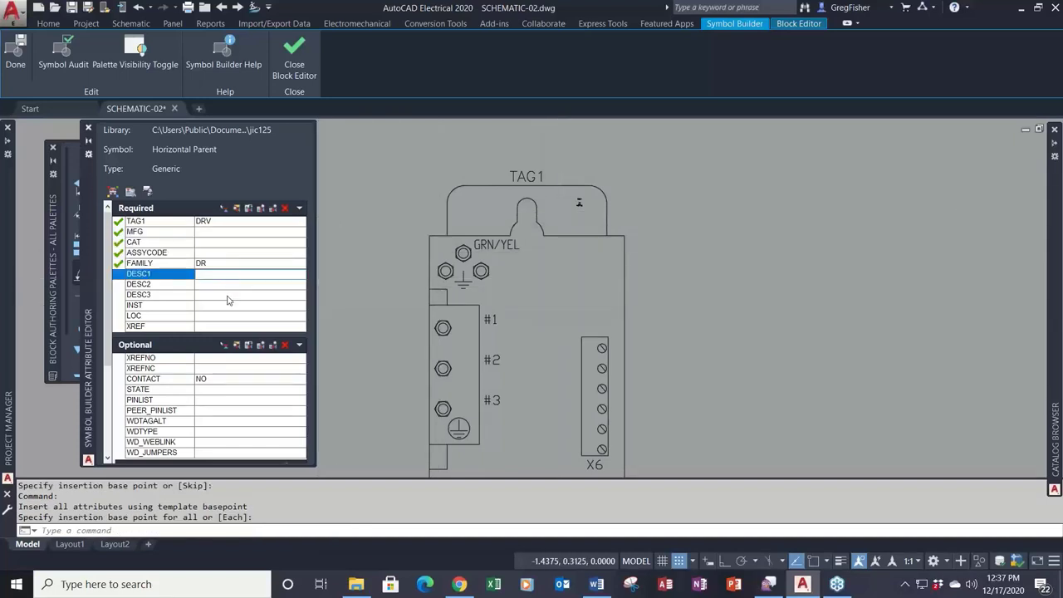
left_click(230, 300, "shift")
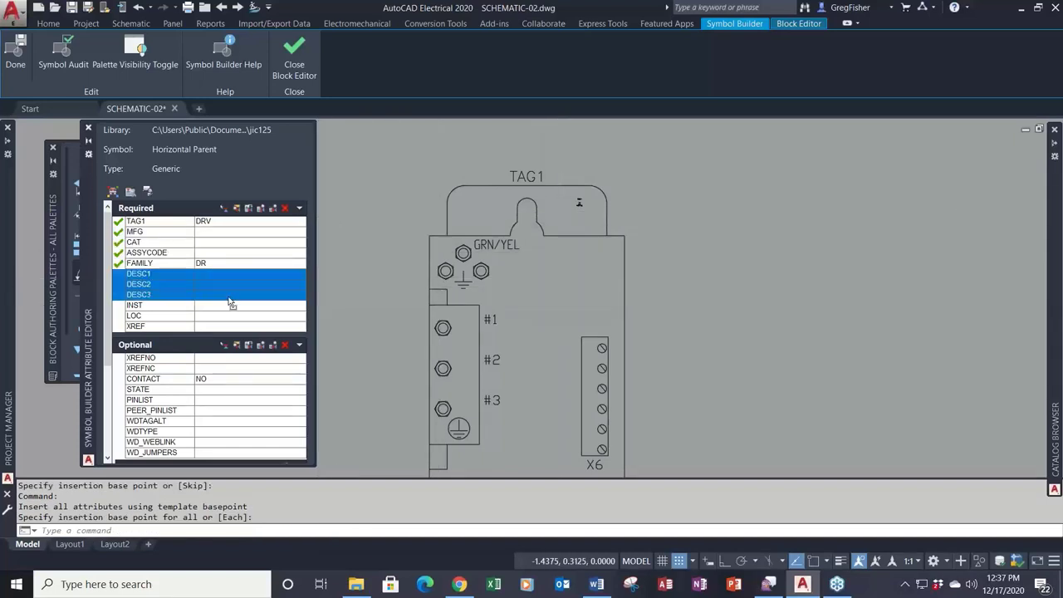
left_click(225, 213)
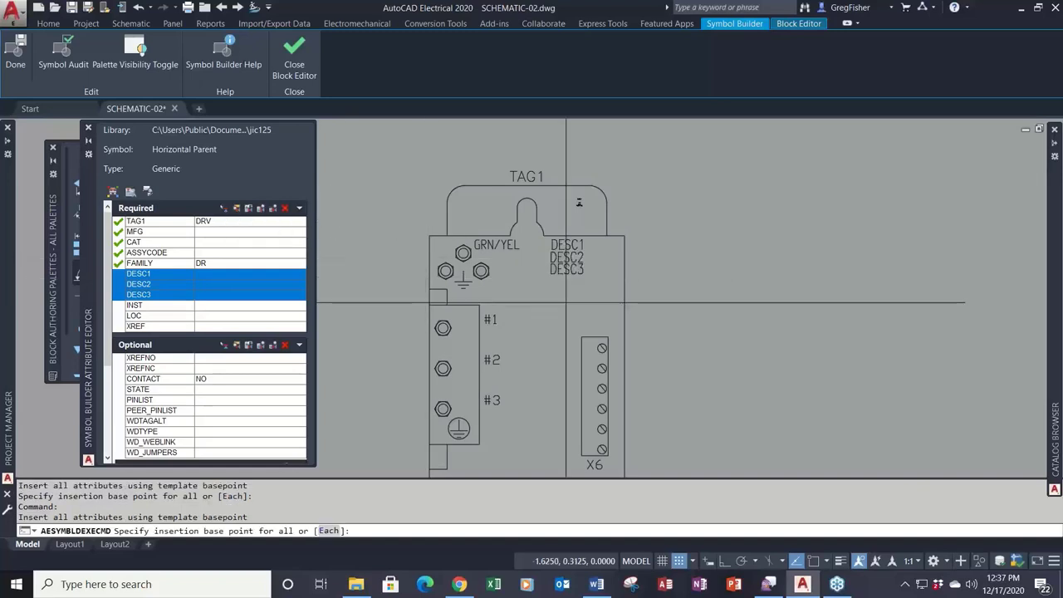
left_click(662, 307)
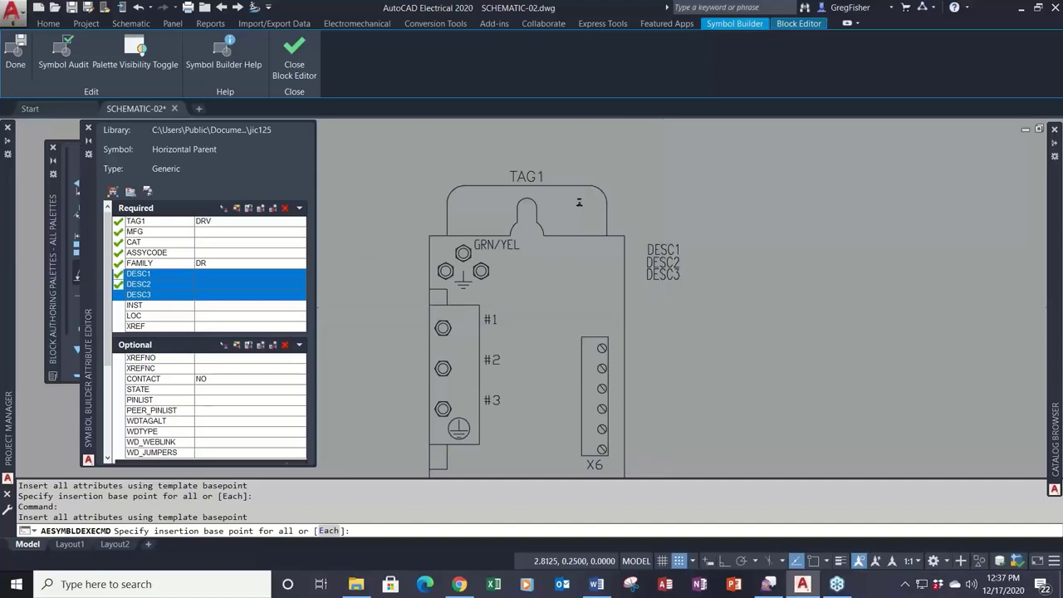
Step: Change the justification of the DESC1, DESC2 and DESC3 attributes to Left
left_click(692, 226)
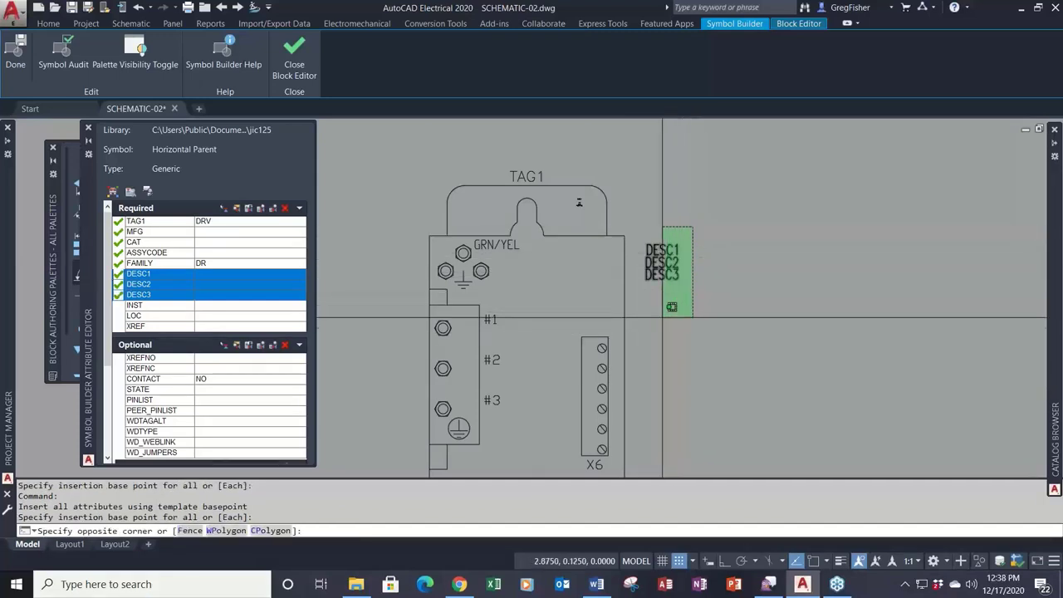
left_click(640, 312)
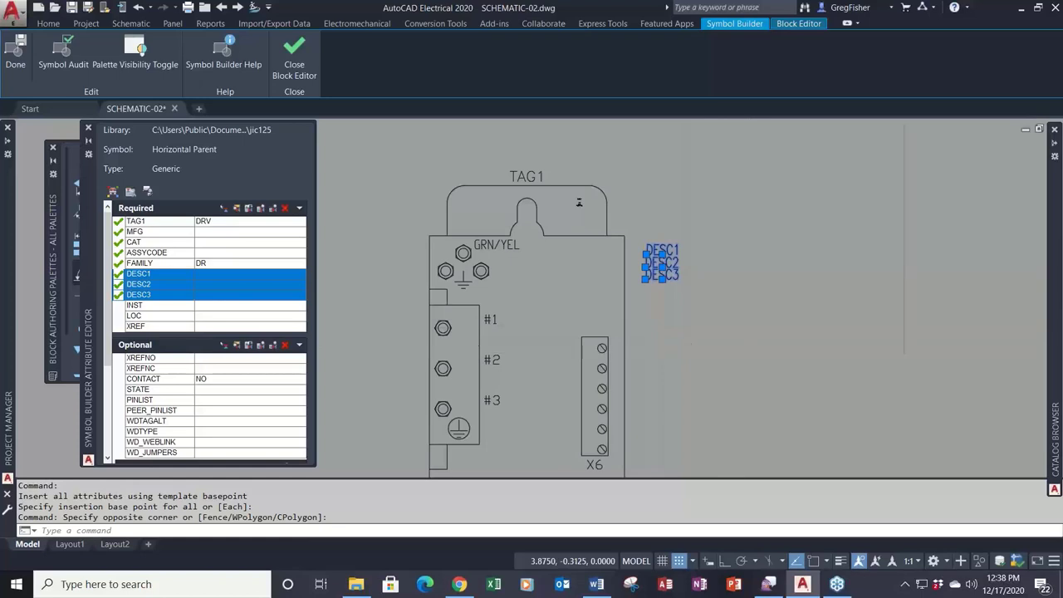
right_click(747, 353)
left_click(775, 332)
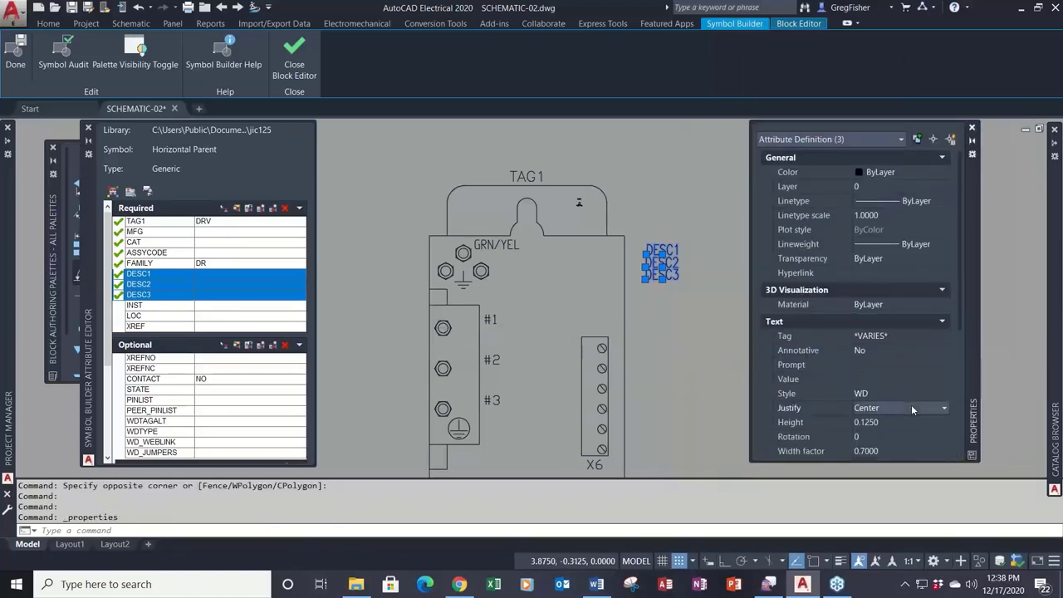
left_click(912, 407)
scroll(907, 439, "down", 1)
scroll(908, 433, "up", 2)
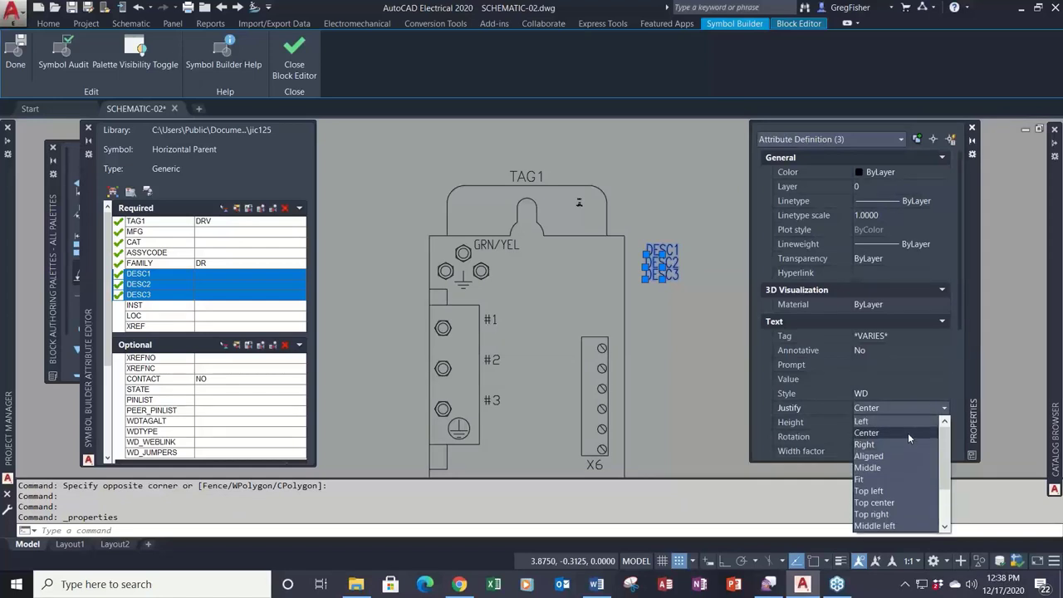
left_click(907, 421)
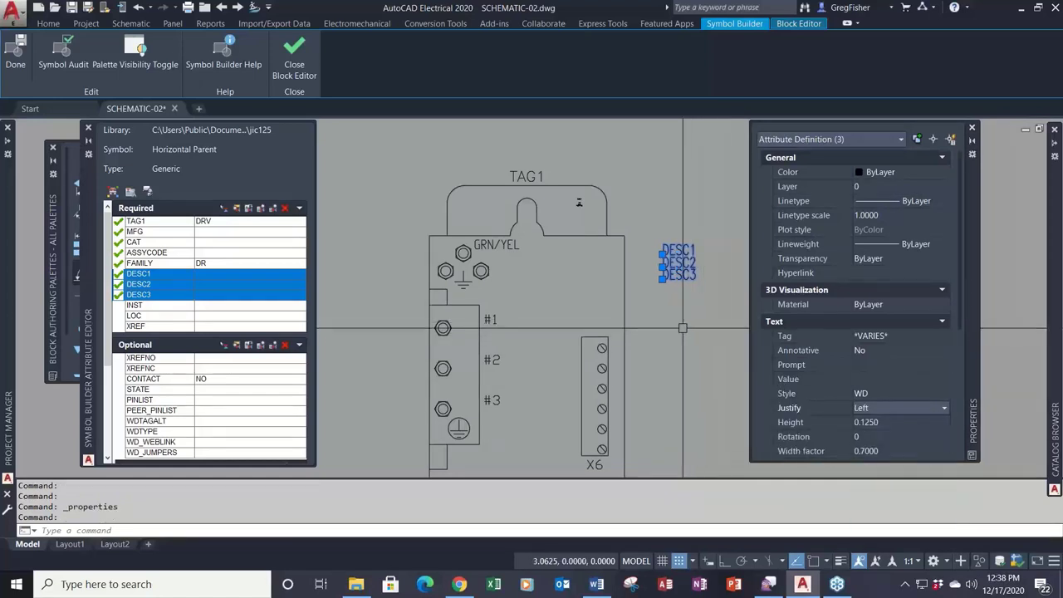
key("Escape")
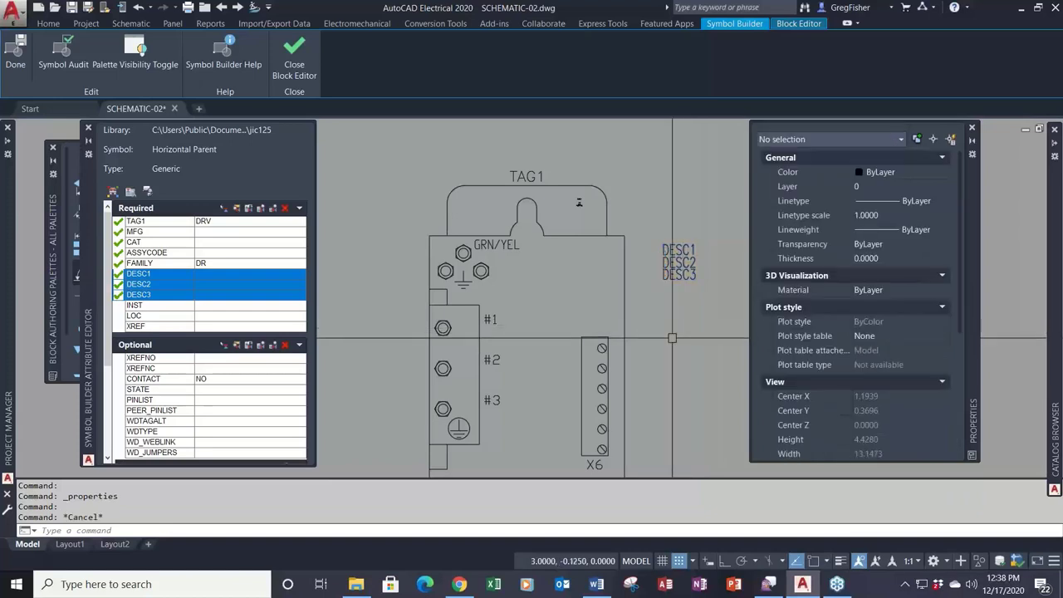
Step: Insert the INST and LOC attributes stacked directly above TAG1
left_click(221, 307)
left_click(221, 318, "shift")
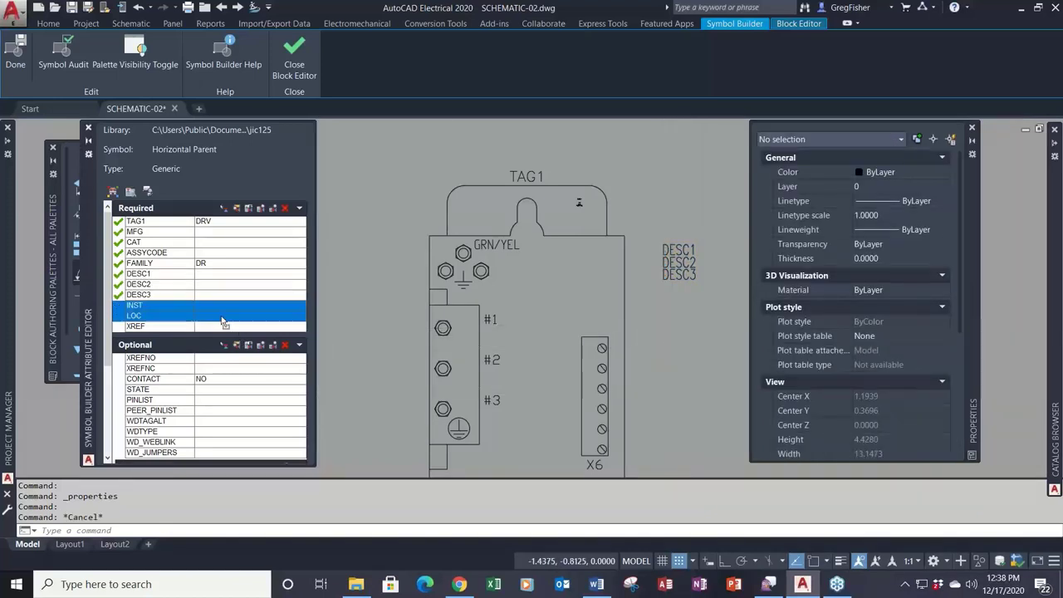
left_click(224, 209)
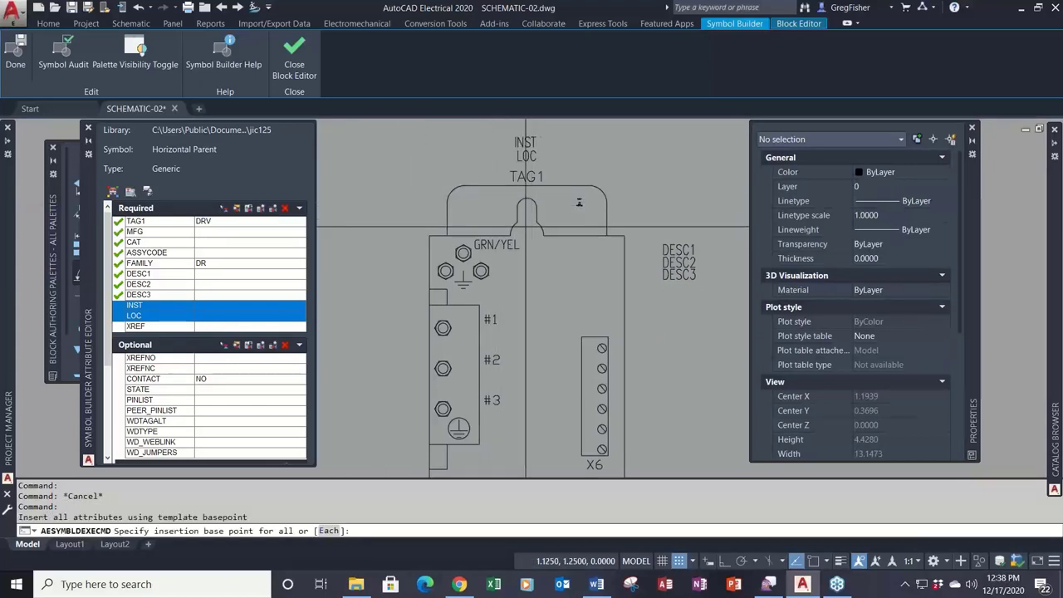
left_click(526, 232)
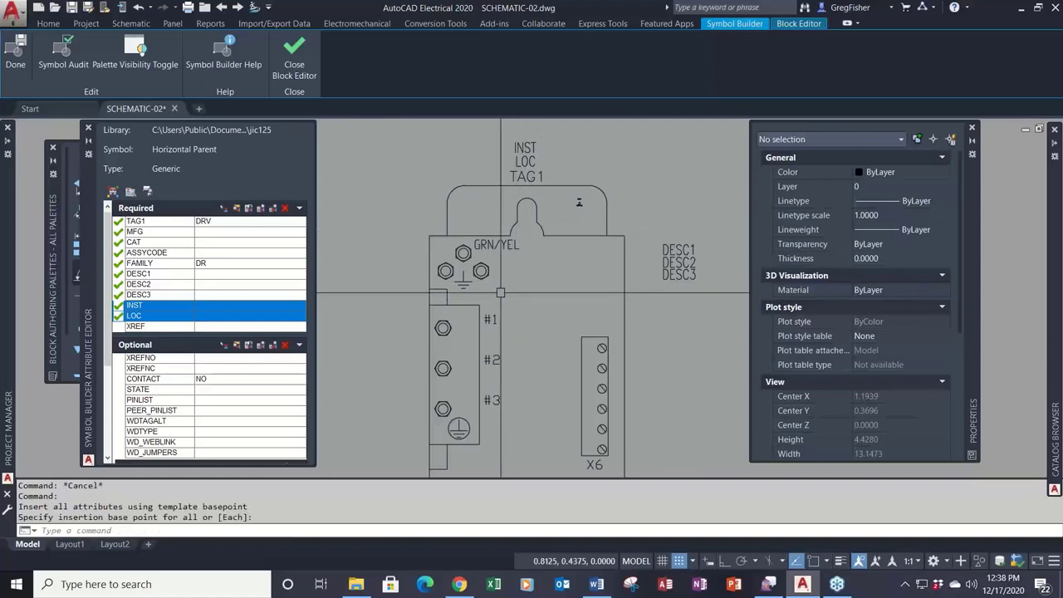
Step: Insert the XREF attribute below the DESC3 attribute, outside the drive outline
left_click(213, 327)
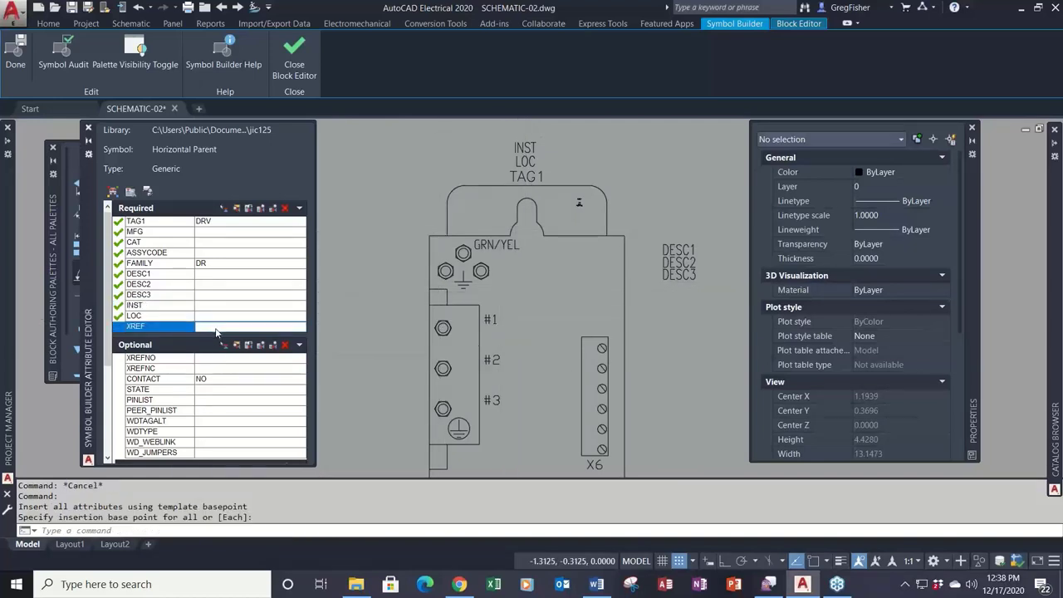
left_click(225, 213)
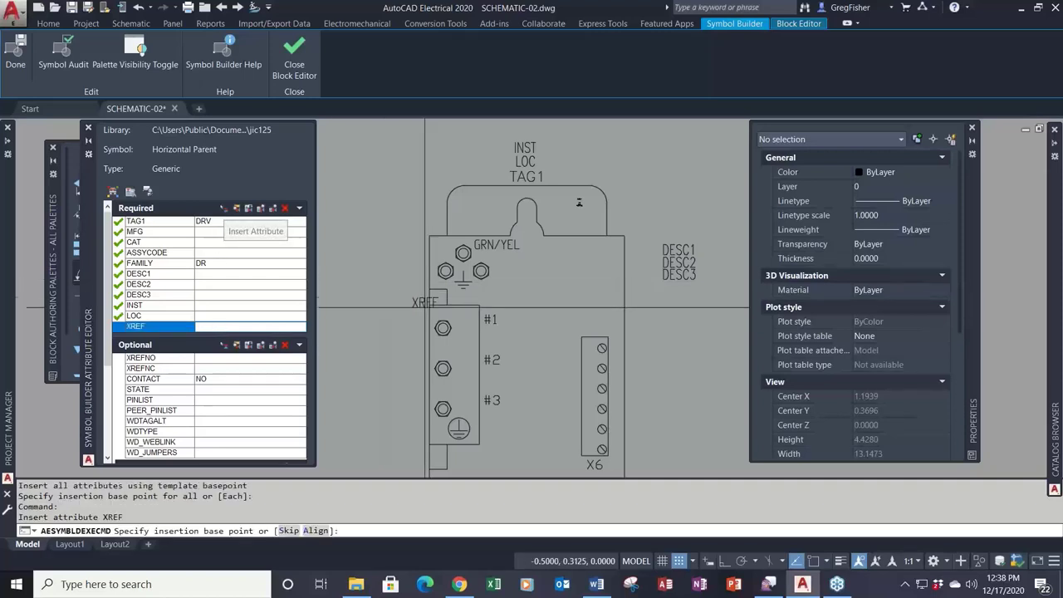
left_click(682, 317)
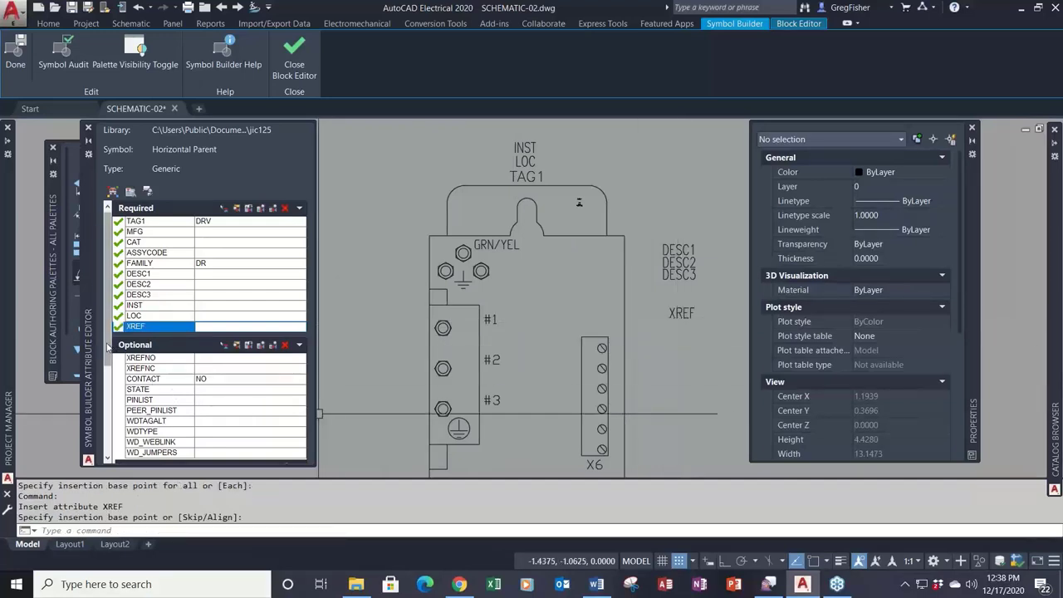
Step: Insert the RATING1 attribute inside the drive outline, just above the X5a label
left_click_drag(110, 349, 108, 442)
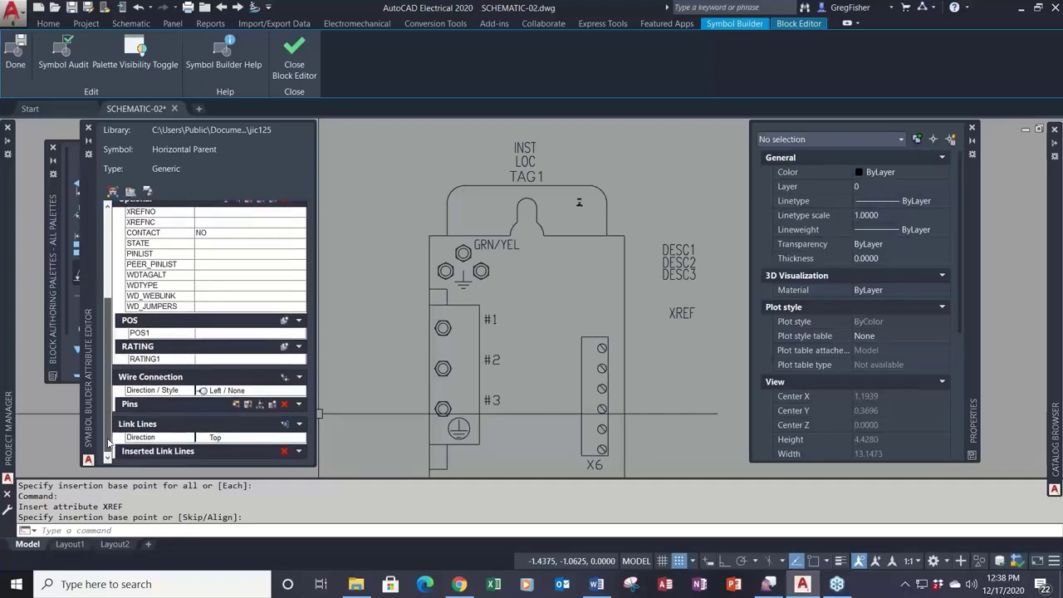
right_click(257, 362)
left_click(277, 370)
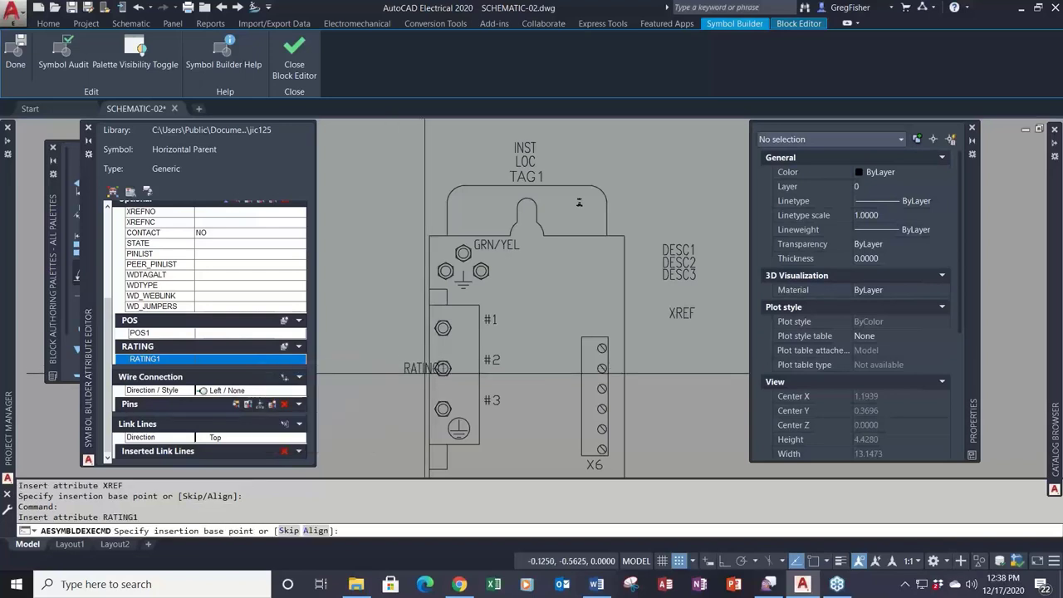
middle_click_drag(474, 418, 479, 343)
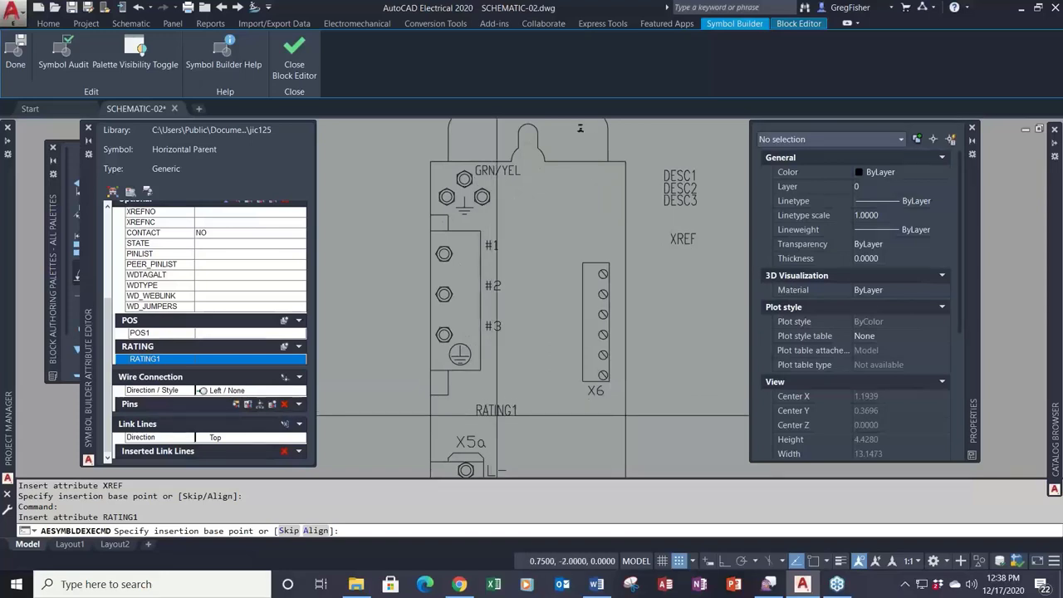
left_click(497, 413)
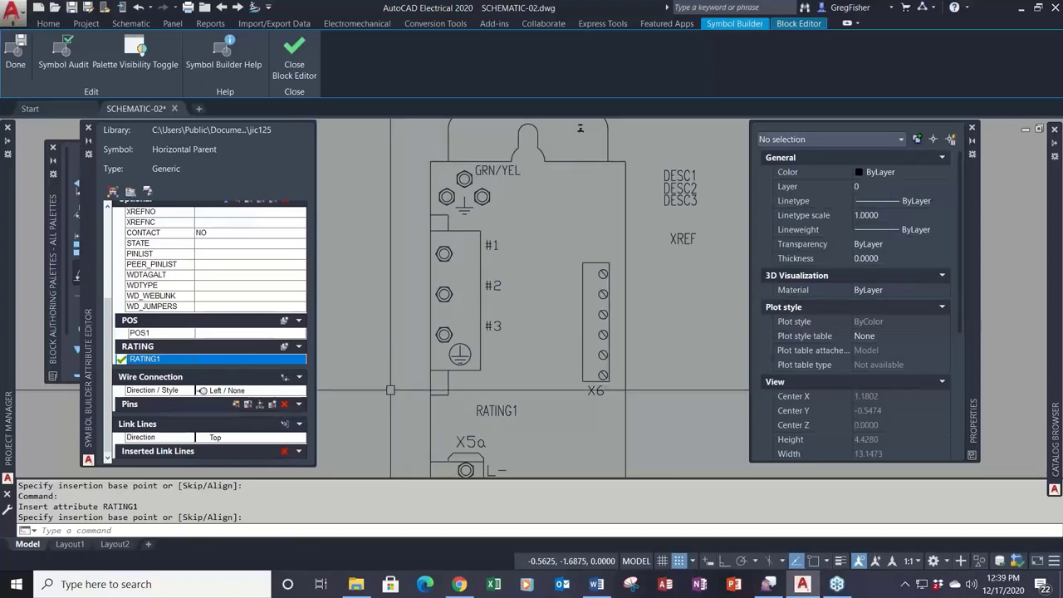
Step: Insert Left / None wire connections on the screw terminals #1, #2 and #3
left_click(281, 393)
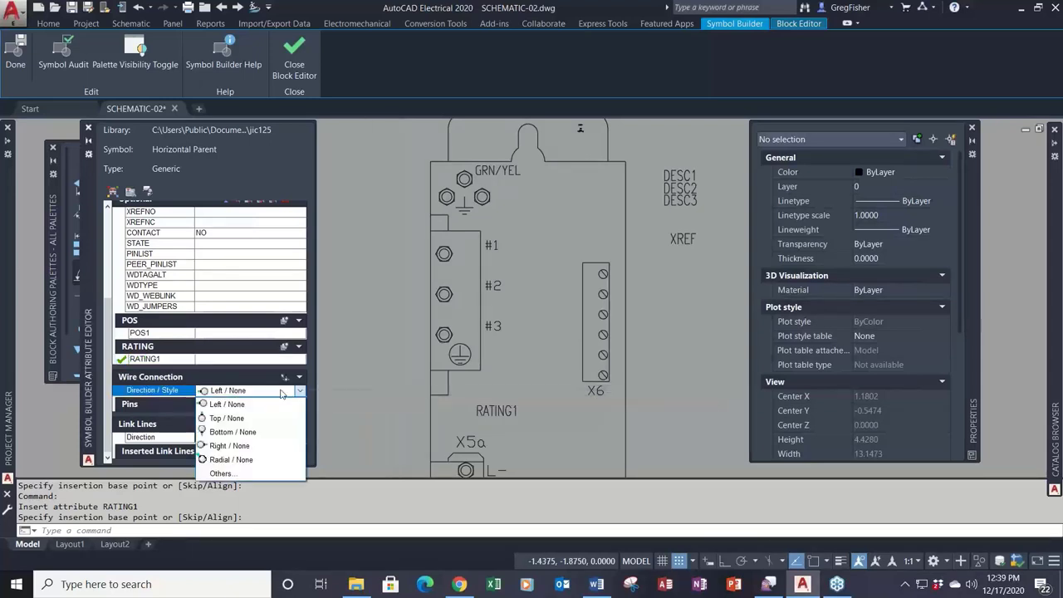
left_click(284, 379)
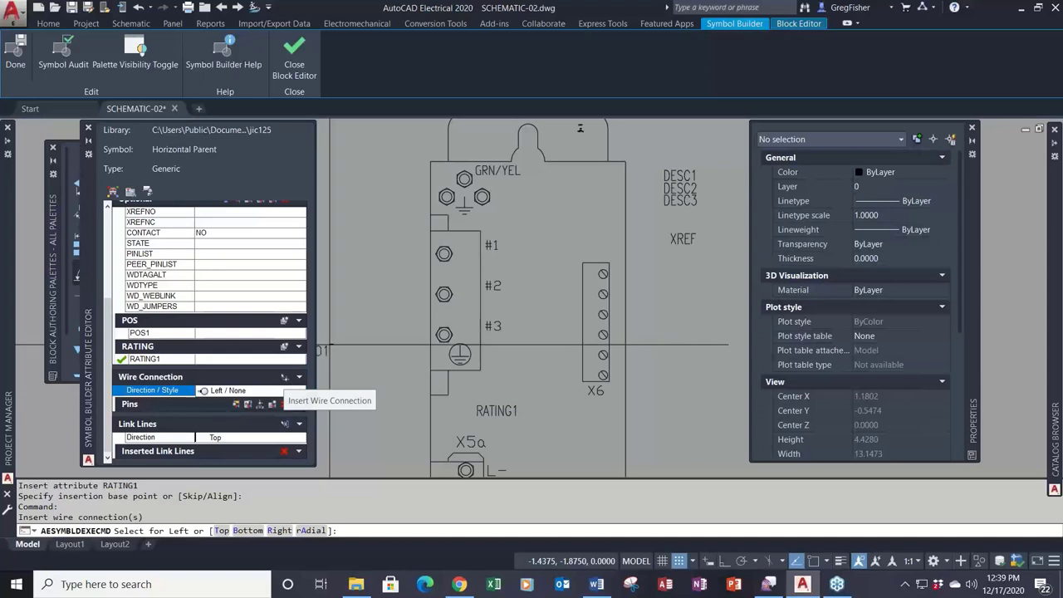
scroll(430, 251, "up", 5)
scroll(444, 264, "down", 2)
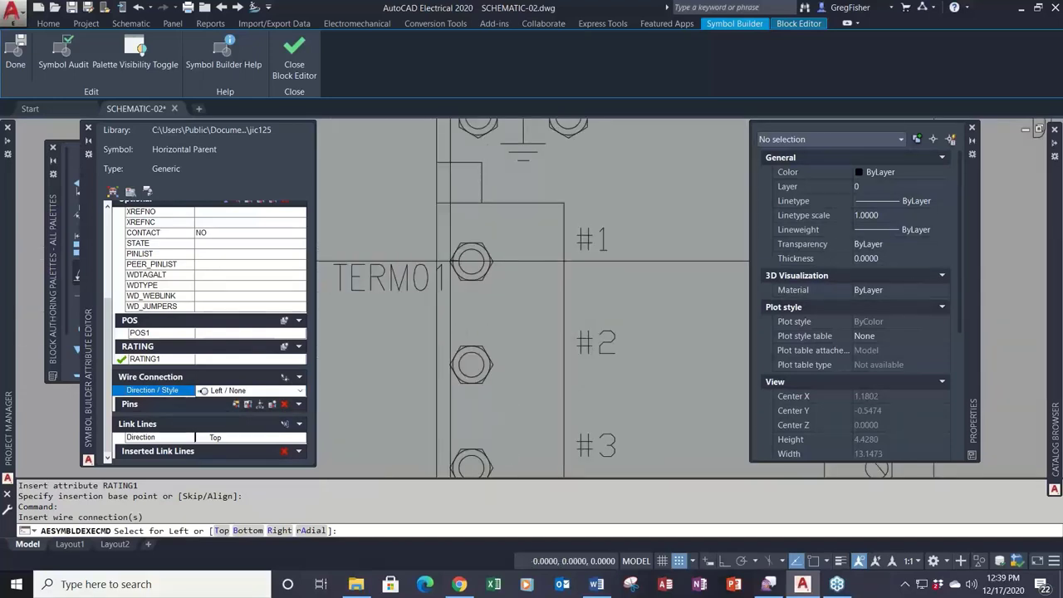
left_click(471, 261)
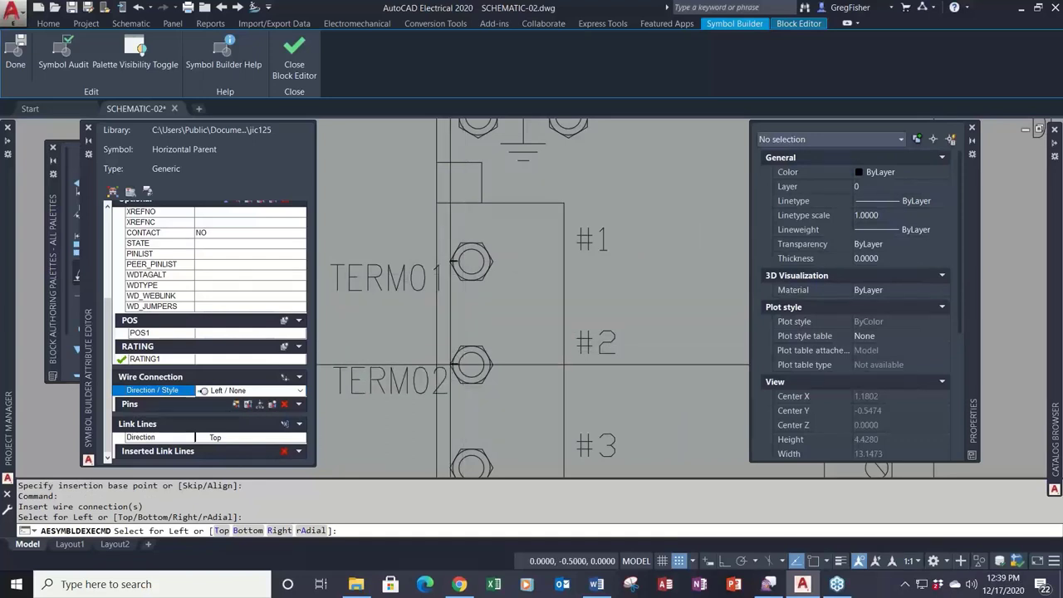
left_click(472, 364)
middle_click_drag(473, 396, 490, 272)
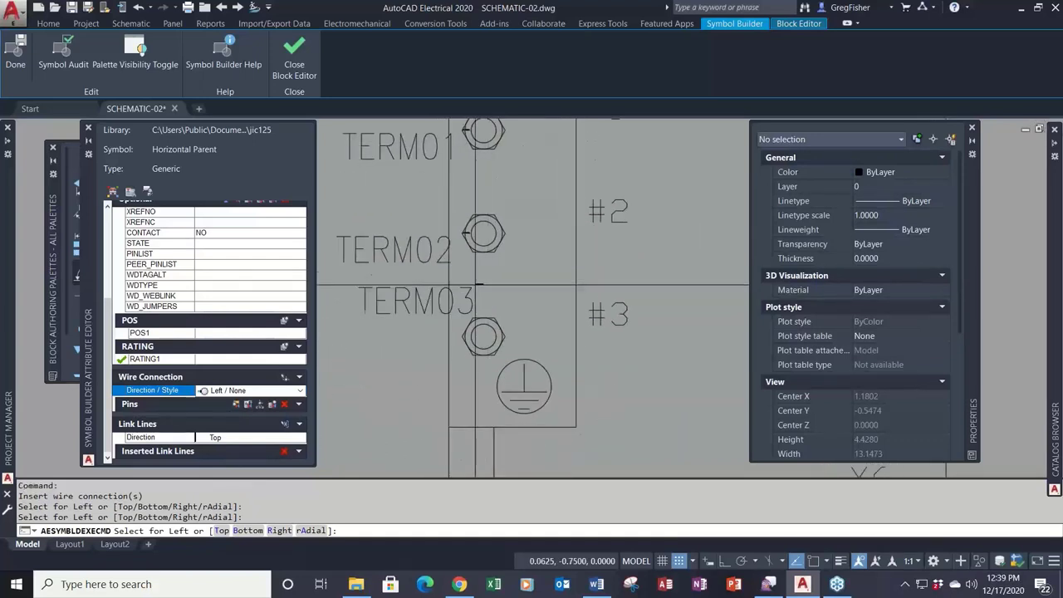
left_click(490, 336)
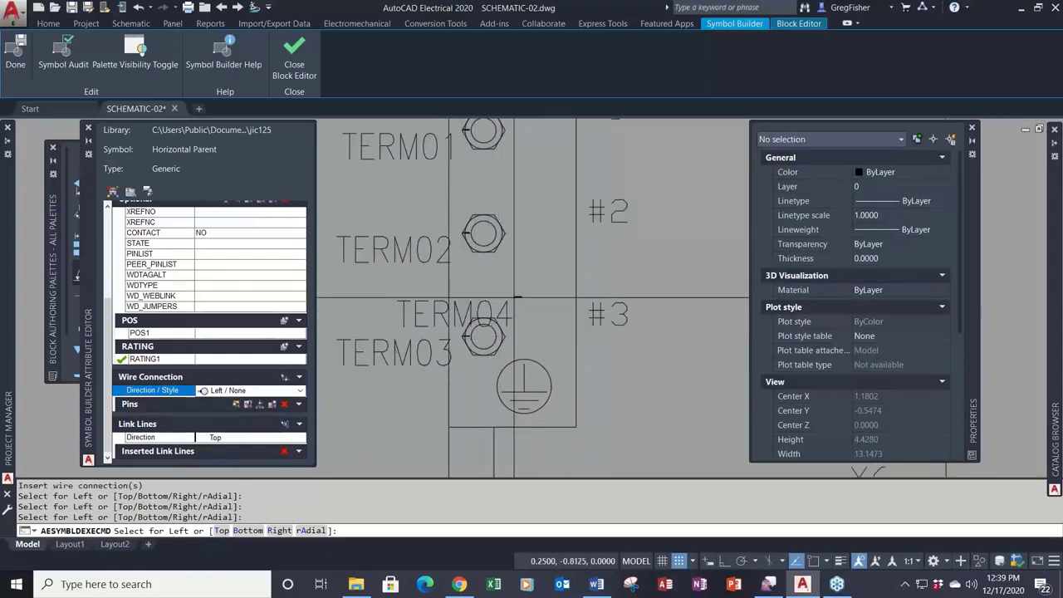
key("Escape")
Step: Change the justification of the TERM01, TERM02 and TERM03 attributes to Middle left
middle_click_drag(513, 298, 516, 323)
middle_click_drag(420, 238, 429, 246)
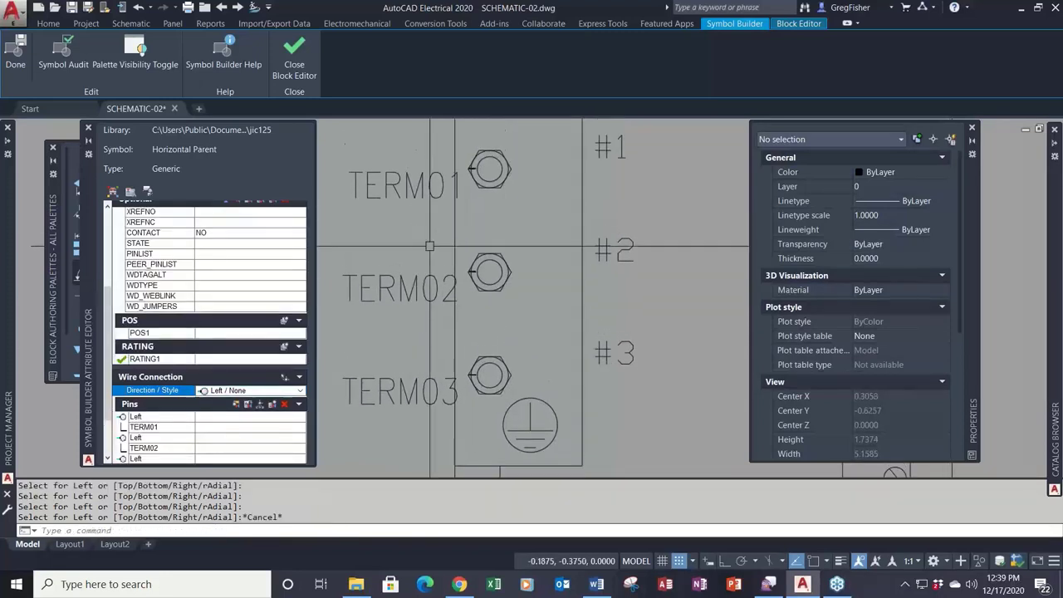
left_click(416, 143)
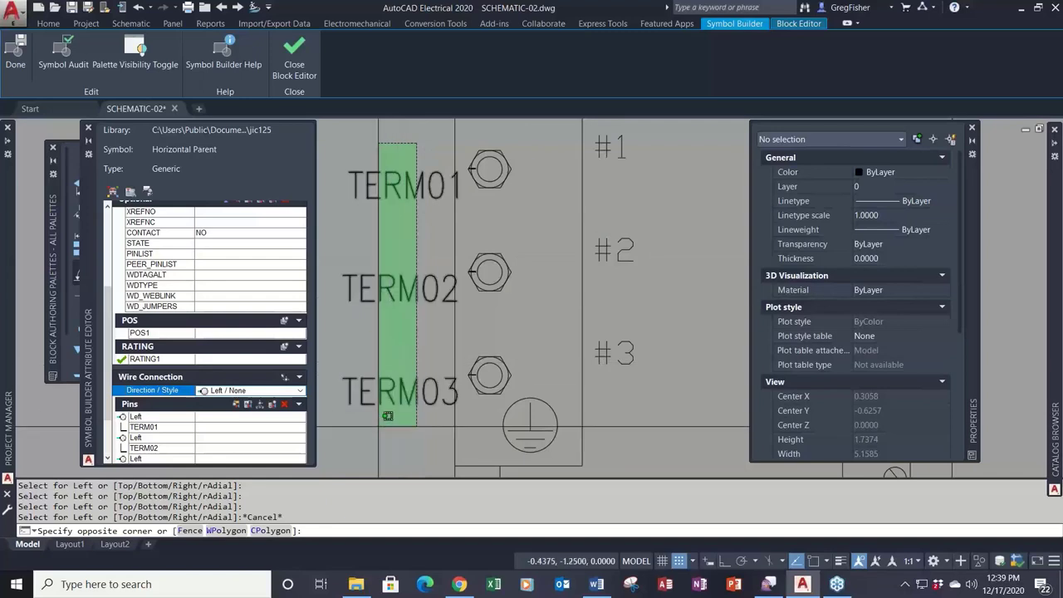
left_click(388, 415)
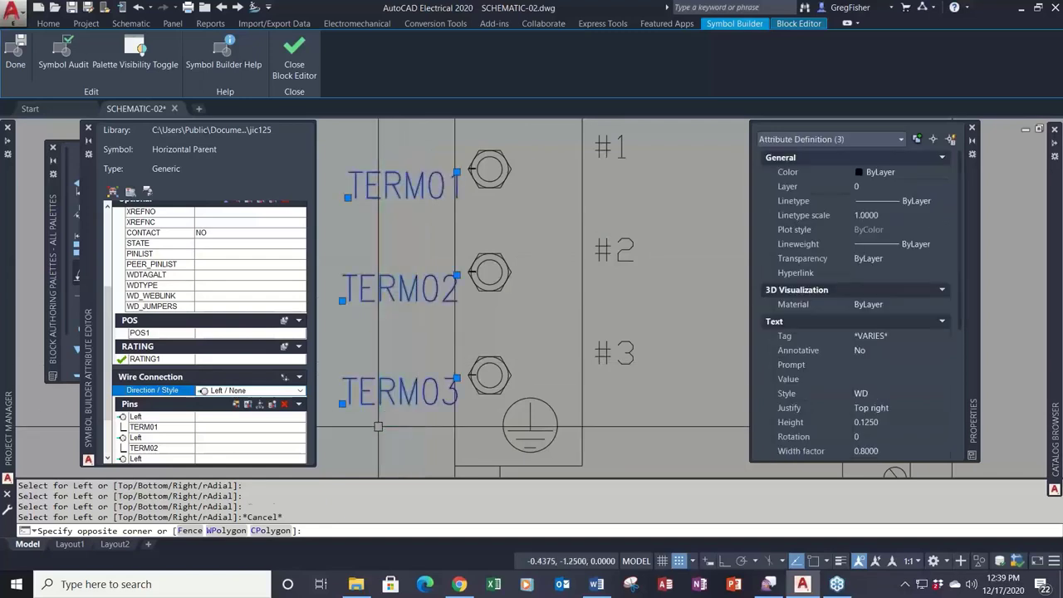
left_click(910, 410)
left_click(910, 410)
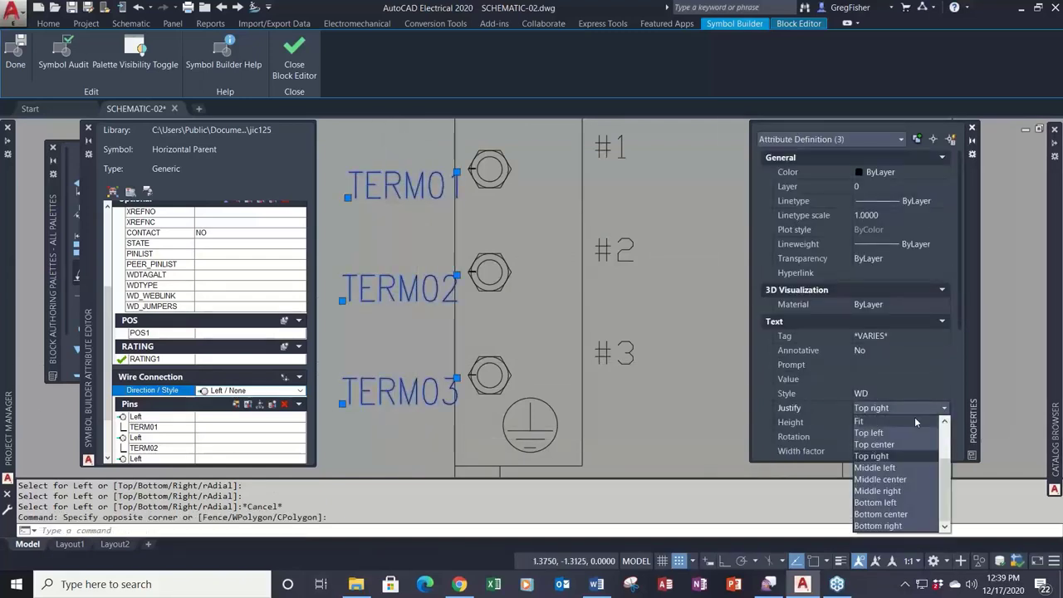
left_click(922, 466)
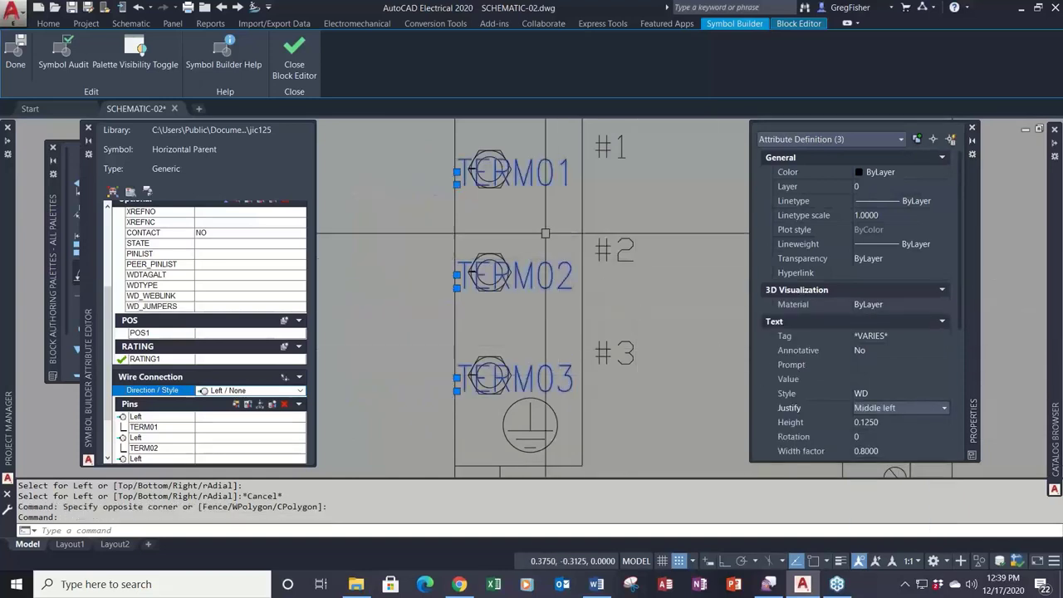
Step: Move the TERM01, TERM02 and TERM03 attributes from their insertion point to just right of their screw terminals
type("M")
key("Return")
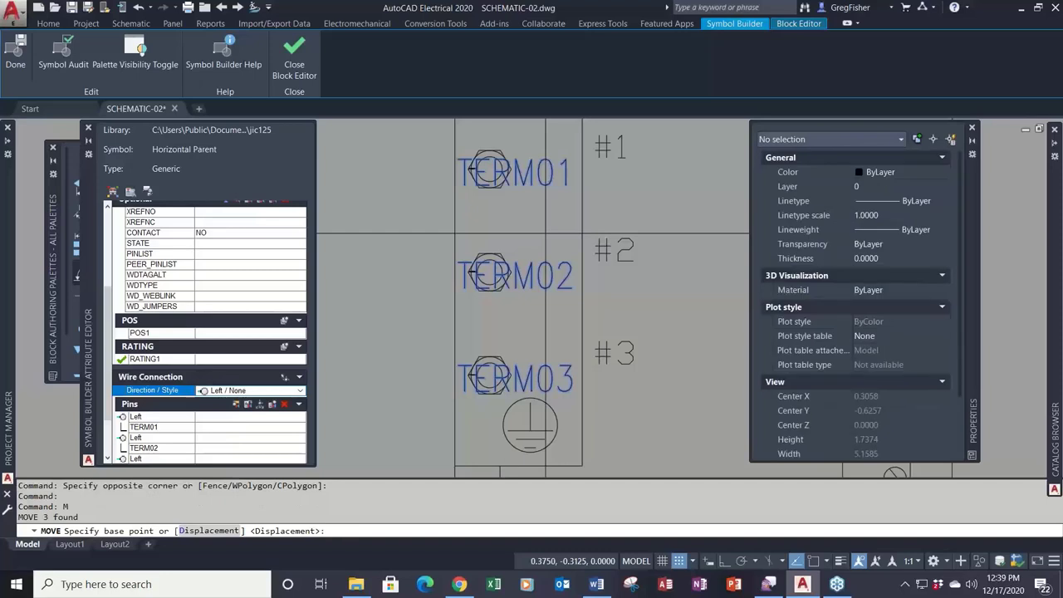
right_click(481, 207, "shift")
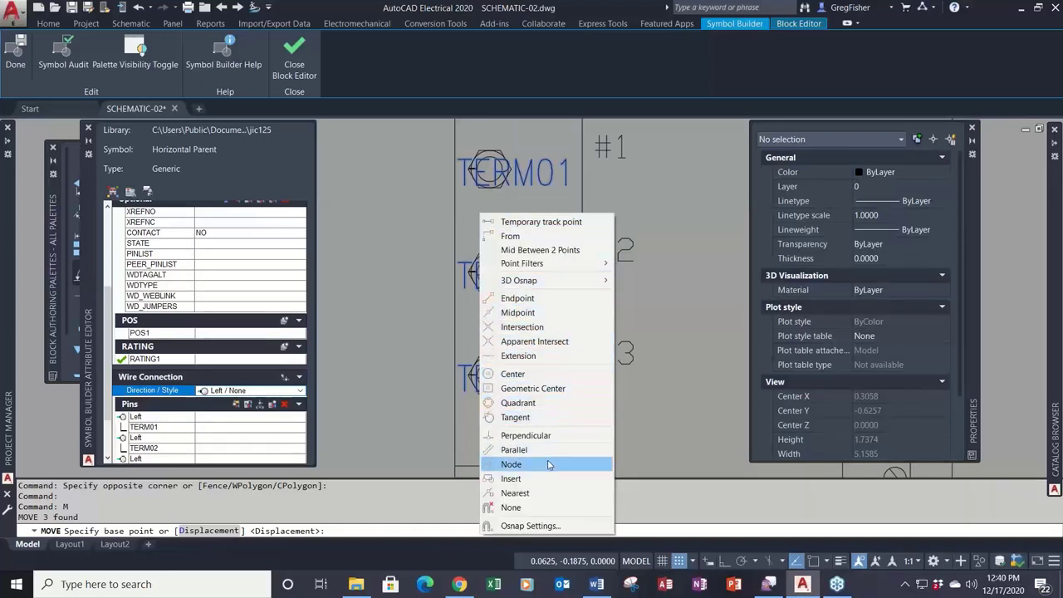
left_click(511, 478)
left_click(532, 169)
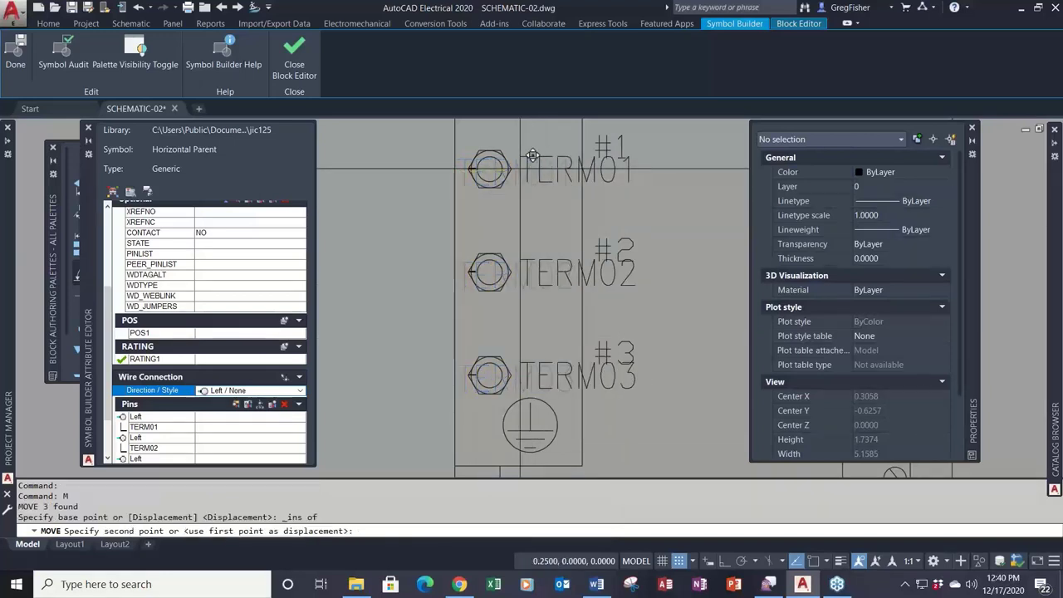
left_click(520, 169)
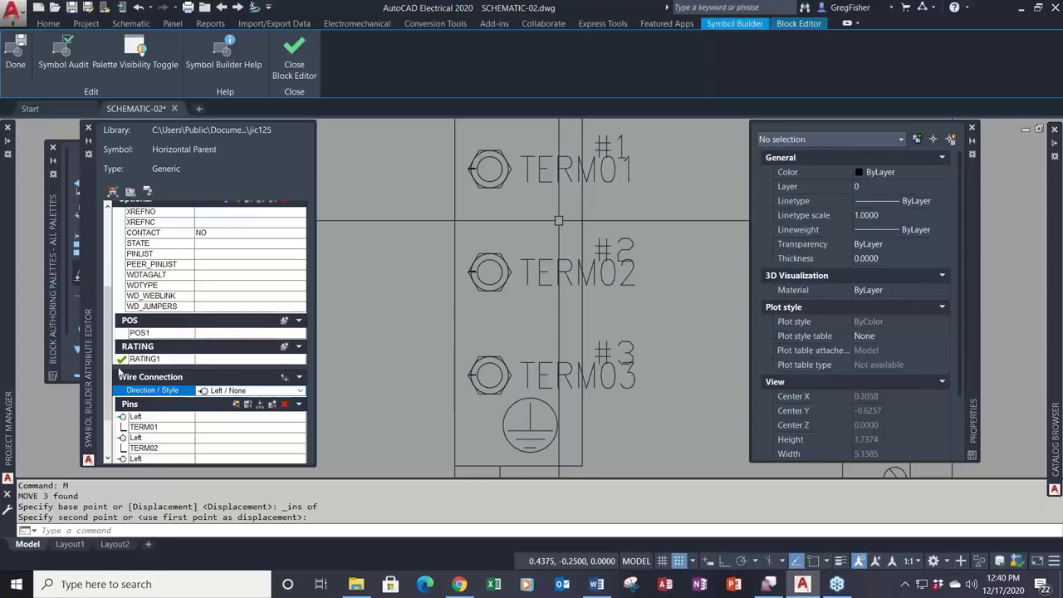
Step: Set the pin values of TERM01, TERM02 and TERM03 to A1, A2 and A3
scroll(106, 376, "down", 3)
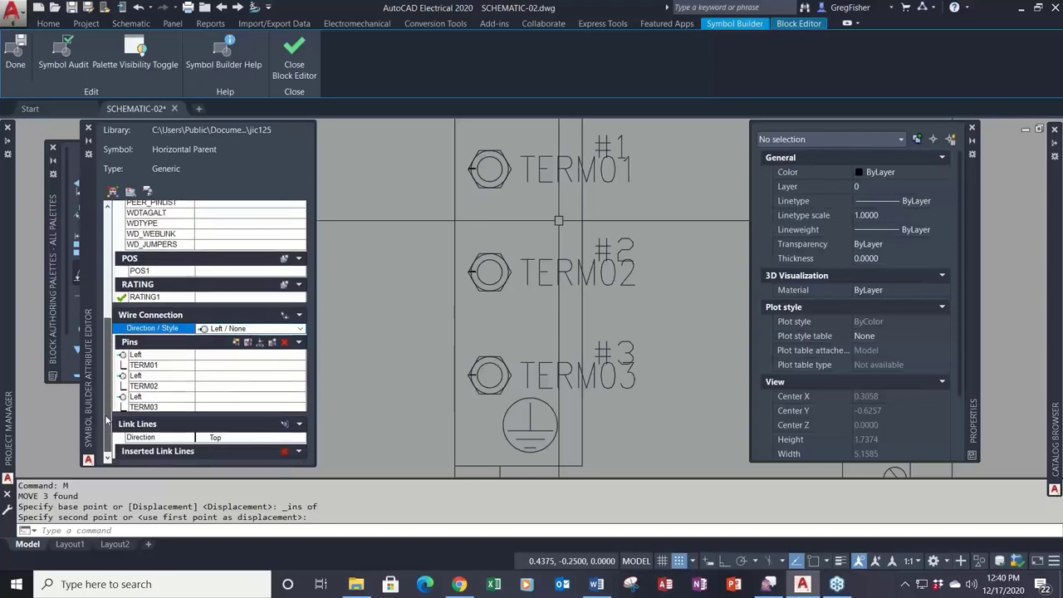
left_click(209, 368)
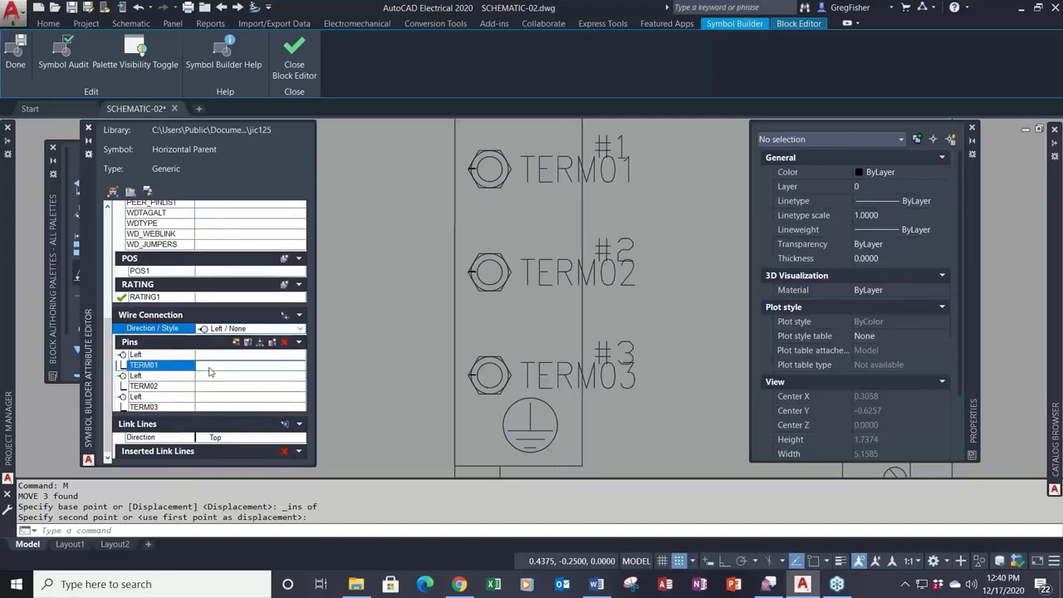
left_click(209, 366)
type("A1")
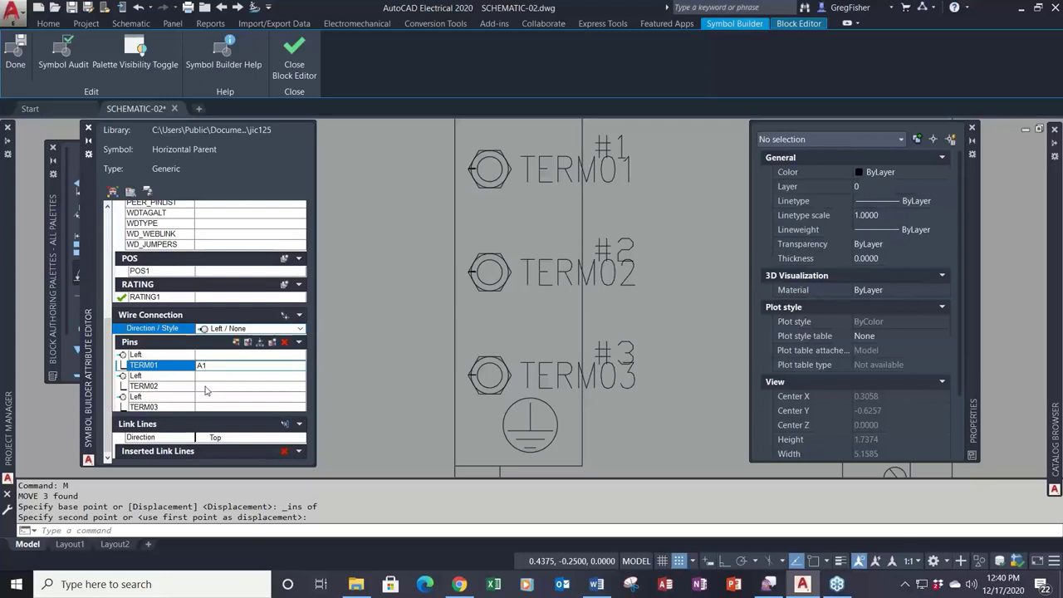
left_click(206, 387)
left_click(206, 388)
type("A2")
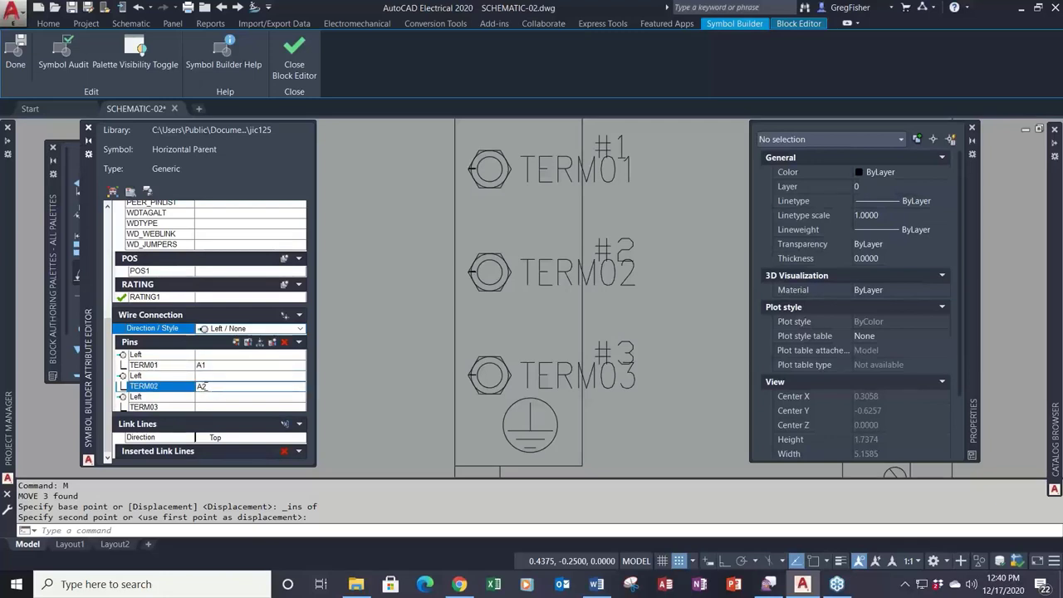
left_click(205, 406)
left_click(205, 406)
type("A3")
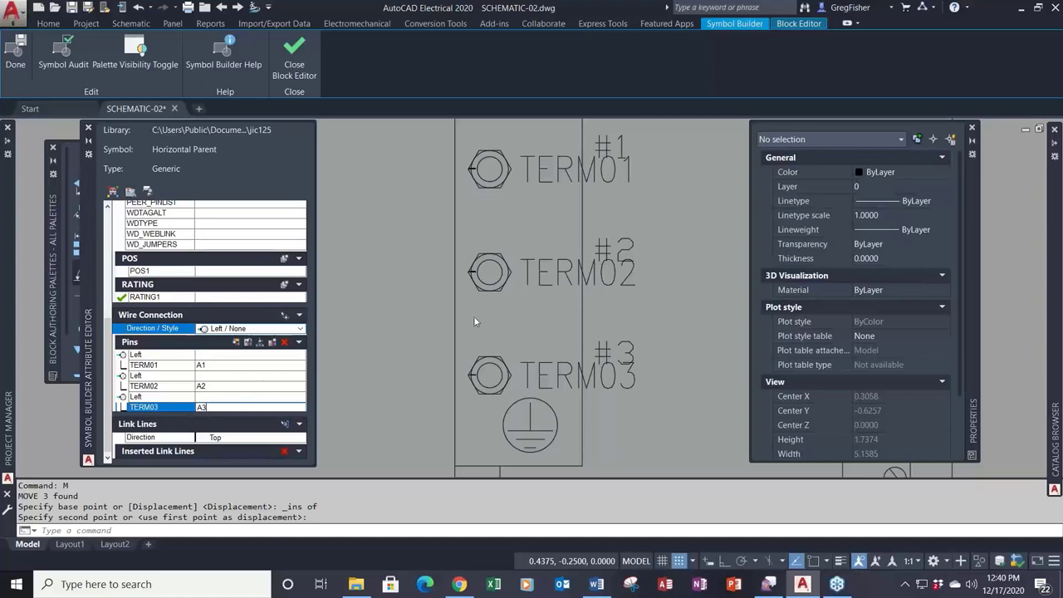
Step: Insert Right / None wire connections on the six terminals of the X6 connector, working from top to bottom
scroll(686, 235, "down", 2)
middle_click_drag(686, 236, 489, 231)
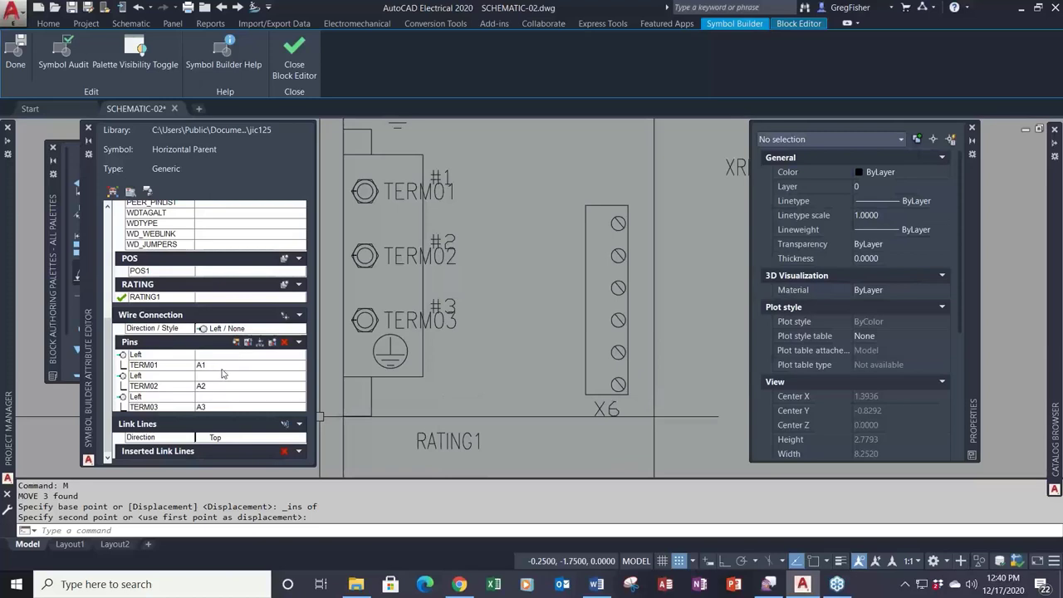
left_click(270, 330)
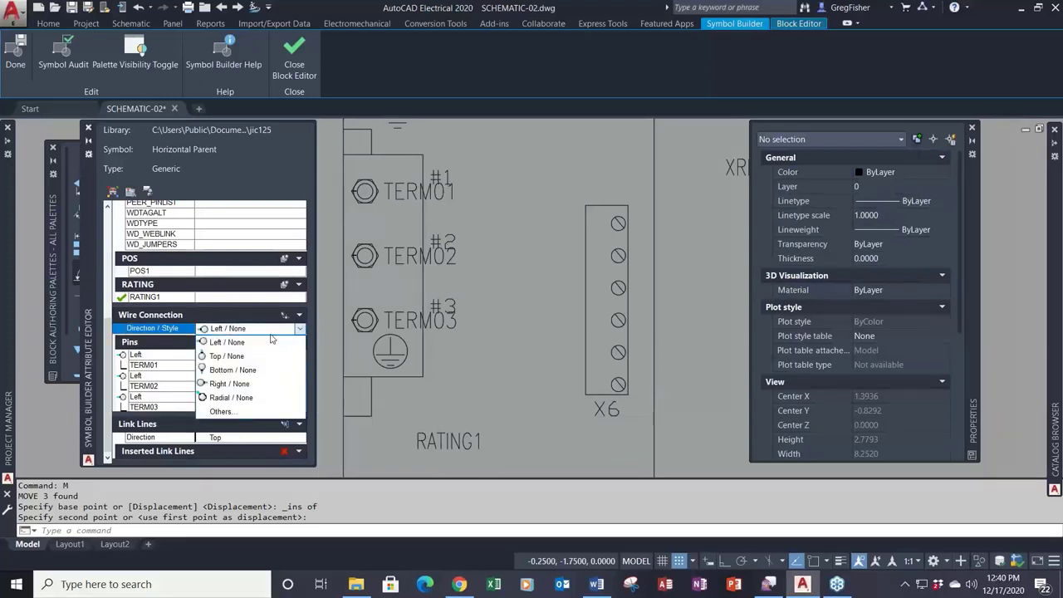
left_click(260, 383)
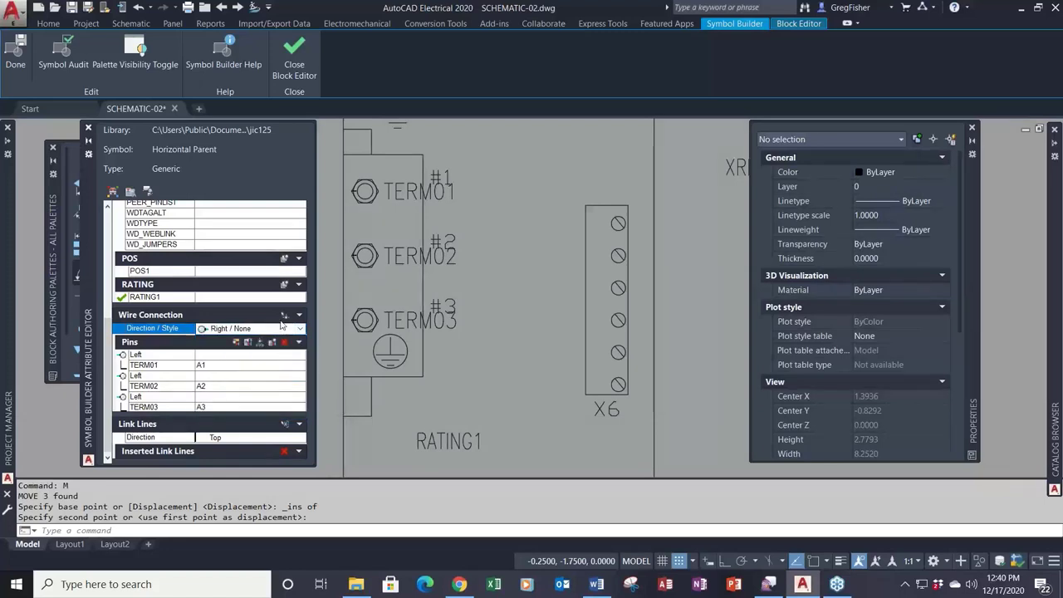
left_click(282, 318)
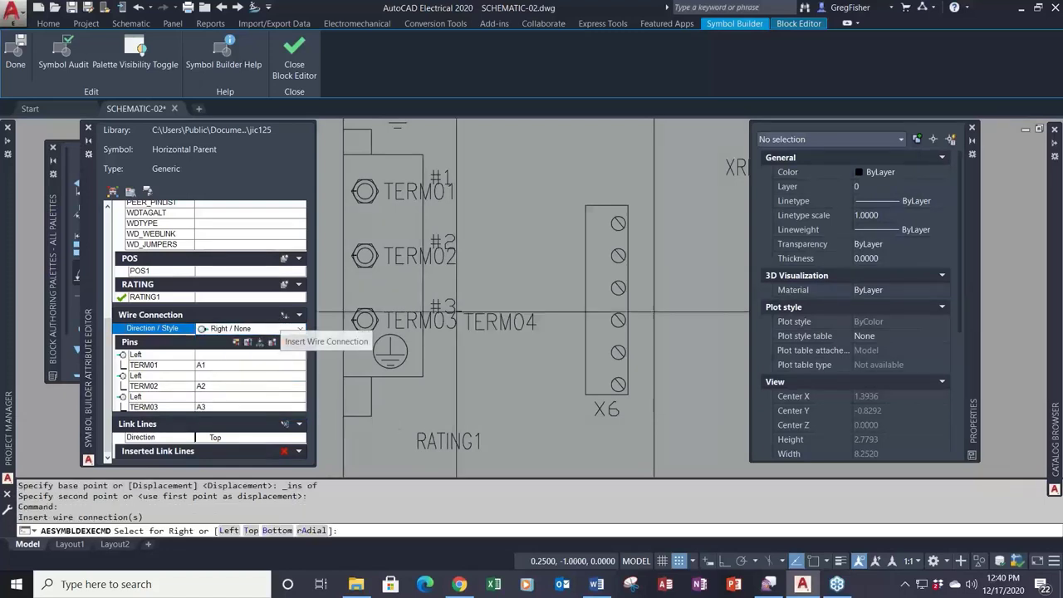
left_click(626, 223)
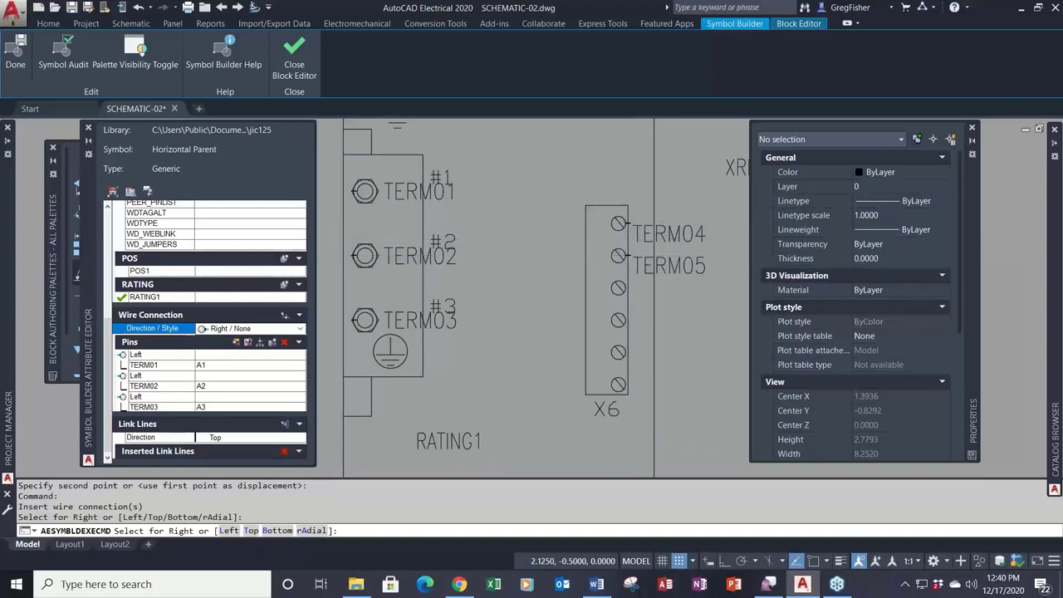
left_click(626, 255)
left_click(625, 287)
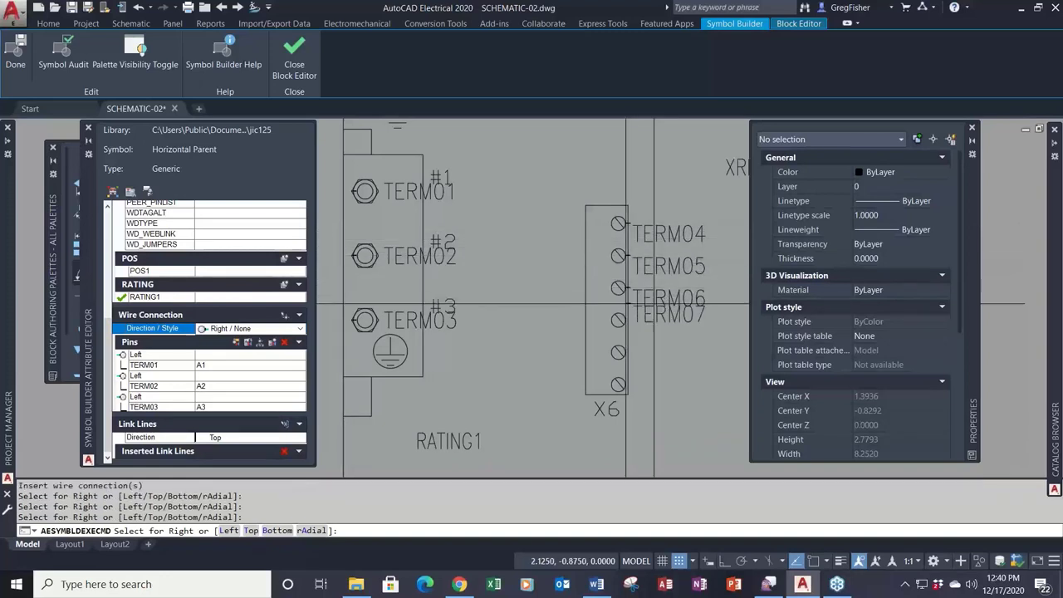
left_click(626, 319)
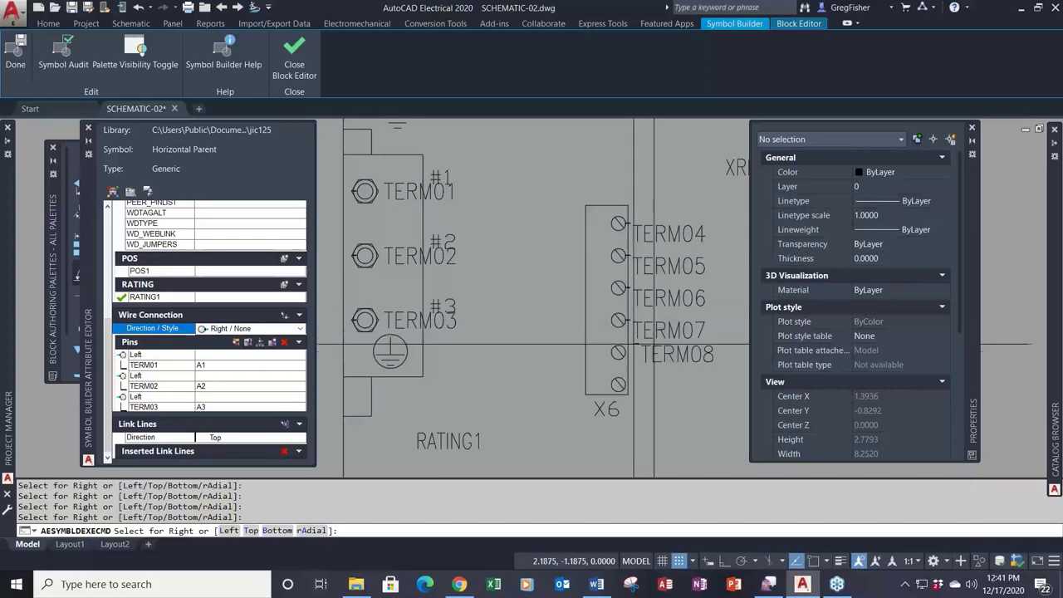
left_click(626, 352)
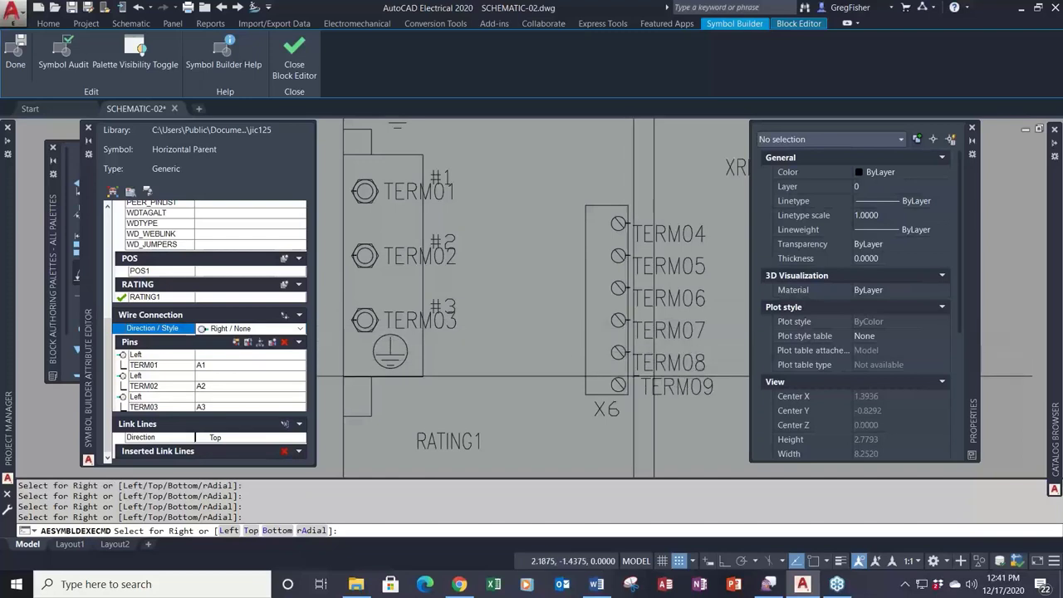
left_click(626, 385)
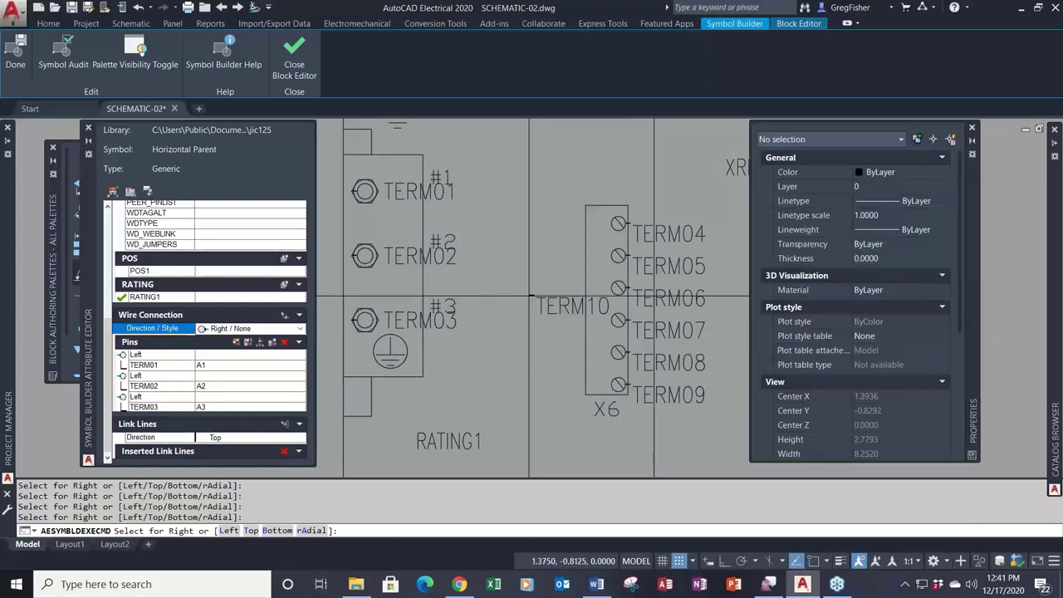
key("Escape")
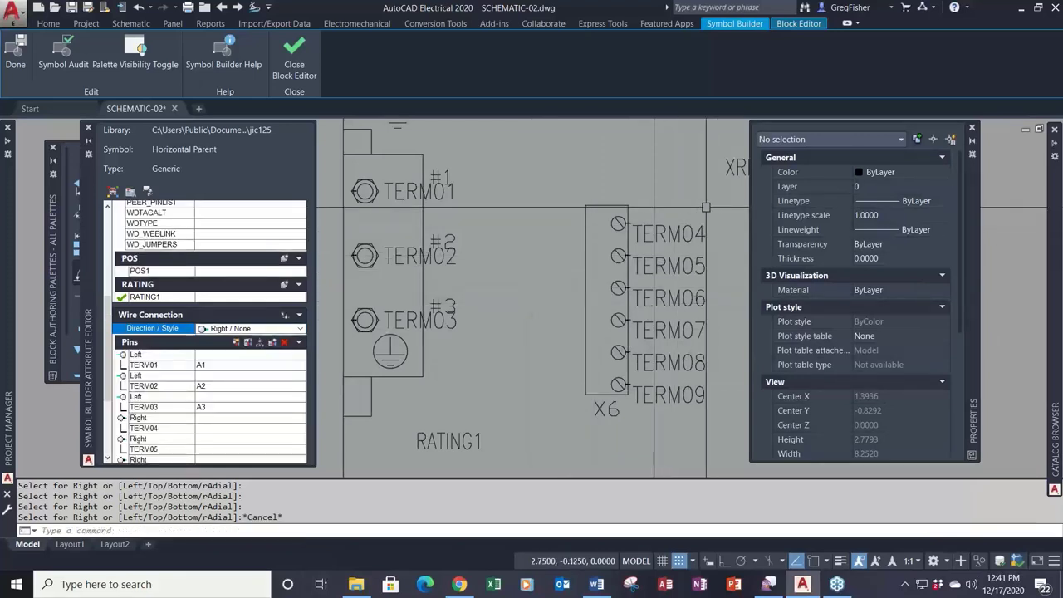
Step: Change the justification of the TERM04 through TERM09 attributes to Middle right
left_click(705, 208)
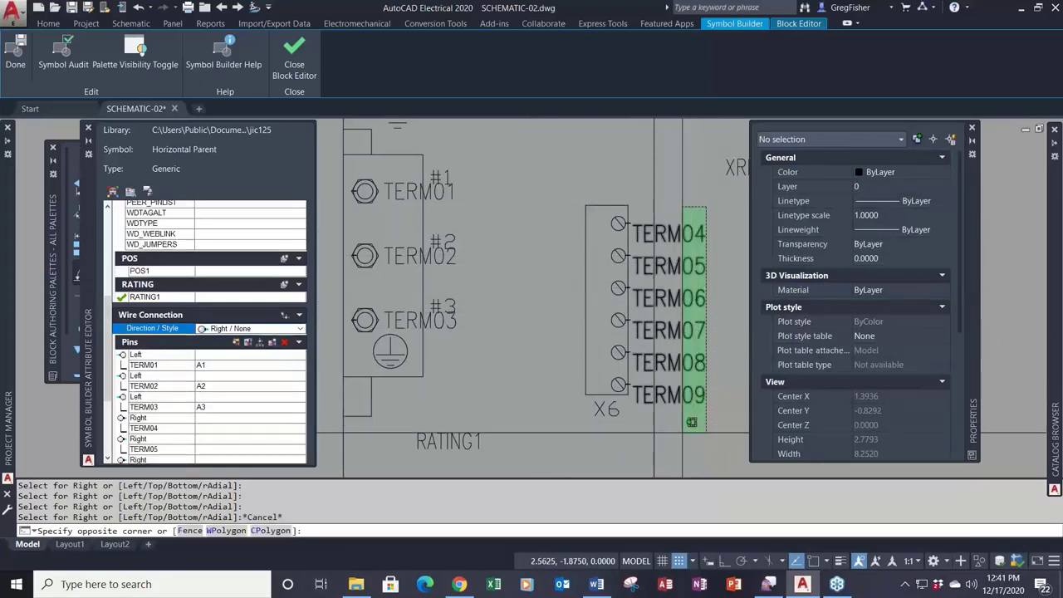
left_click(681, 431)
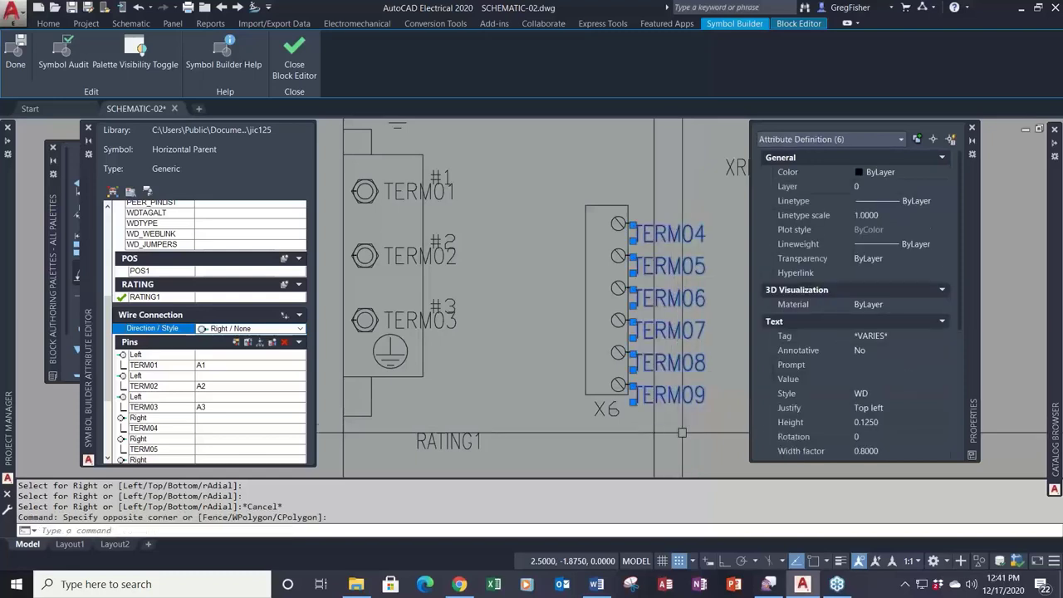
left_click(911, 408)
left_click(911, 408)
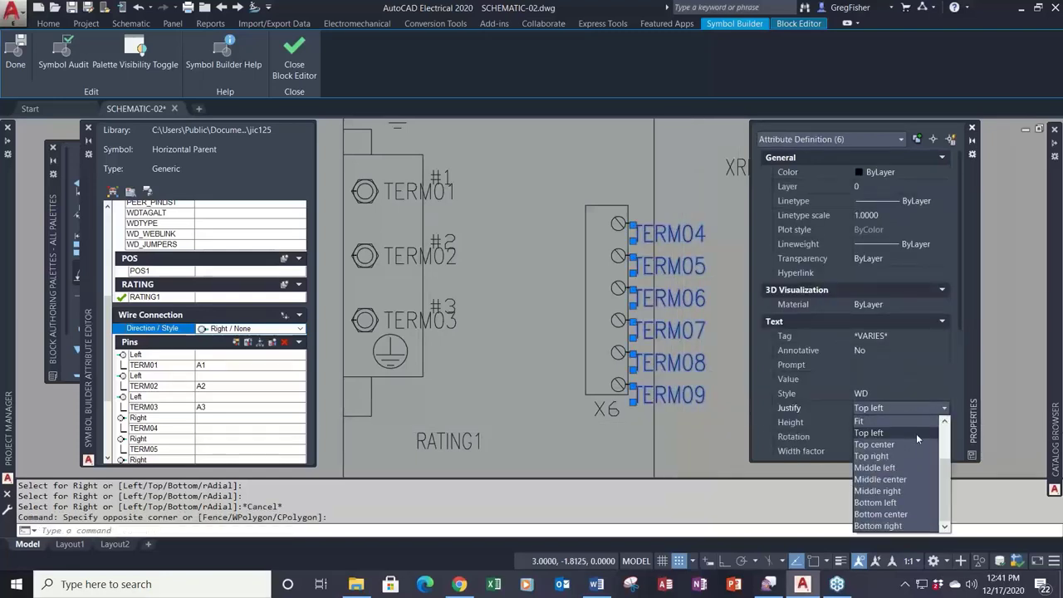
left_click(916, 486)
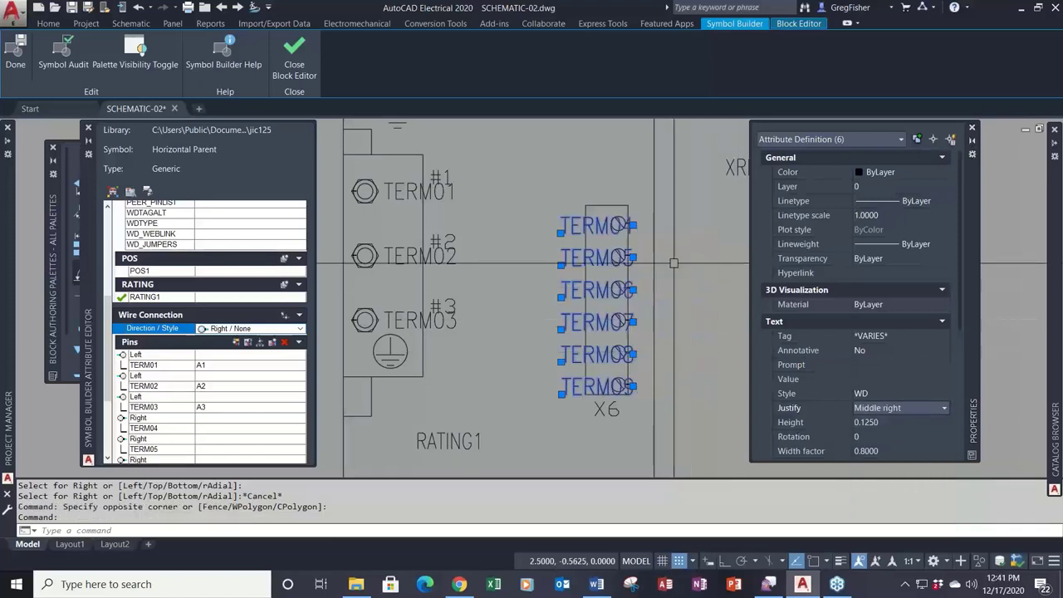
Step: Move the TERM04 through TERM09 attributes from their insertion point to just left of the X6 terminal circles
type("m")
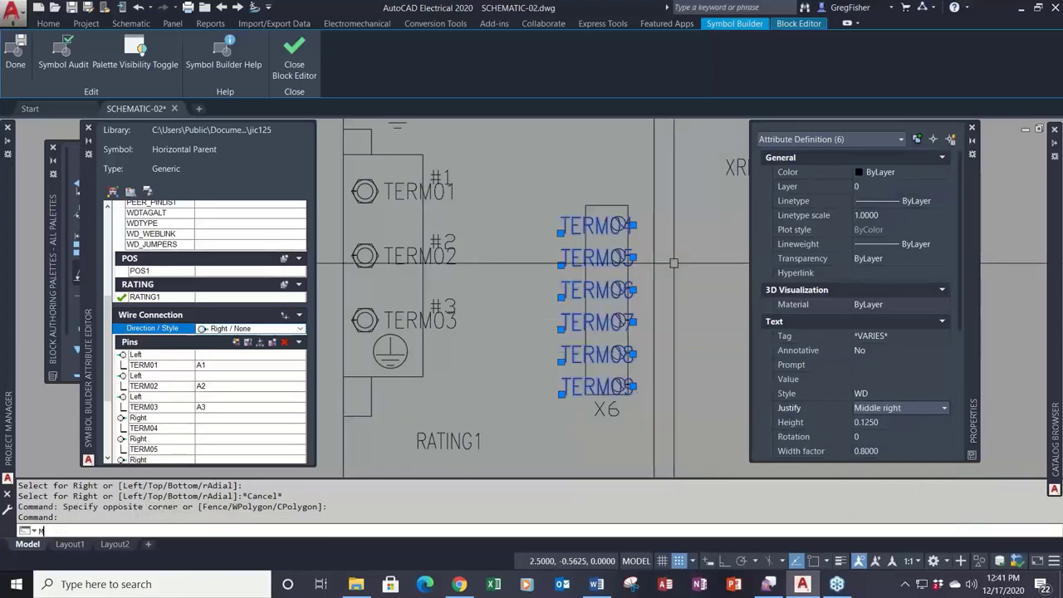
key("Return")
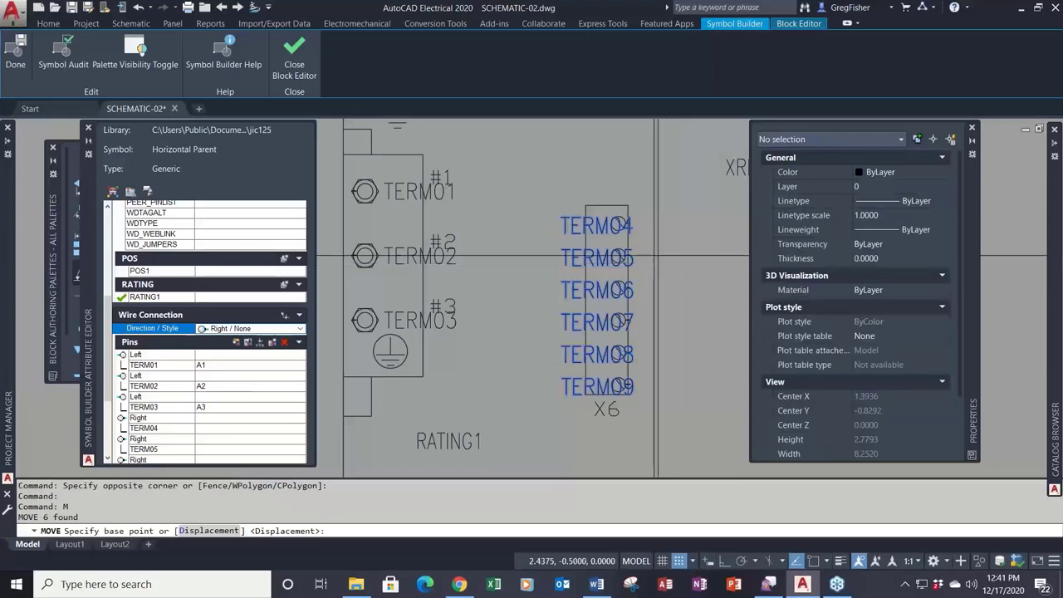
right_click(659, 251, "shift")
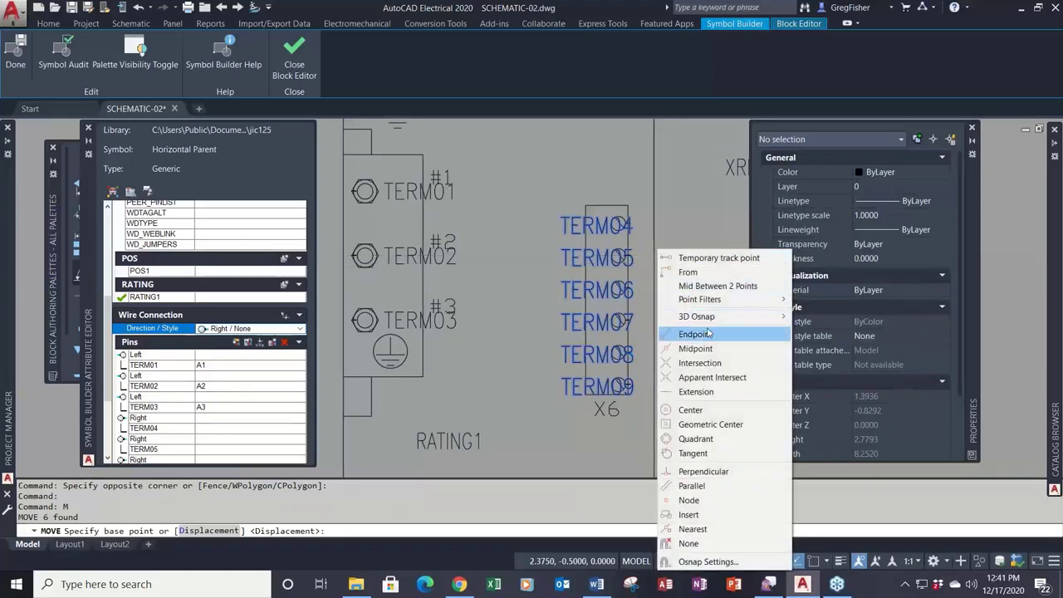
left_click(719, 515)
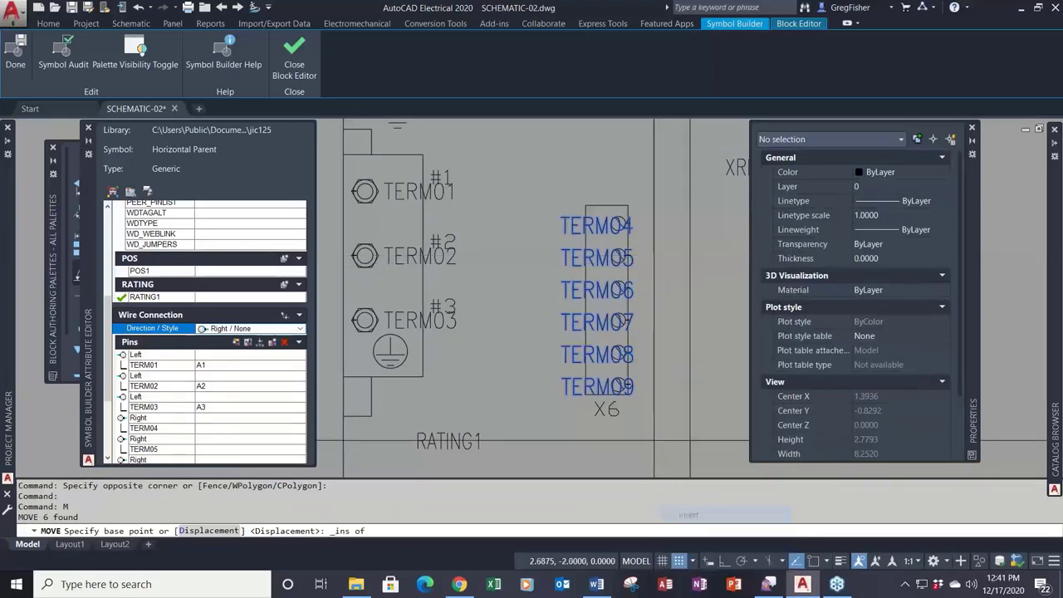
left_click(631, 224)
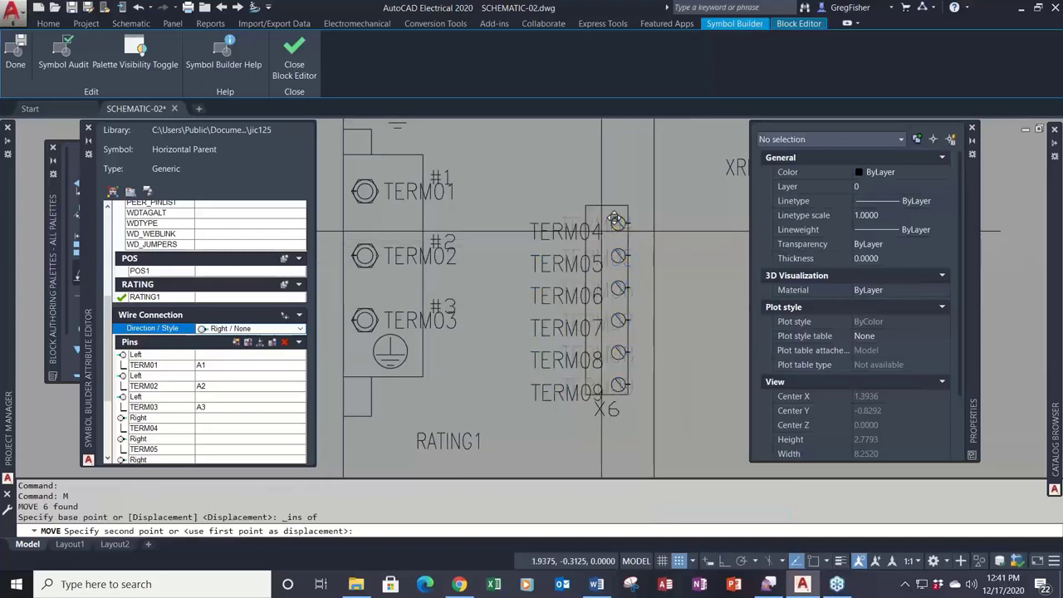
left_click(622, 212)
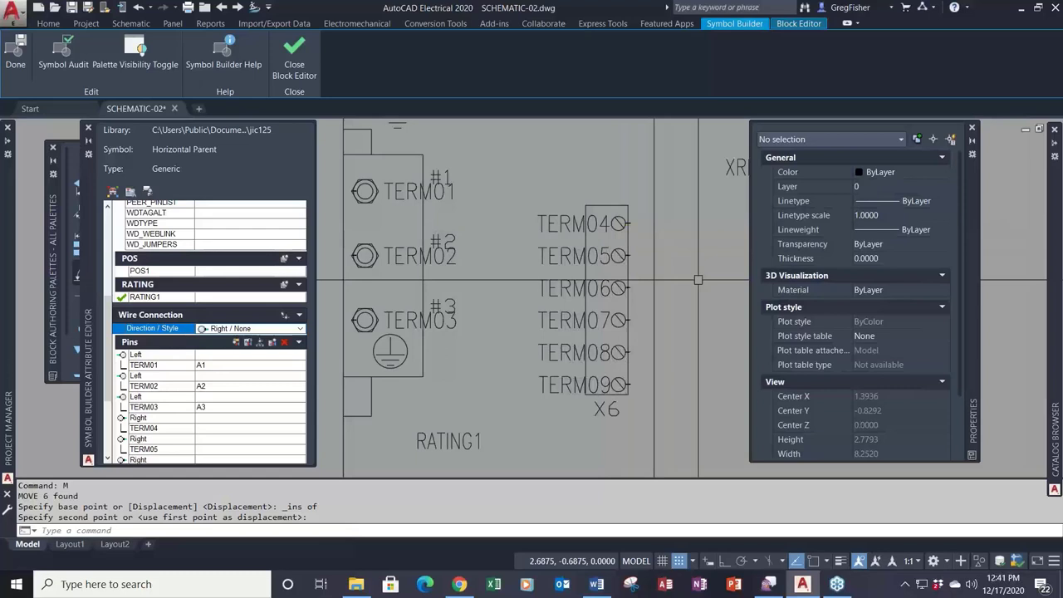
Step: Number the pins TERM04 through TERM09 from 1 to 6 in order
left_click_drag(108, 395, 107, 434)
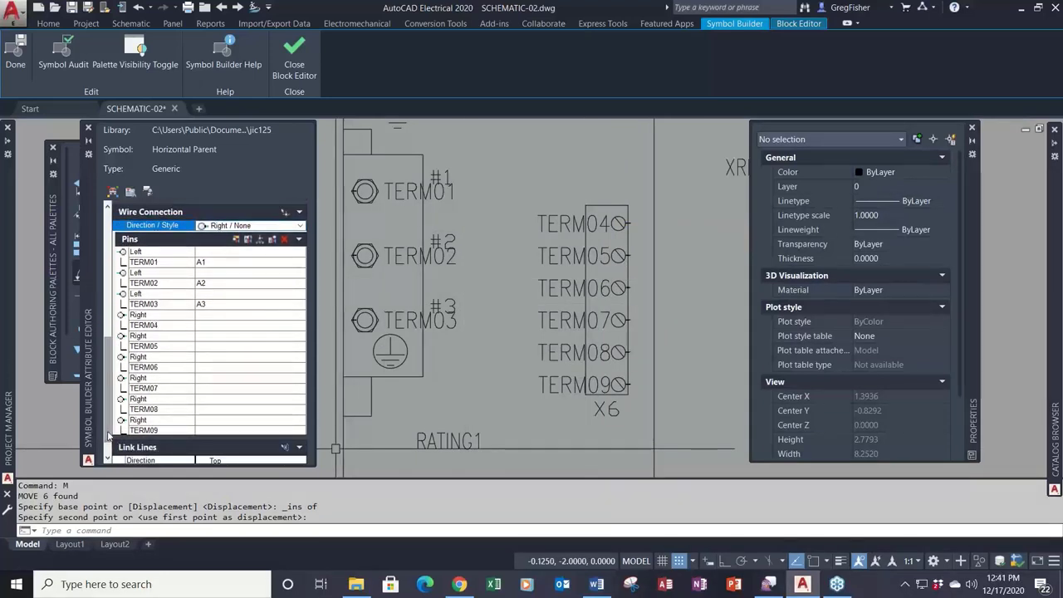
left_click(212, 328)
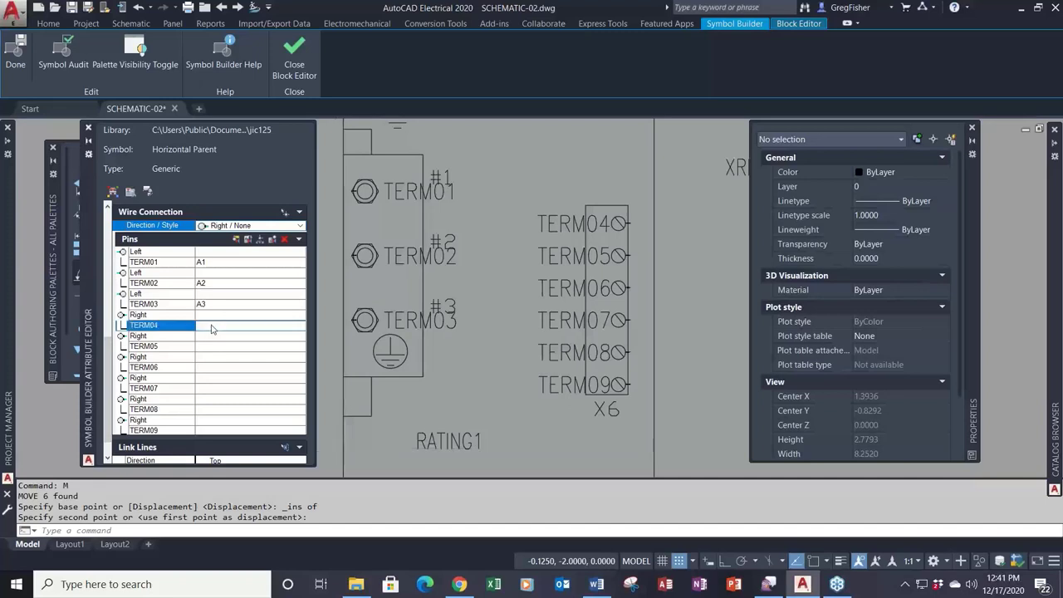
type("1")
key("Return")
type("2")
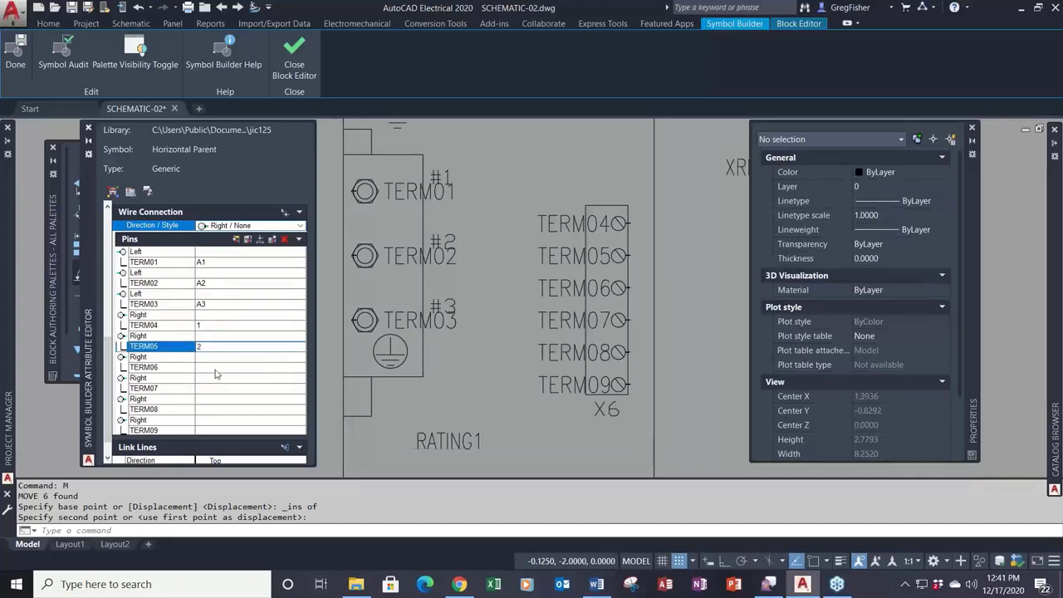
key("Return")
type("3")
left_click(213, 390)
type("4")
left_click(213, 410)
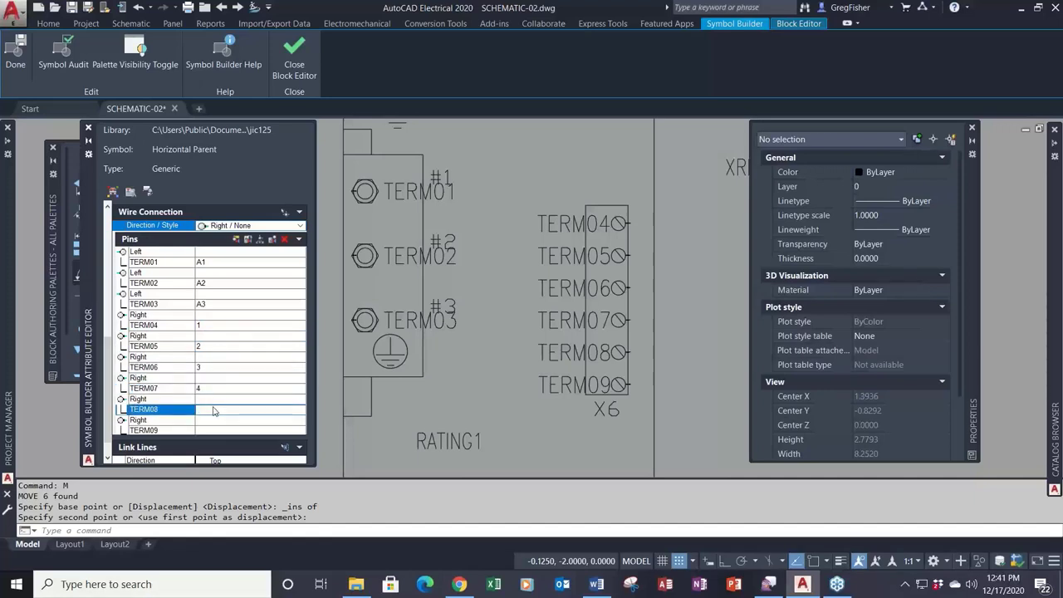
type("5")
left_click(221, 430)
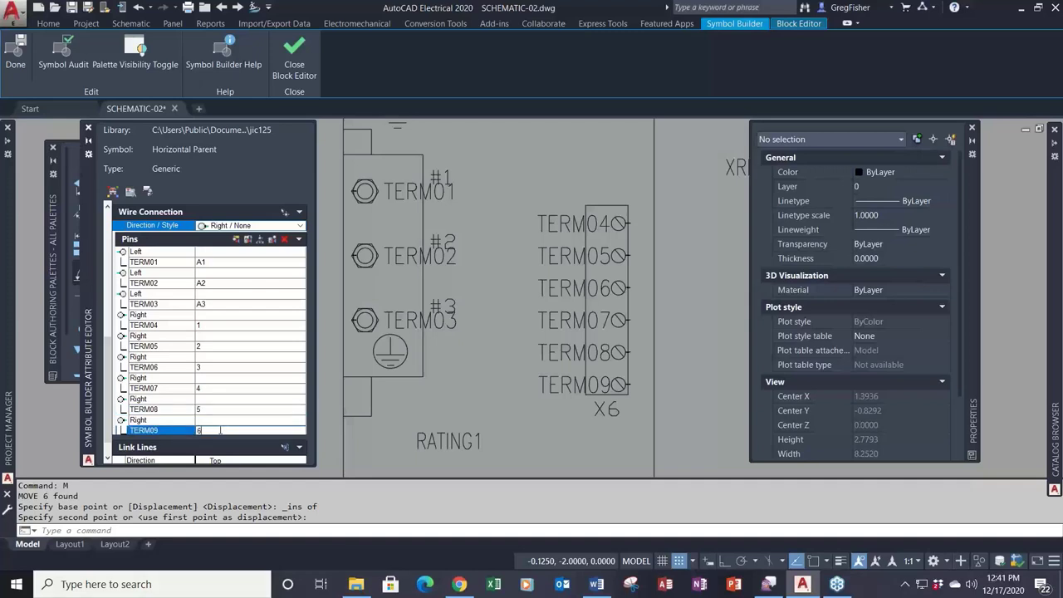
key("Return")
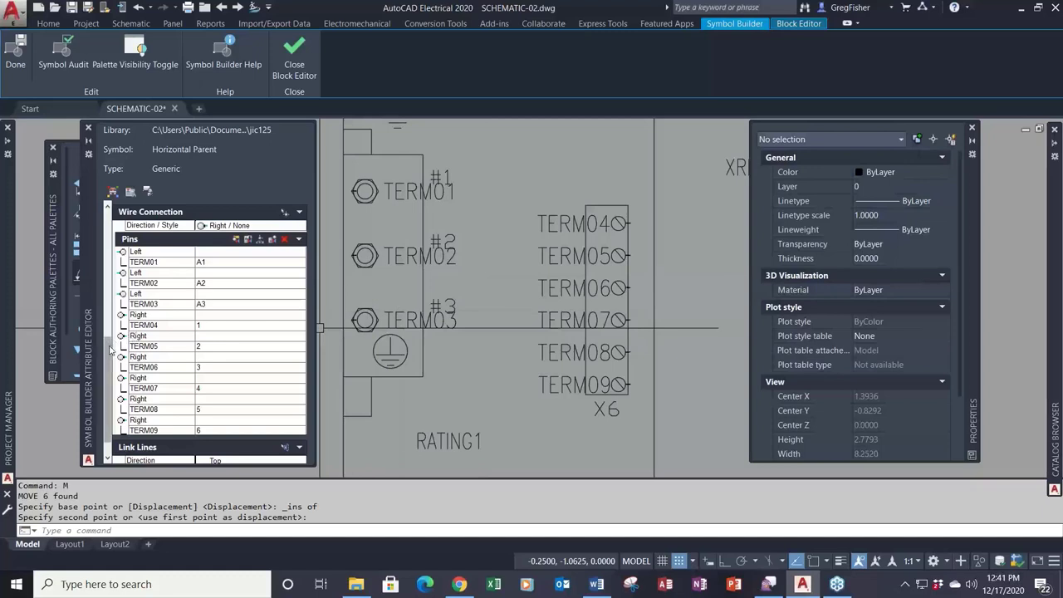
Step: Finish editing the symbol and set its catalog lookup symbol name to (DR) Drives in the save settings
left_click_drag(110, 350, 103, 312)
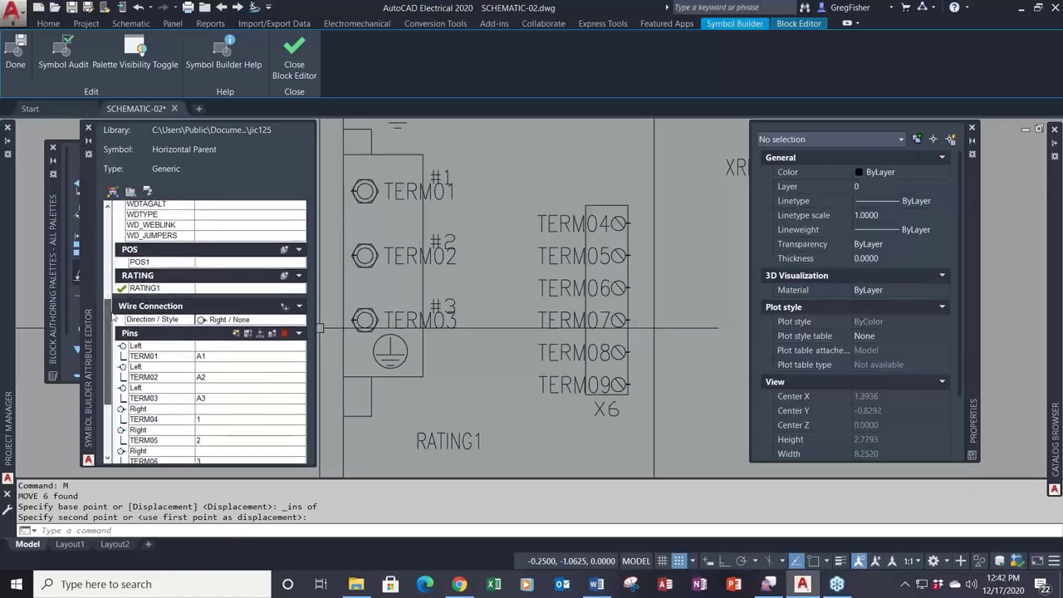
scroll(545, 256, "down", 8)
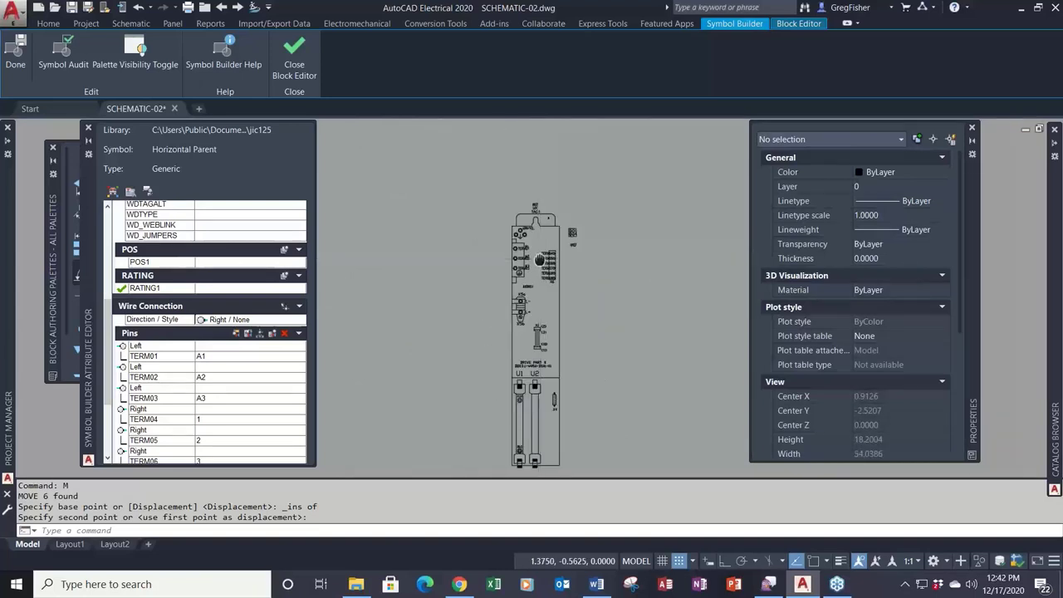
middle_click_drag(541, 260, 501, 220)
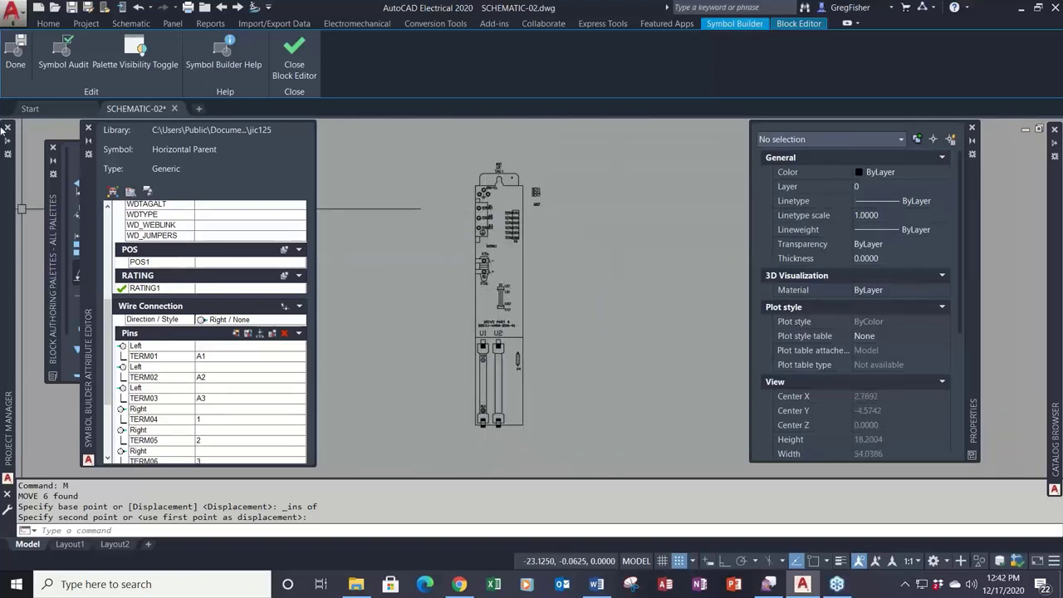
left_click(18, 55)
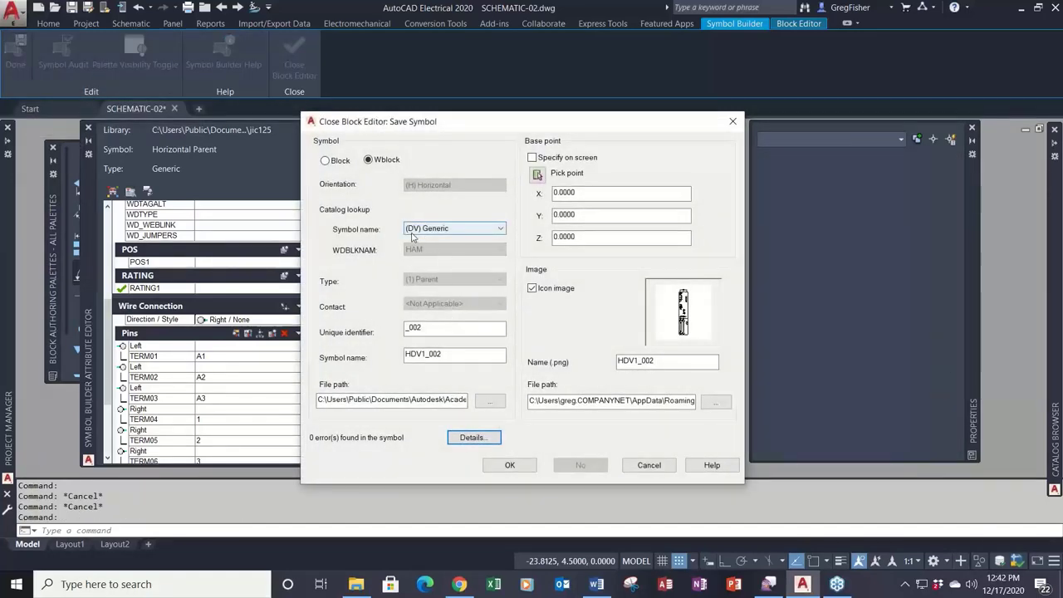
left_click(496, 230)
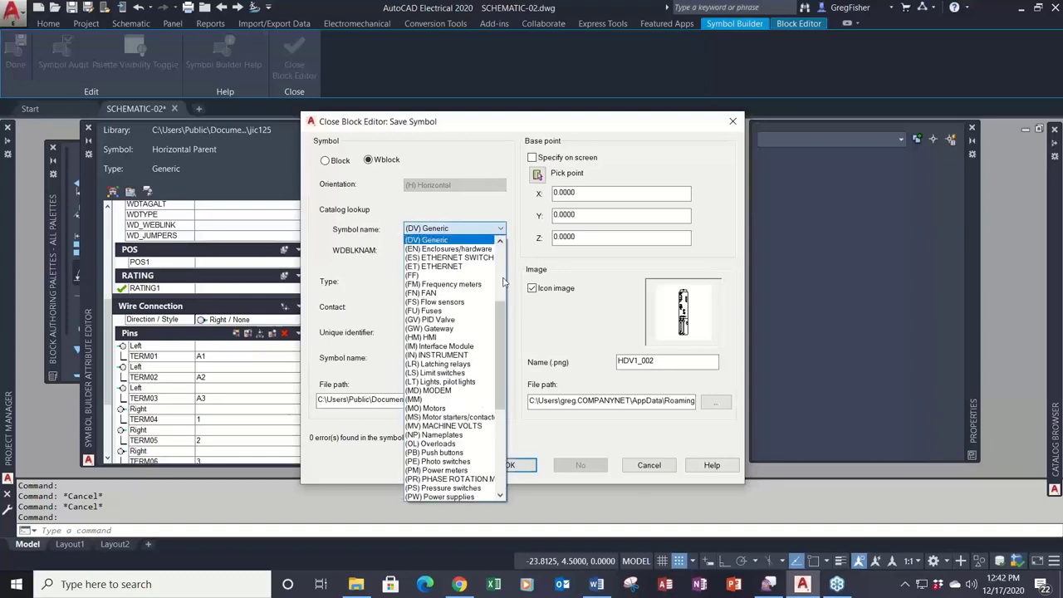
left_click(500, 242)
left_click(500, 242)
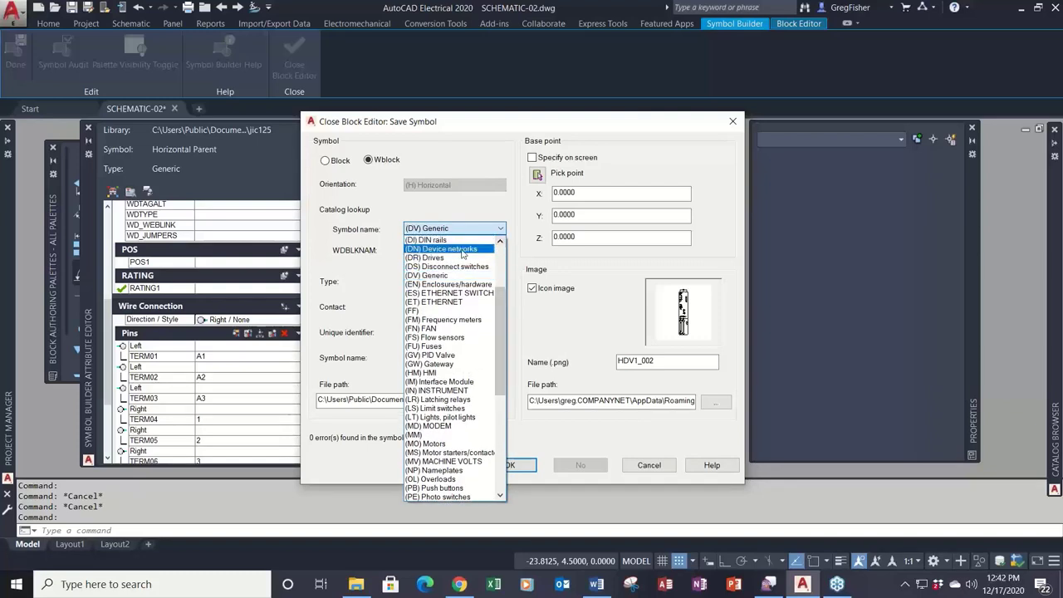
left_click(451, 259)
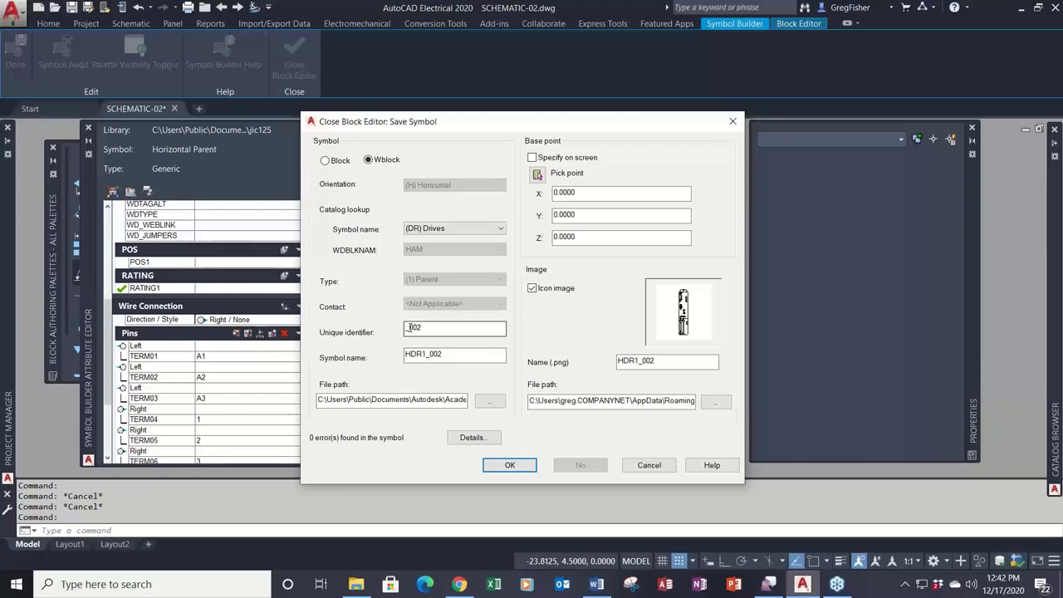
Step: Set the symbol's unique identifier to _INDRAMAT DRIVE and its file path to C:\1_Webinar
left_click_drag(409, 328, 453, 328)
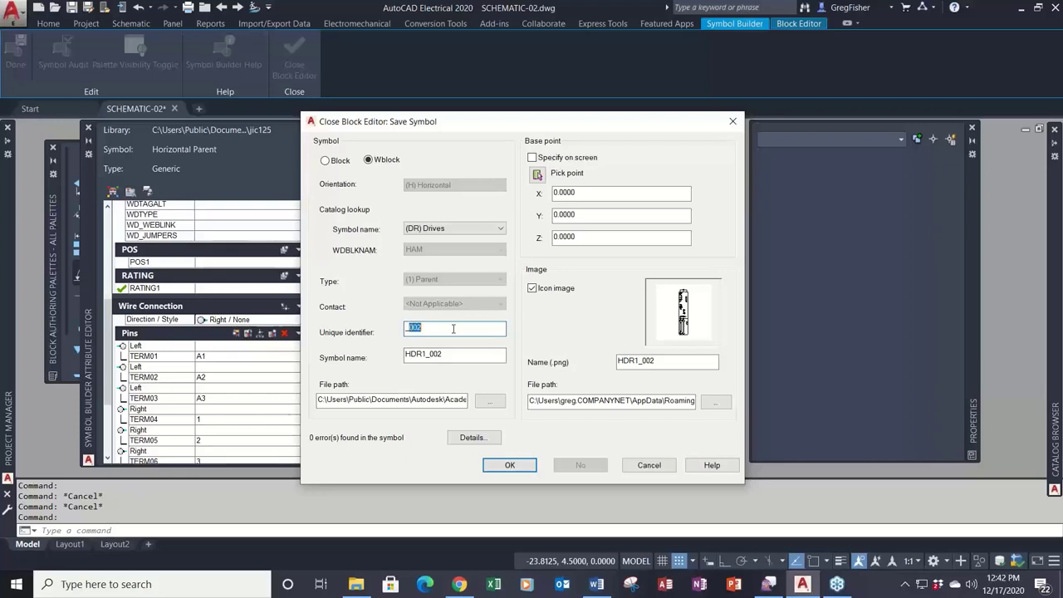
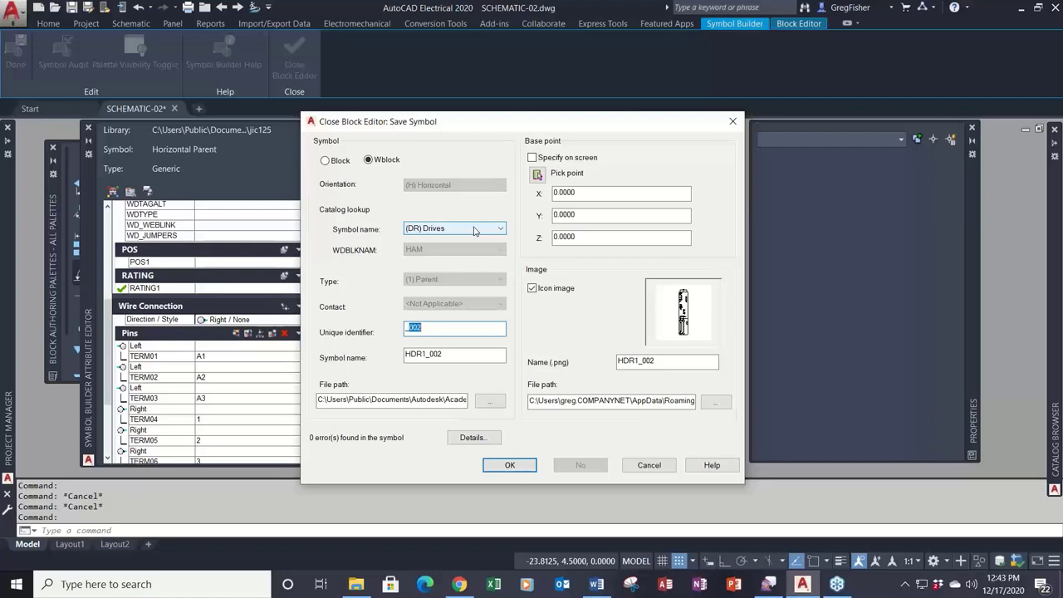
type("_INDRAMAT DRIVE")
left_click(489, 400)
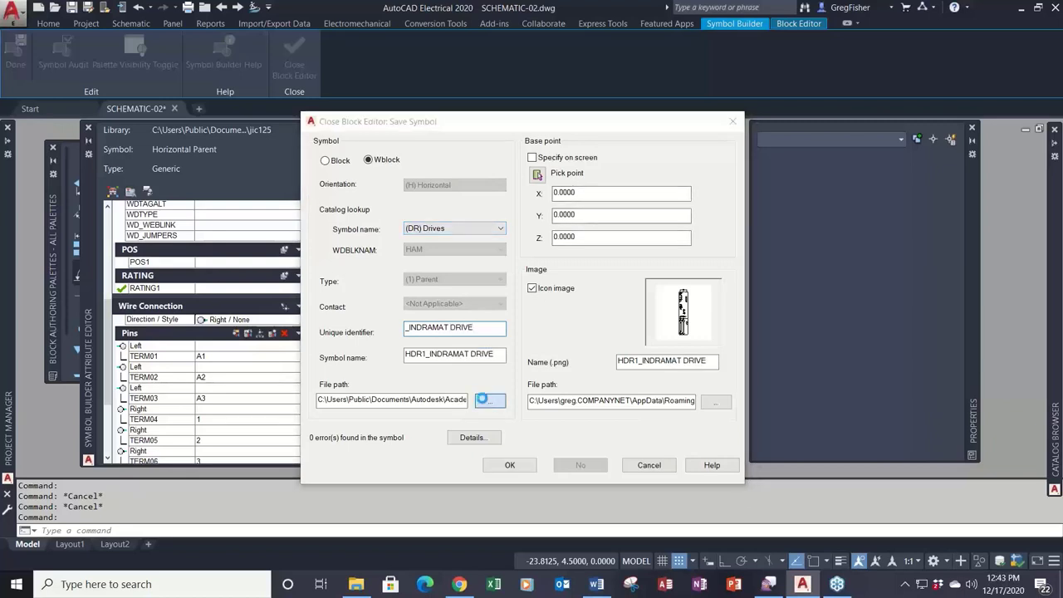
scroll(412, 364, "down", 3)
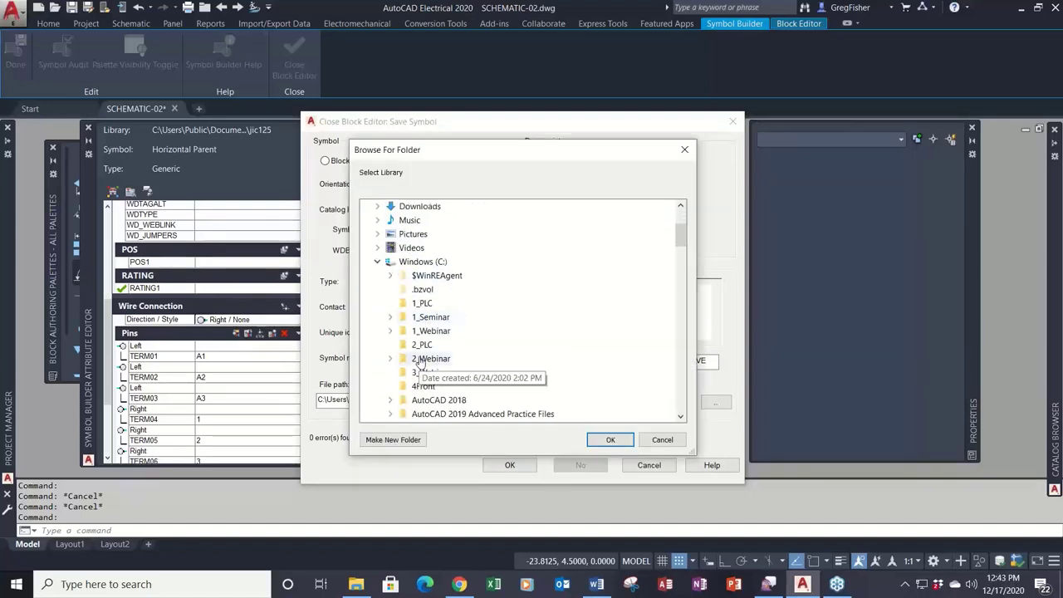
double_click(431, 330)
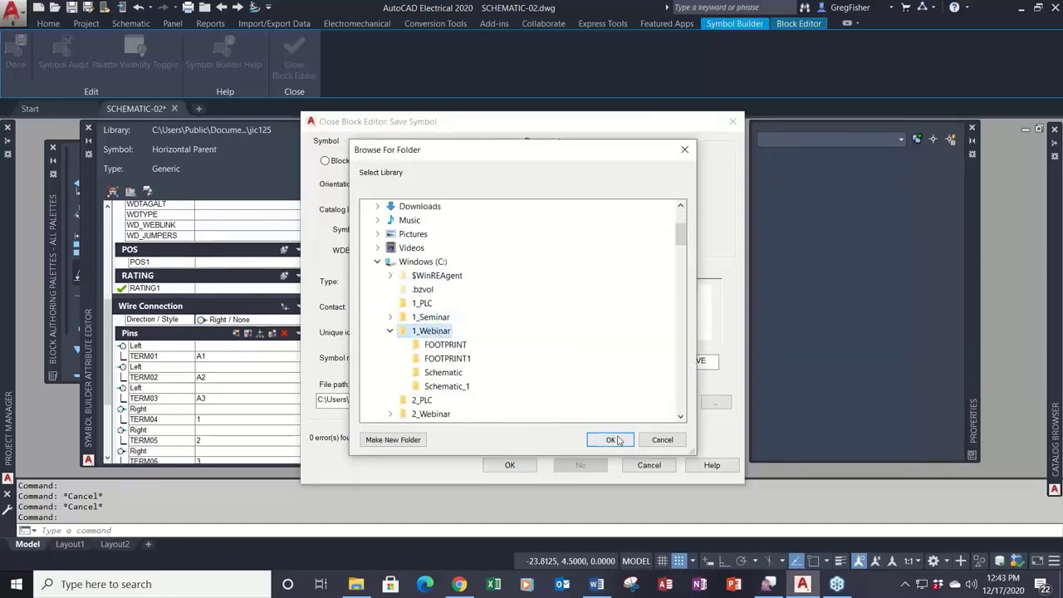
left_click(611, 439)
Step: Set the file path of the symbol's icon image to C:\1_Webinar
left_click(715, 403)
scroll(498, 361, "up", 10)
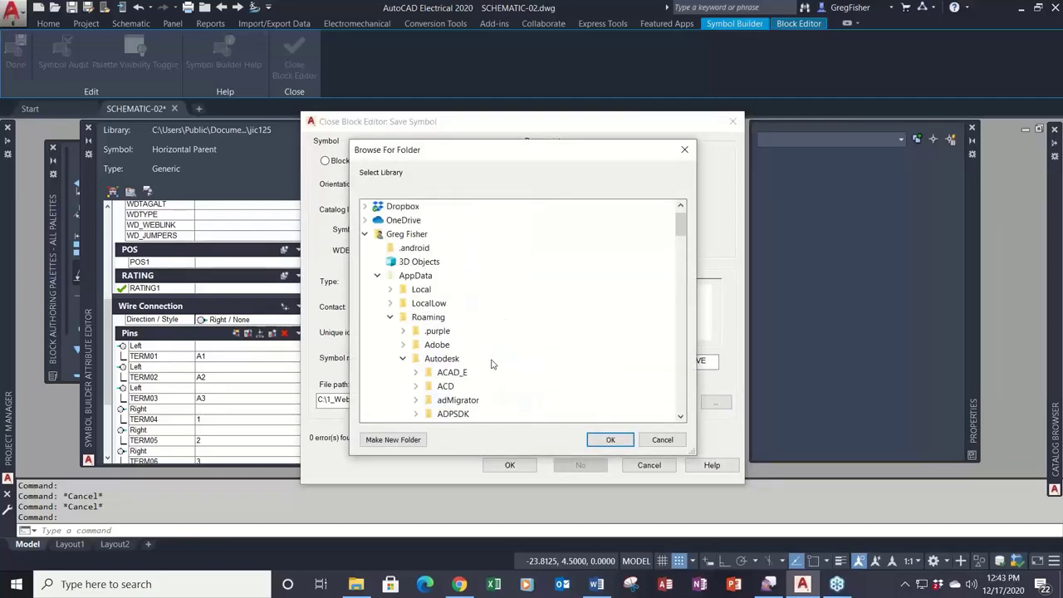
left_click(364, 234)
left_click(370, 262)
left_click(377, 345)
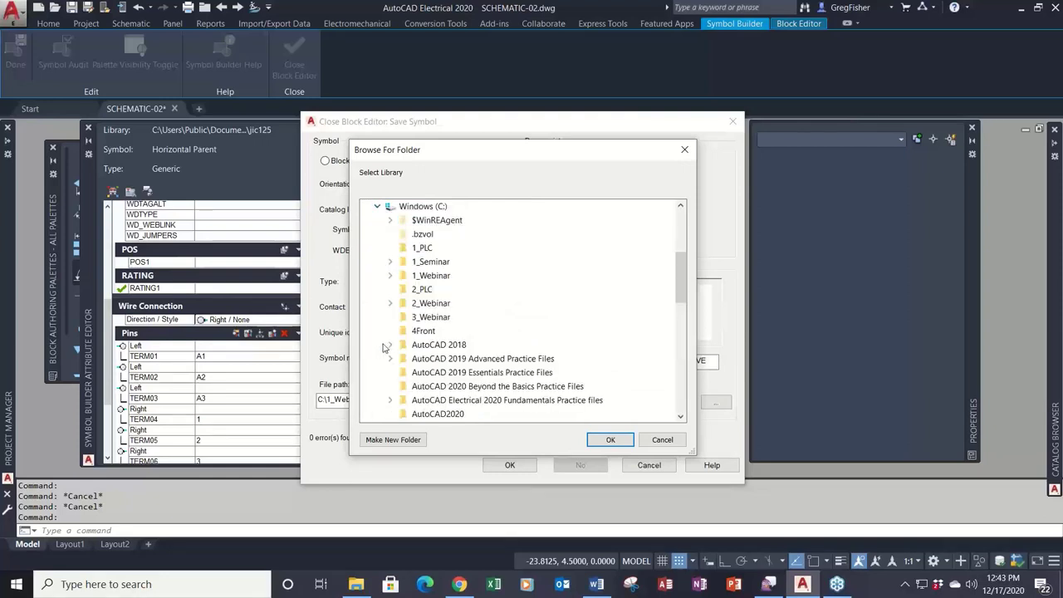
double_click(440, 279)
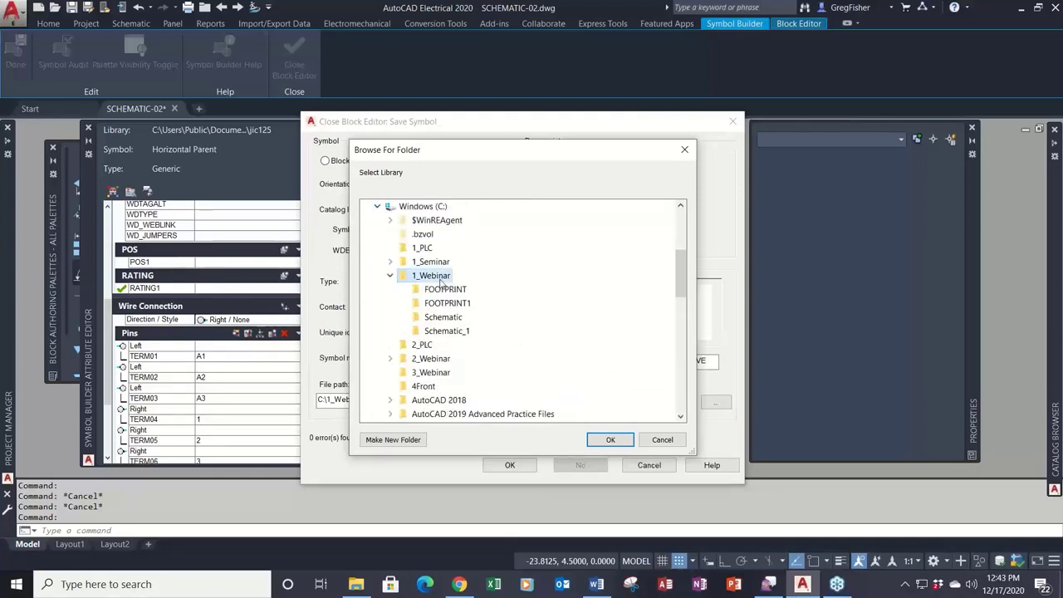
left_click(597, 441)
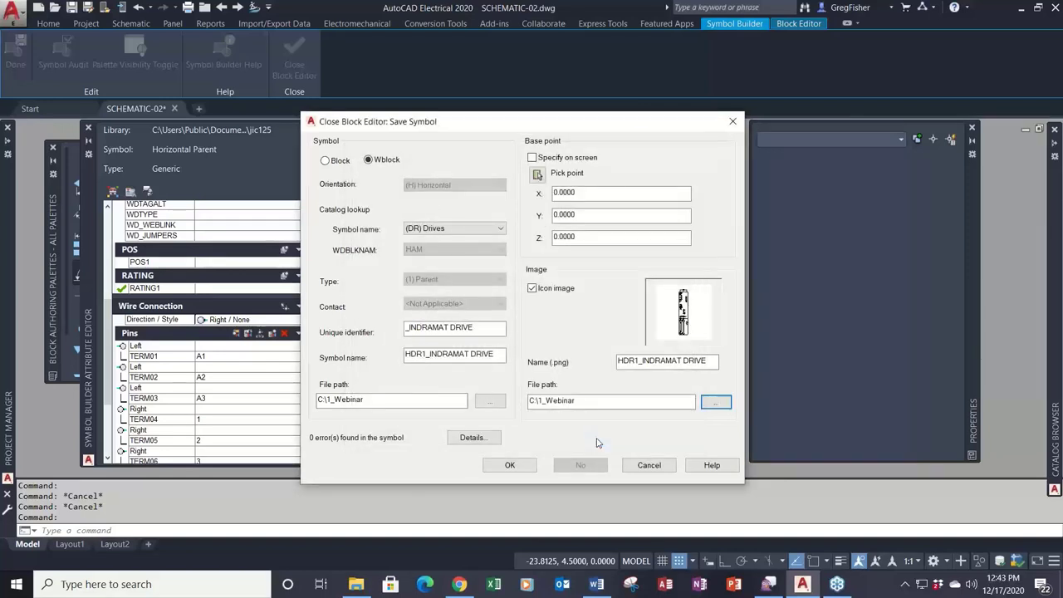
Step: Save the symbol as HDR1_INDRAMAT DRIVE_1 instead of overwriting the existing file
left_click(510, 465)
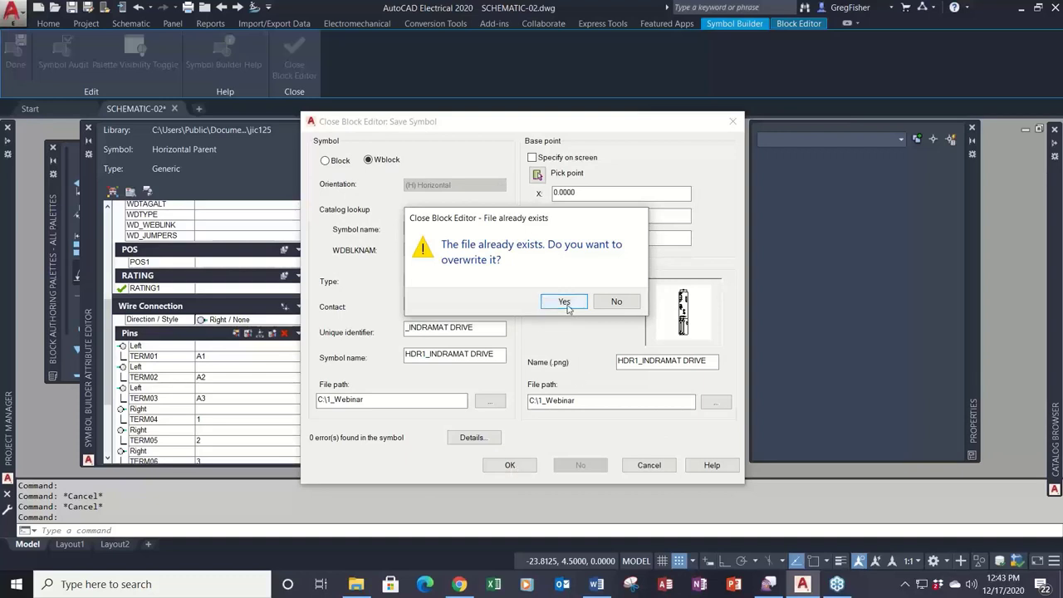
left_click(614, 302)
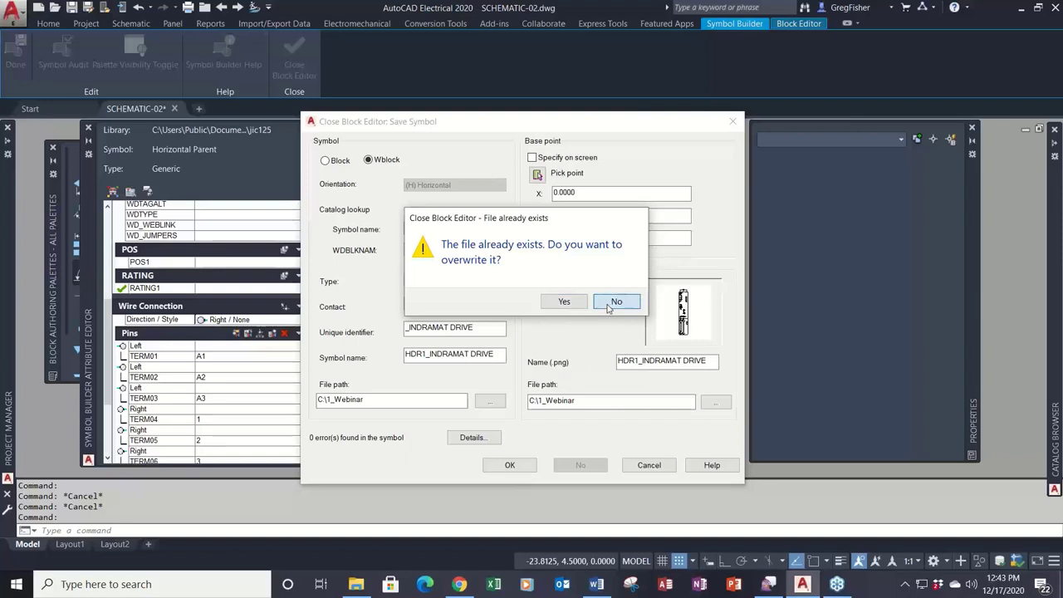
left_click(503, 353)
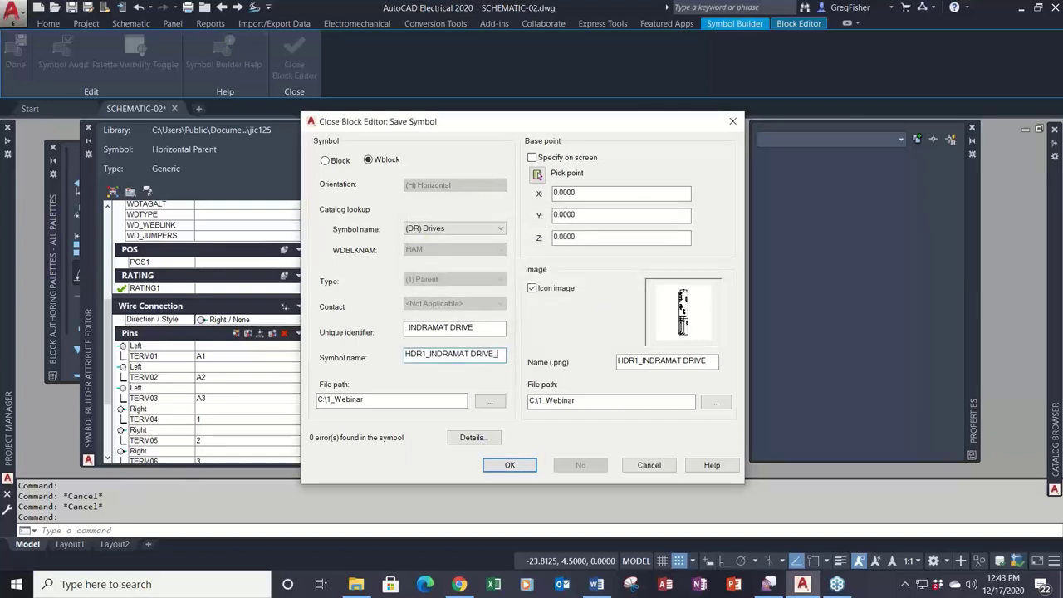
type("1")
key("Tab")
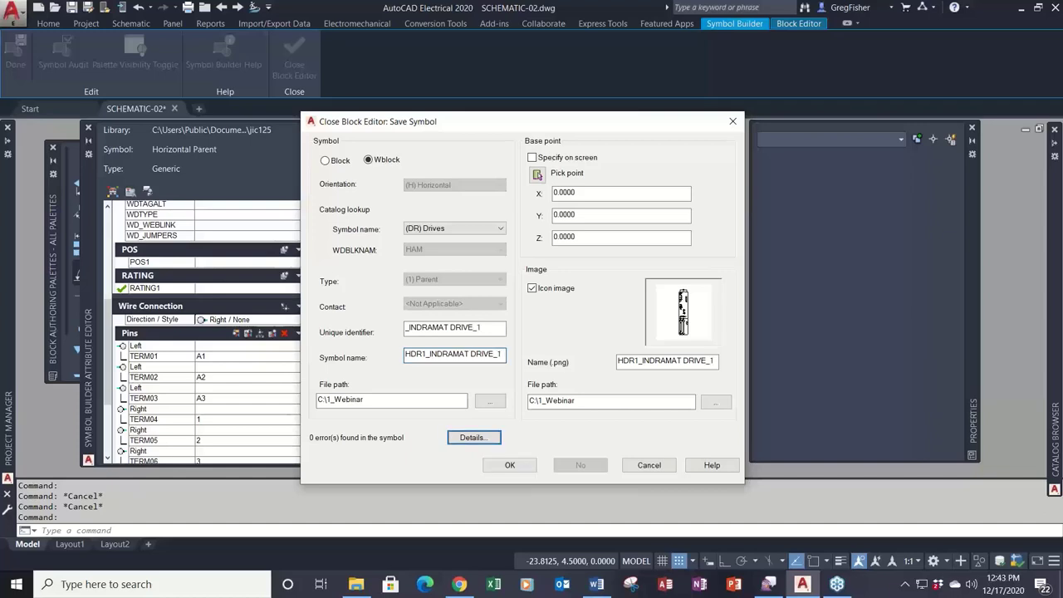
left_click(512, 466)
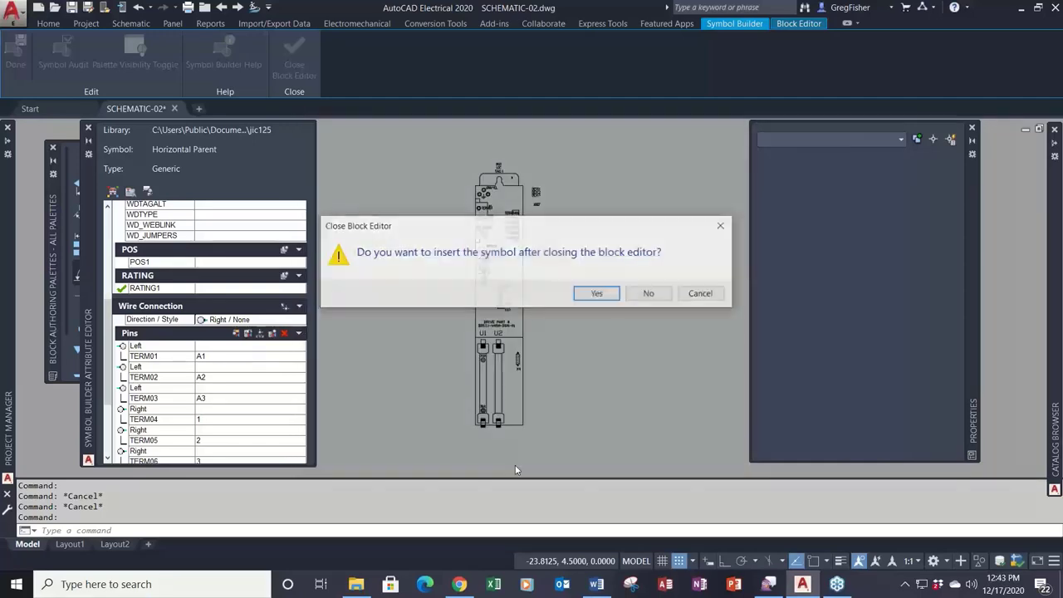
Step: Insert the saved symbol into the drawing, between the schematic's border and the existing drive symbols
left_click(597, 294)
scroll(578, 279, "down", 4)
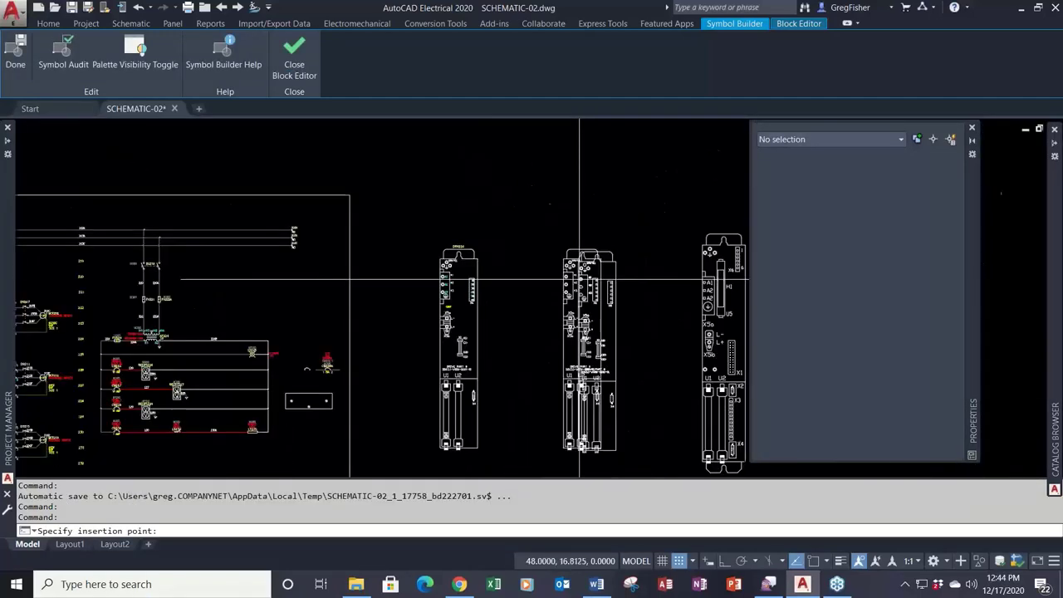
middle_click_drag(534, 301, 544, 210)
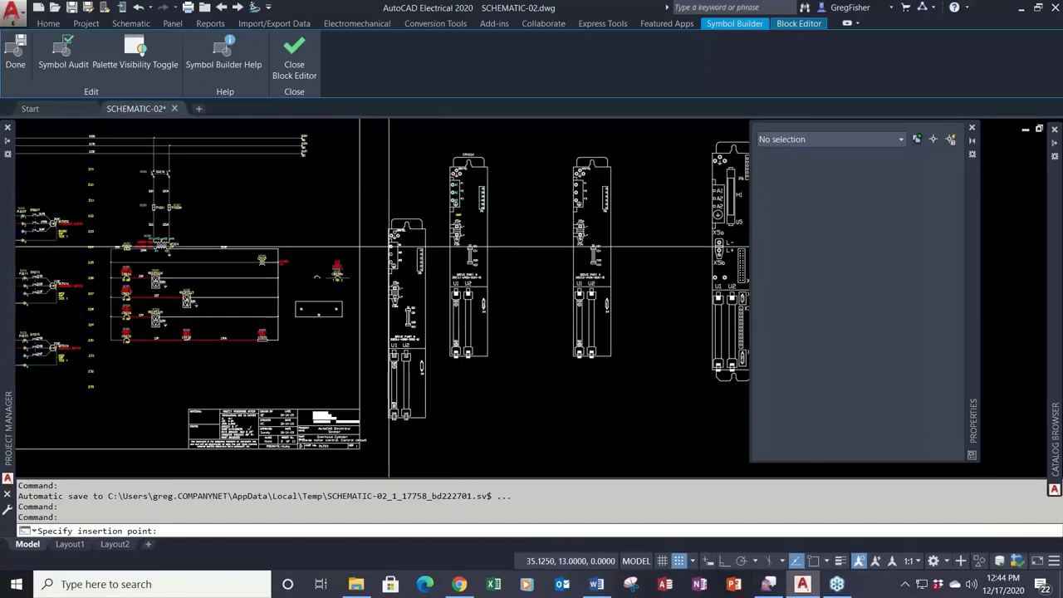
left_click(389, 246)
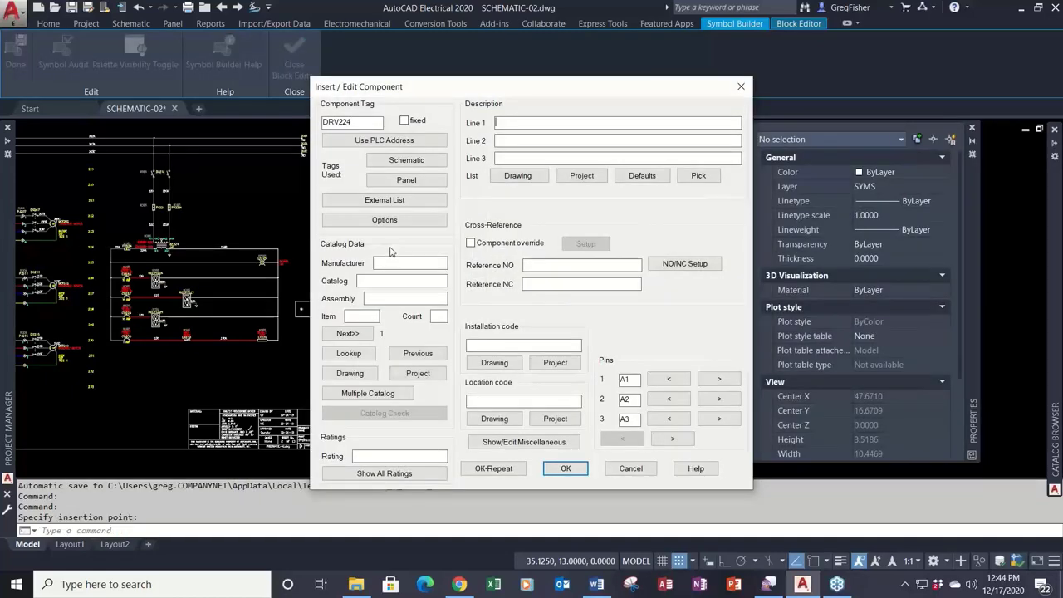
Step: Look up INDRAMAT "1336S AC DRIVE" 60HP in the catalog and assign DDS31-W050 to the component, leaving the existing pinlist values
left_click(360, 357)
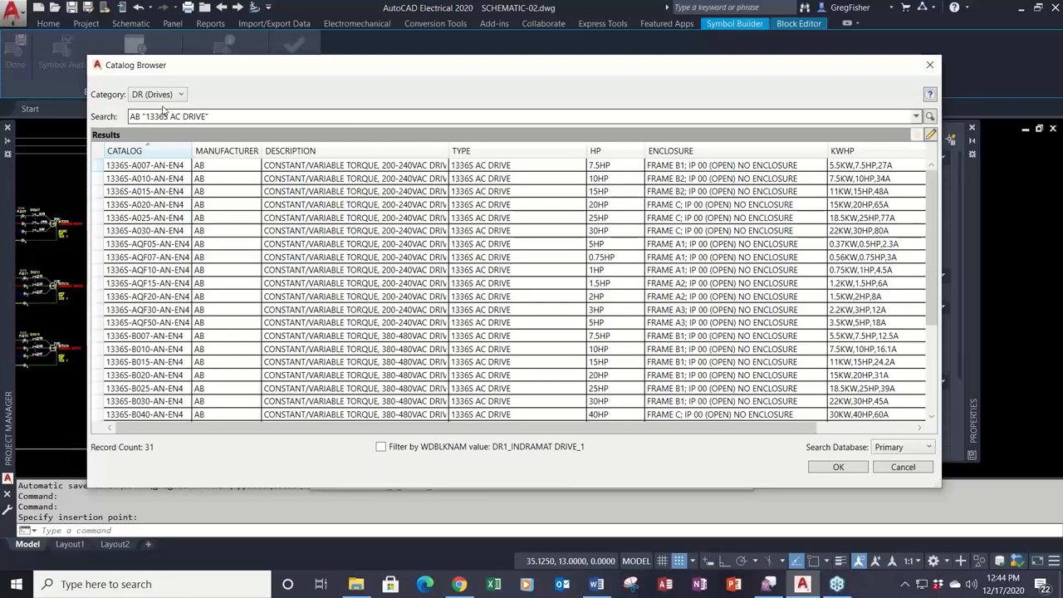
left_click(916, 118)
left_click(712, 139)
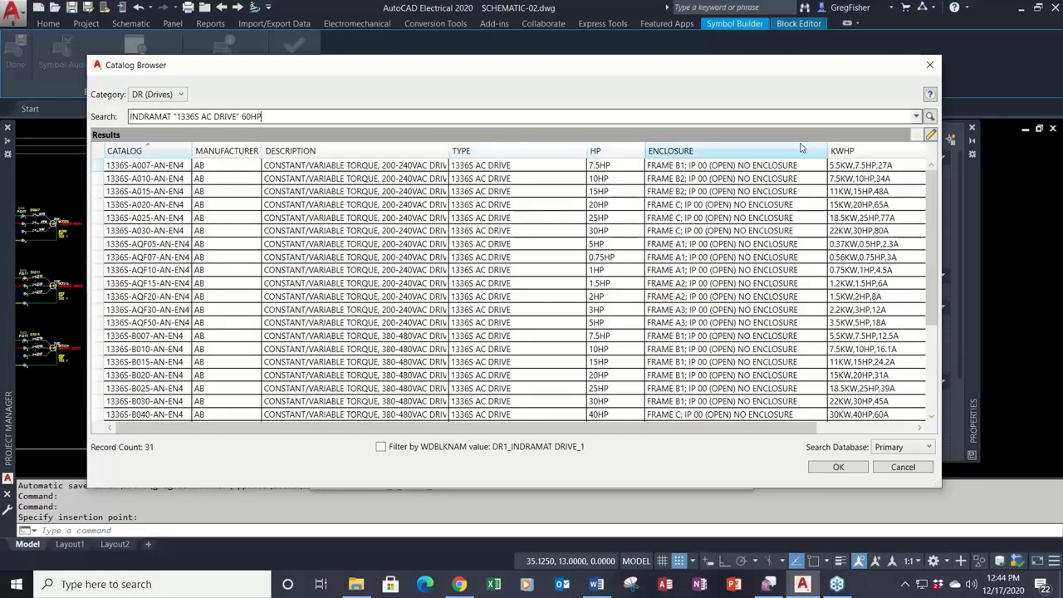
key("Return")
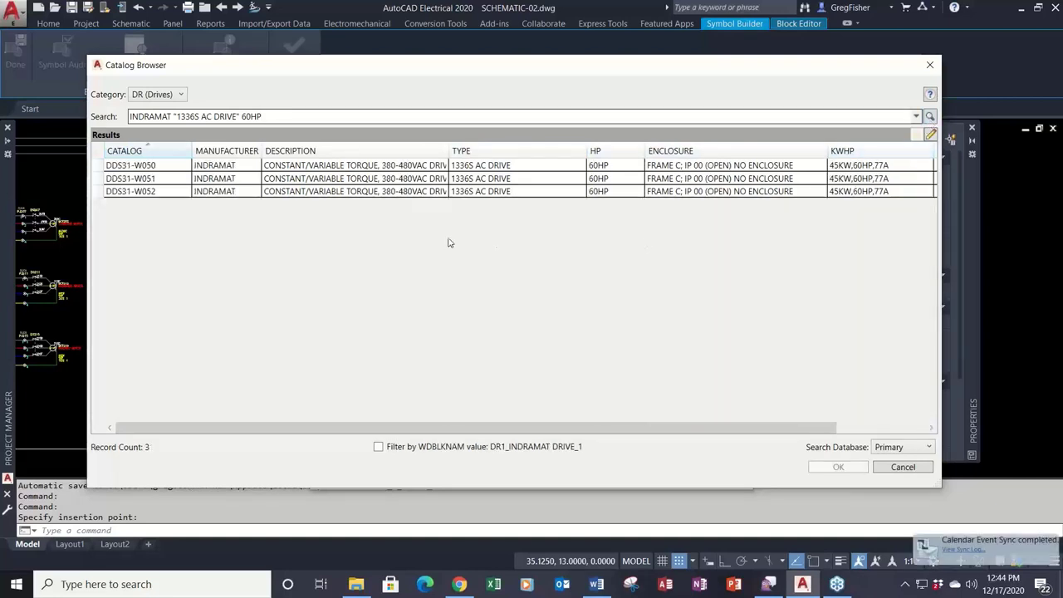
left_click(389, 169)
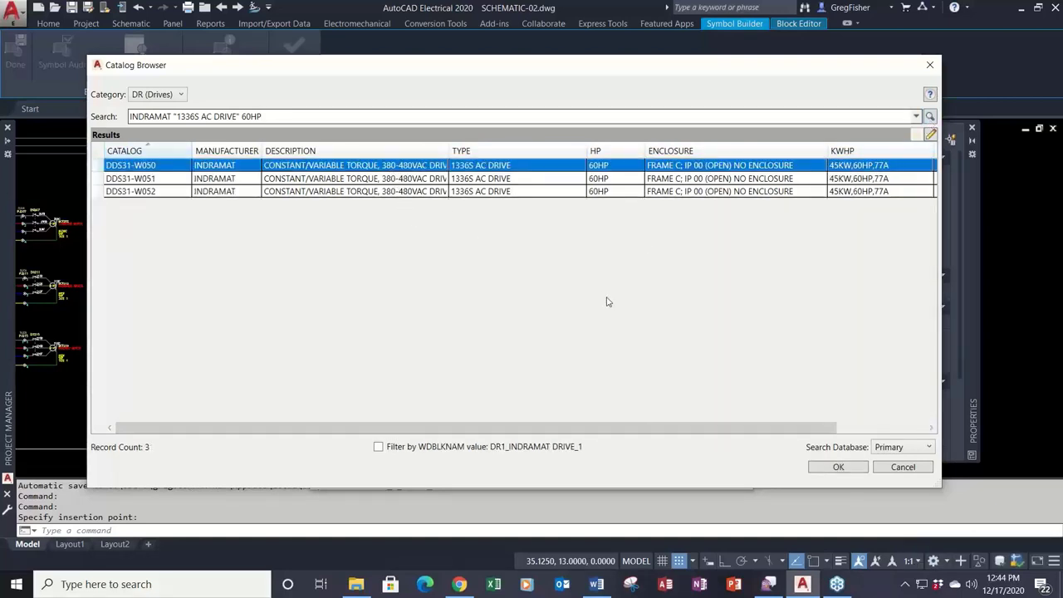
left_click(863, 468)
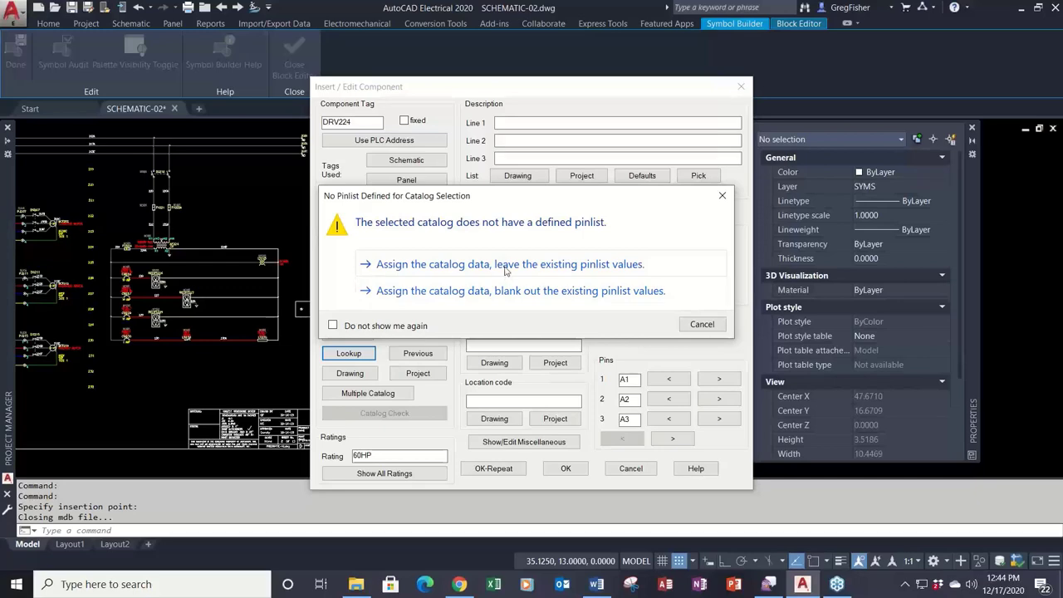
left_click(505, 265)
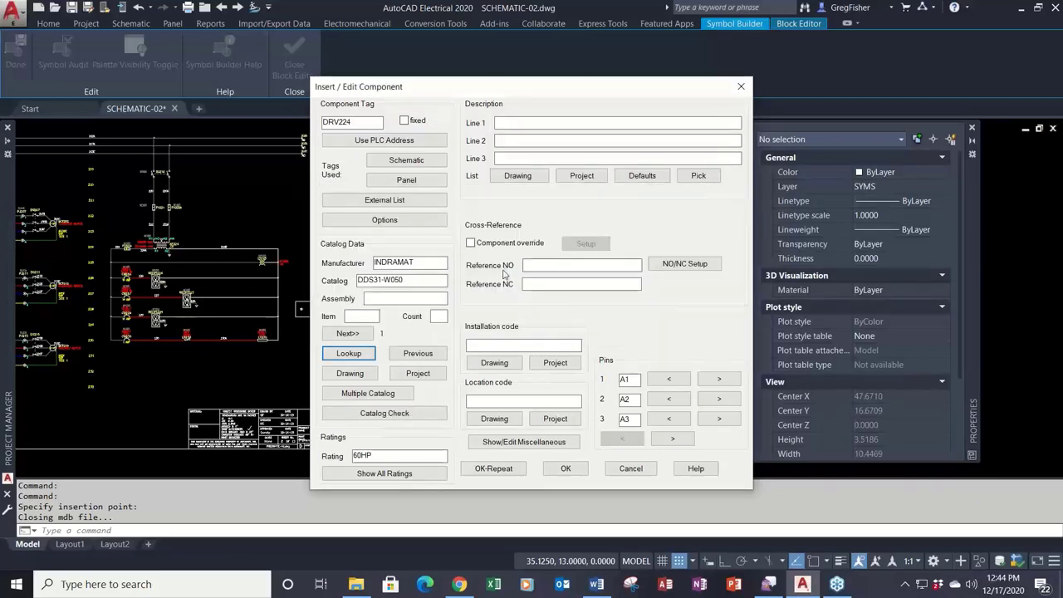
Step: Describe the component as Z-AXIS on line 1 and DRIVE on line 2, and assign location code MCAB5 from the project
double_click(405, 454)
left_click(521, 125)
type("Z-AXIS")
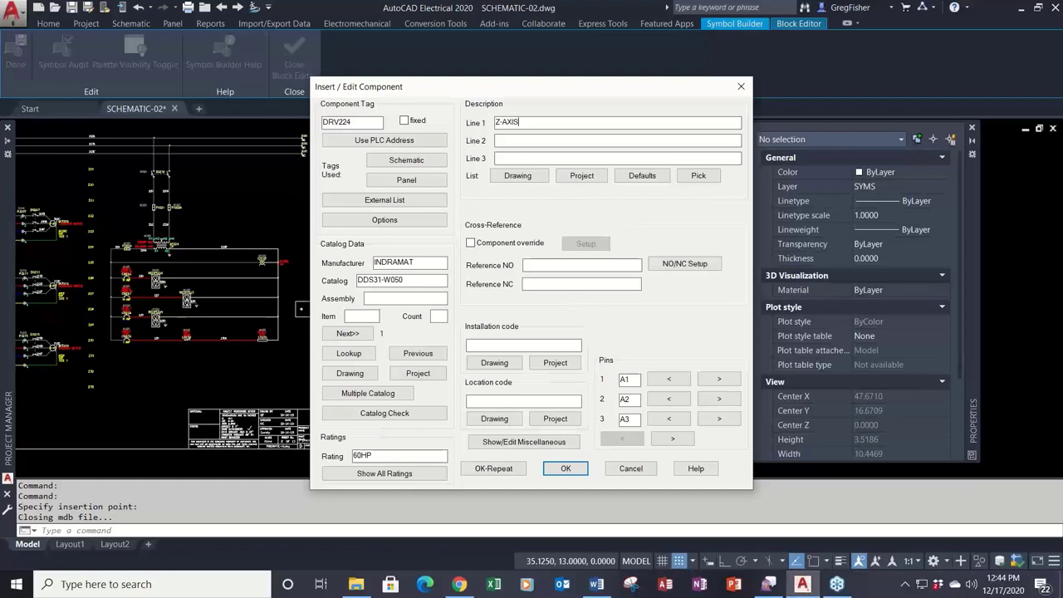
type("DRIVE")
left_click(571, 421)
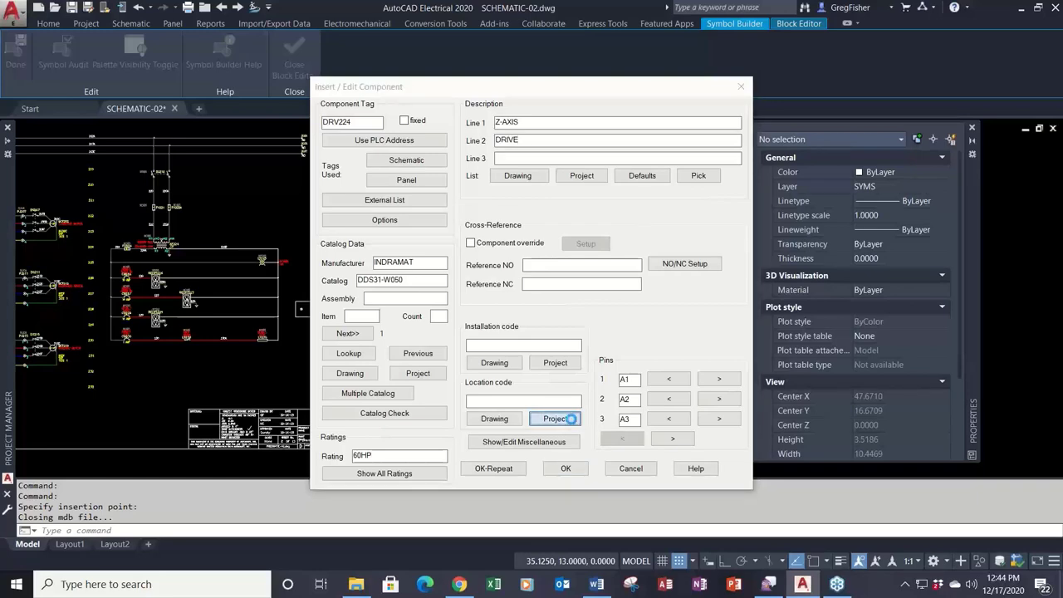
left_click(486, 266)
left_click(506, 366)
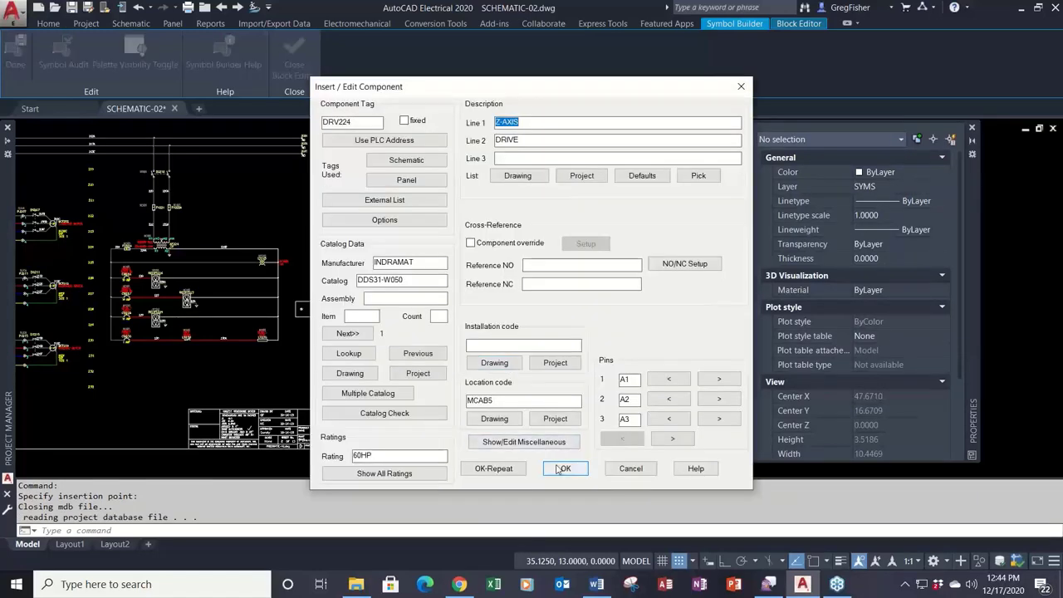
left_click(556, 467)
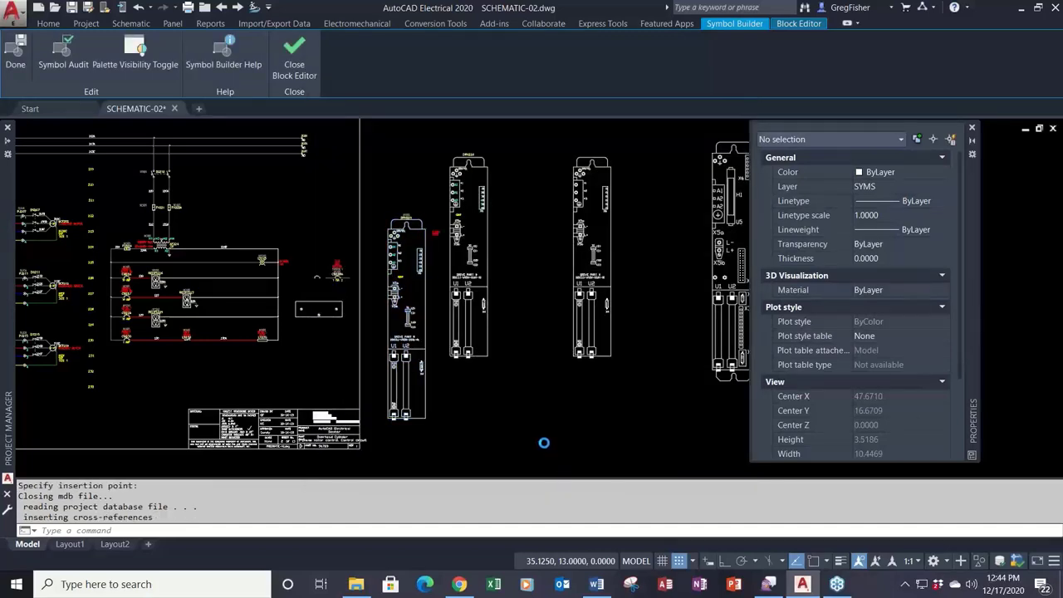
scroll(387, 239, "up", 4)
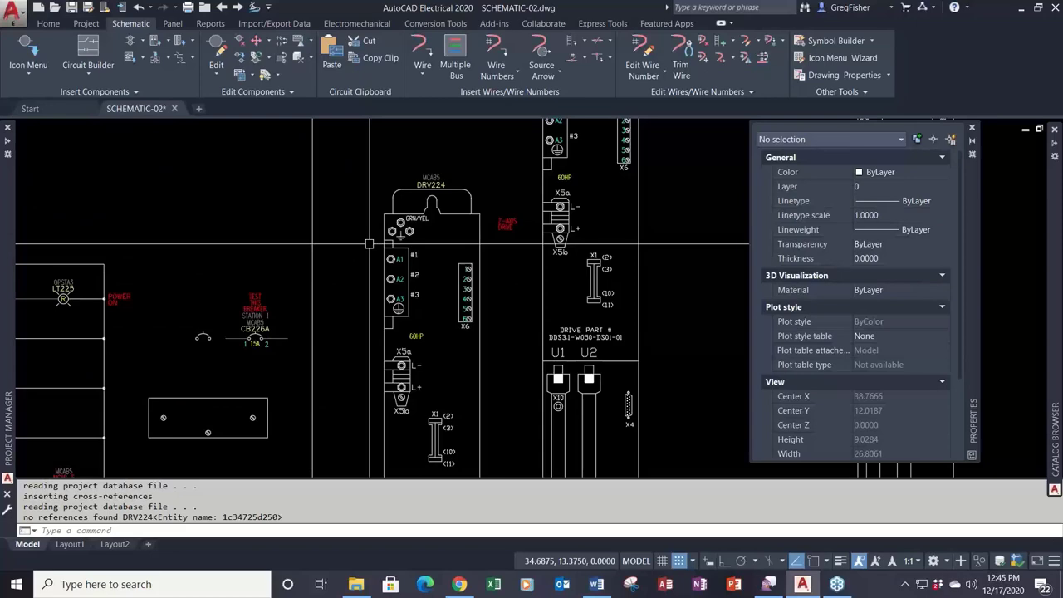
Step: Explode the detailed Indramat drive block that stands apart beyond the three schematic drive symbols
scroll(369, 243, "down", 6)
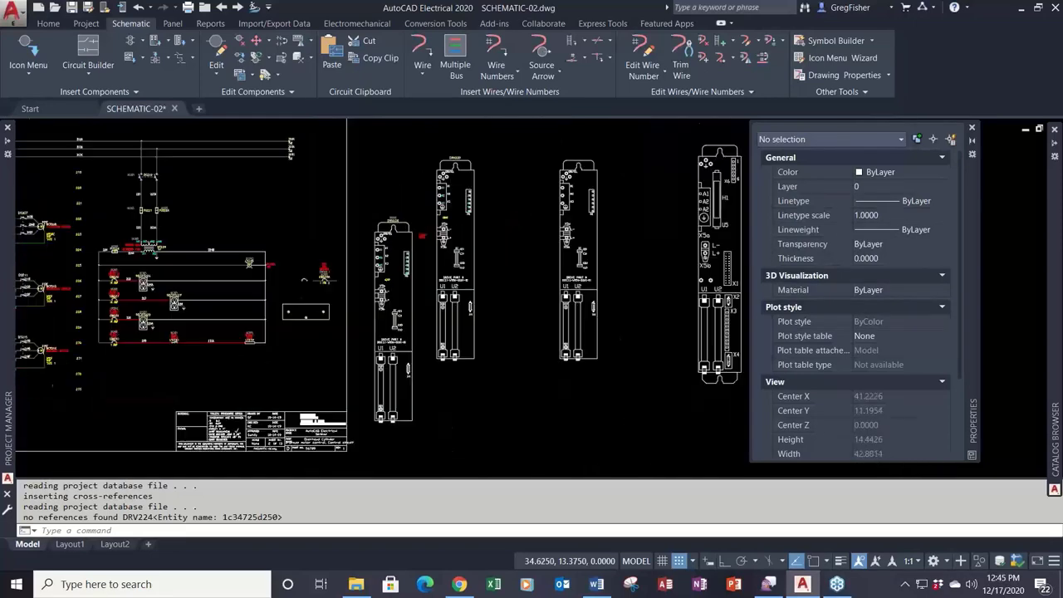
mouse_move(587, 228)
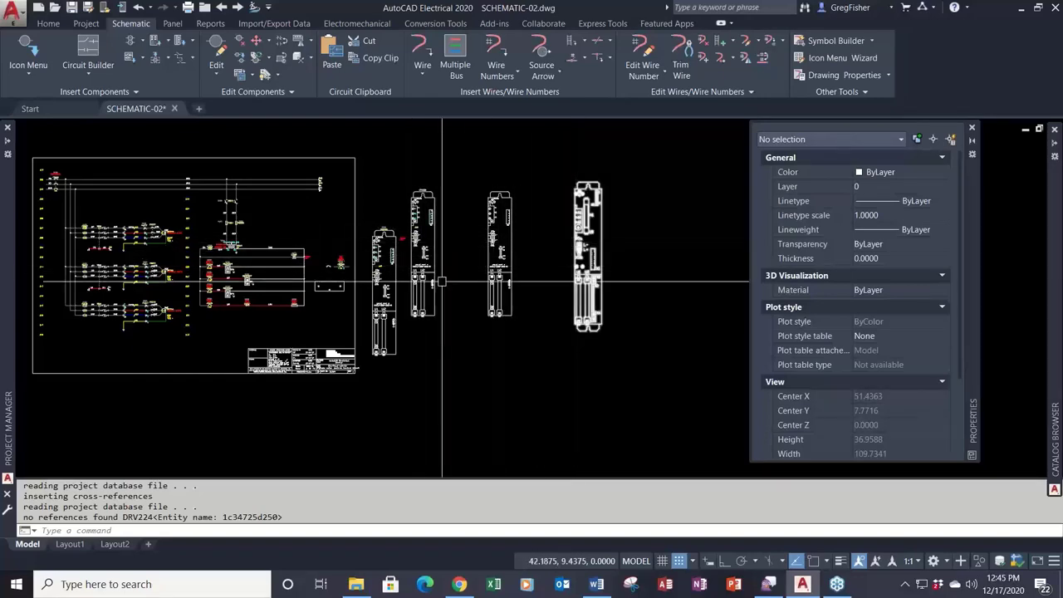
scroll(388, 281, "up", 4)
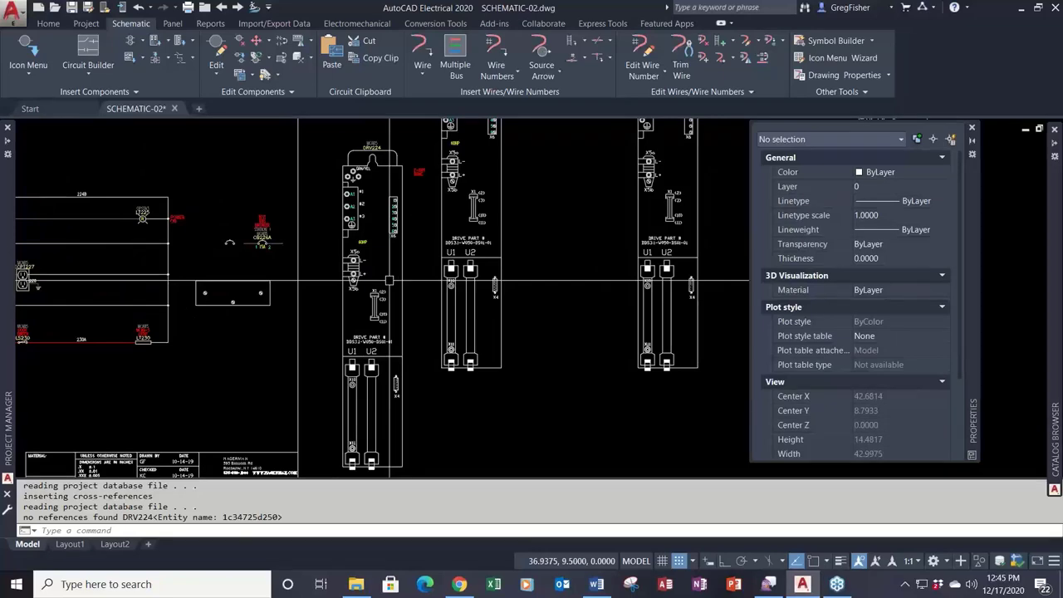
scroll(388, 280, "down", 2)
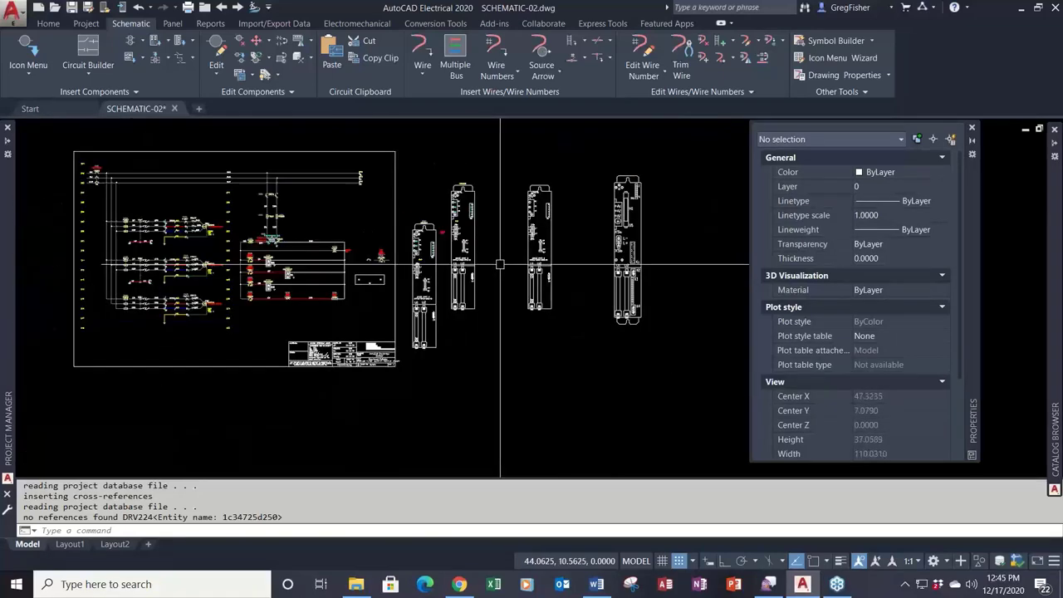
middle_click_drag(498, 265, 309, 290)
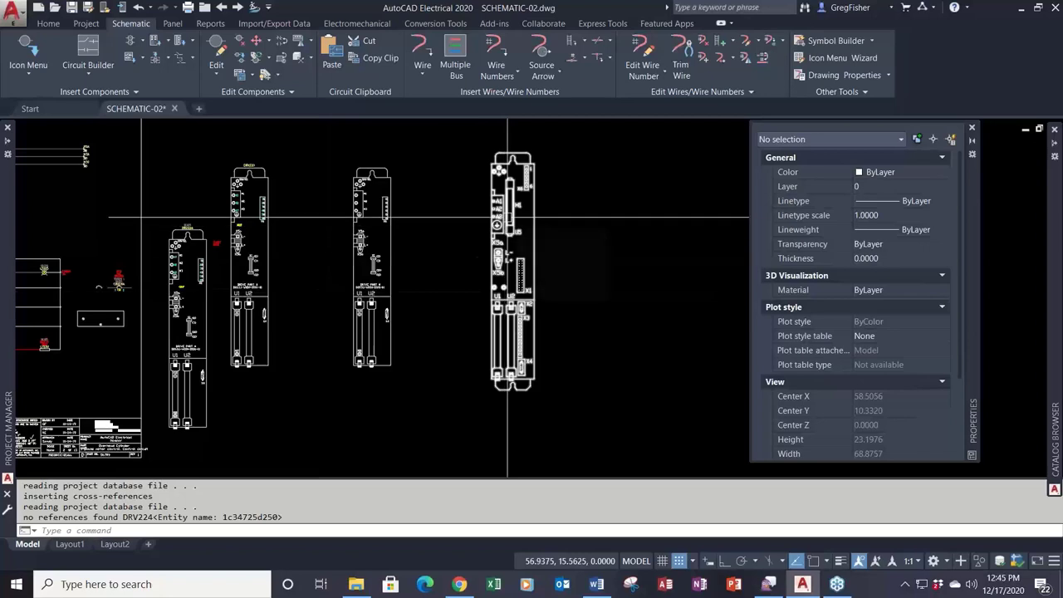
mouse_move(508, 218)
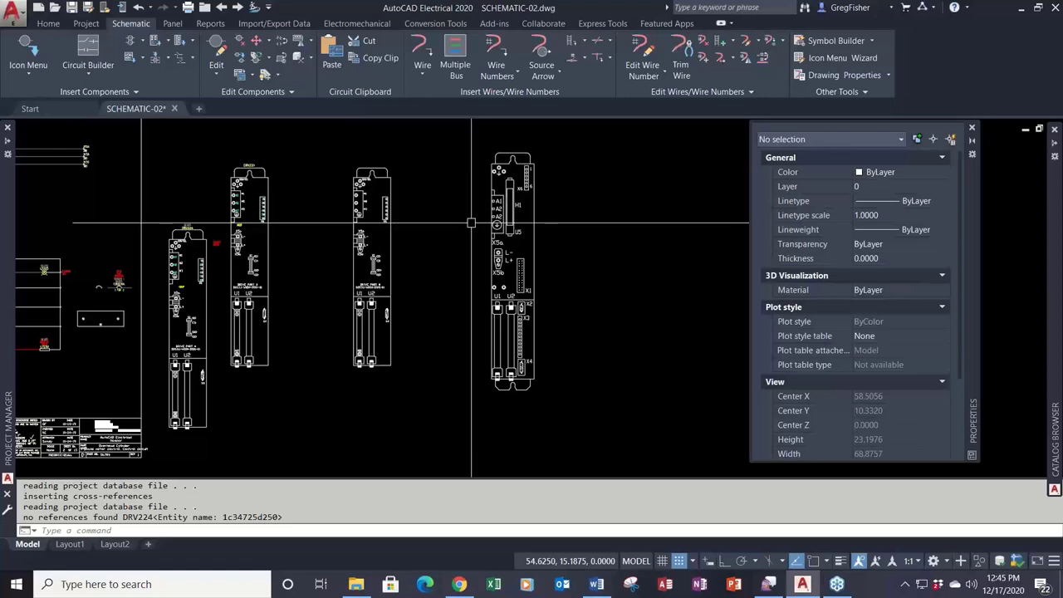
type("EXPLODE")
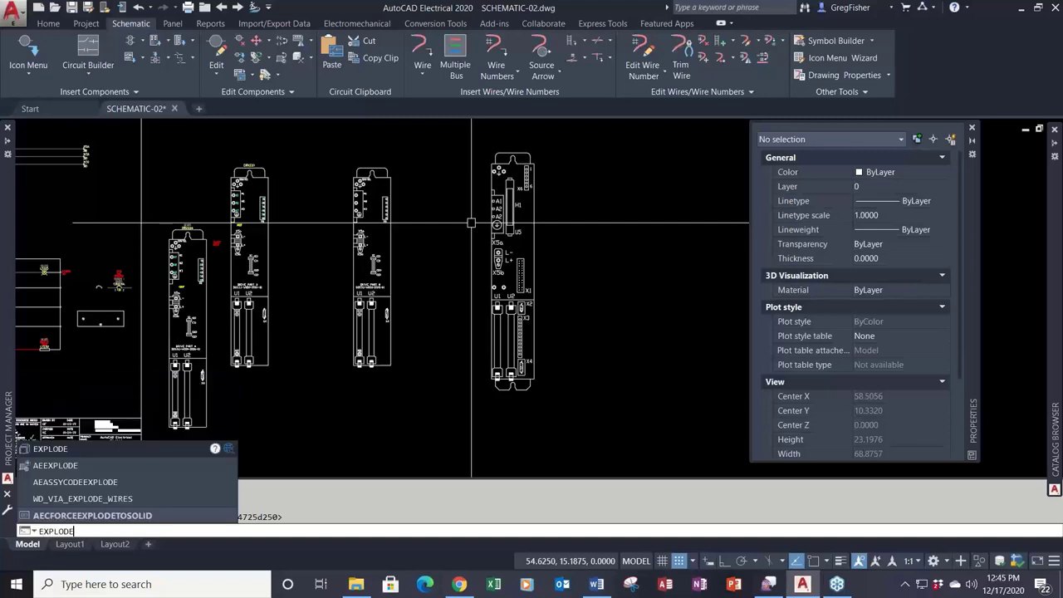
key("Return")
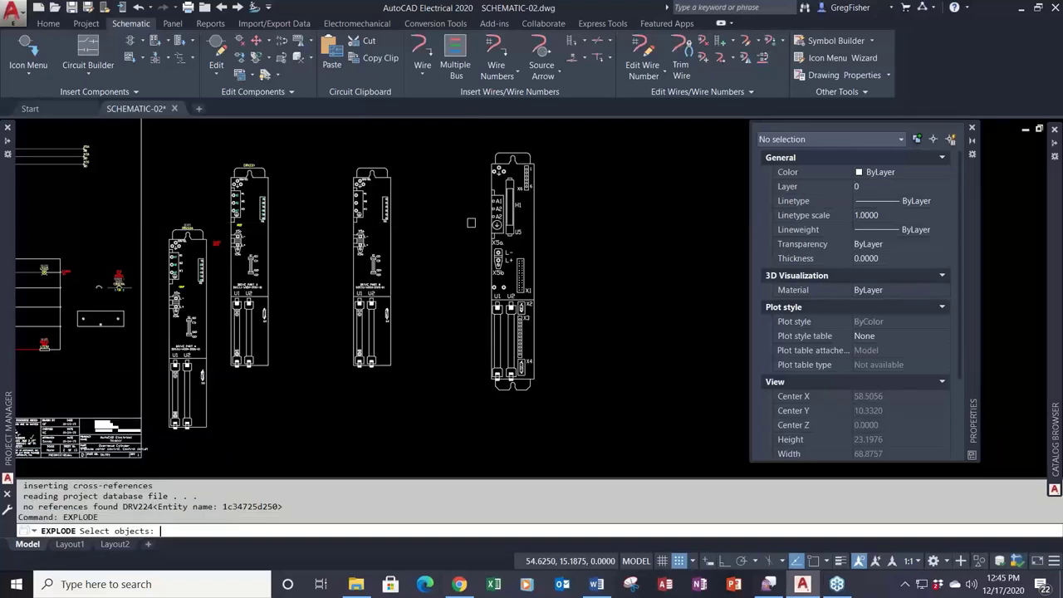
left_click(498, 221)
key("Return")
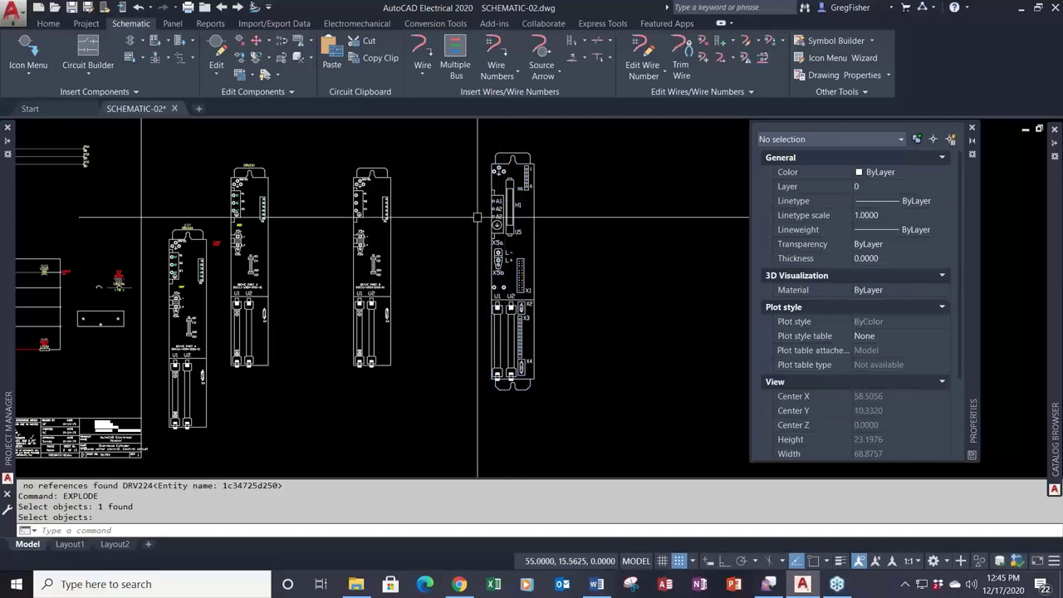
Step: Start Symbol Builder for a panel symbol and select all geometry of the exploded drive as its objects
scroll(467, 208, "up", 2)
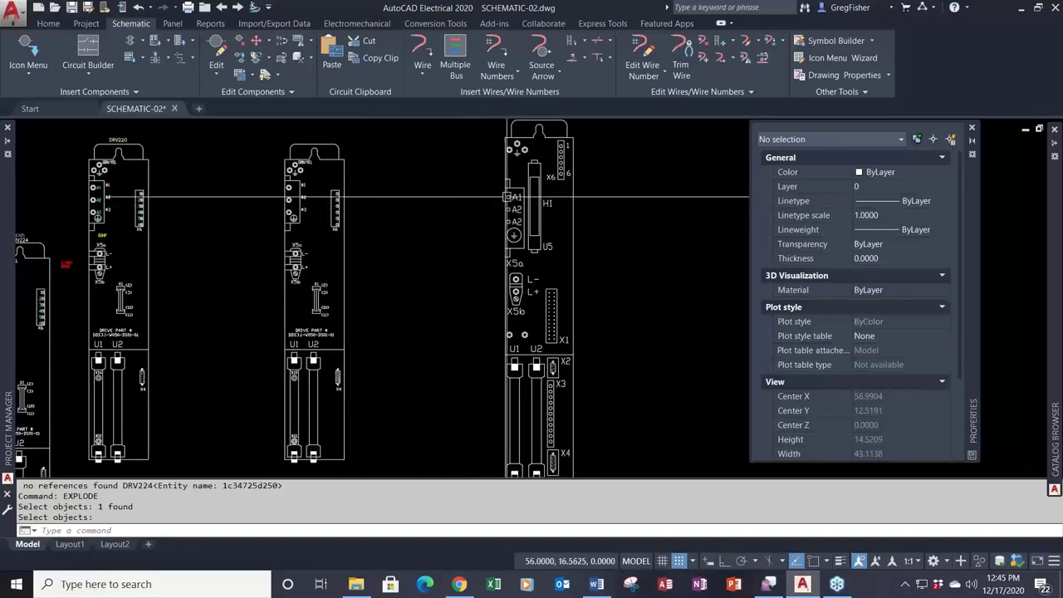
scroll(515, 197, "up", 3)
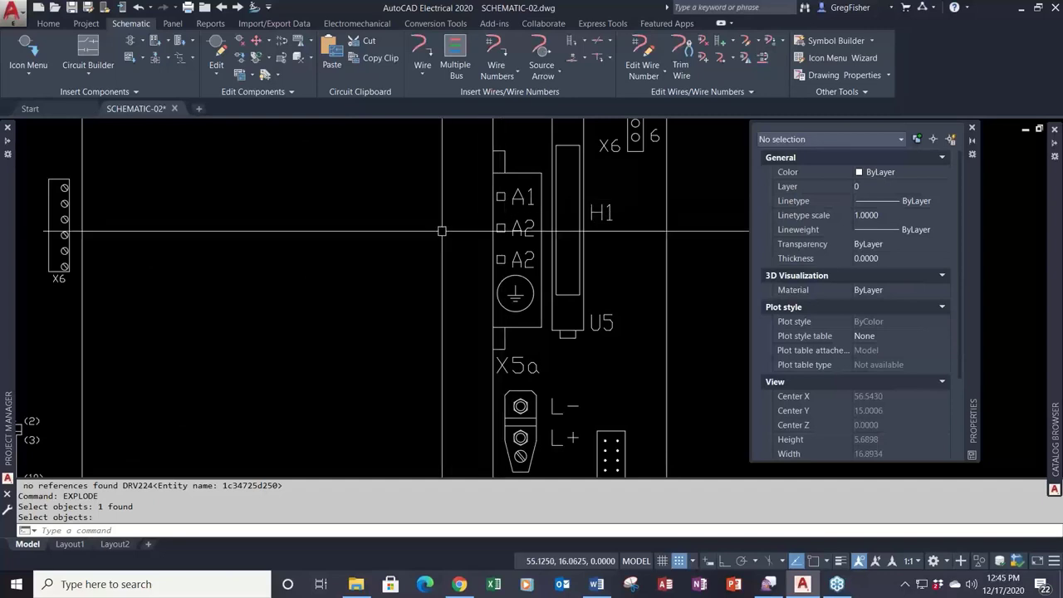
scroll(442, 230, "down", 4)
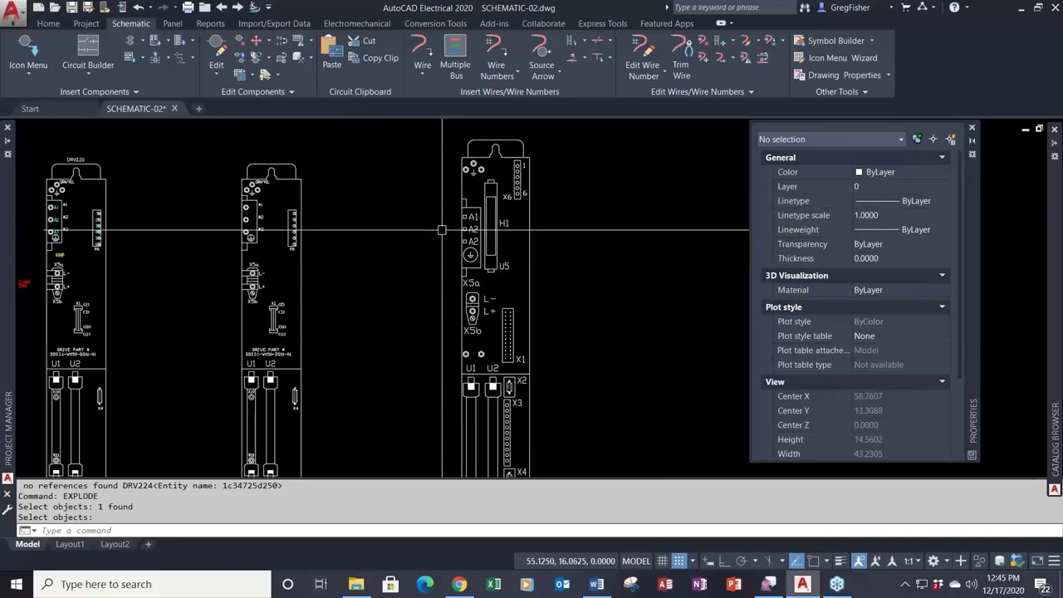
scroll(441, 230, "down", 2)
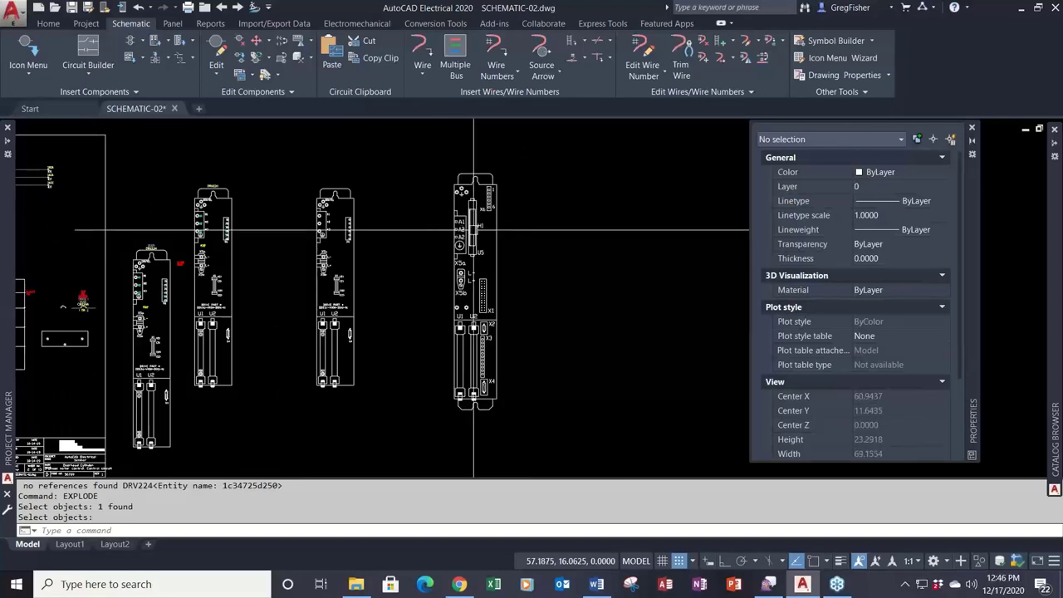
left_click(178, 26)
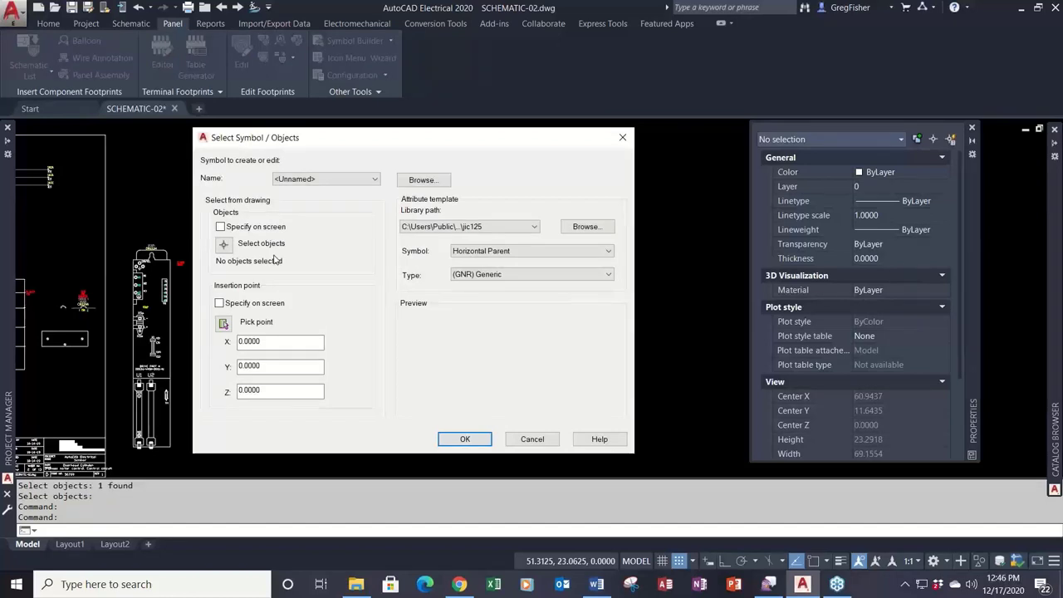
left_click(223, 244)
left_click(426, 163)
left_click(569, 438)
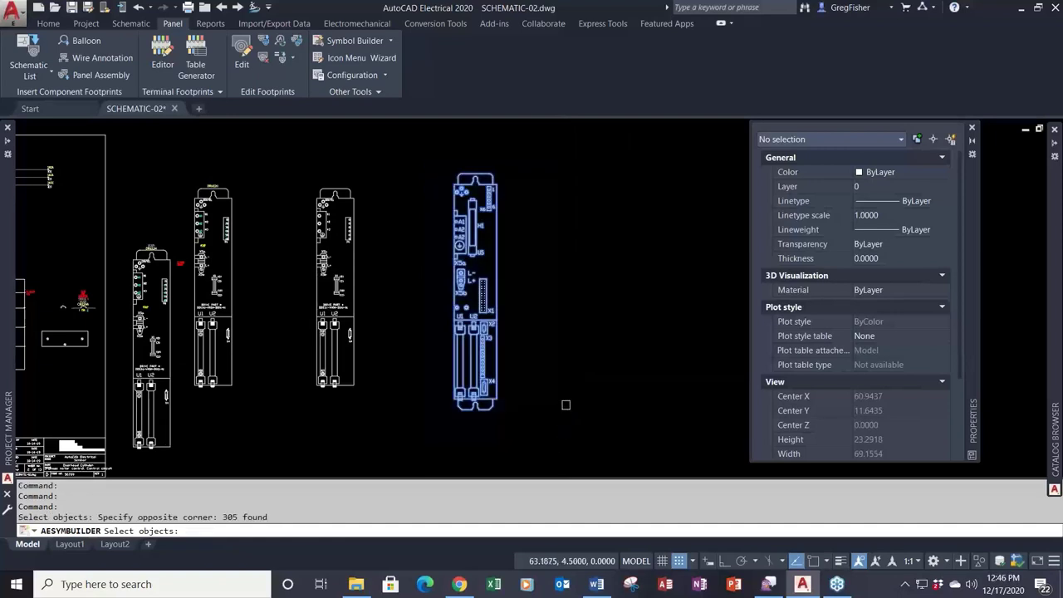
key("Return")
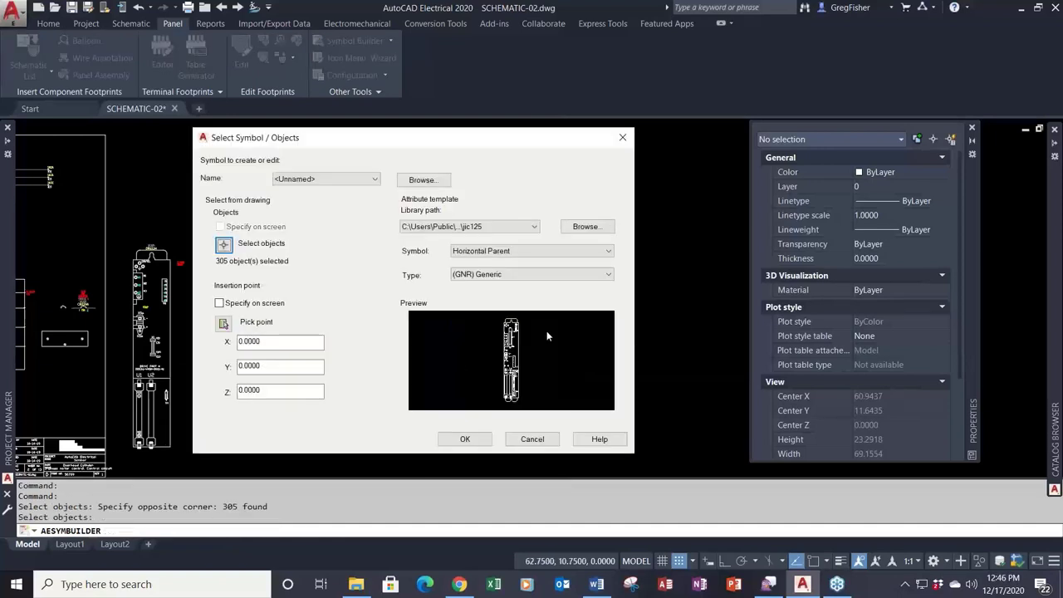
Step: Set the symbol's insertion point at the midpoint of the drive outline's left vertical edge
left_click(224, 324)
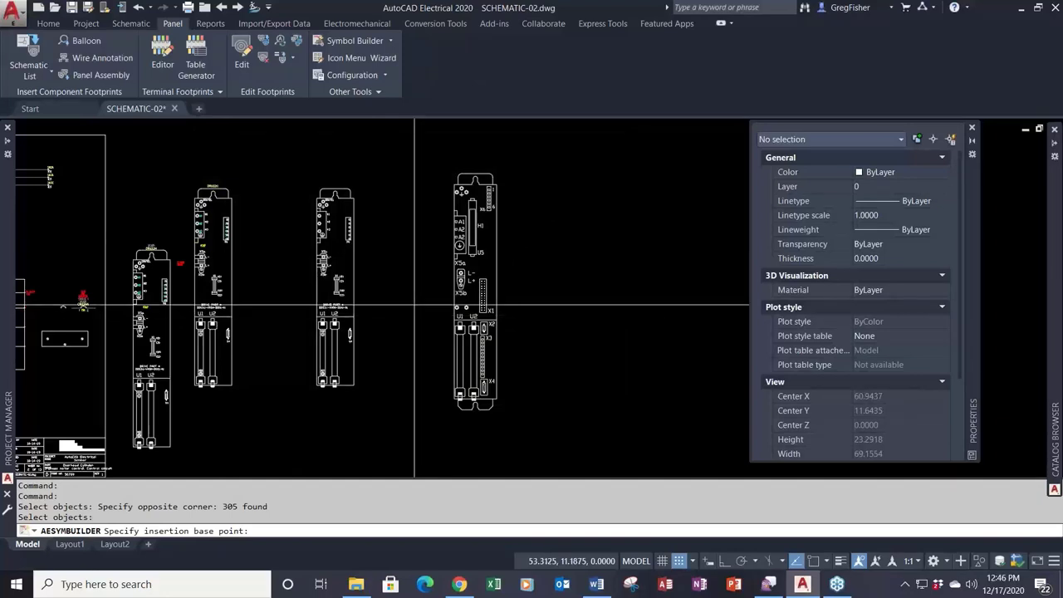
right_click(414, 306, "shift")
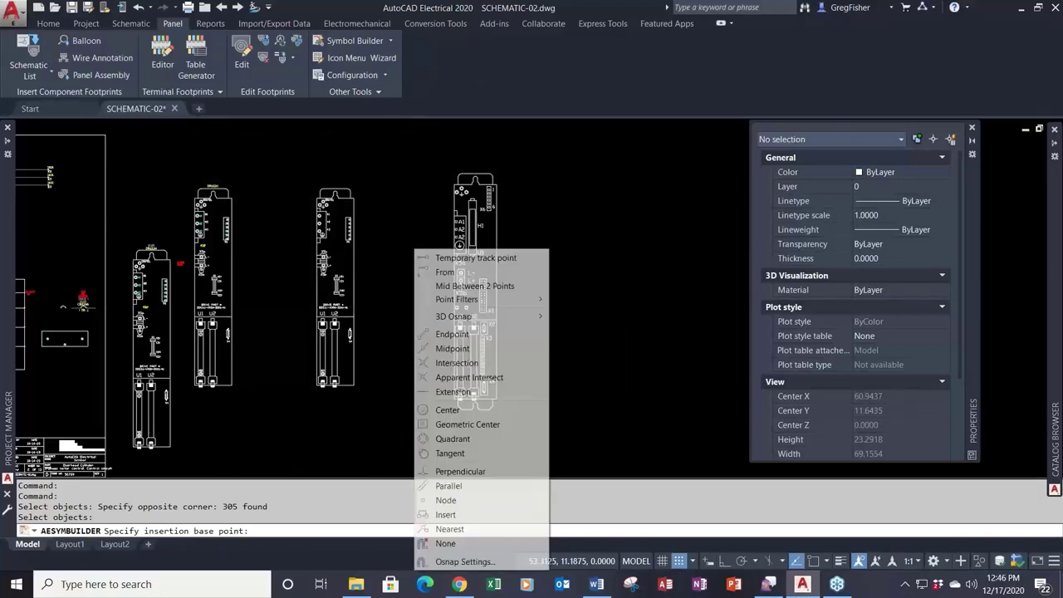
left_click(452, 348)
scroll(453, 307, "up", 4)
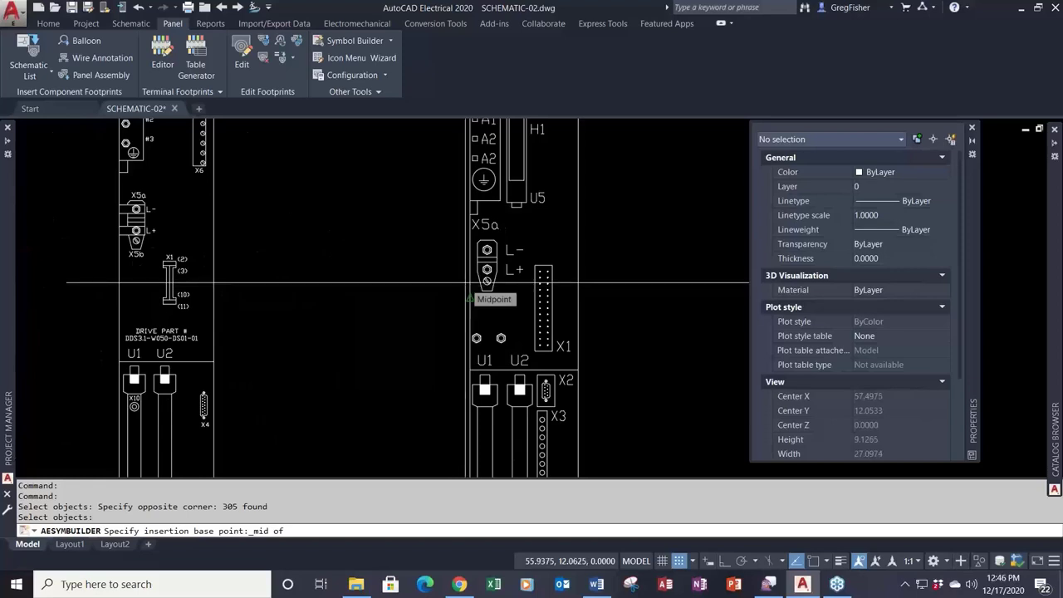
left_click(474, 297)
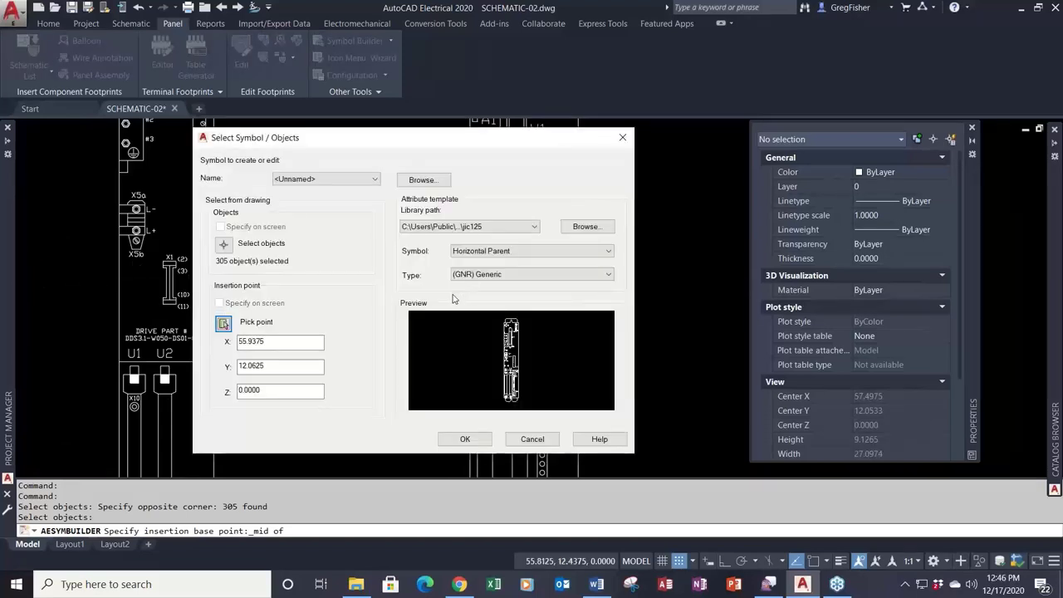
Step: Set the attribute template to Panel Footprint with type (GNR) Generic and open the symbol for editing
left_click(607, 251)
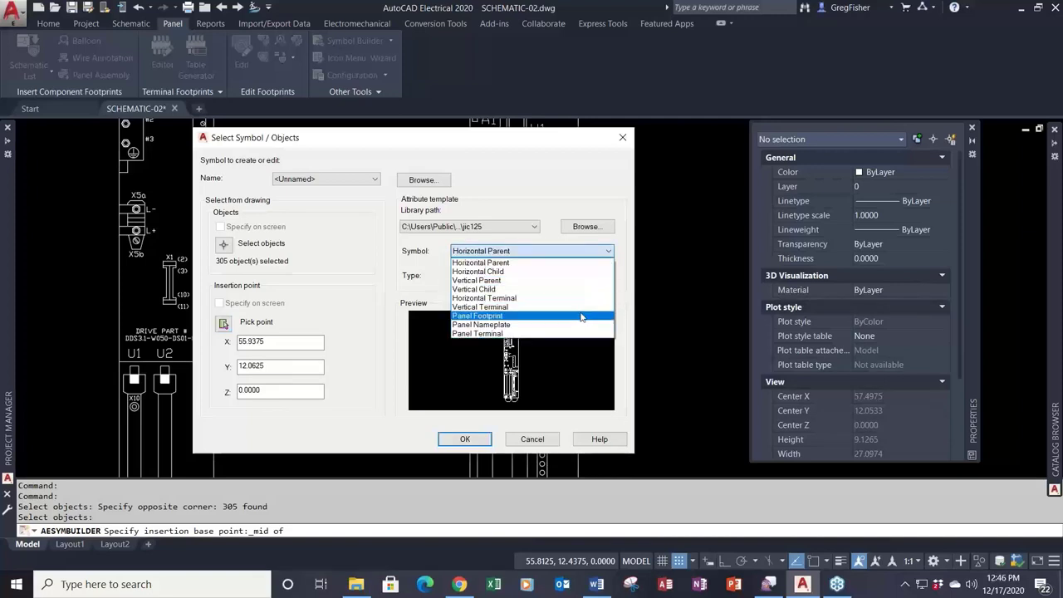
left_click(581, 316)
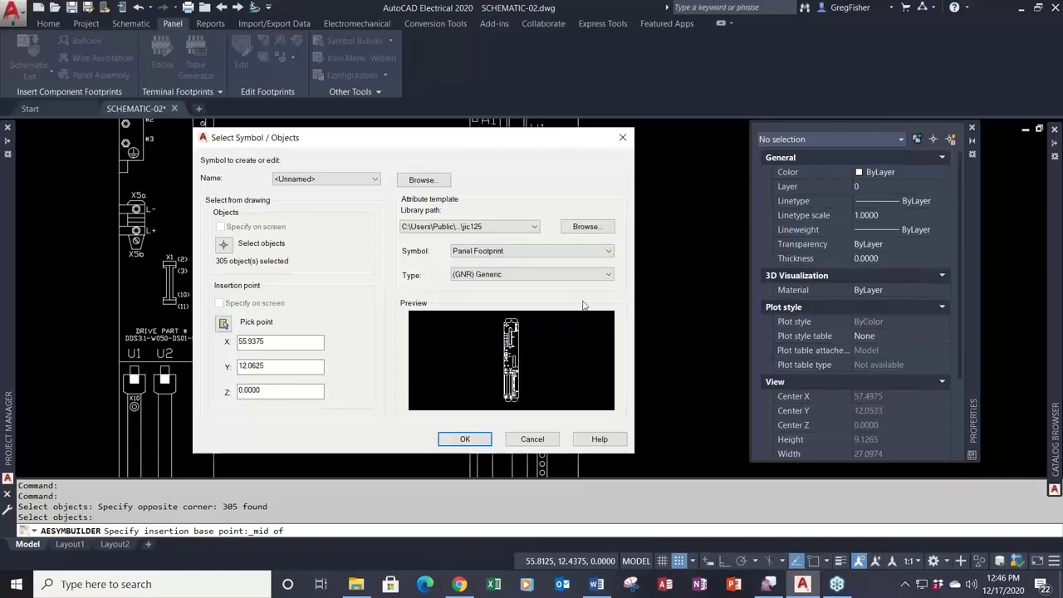
left_click(604, 277)
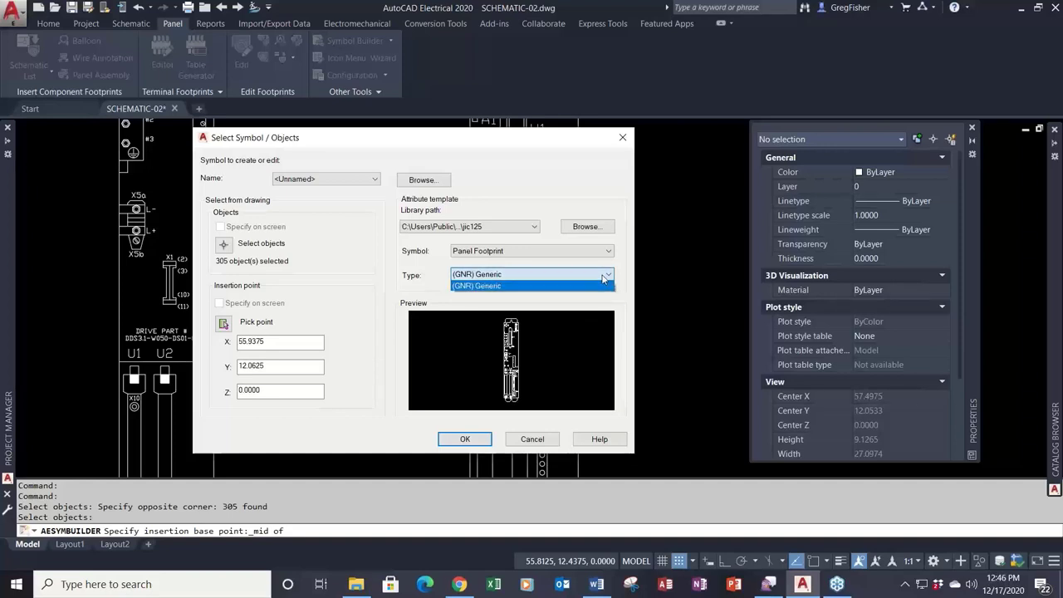
left_click(604, 279)
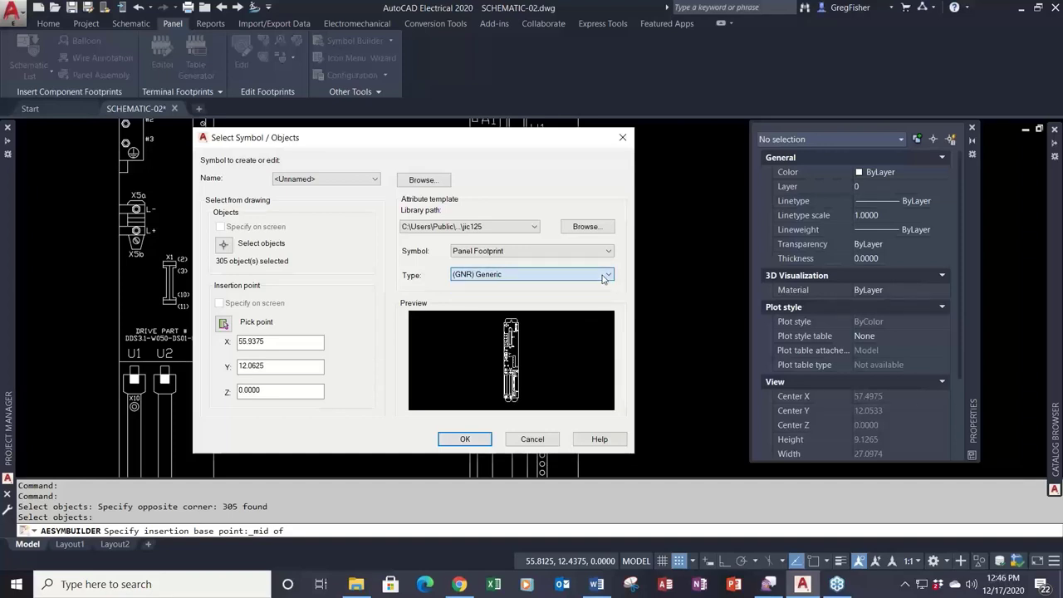
left_click(467, 439)
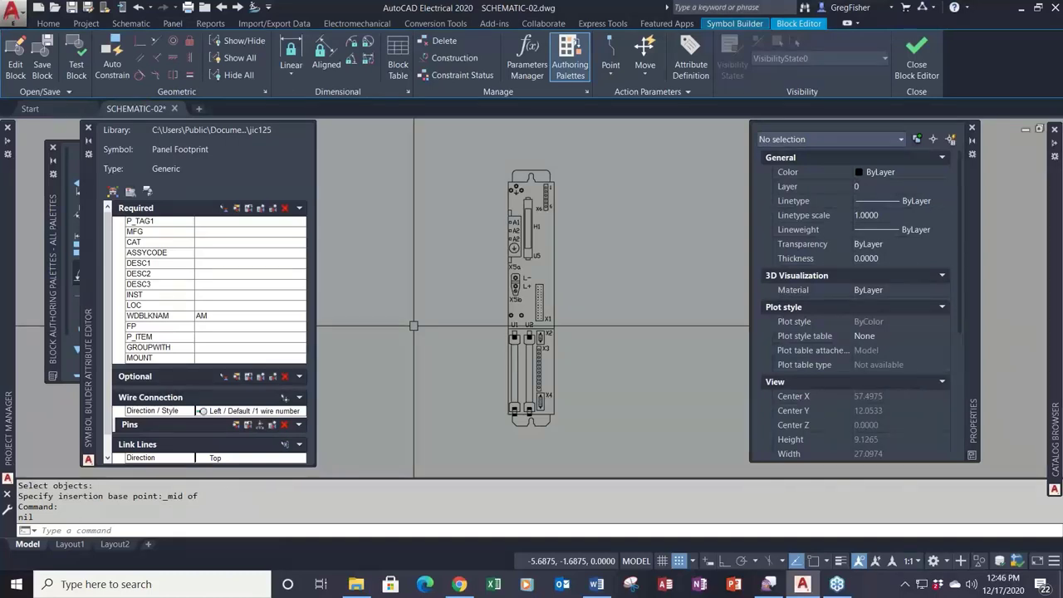
Step: Place the required P_TAG1 attribute centered just above the drive's upper mounting tab
left_click(232, 226)
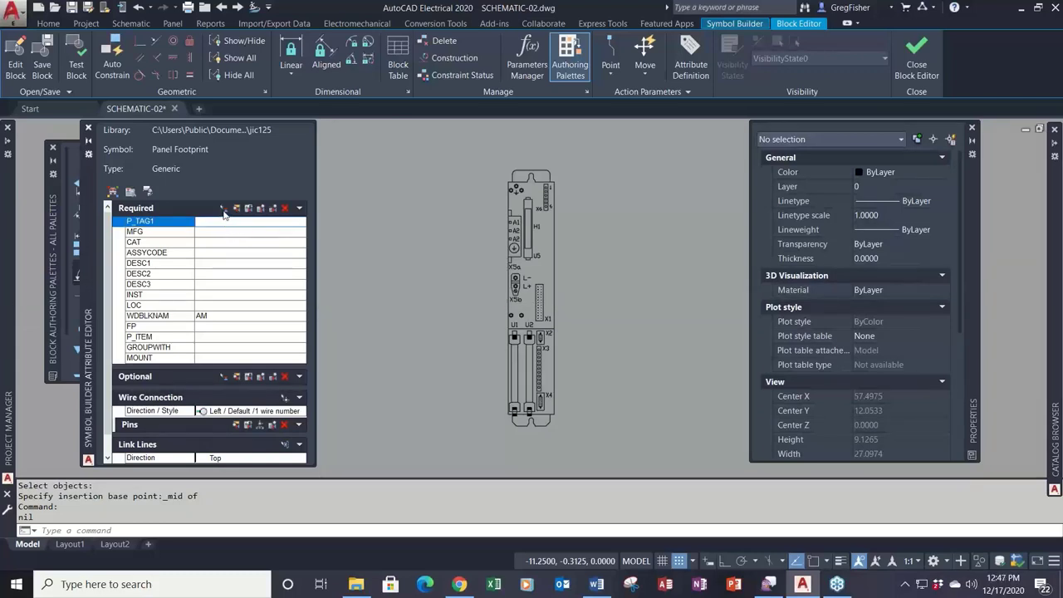
left_click(224, 209)
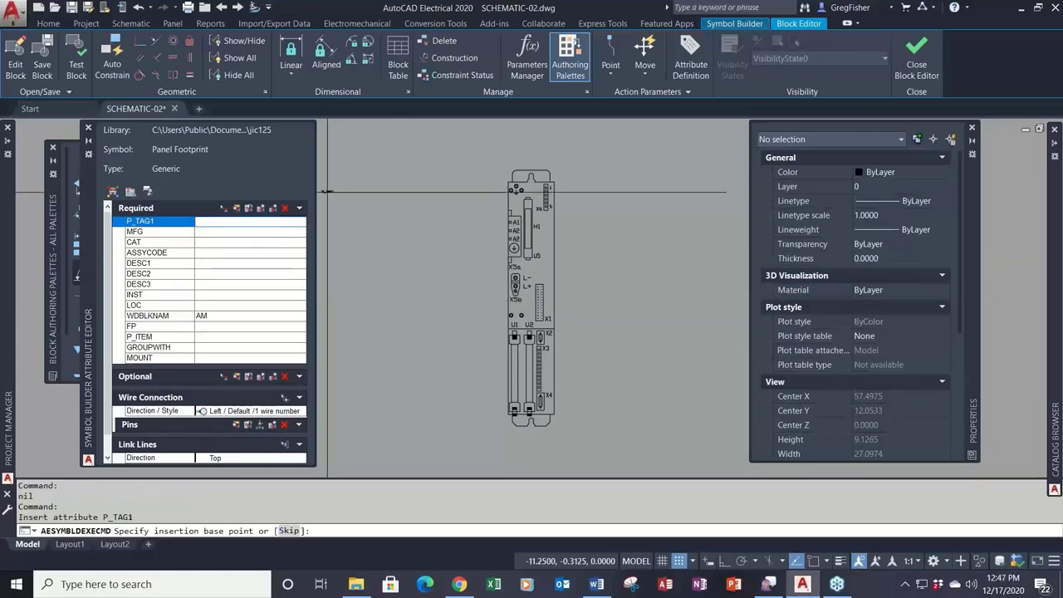
scroll(530, 162, "up", 5)
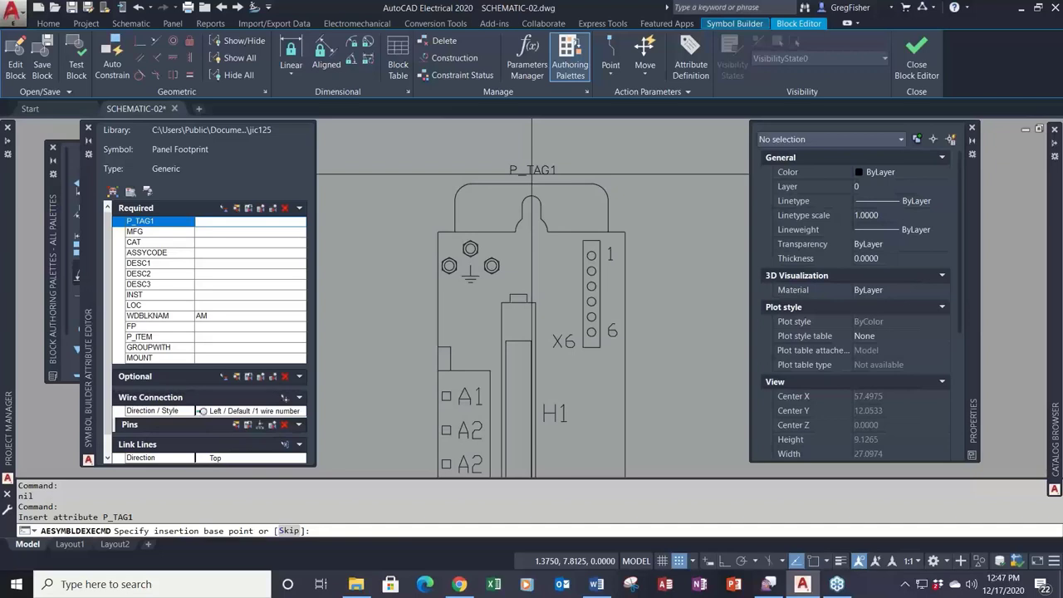
left_click(531, 175)
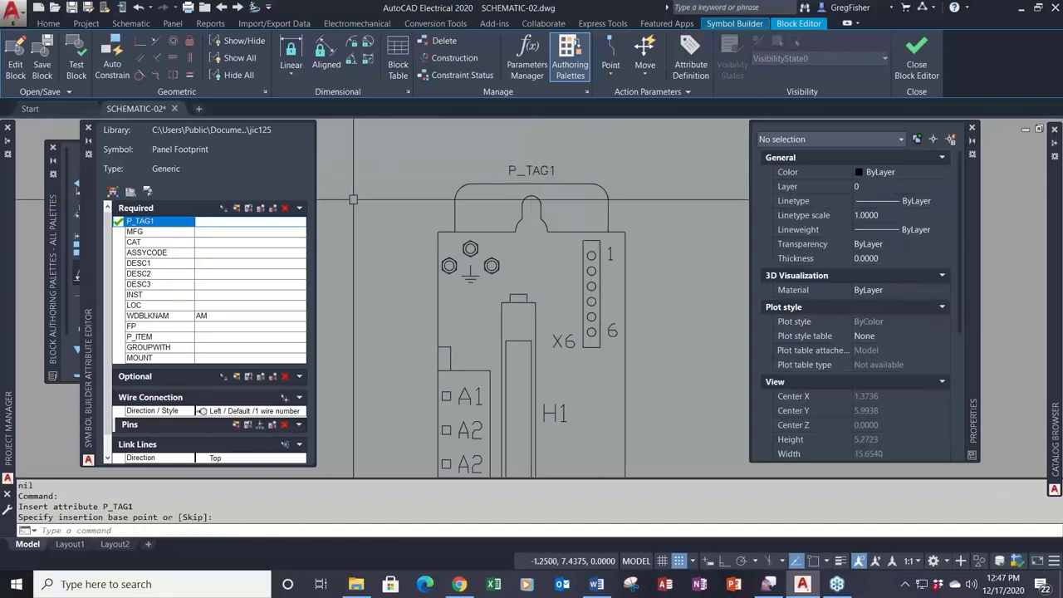
Step: Finish editing the panel footprint in Symbol Builder and open its save settings
scroll(355, 199, "down", 4)
middle_click_drag(356, 196, 439, 163)
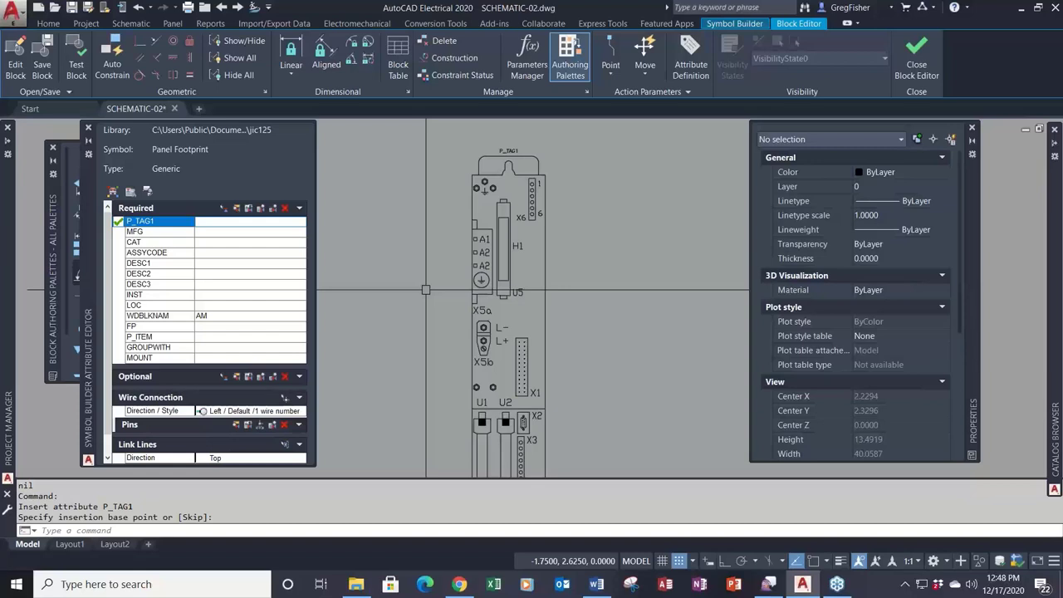
scroll(425, 289, "down", 2)
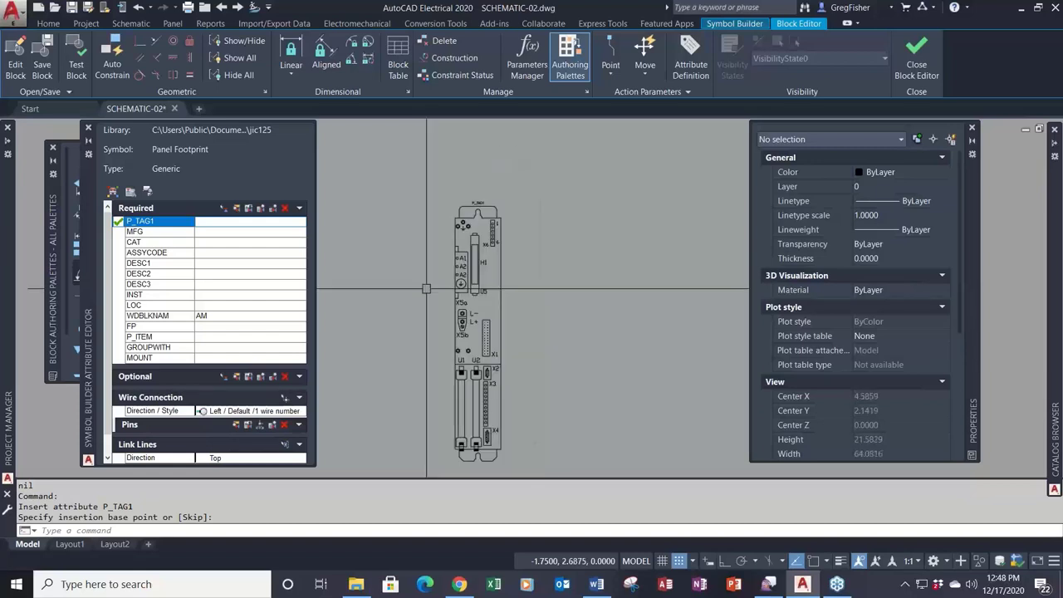
middle_click_drag(426, 288, 468, 240)
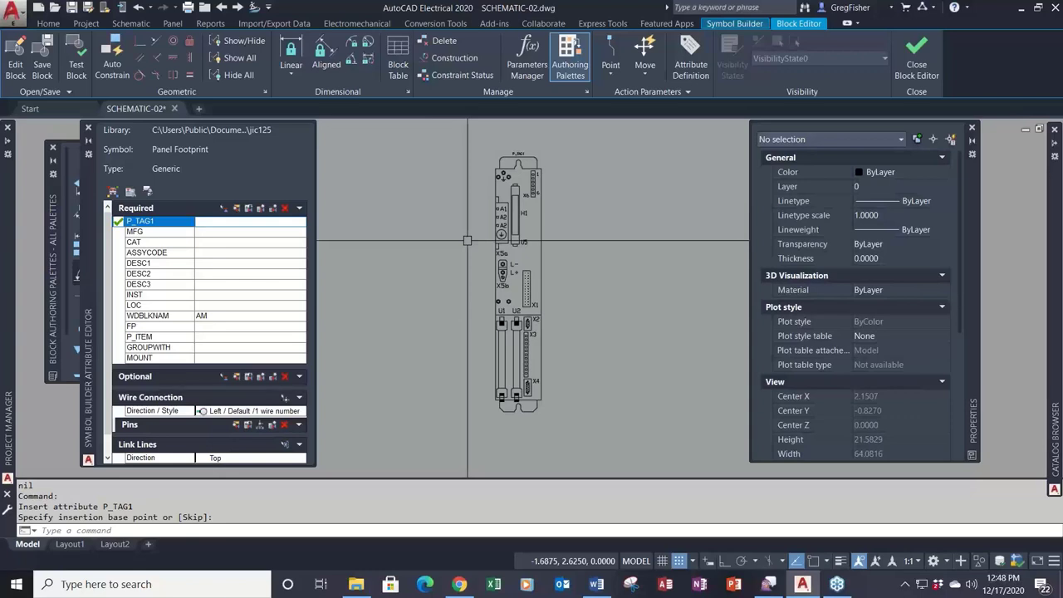
left_click(726, 24)
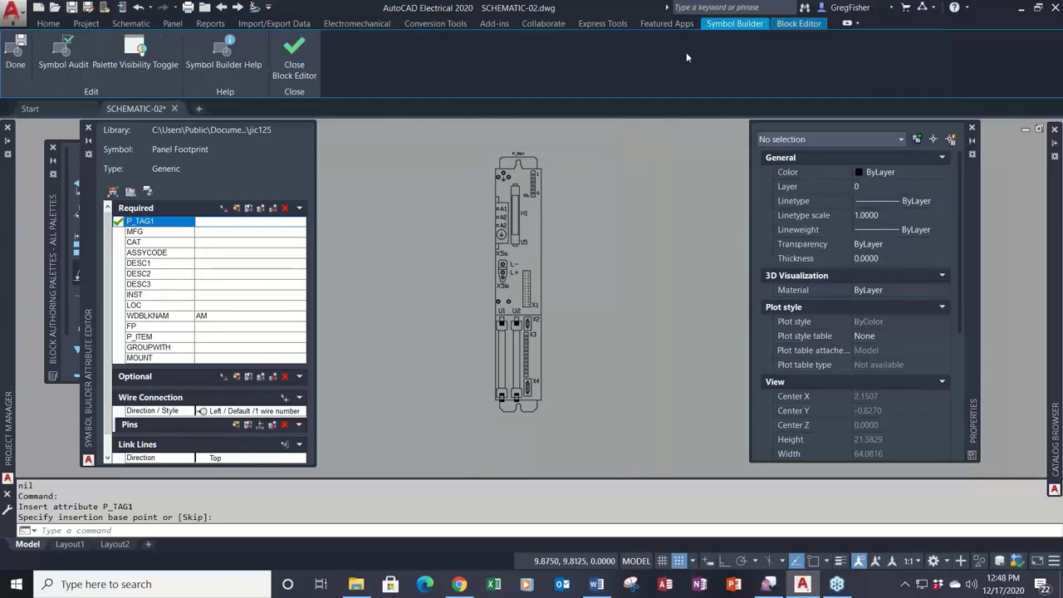
left_click(19, 62)
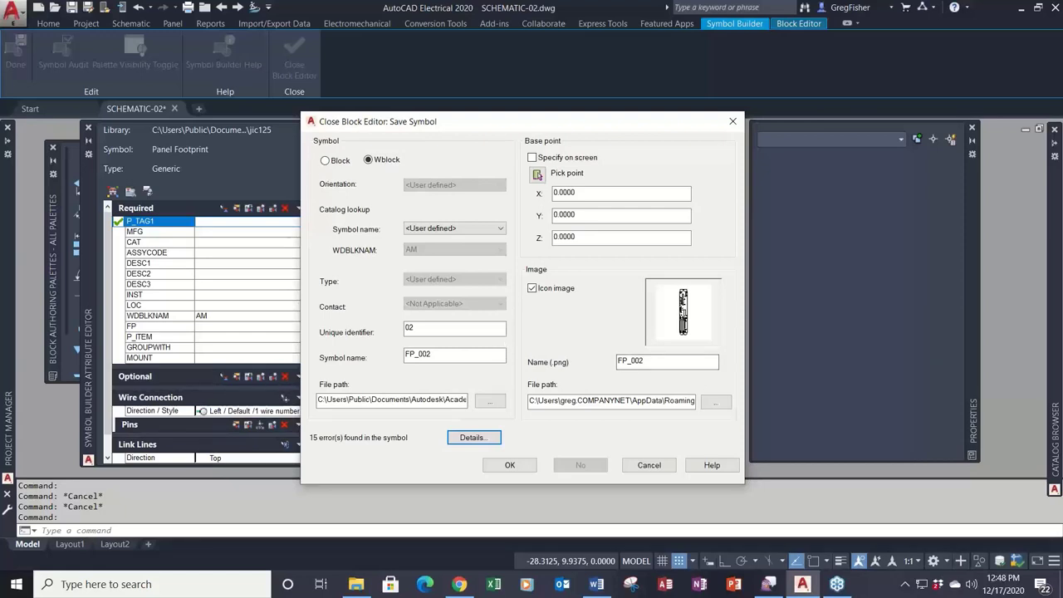
key("super+d")
key("super+d")
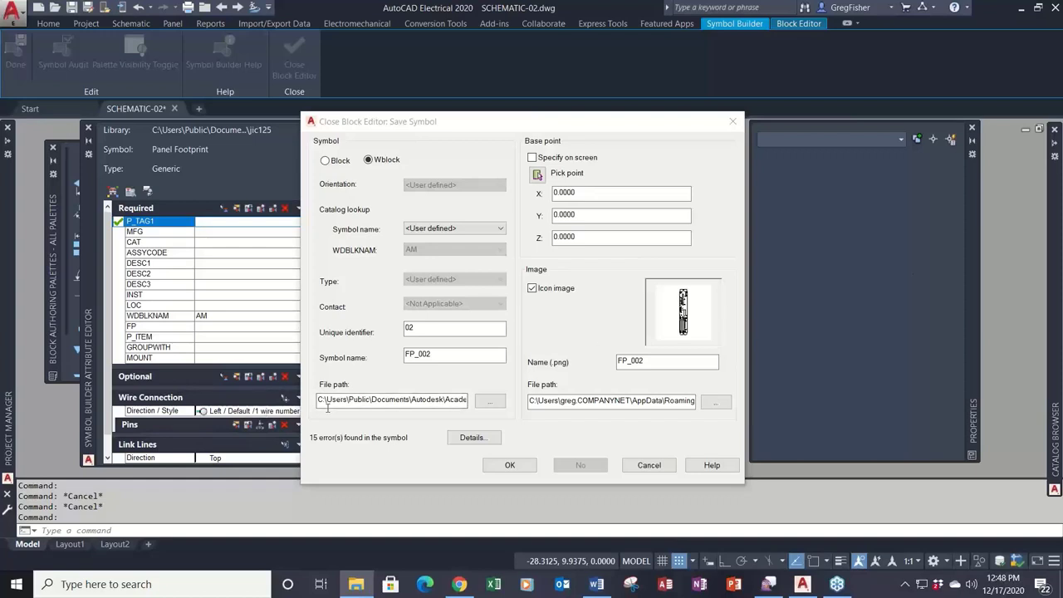
Step: Name the symbol FP_INDRAMAT DRIVE-3 and turn off its icon image
left_click(418, 329)
left_click(435, 354)
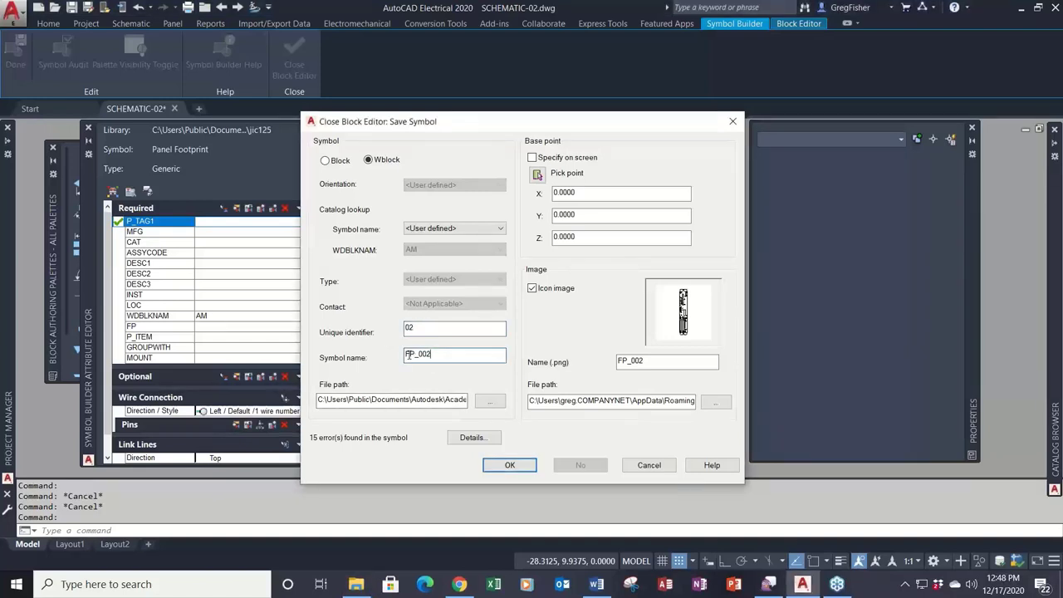
left_click_drag(406, 354, 460, 355)
type("FP_INDRAMAT DRIVE")
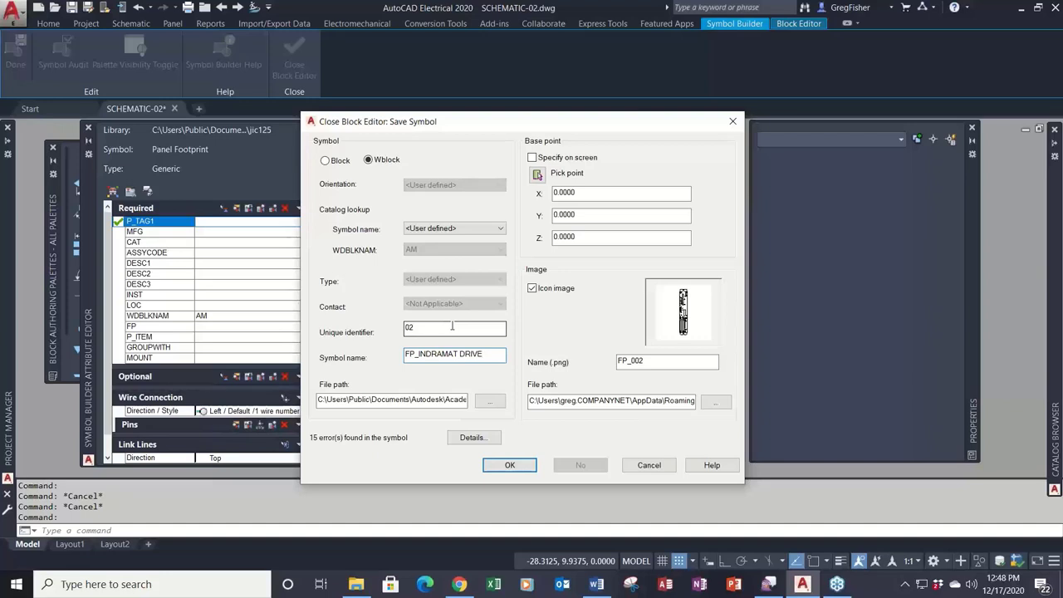
type("-3")
left_click(532, 288)
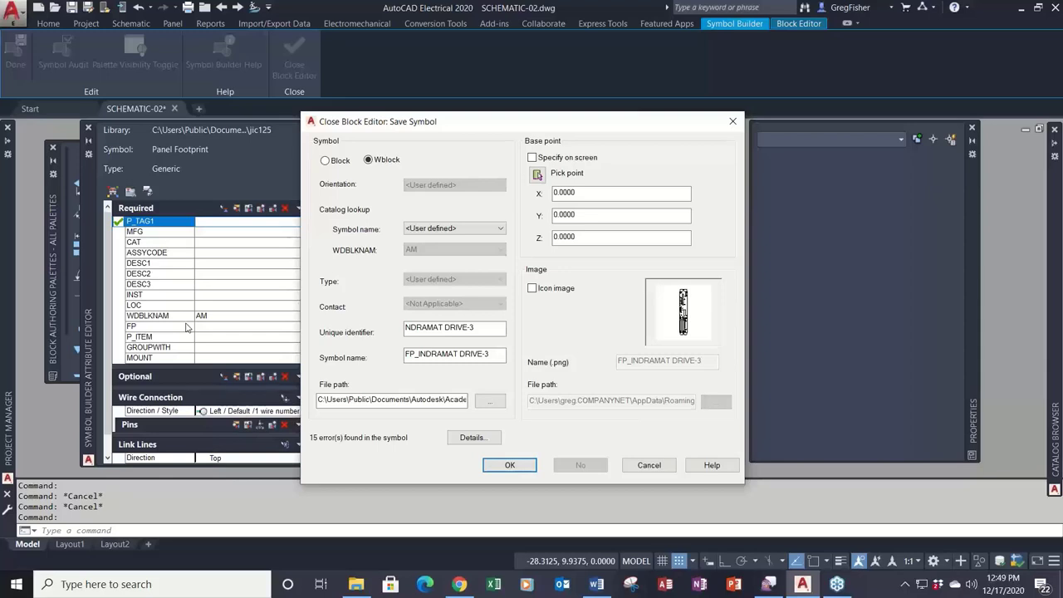
Step: Save the symbol to the C:\1_Webinar folder and close the block editor without inserting it
left_click(497, 404)
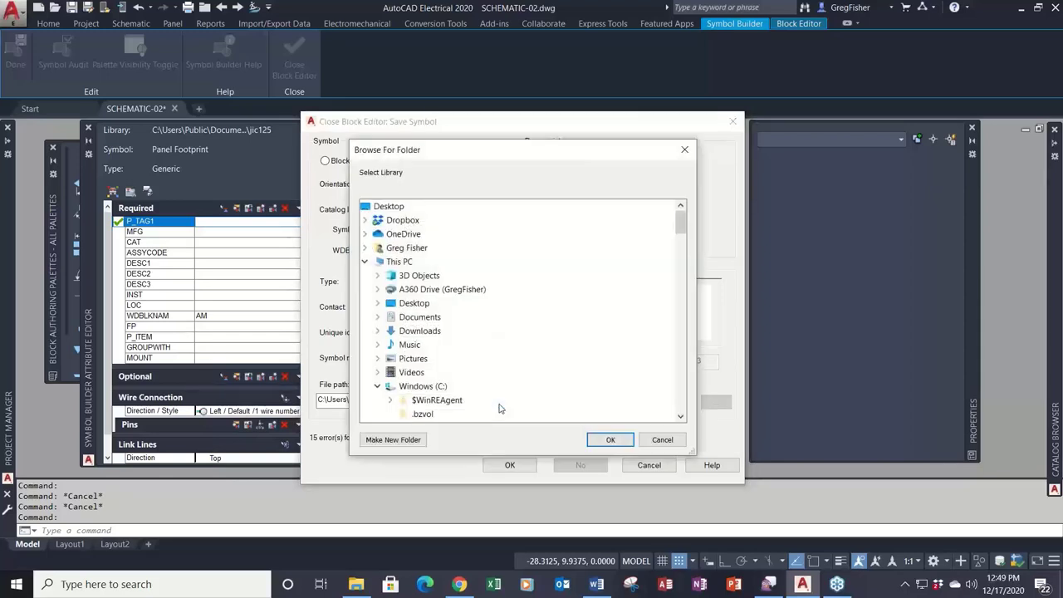
scroll(498, 406, "down", 2)
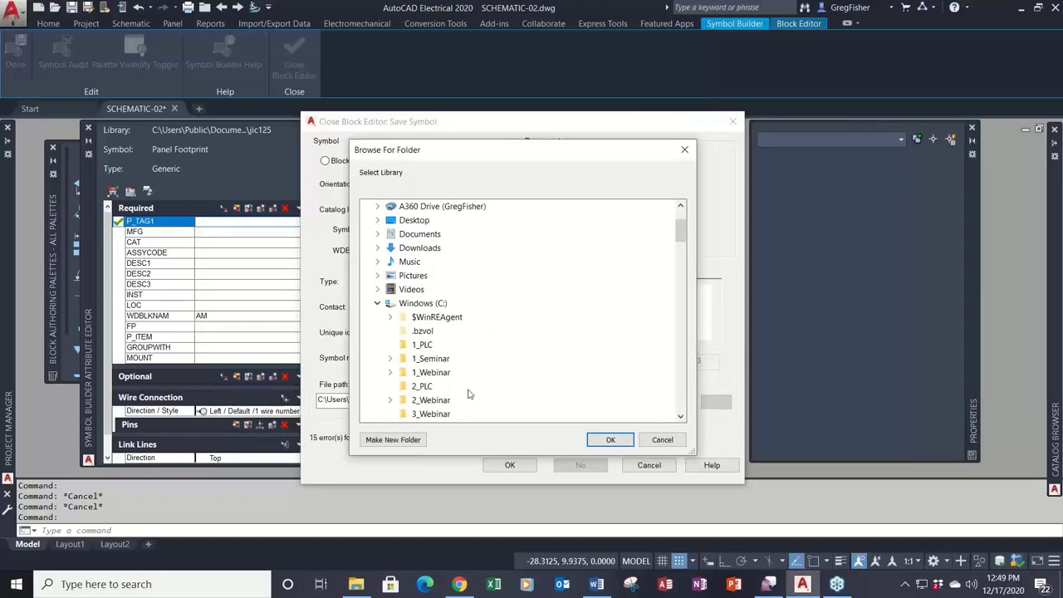
left_click(433, 372)
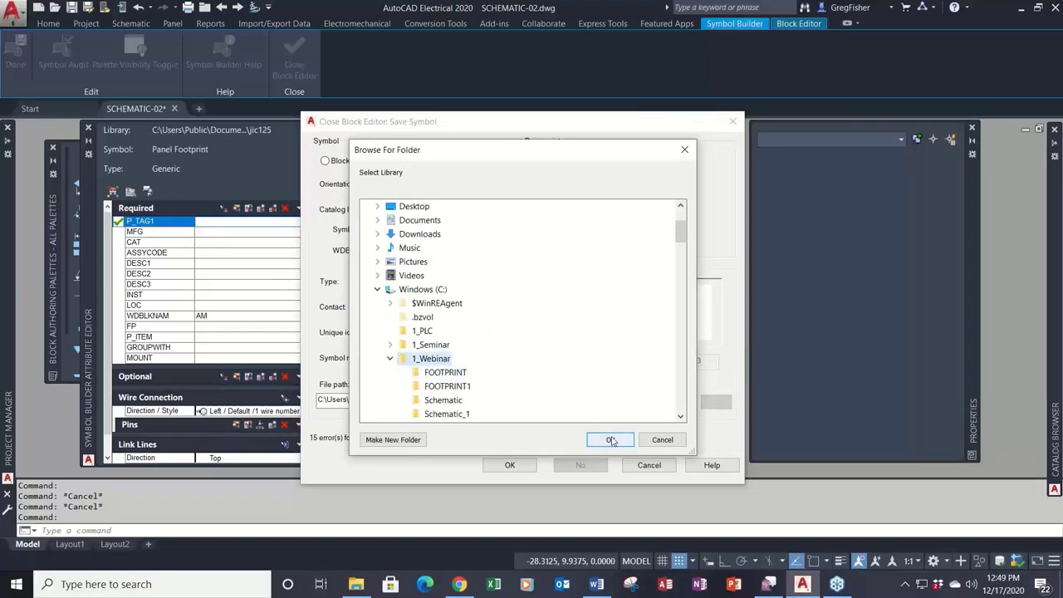
left_click(611, 440)
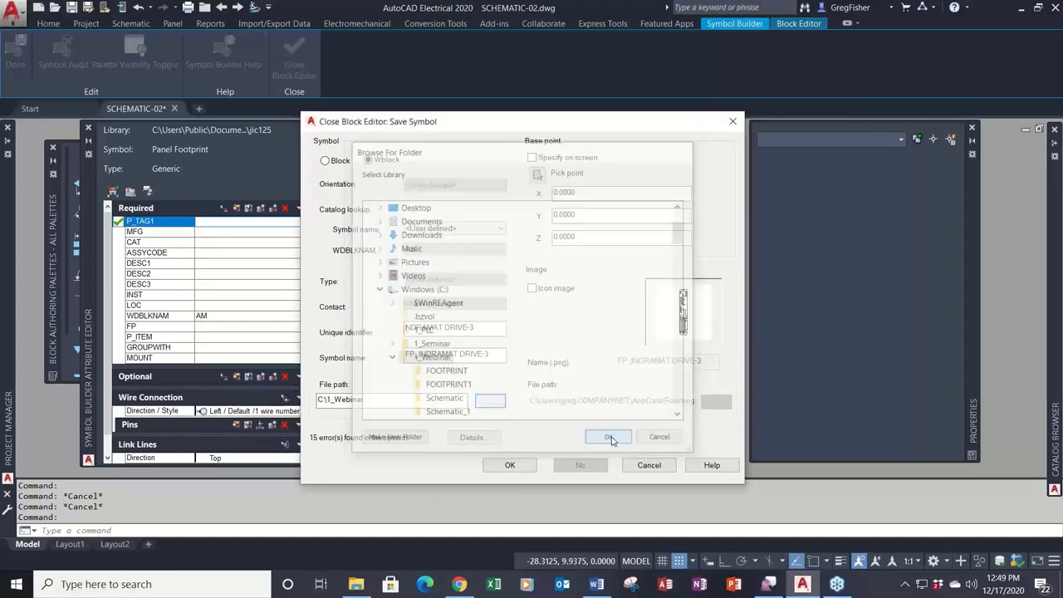
left_click(522, 466)
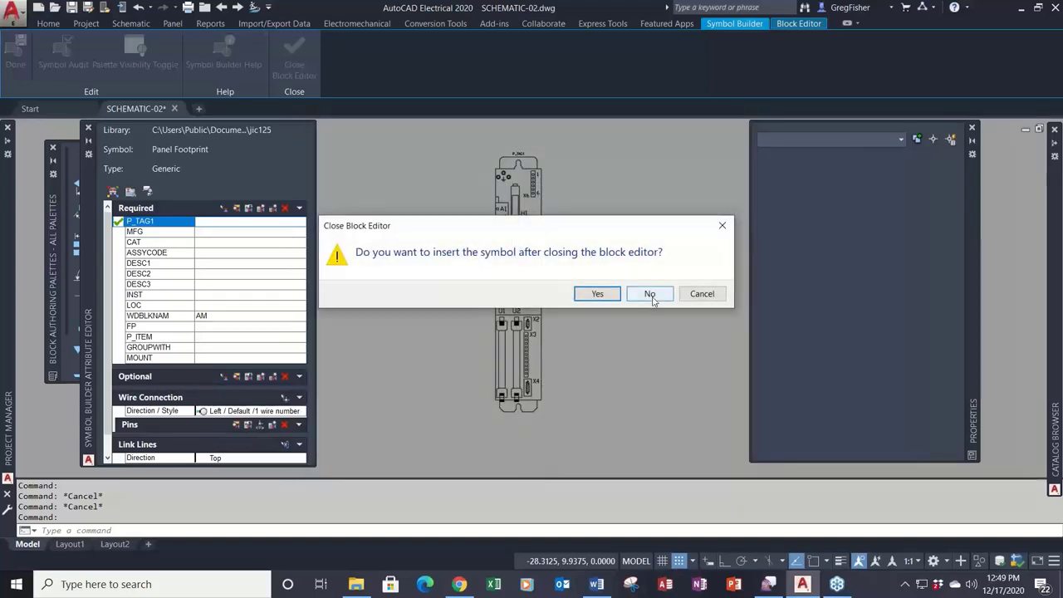
left_click(651, 295)
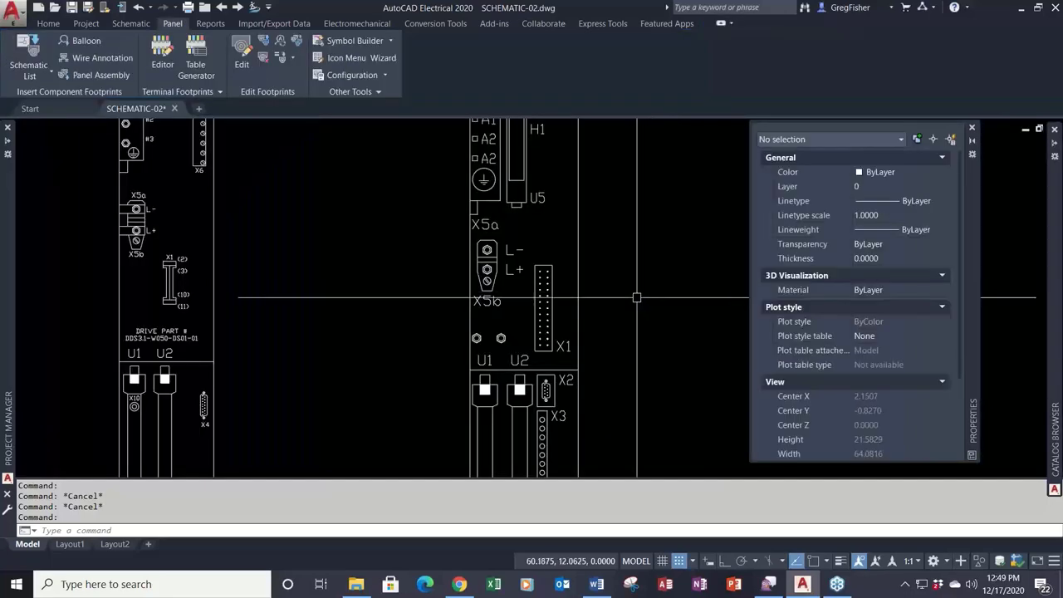
Step: Open the main control panel drawing SCHEMATIC-09.dwg from the project's ENCLOSURE folder
scroll(605, 299, "down", 3)
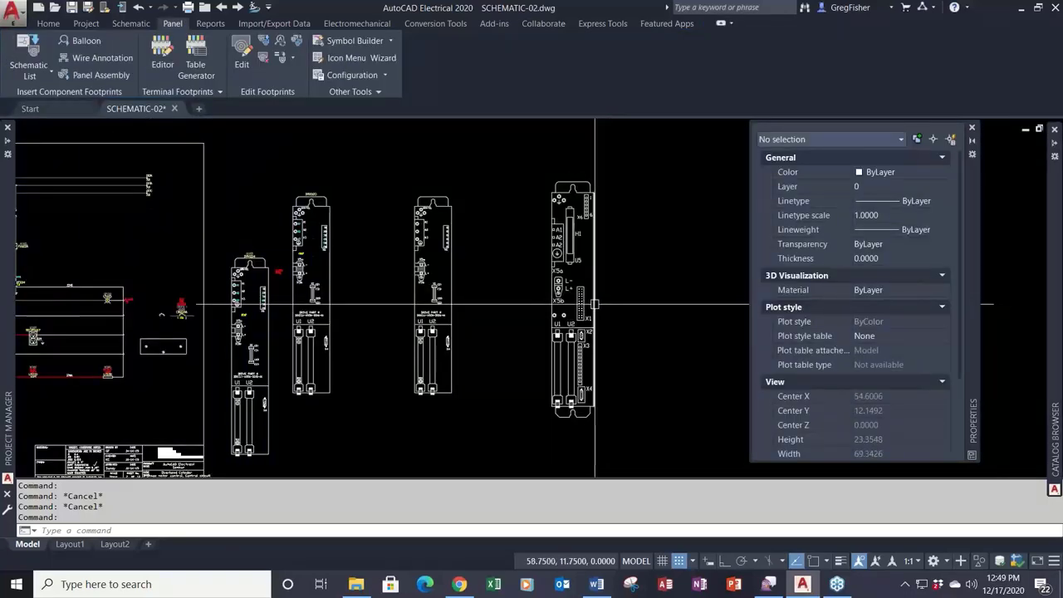
mouse_move(9, 213)
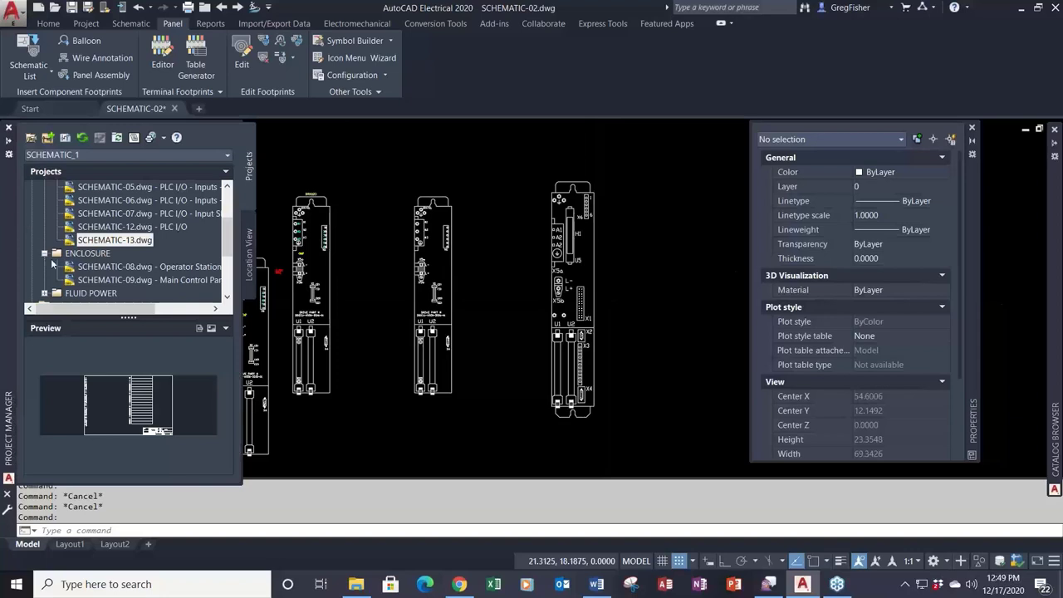
double_click(68, 281)
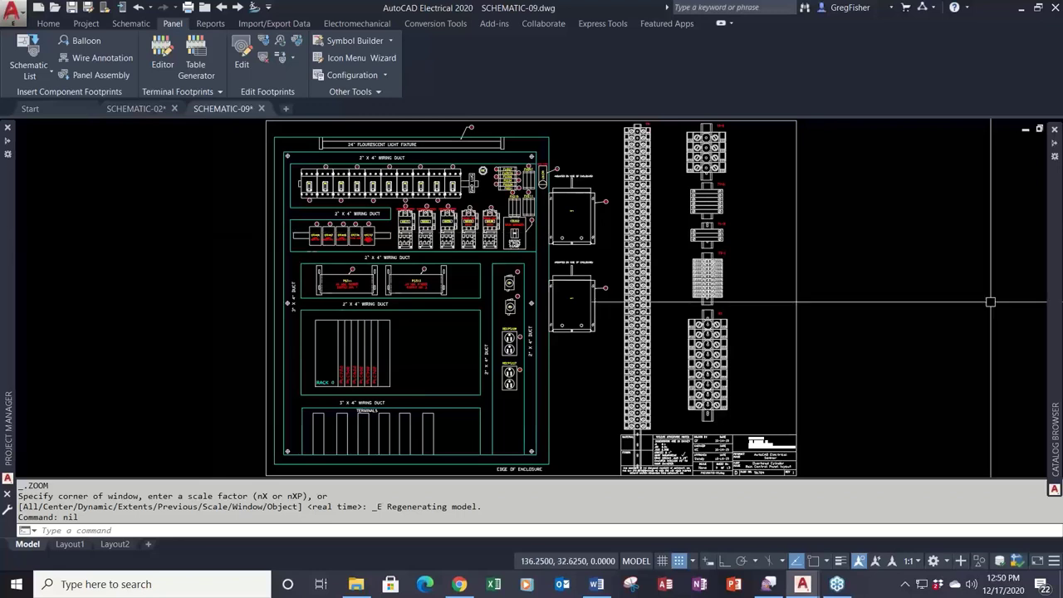
Step: Edit the Indramat drive results in the Catalog Browser and duplicate the DDS31-W050 row into the empty last row
mouse_move(1055, 287)
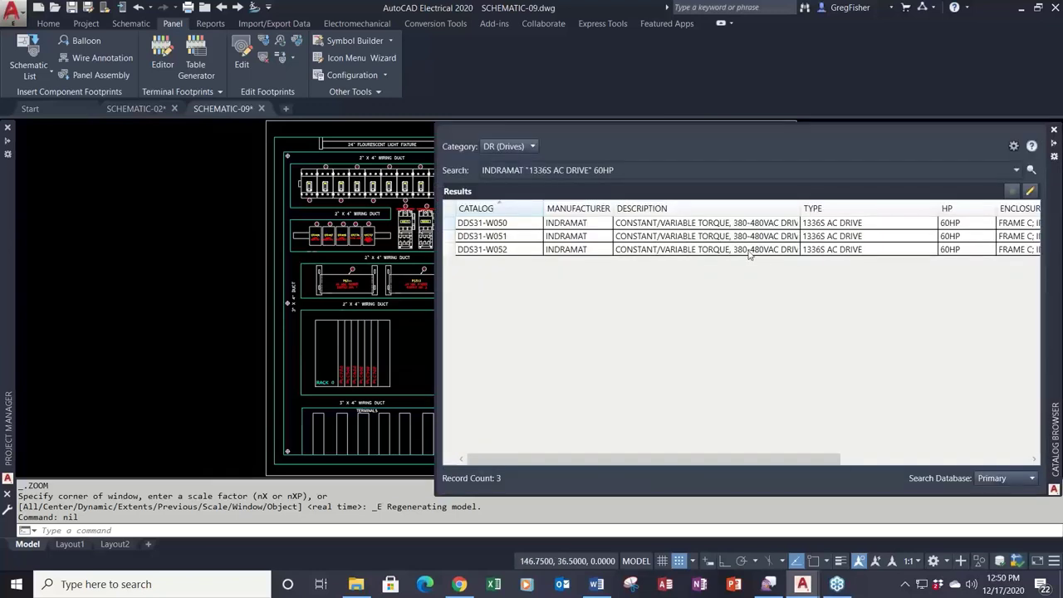
left_click(1029, 192)
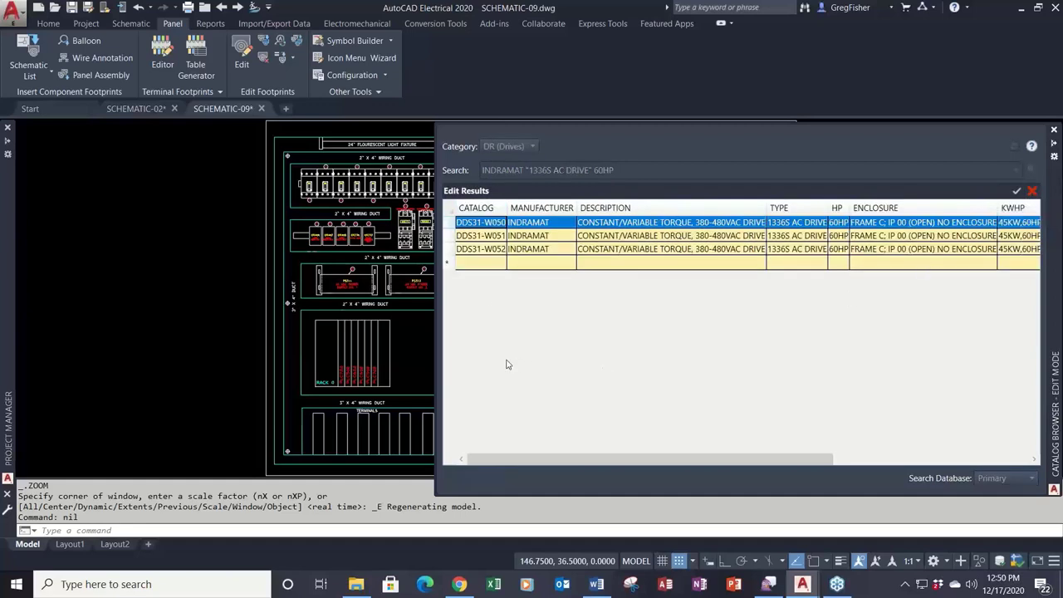
right_click(450, 226)
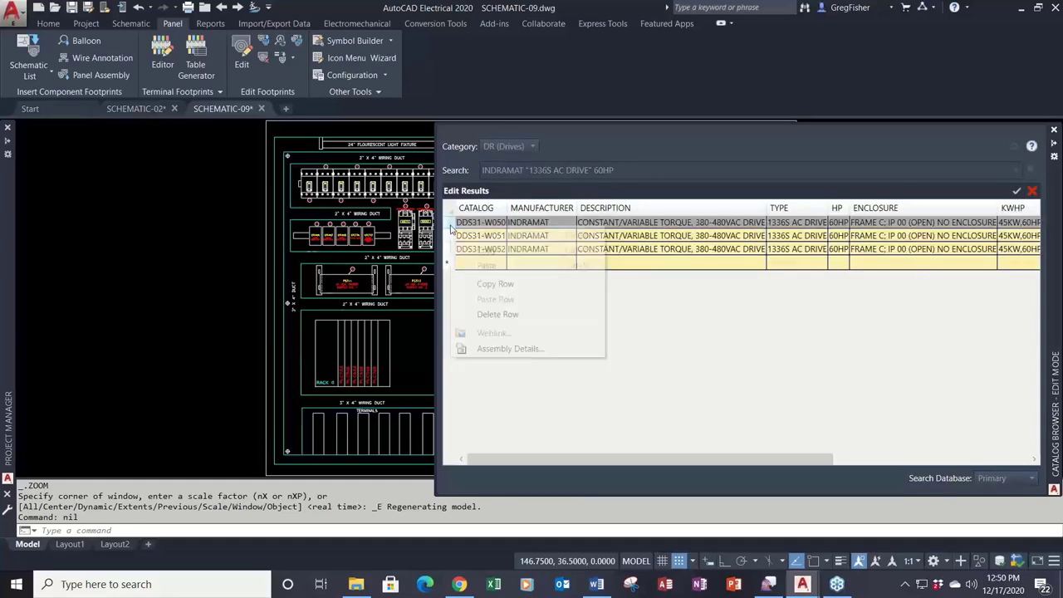
left_click(469, 284)
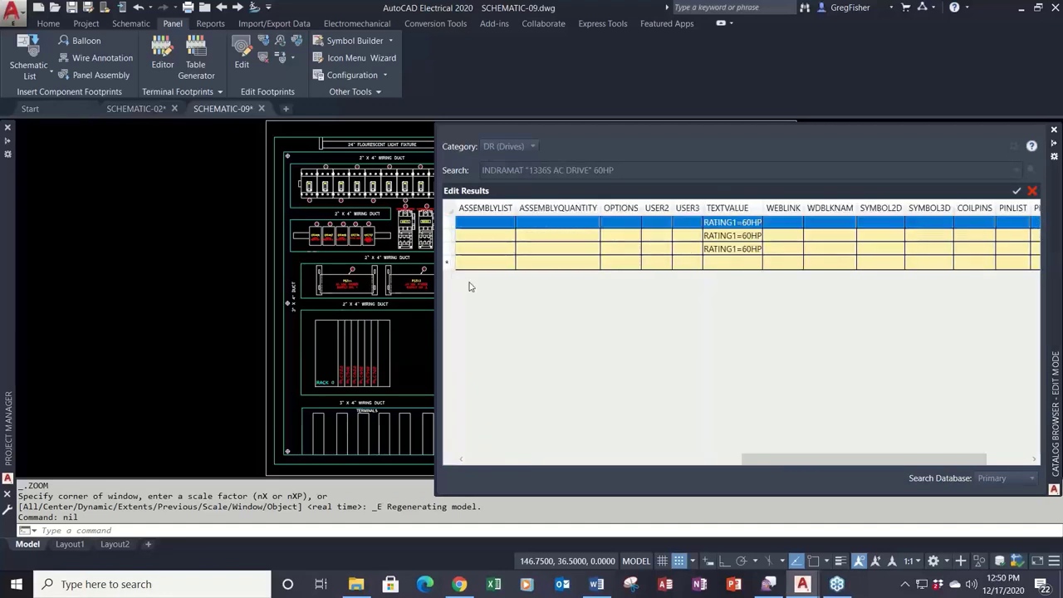
left_click(489, 462)
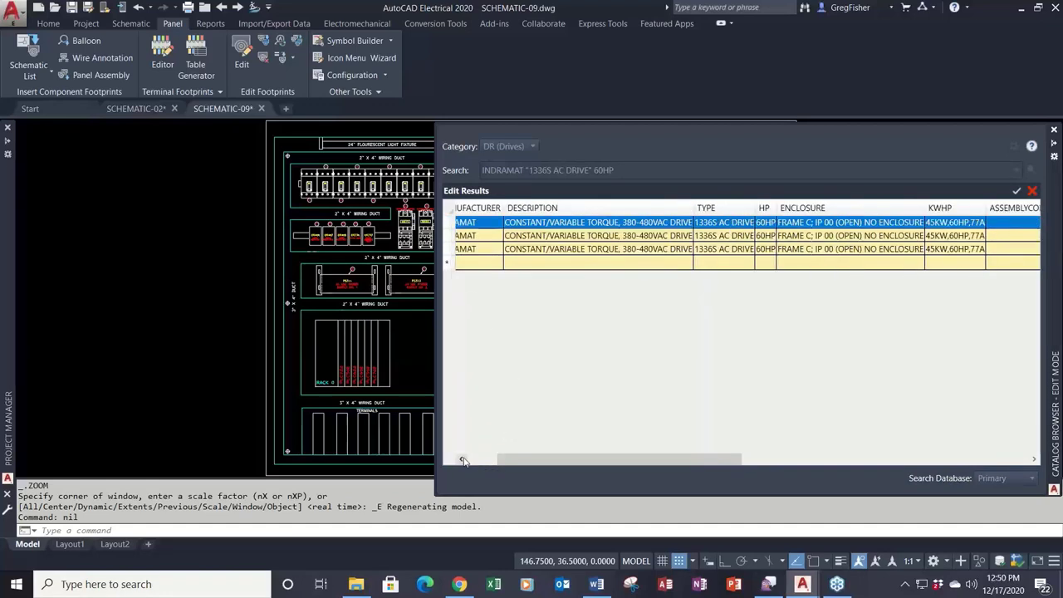
left_click(462, 459)
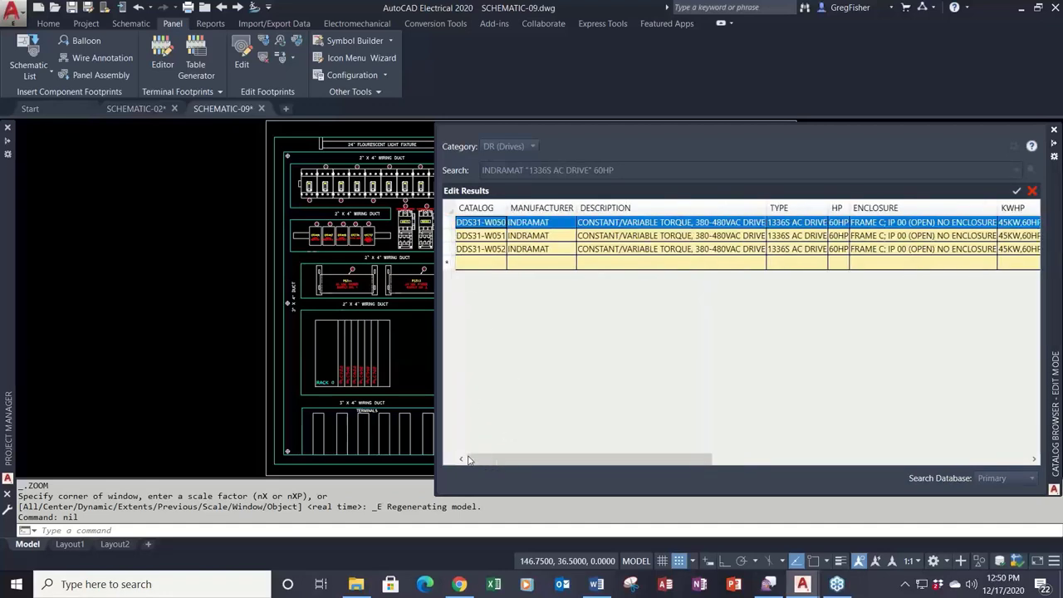
right_click(452, 264)
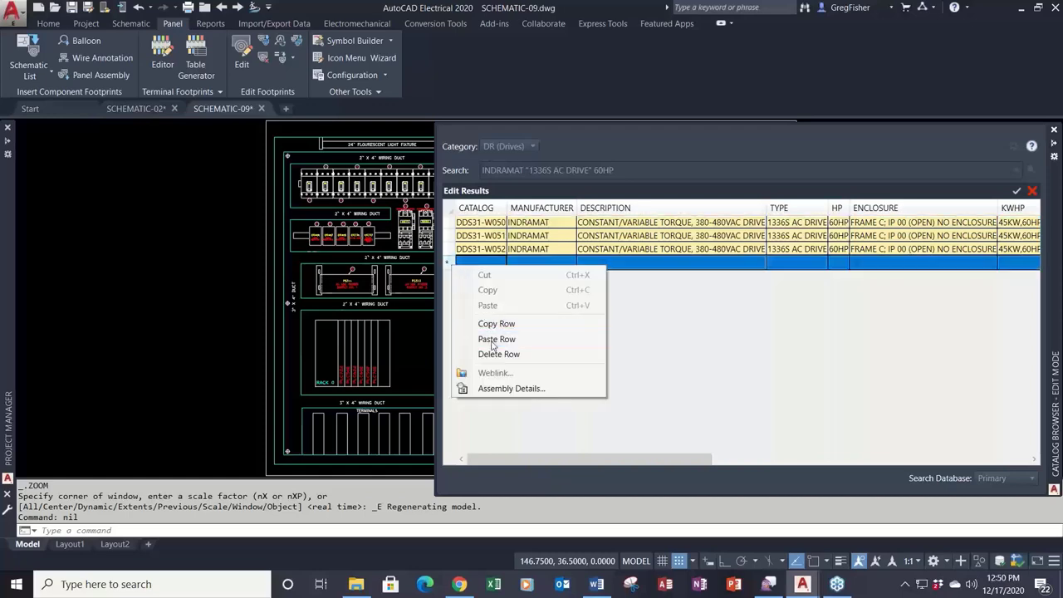
left_click(495, 339)
left_click(489, 462)
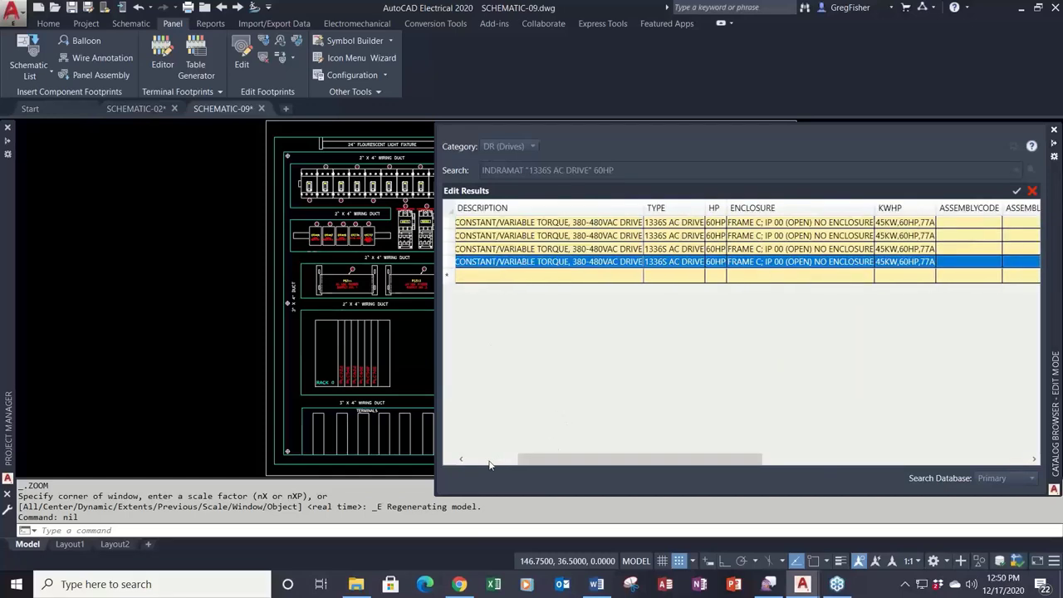
left_click(487, 459)
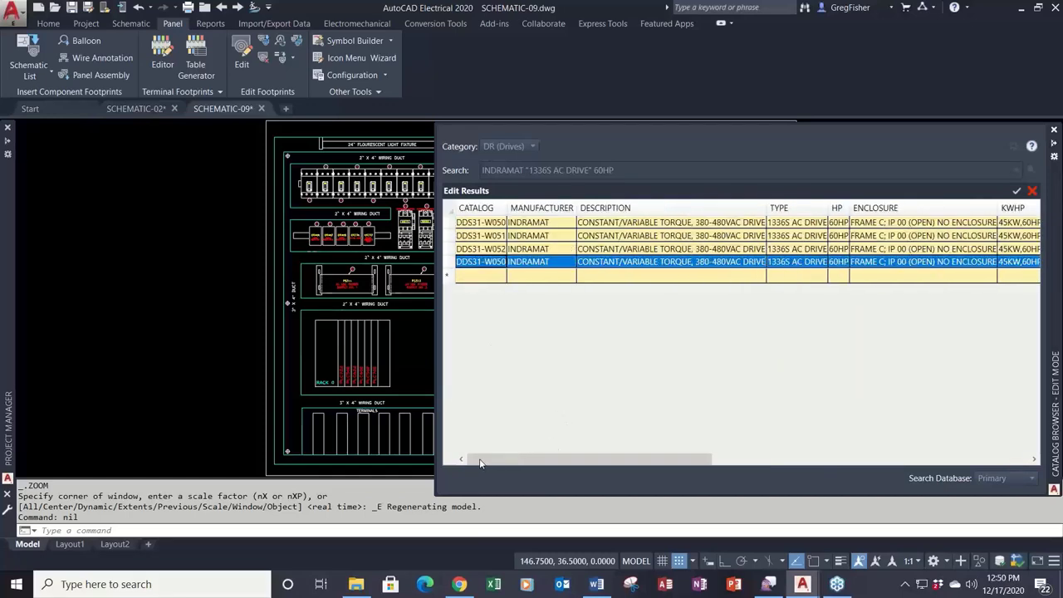
Step: Set the duplicated row's catalog number to DDS31-W050_1 and save the catalog changes
left_click(501, 262)
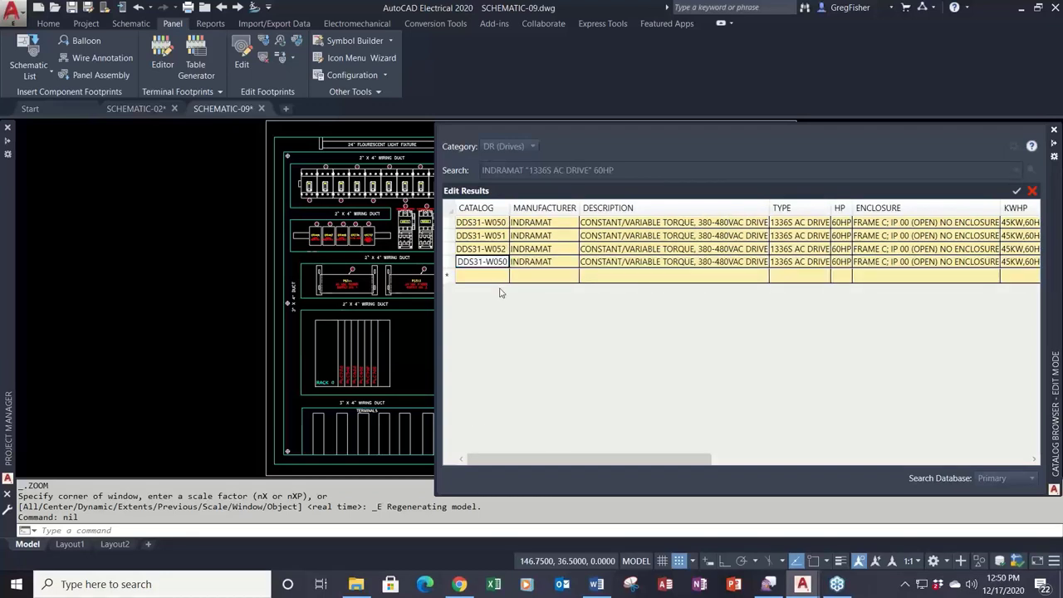
type("_")
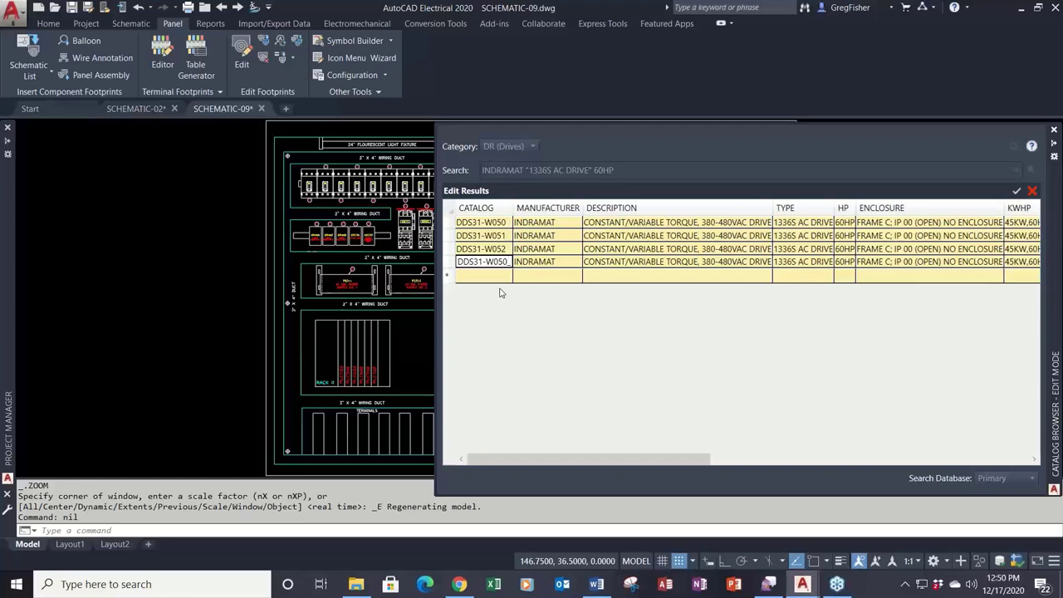
type("1")
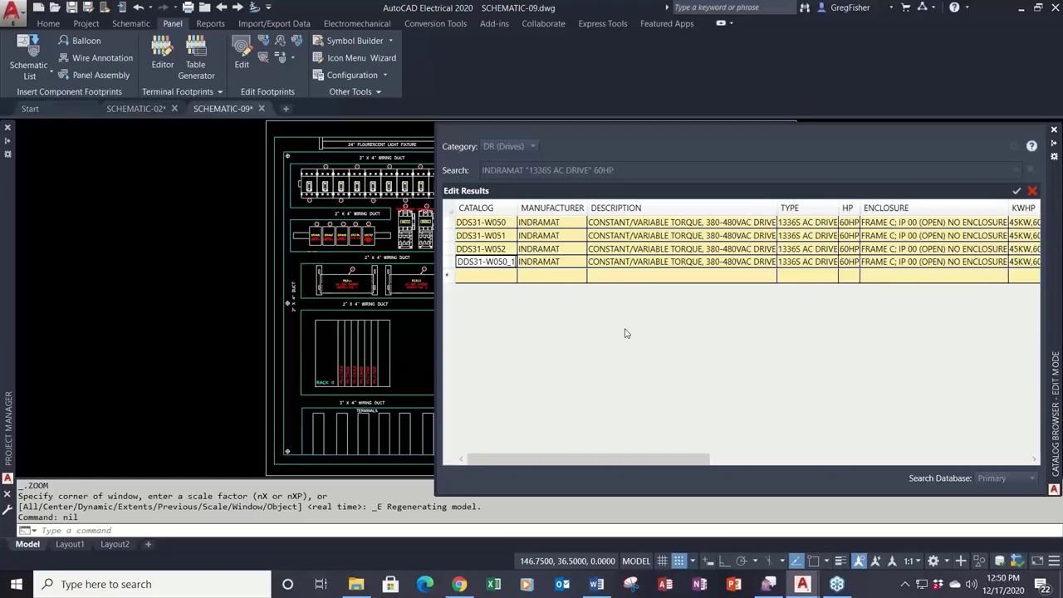
left_click(1015, 193)
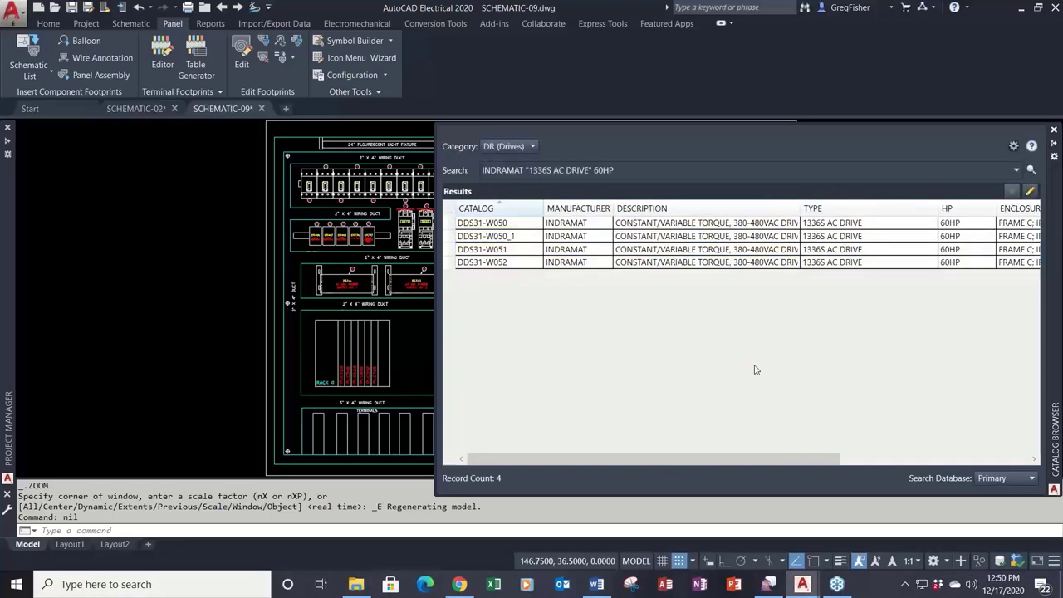
Step: Copy the catalog number DDS31-W050_1 from its row in the editable Indramat drive results, and accept the catalog edits
left_click(500, 238)
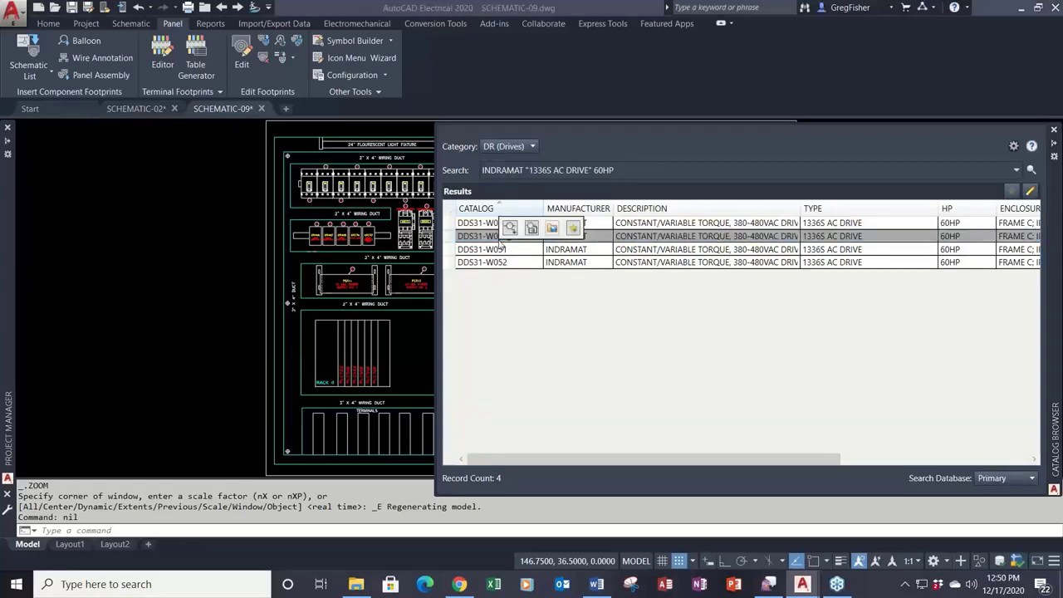
left_click(498, 240)
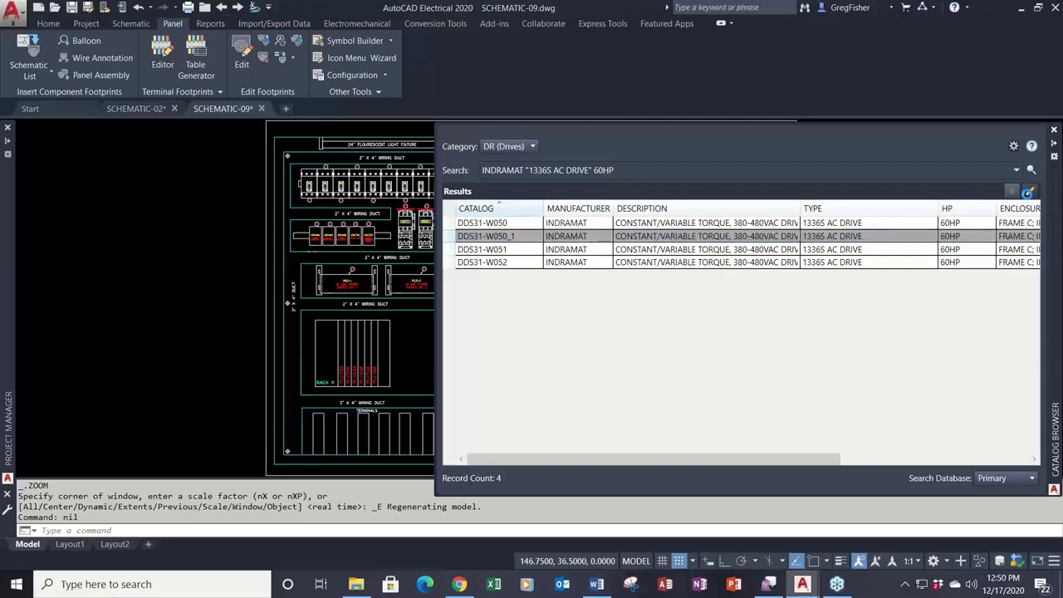
left_click(1029, 193)
left_click(459, 236)
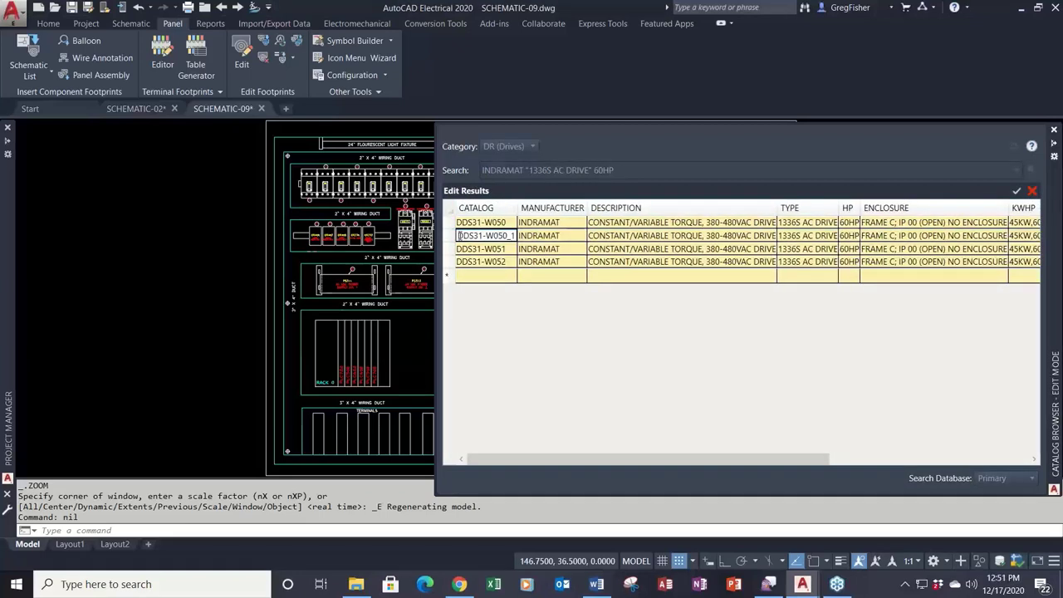
left_click_drag(459, 237, 512, 238)
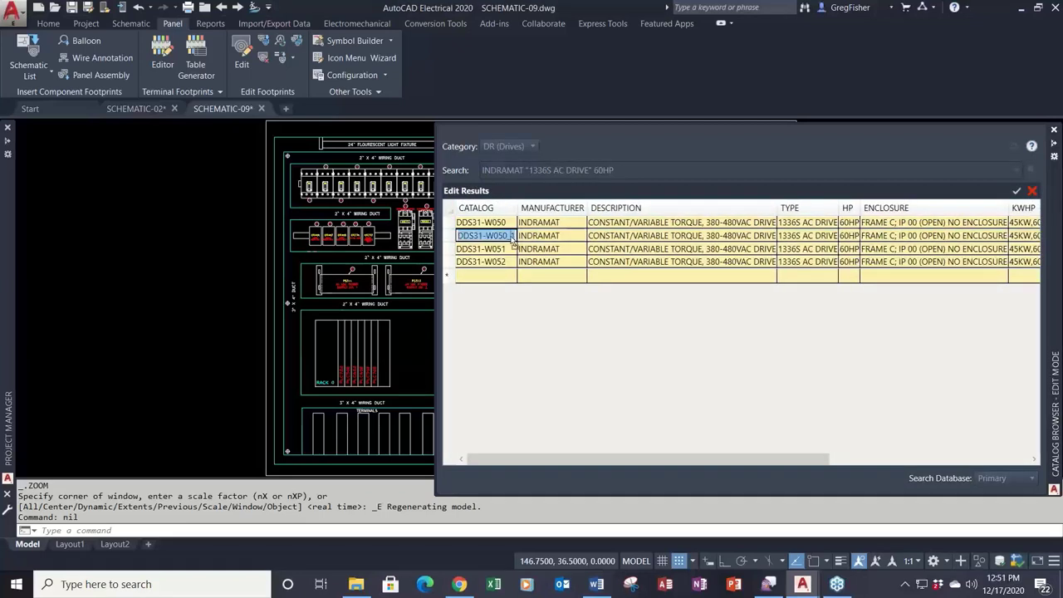
left_click(506, 237)
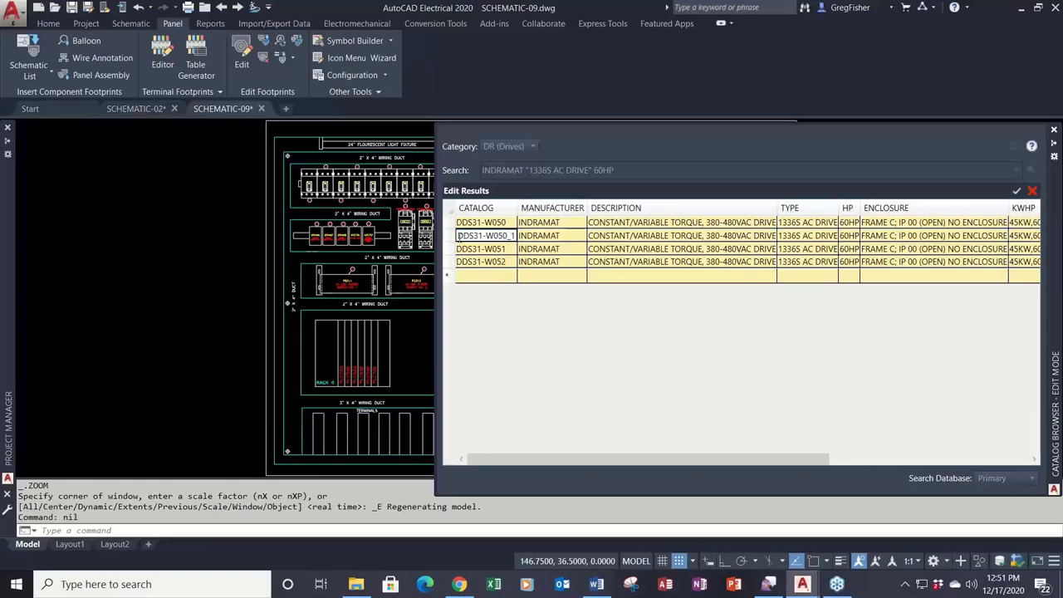
double_click(458, 236)
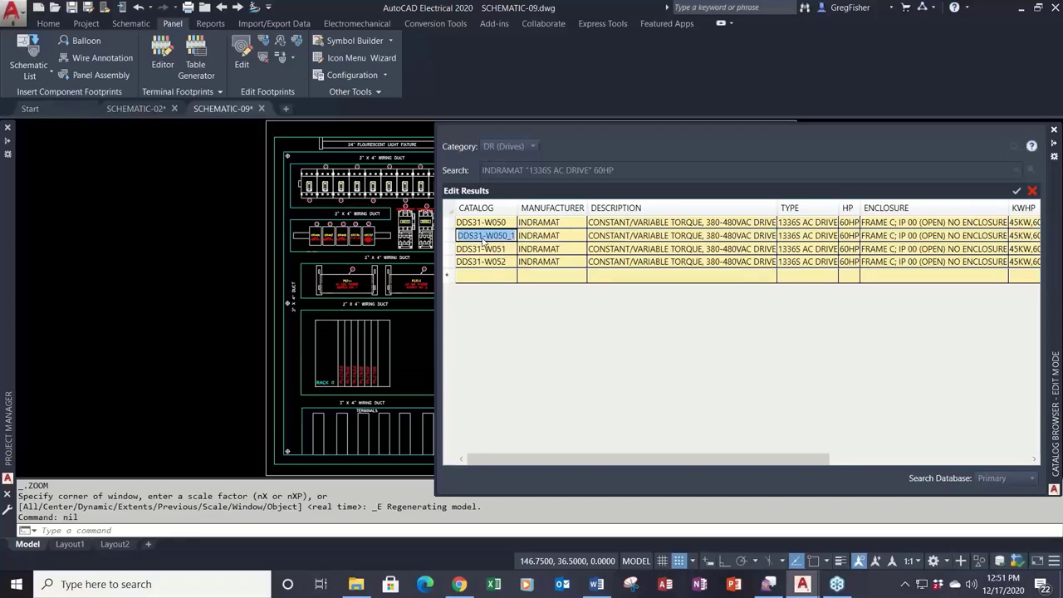
right_click(484, 240)
left_click(516, 264)
left_click(1016, 193)
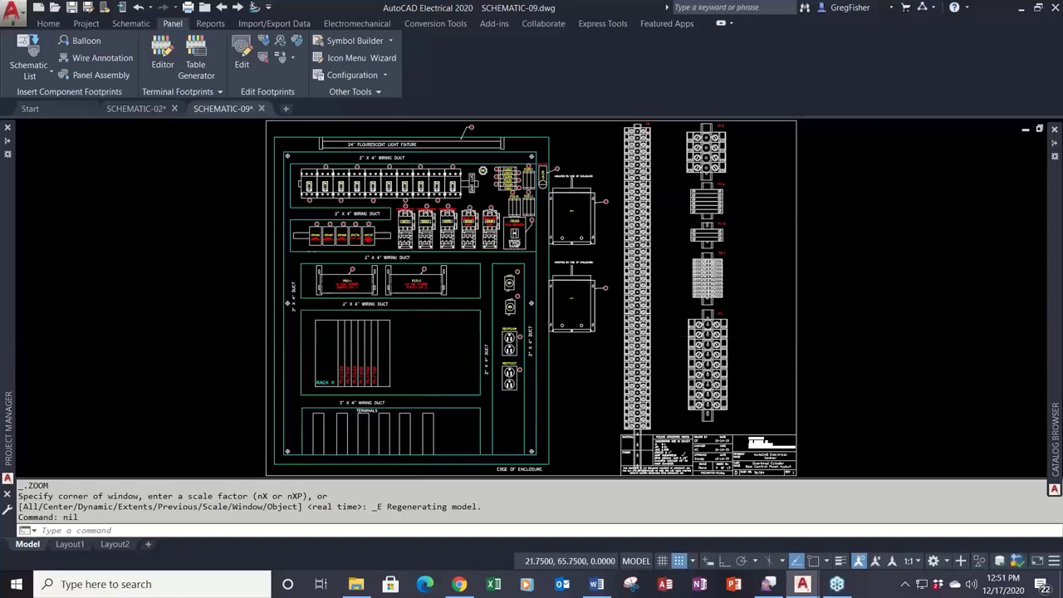
Step: Open the existing INDRAMAT table in the Footprint Database Editor
left_click(353, 92)
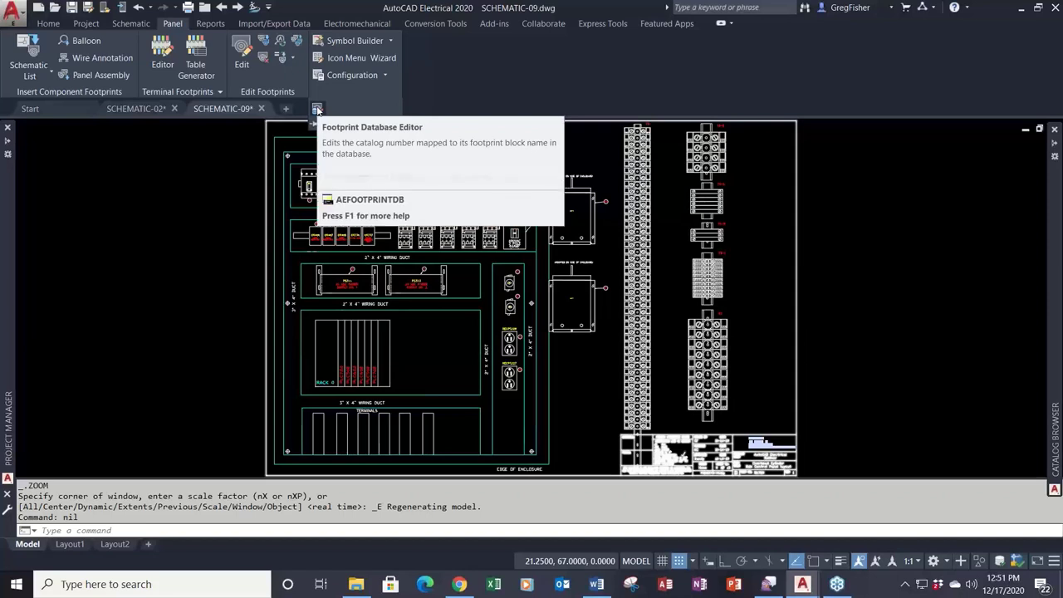
left_click(317, 110)
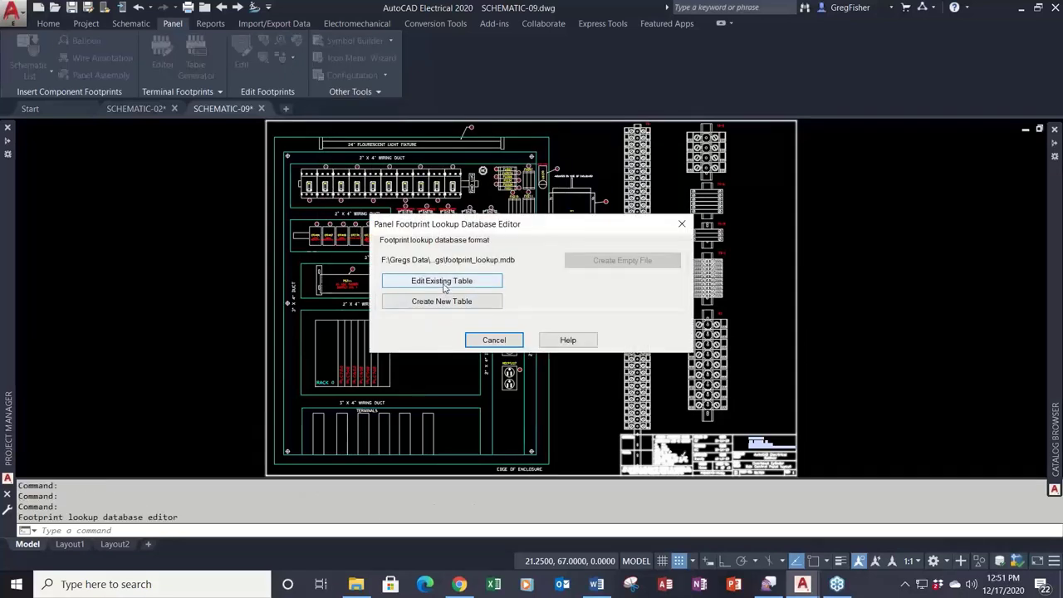
left_click(443, 283)
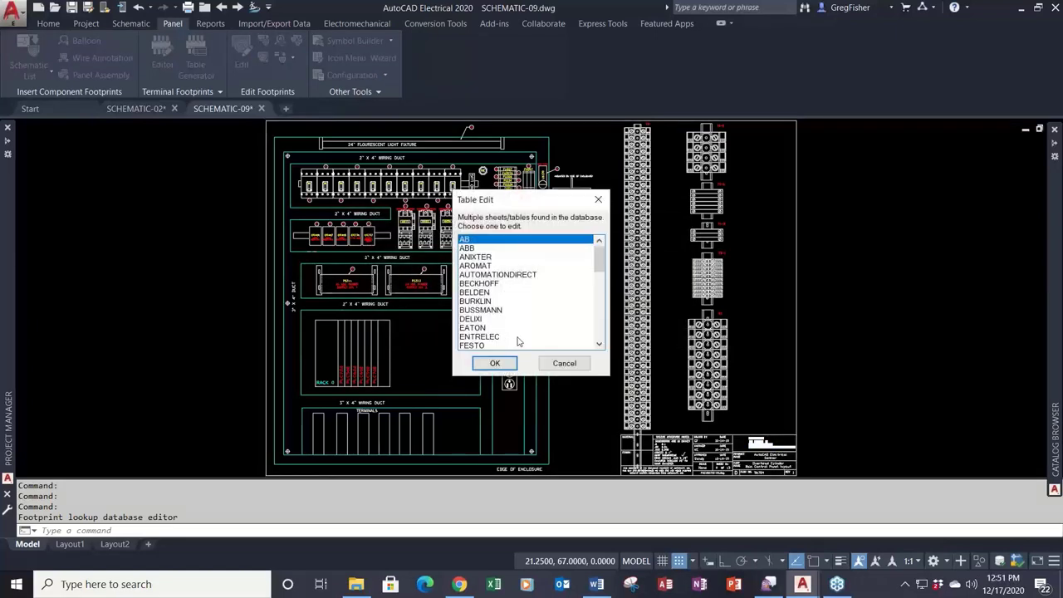
scroll(523, 347, "down", 3)
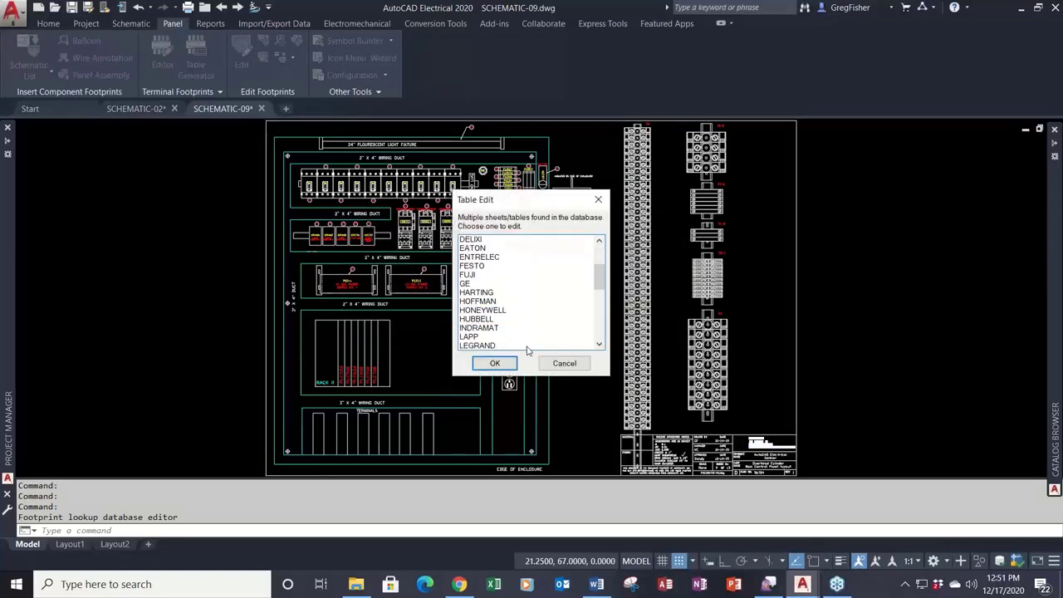
left_click(496, 328)
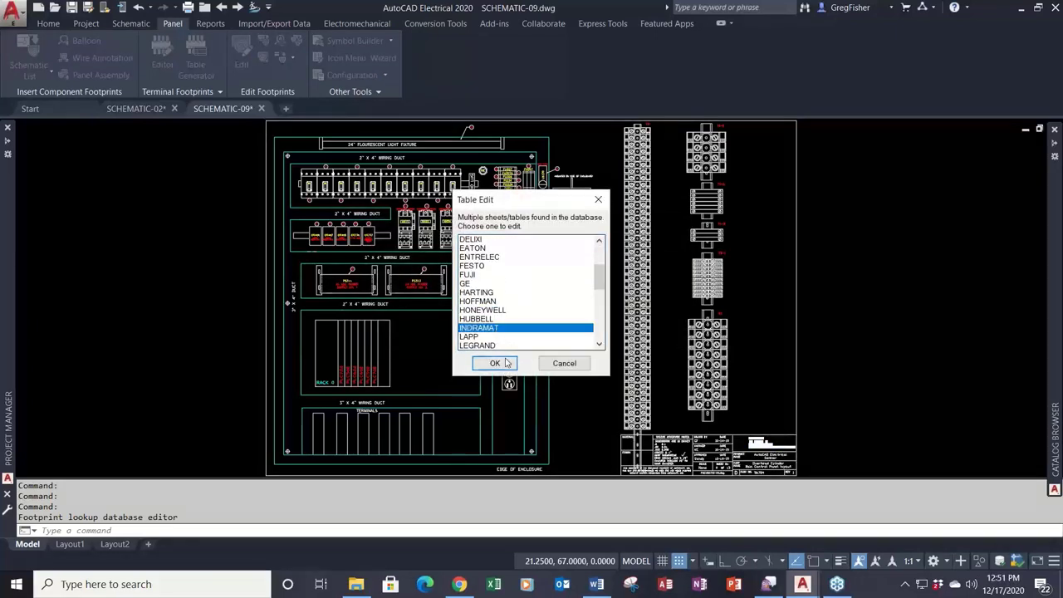
left_click(494, 363)
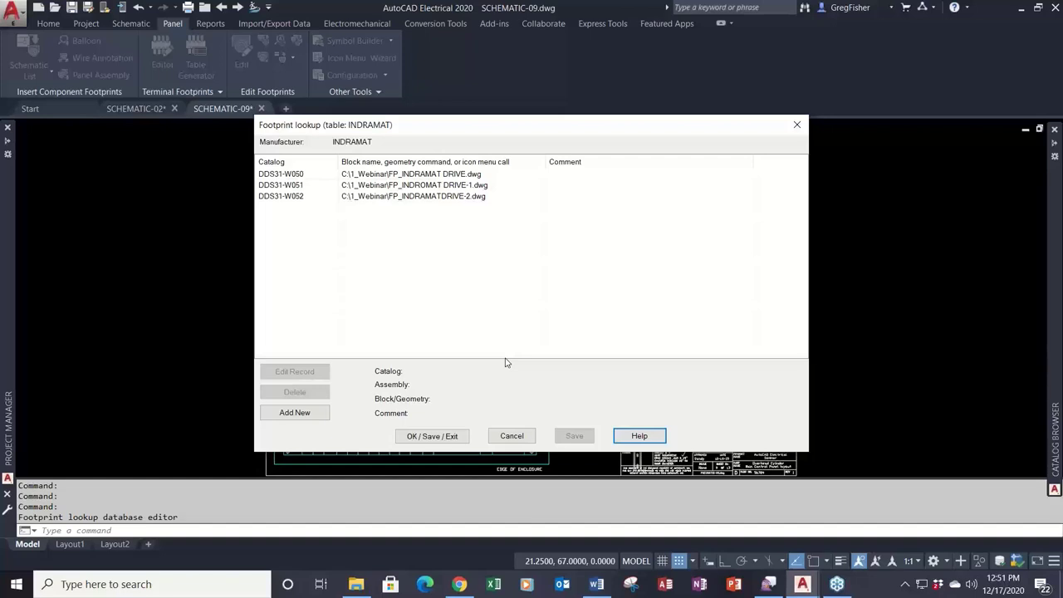
Step: Start a new footprint record with the copied catalog number DDS31-W050_1
left_click(318, 419)
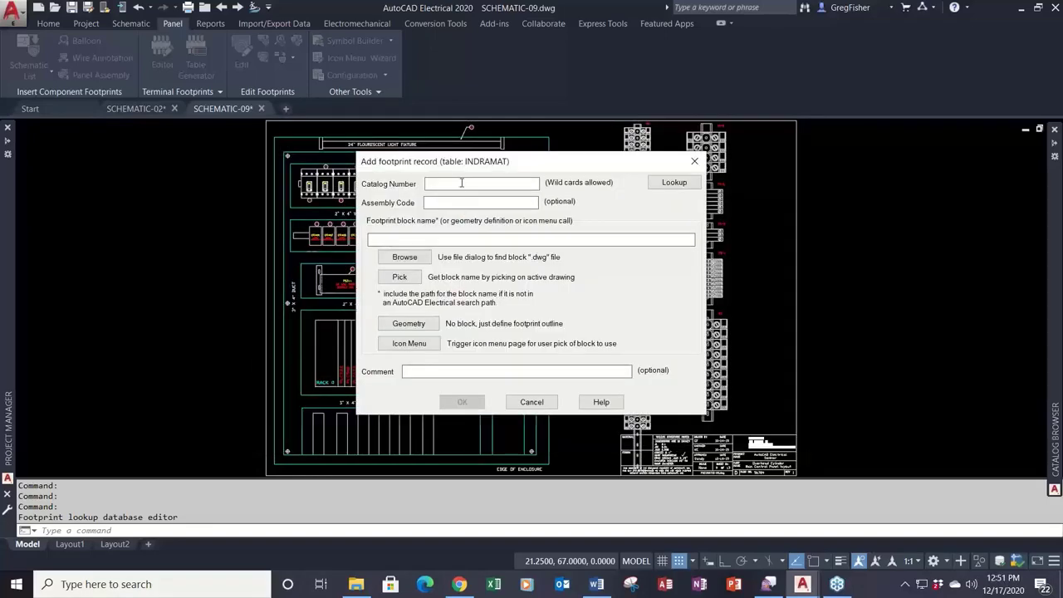
right_click(454, 184)
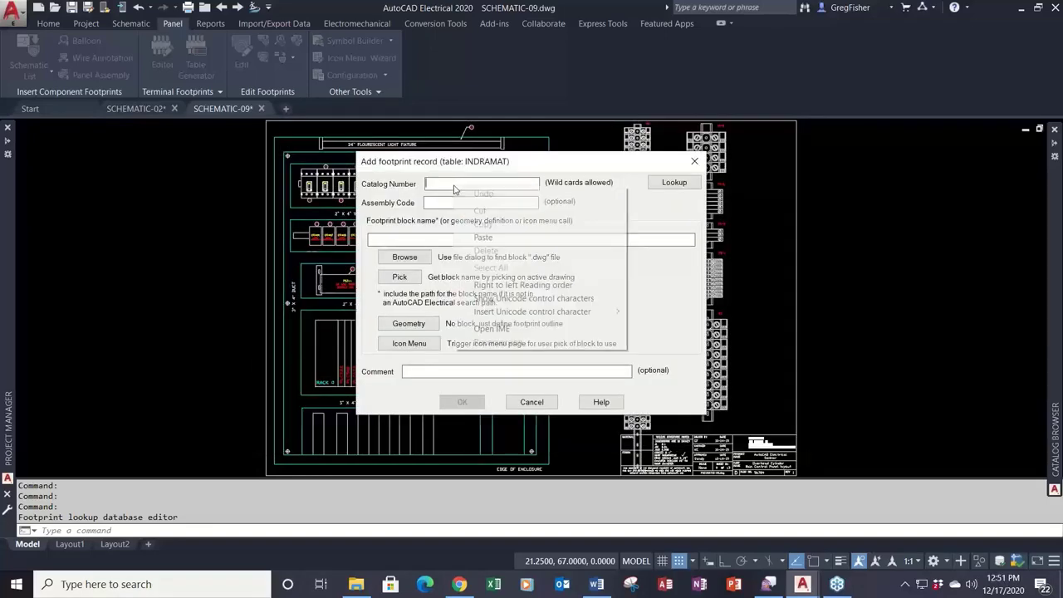
left_click(482, 237)
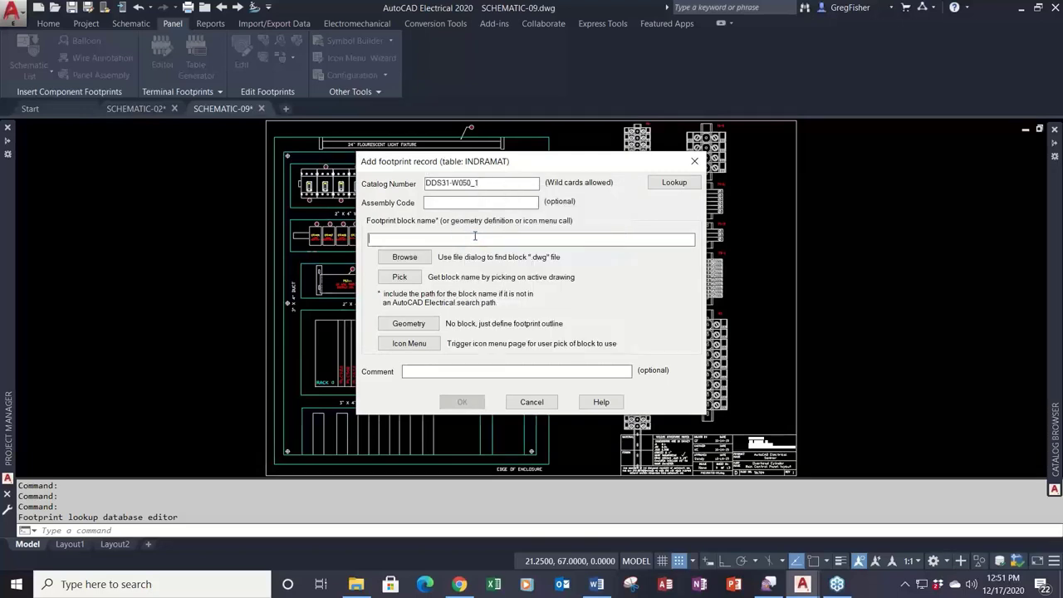
Step: Assign FP_INDRAMAT DRIVE-3.dwg from the C:\1_Webinar folder as the record's footprint block
left_click(420, 261)
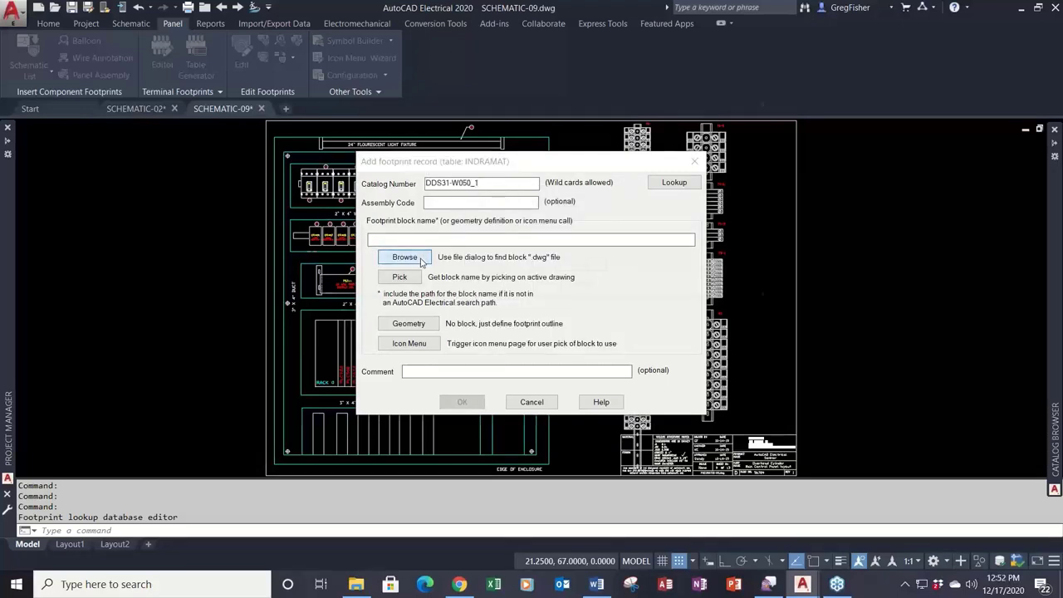
left_click(506, 129)
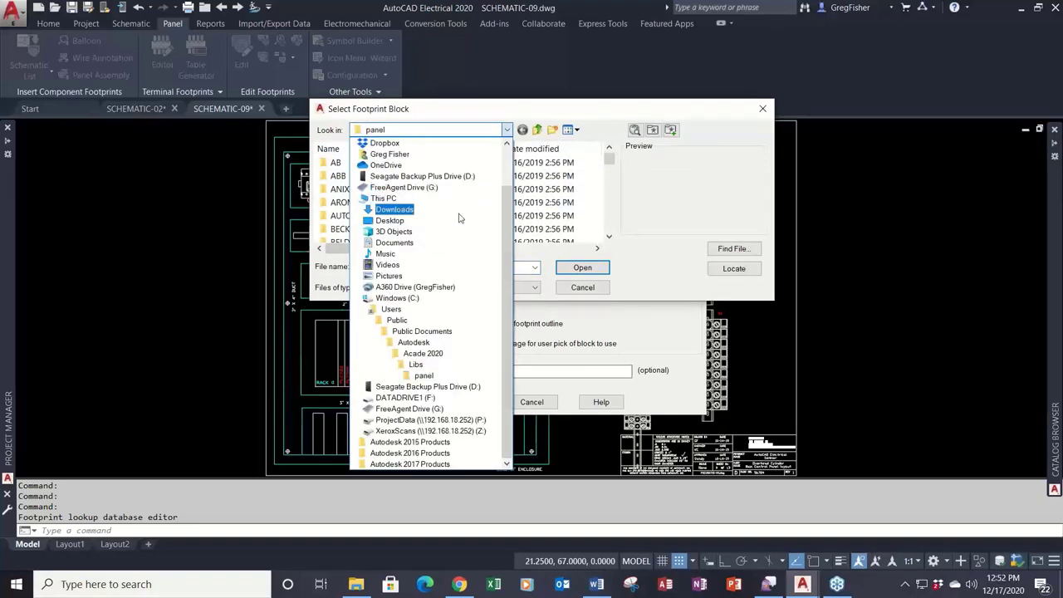
left_click(456, 298)
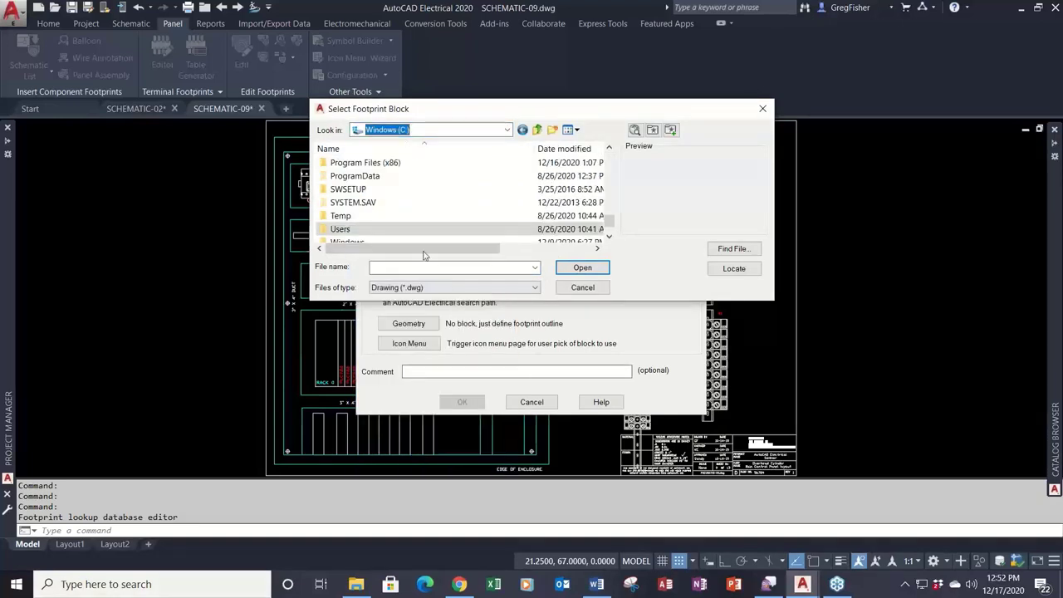
left_click_drag(608, 221, 594, 169)
scroll(424, 178, "up", 1)
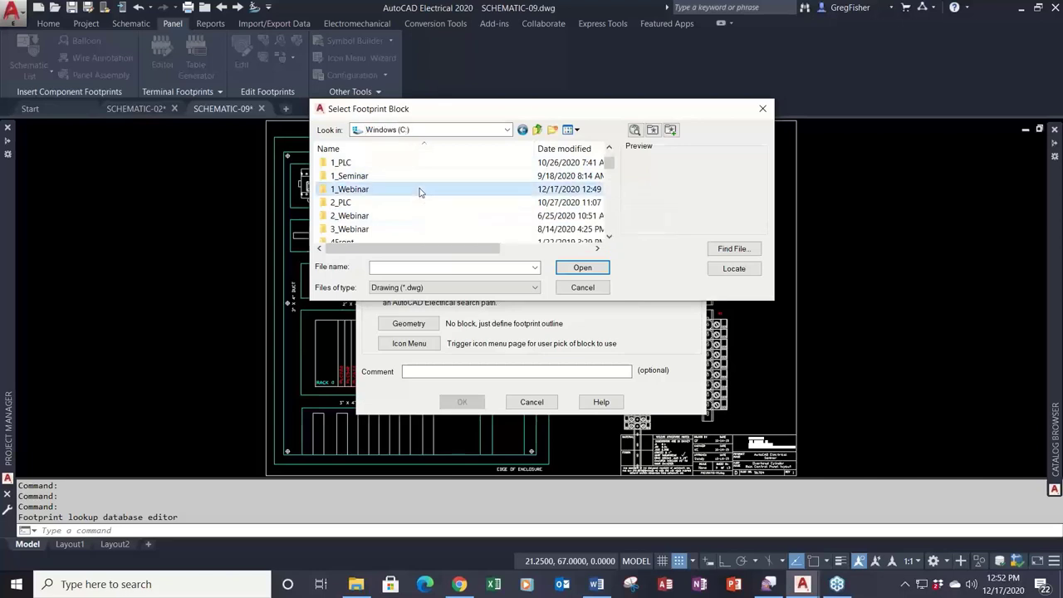
double_click(419, 189)
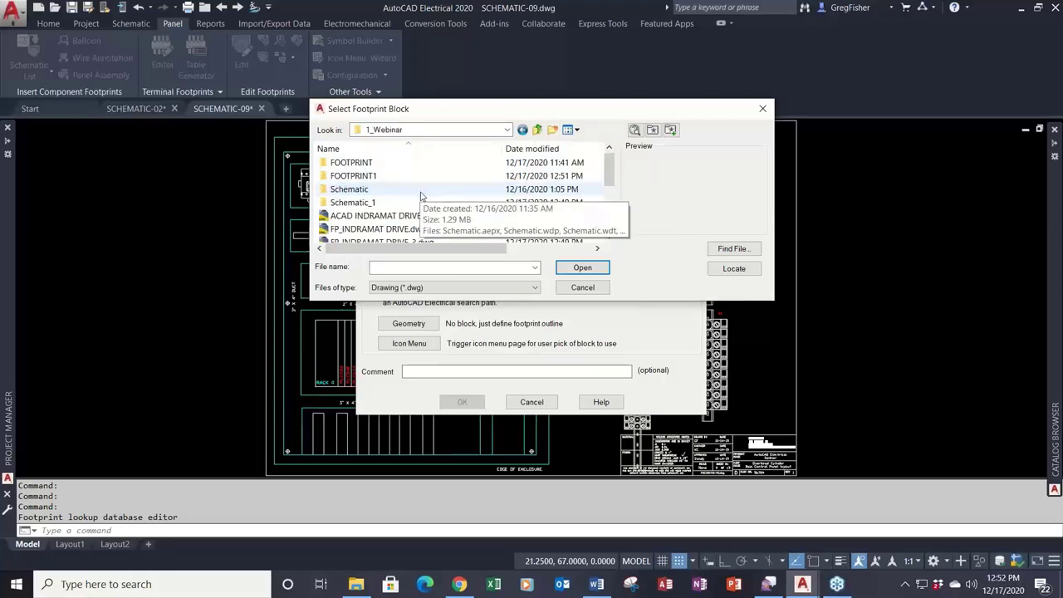
scroll(446, 179, "down", 1)
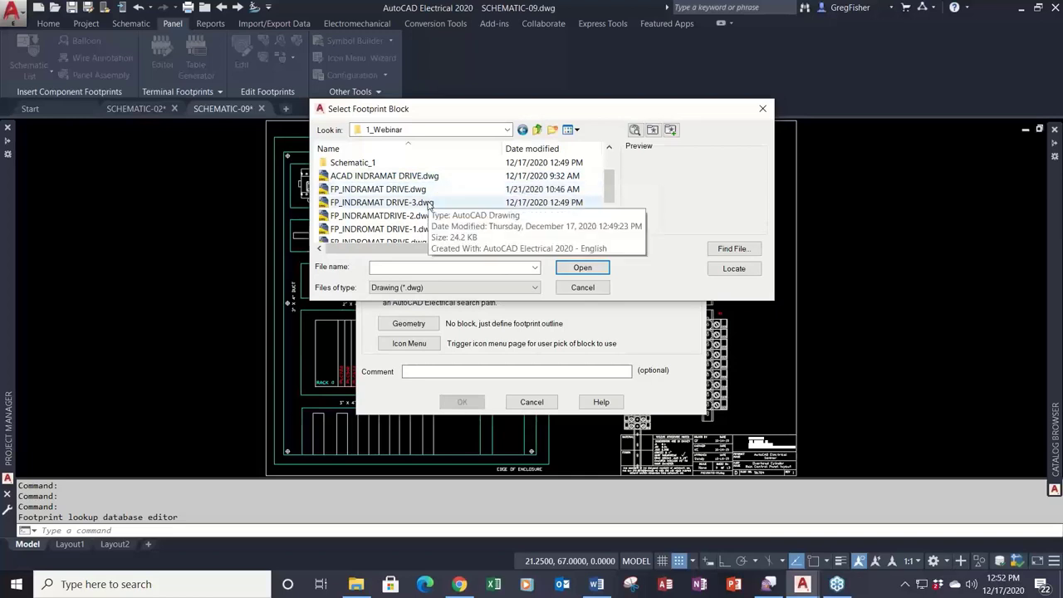
left_click(430, 204)
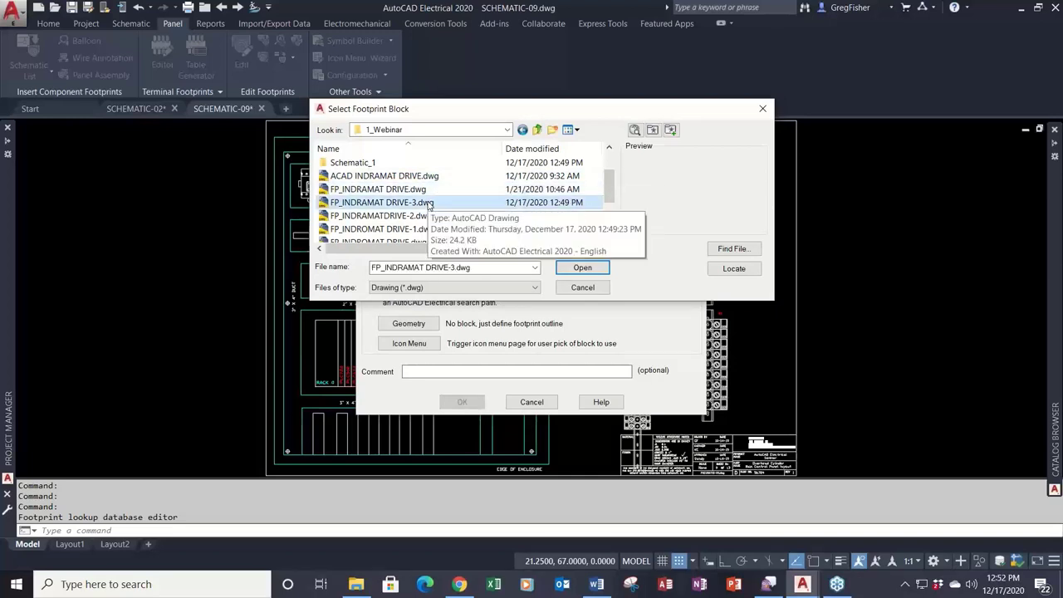
left_click(569, 272)
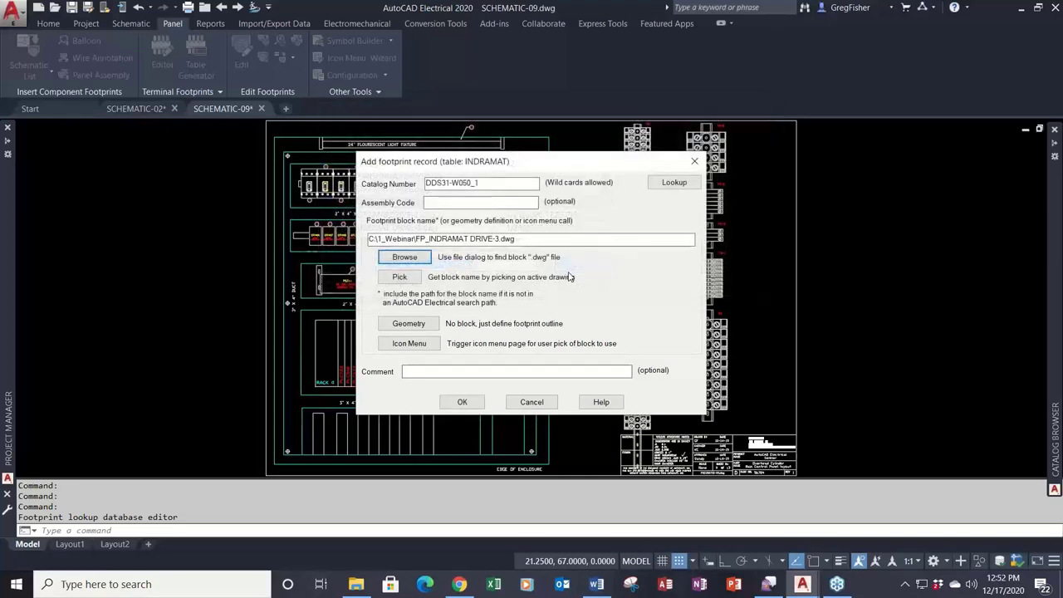
Step: Check the record's catalog number and block path, accept it, and save and exit the INDRAMAT footprint table
left_click_drag(488, 186, 418, 188)
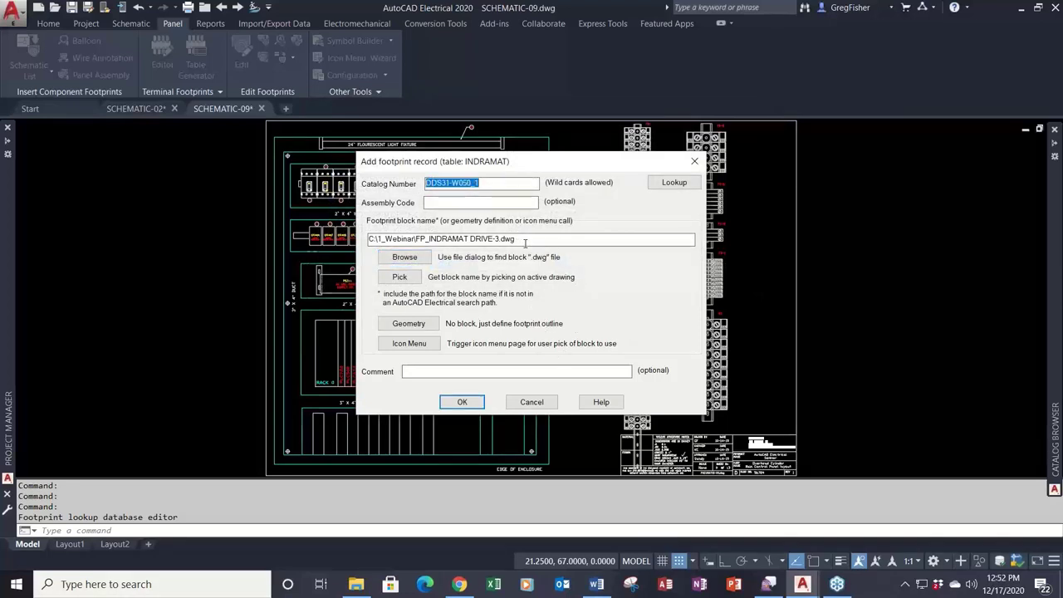
left_click_drag(524, 240, 353, 239)
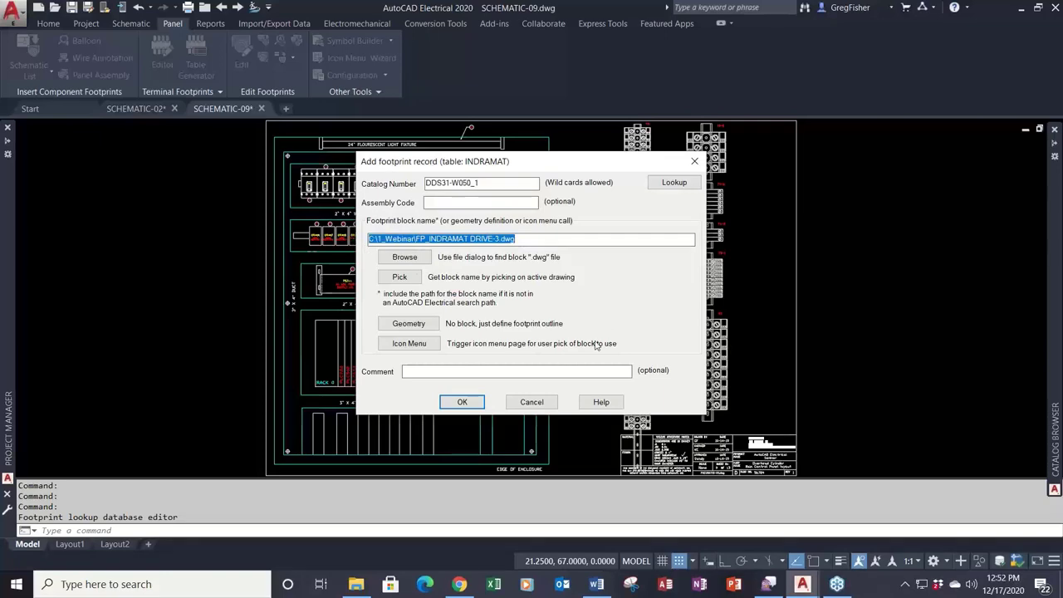
left_click(458, 403)
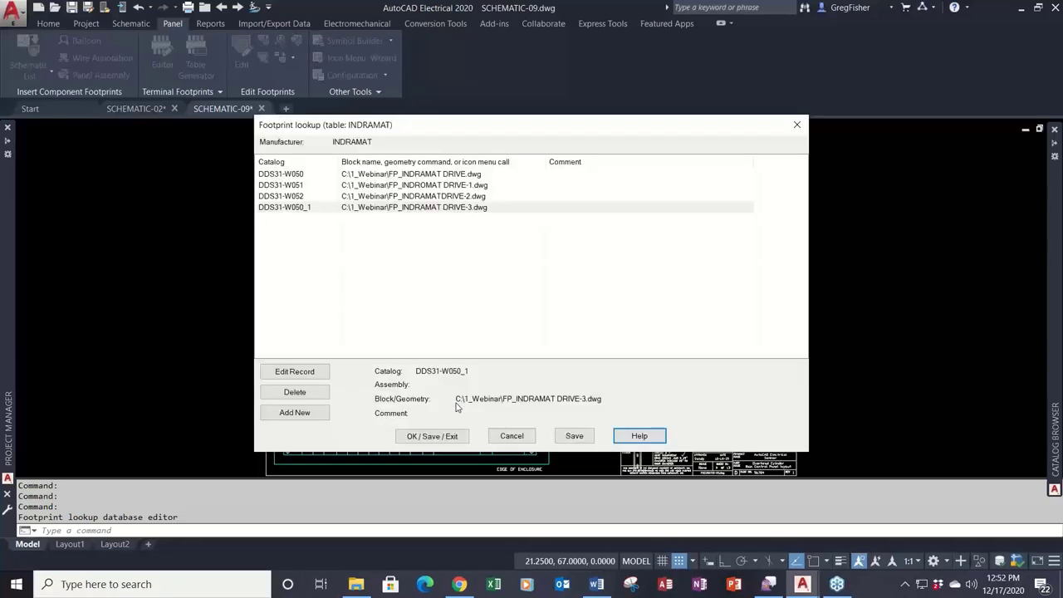
left_click(440, 436)
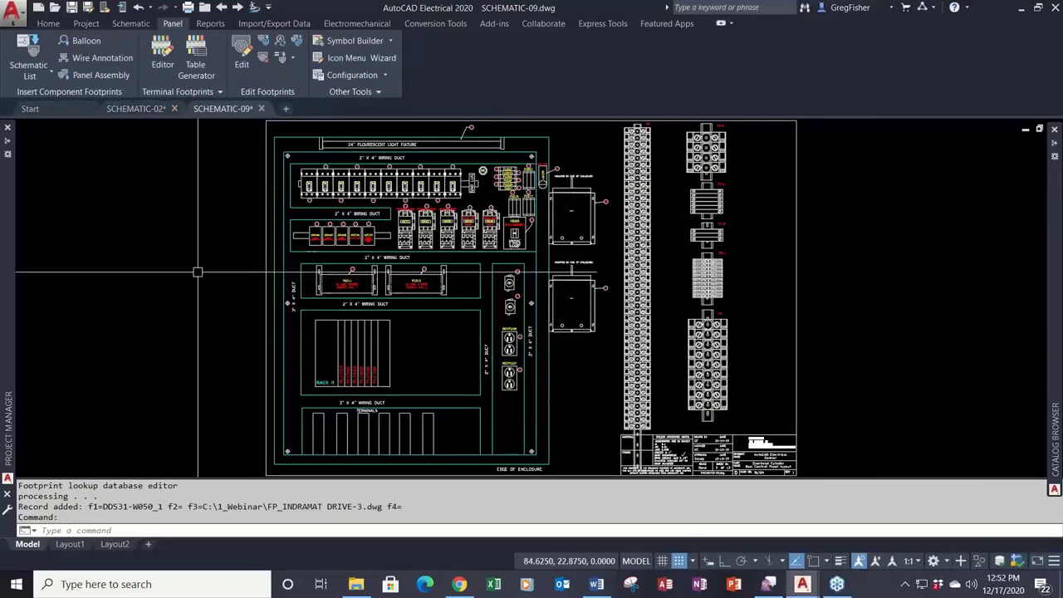
Step: Extract the schematic component list for panel insertion from all project drawings and all location codes
left_click(33, 45)
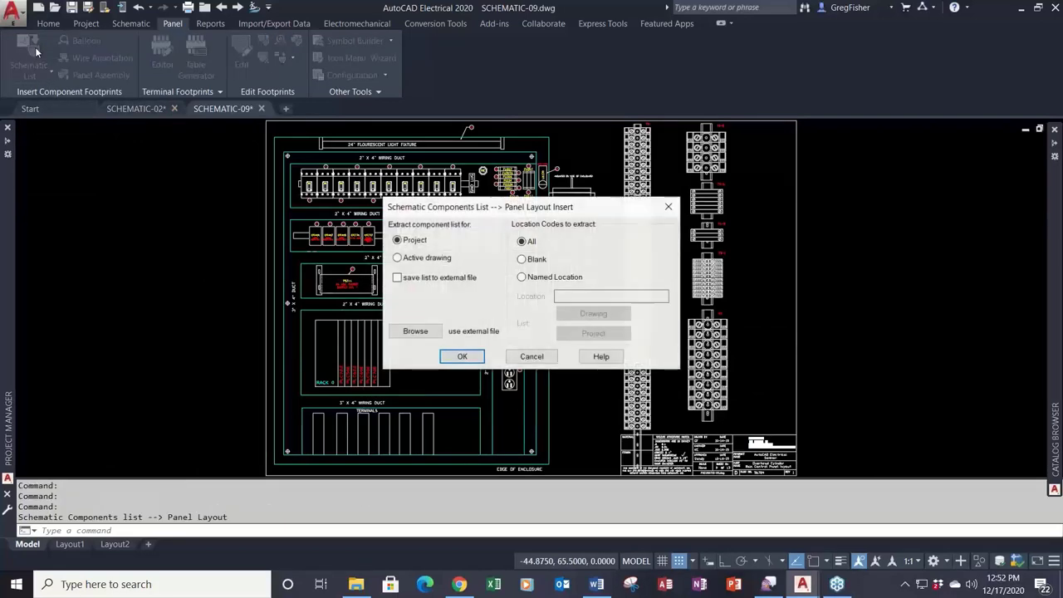
left_click(462, 356)
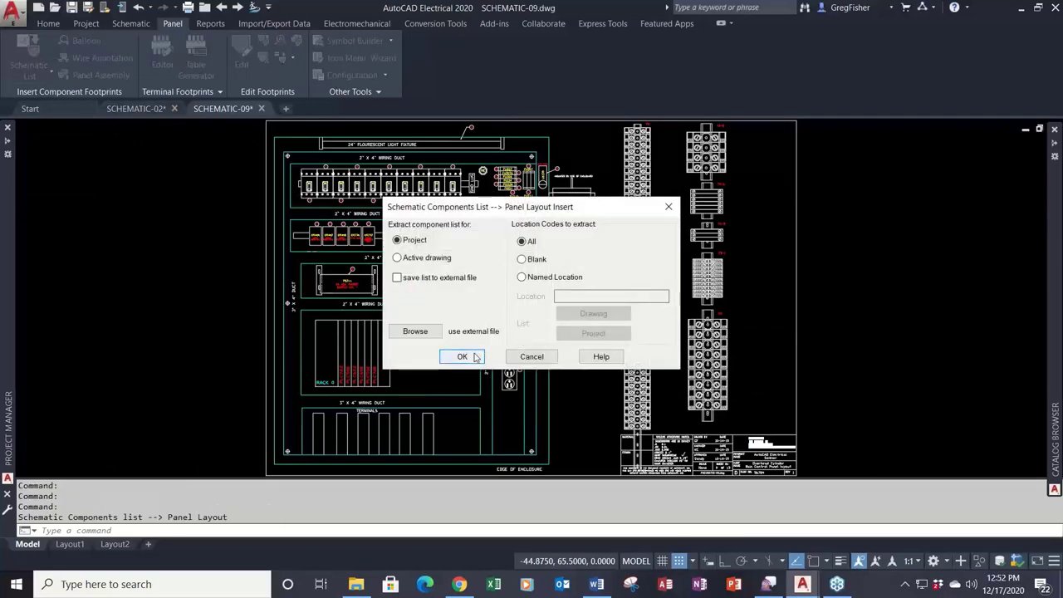
left_click(315, 289)
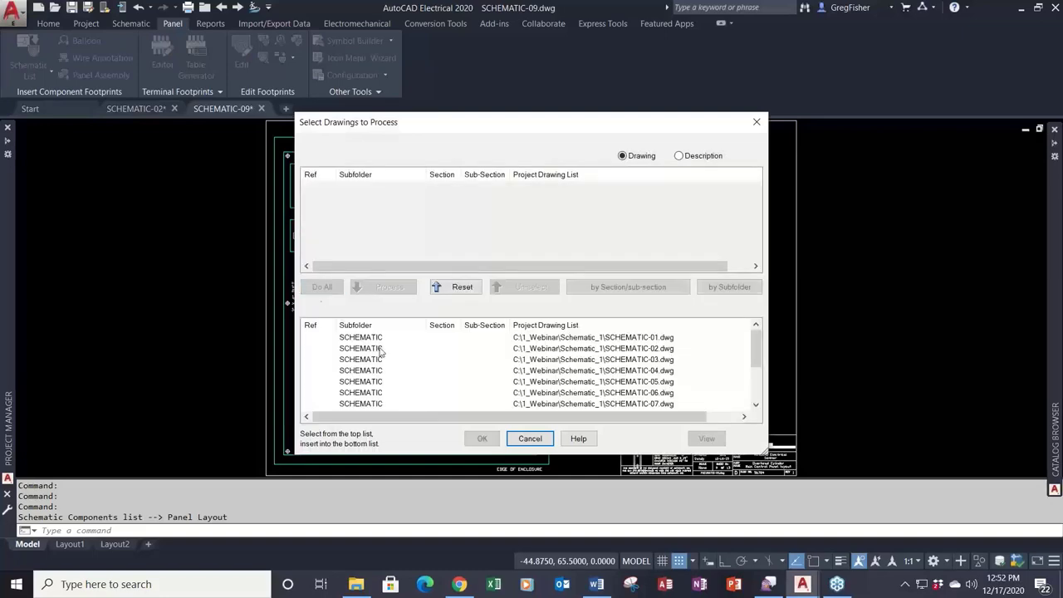
left_click(470, 436)
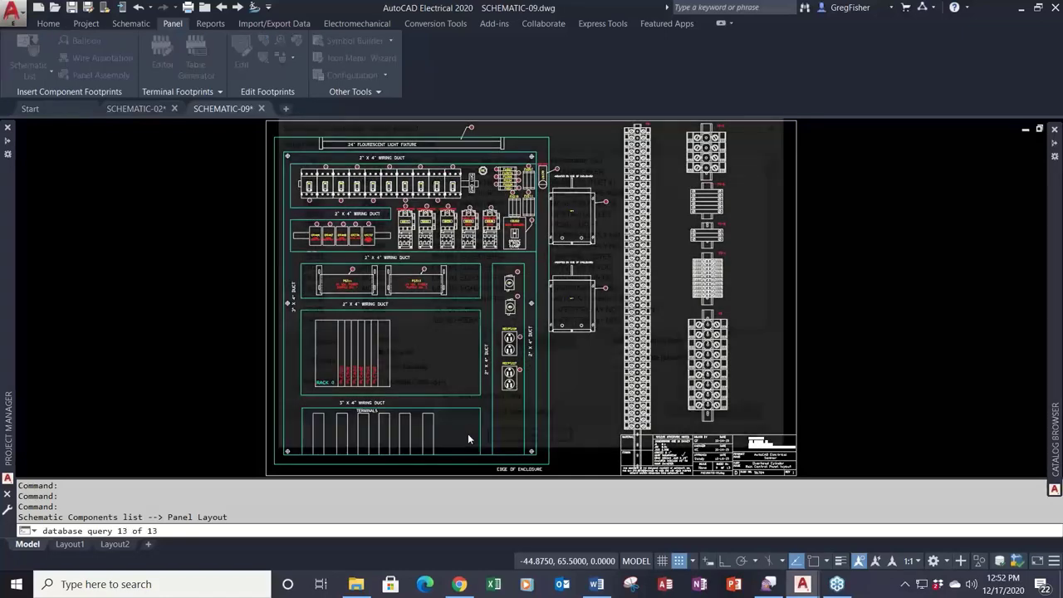
Step: Sort the component list by TAGNAME and CAT, mark the components already on the panel, and hide them
left_click(335, 350)
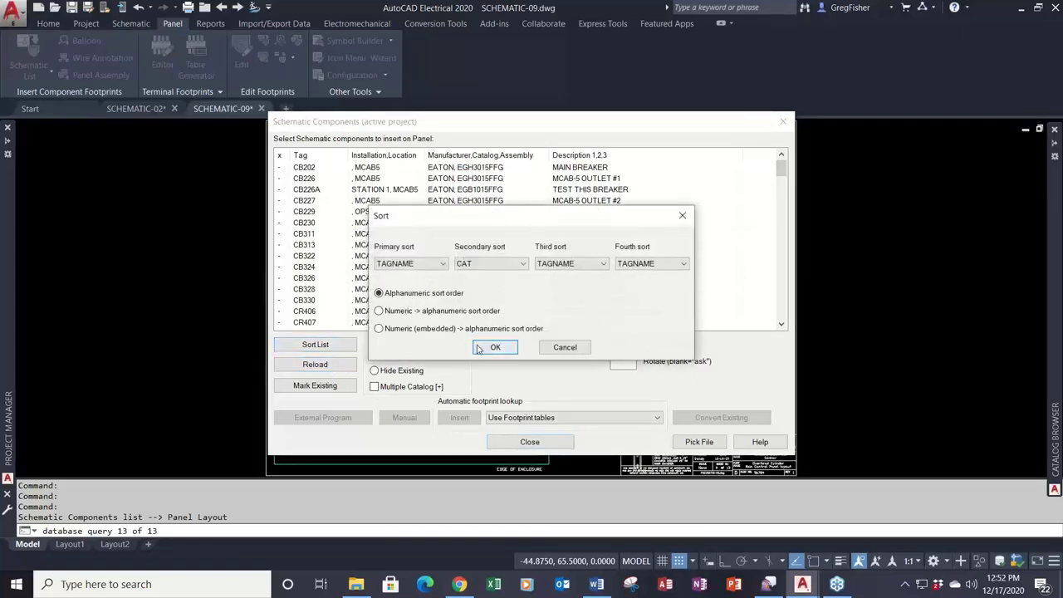
left_click(496, 347)
left_click(337, 387)
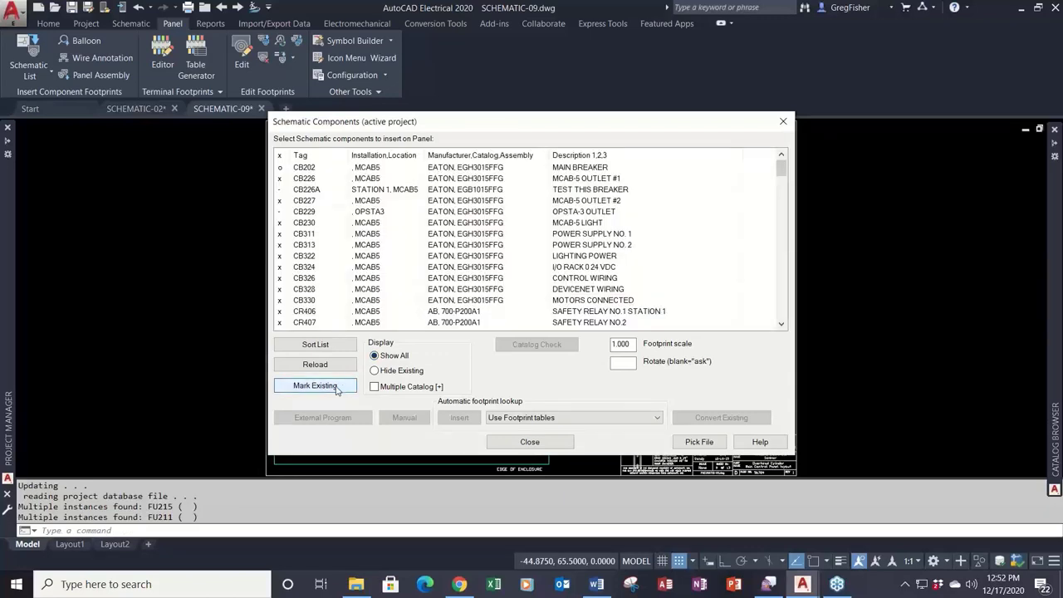
left_click(374, 371)
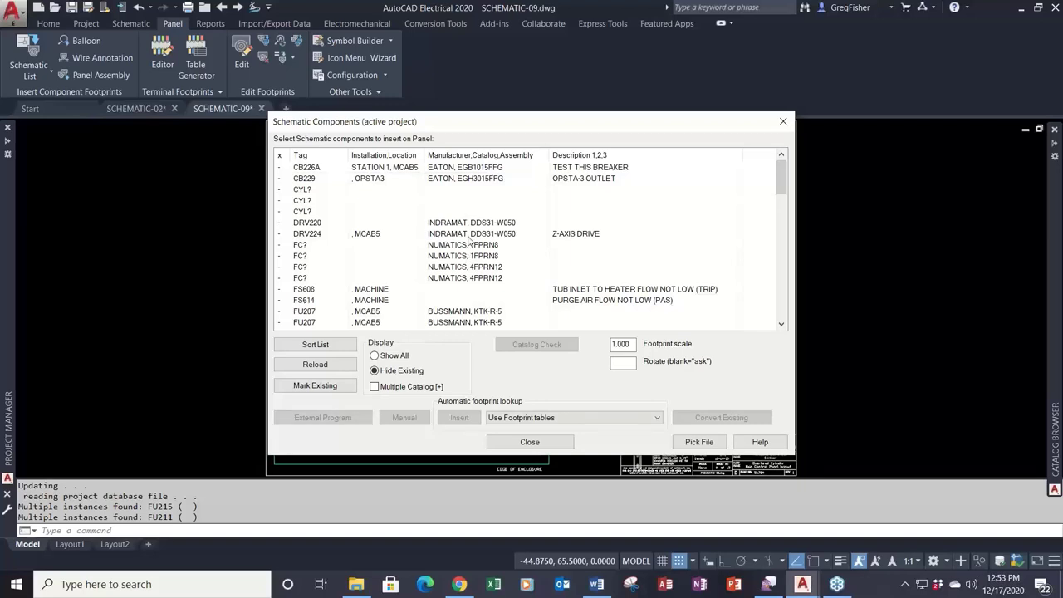
Step: In SCHEMATIC-02, change drive DRV224's catalog number to DDS31-W050_1 from the catalog lookup, leaving its existing pinlist values
left_click(529, 442)
mouse_move(9, 415)
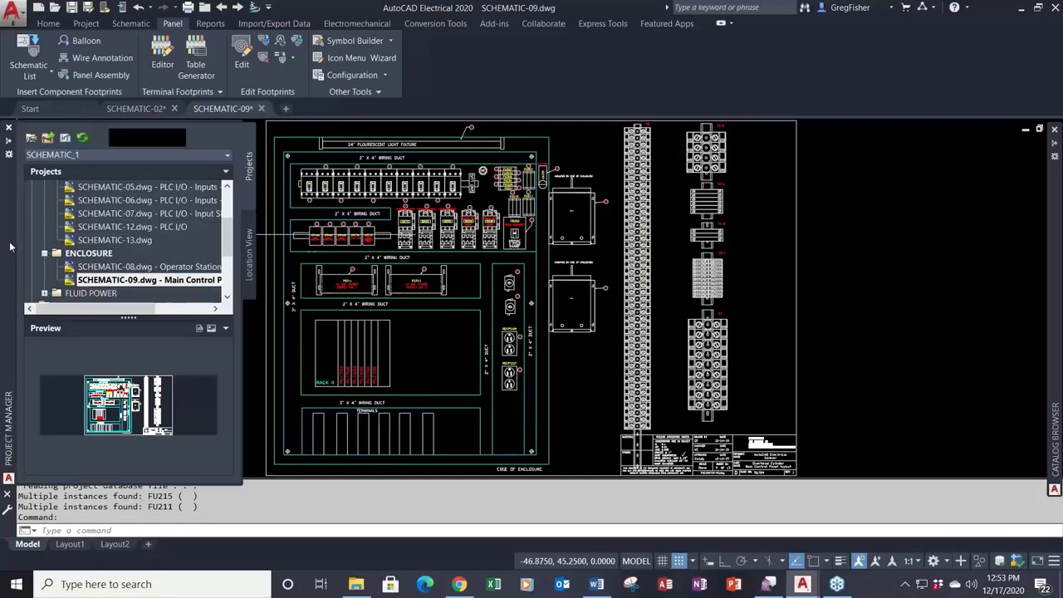
left_click(135, 111)
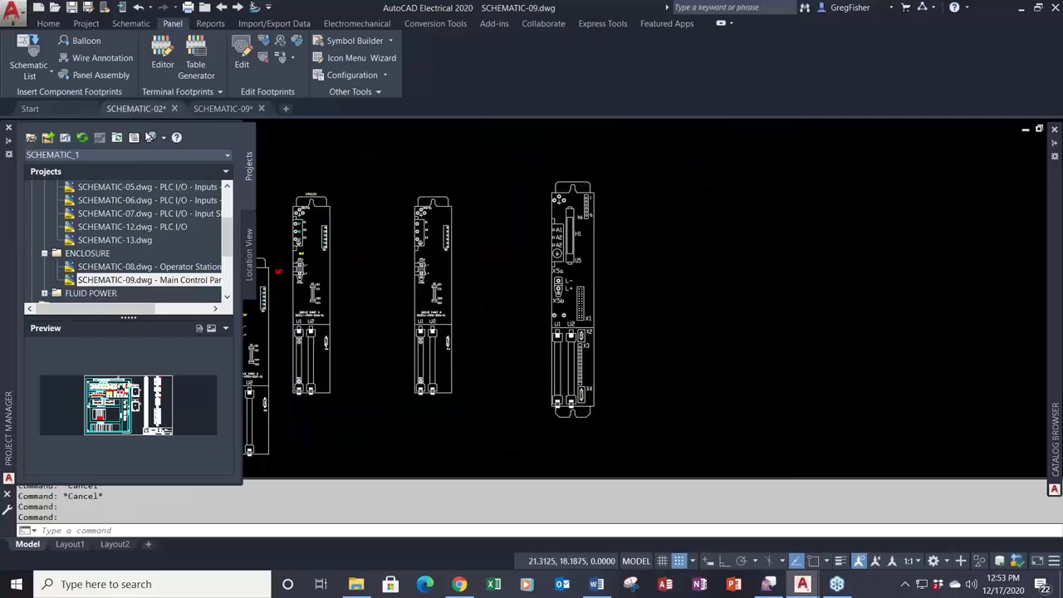
scroll(270, 323, "up", 5)
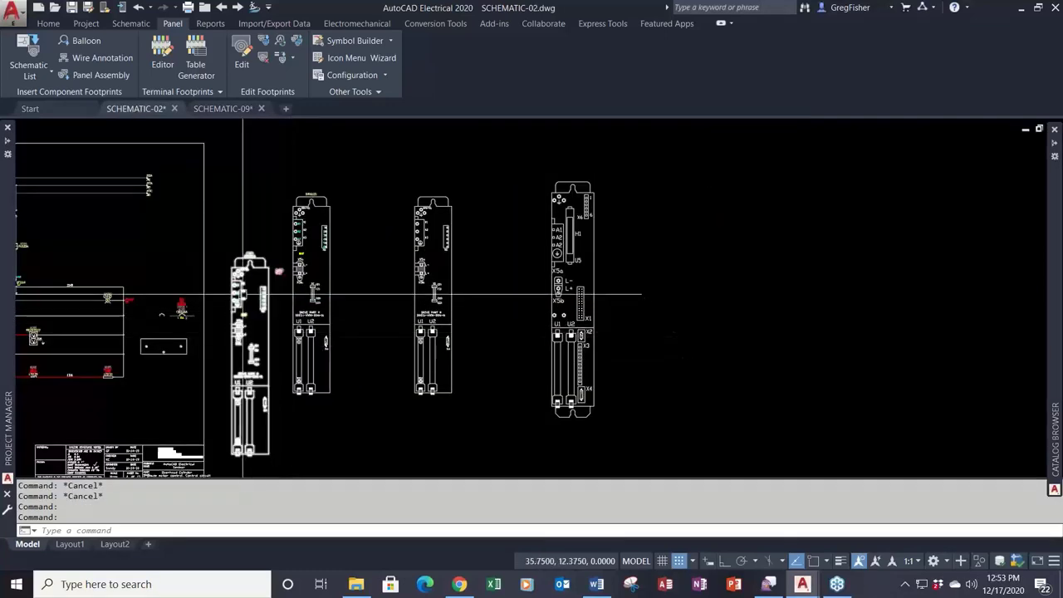
right_click(238, 265)
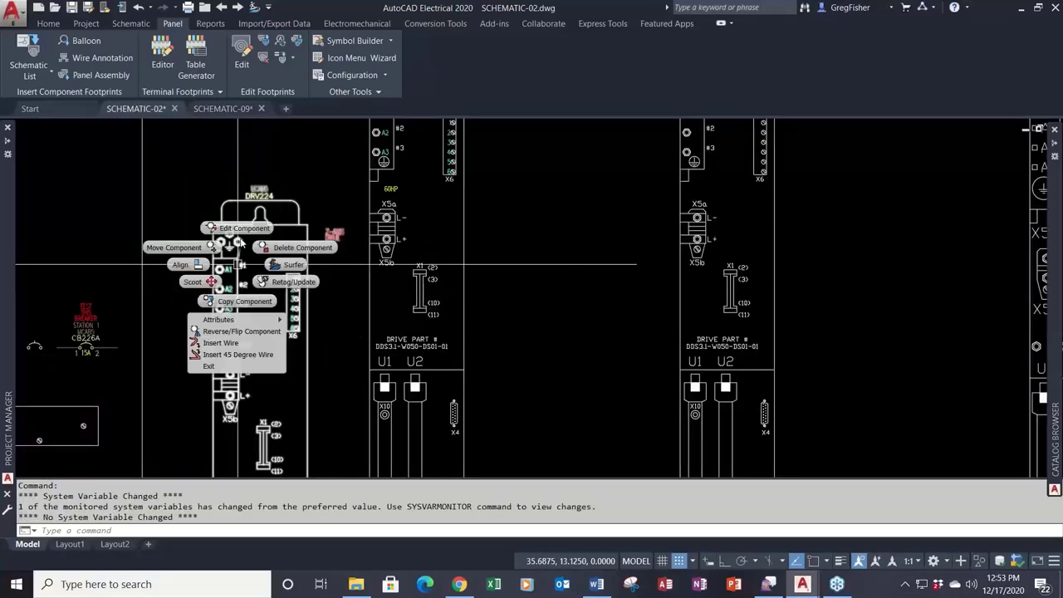
left_click(253, 249)
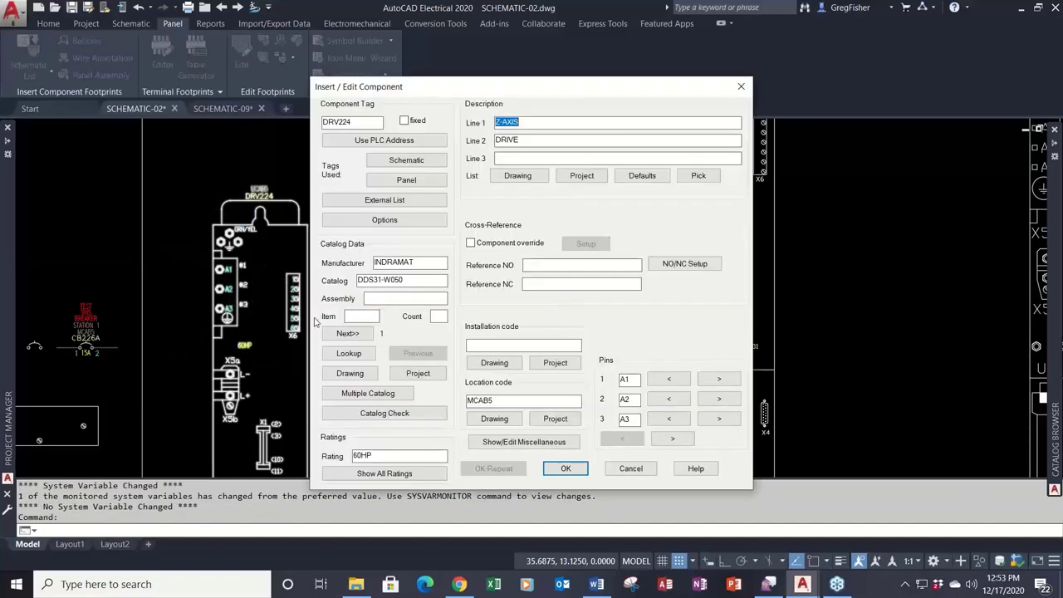
left_click(347, 353)
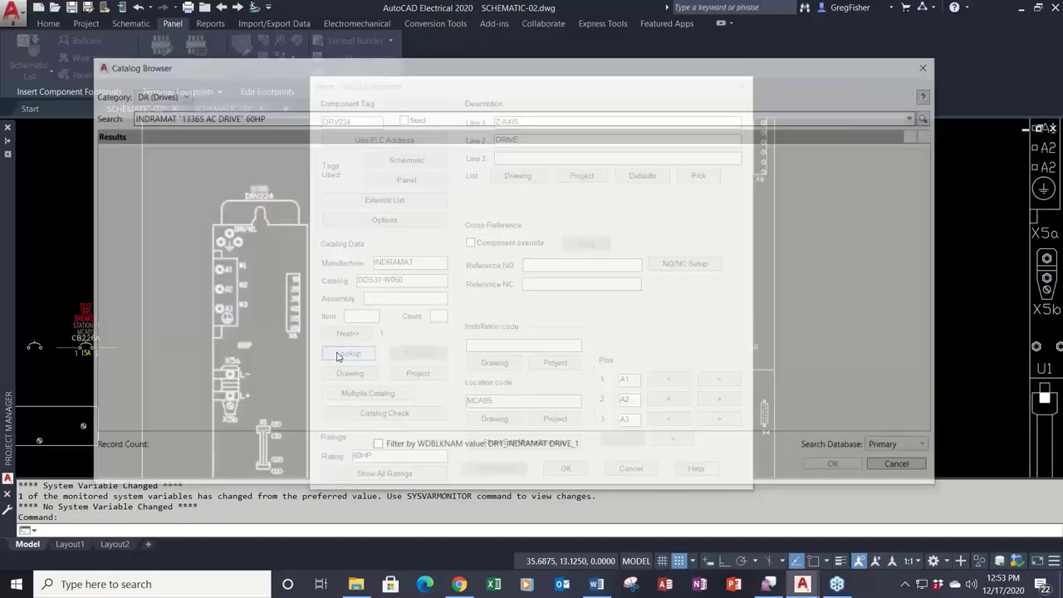
left_click(172, 181)
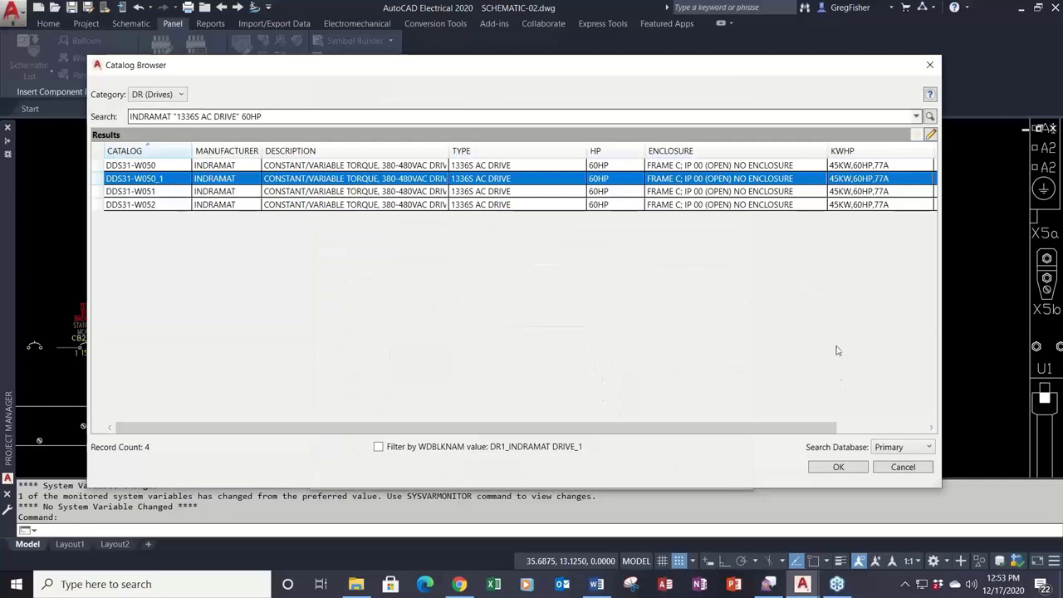
left_click(833, 468)
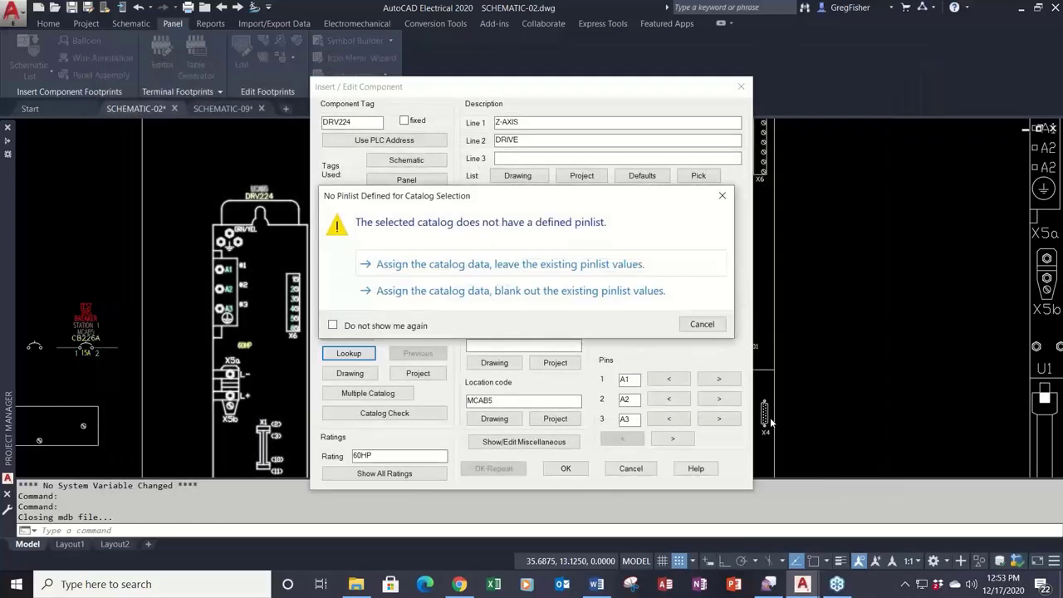
left_click(576, 262)
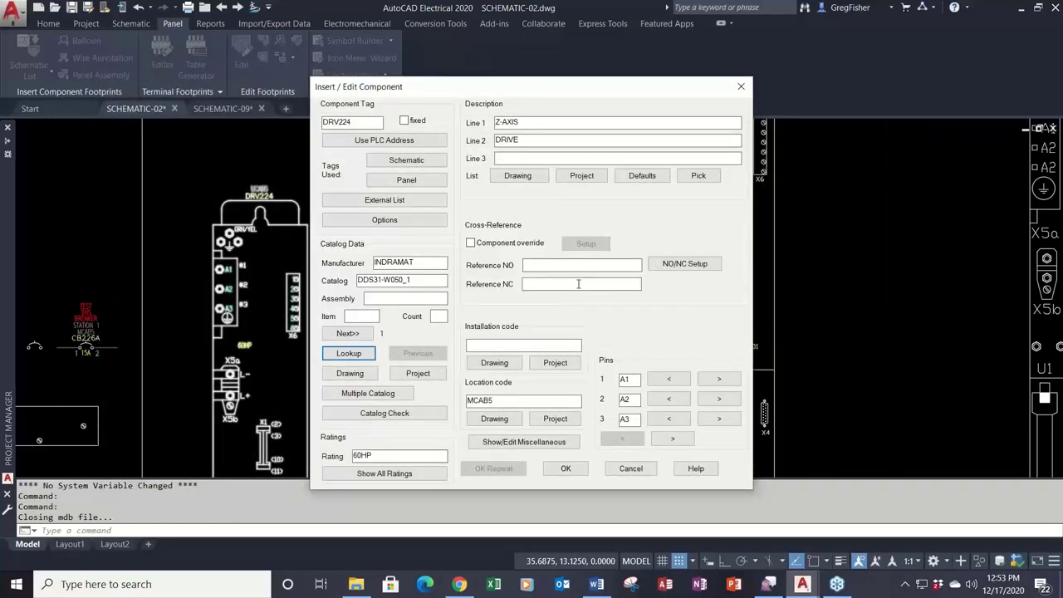
left_click(565, 468)
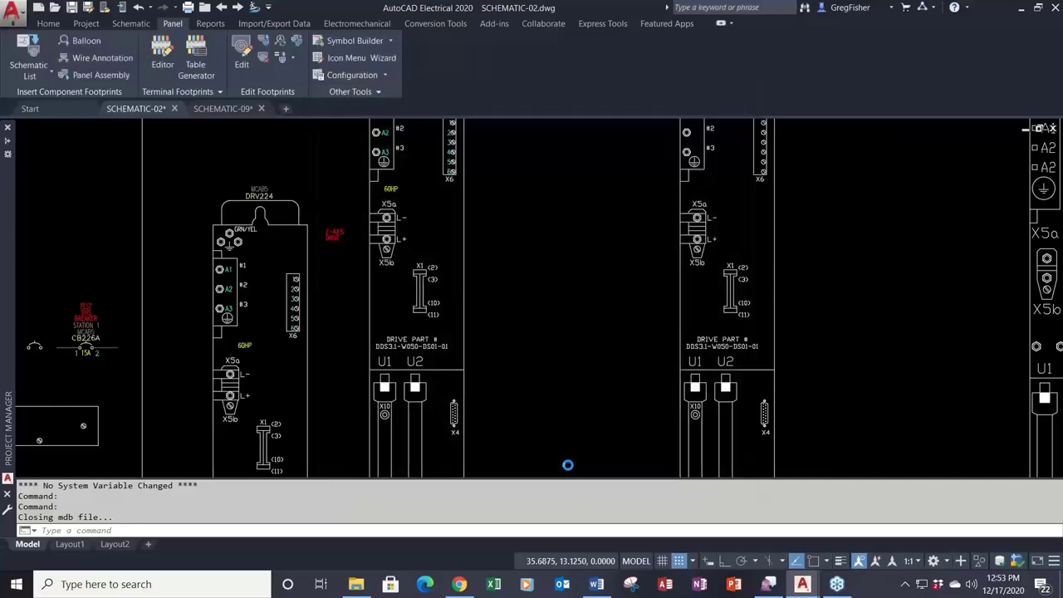
Step: In SCHEMATIC-09, reload the schematic component list for panel insertion from all project drawings and all location codes
left_click(221, 110)
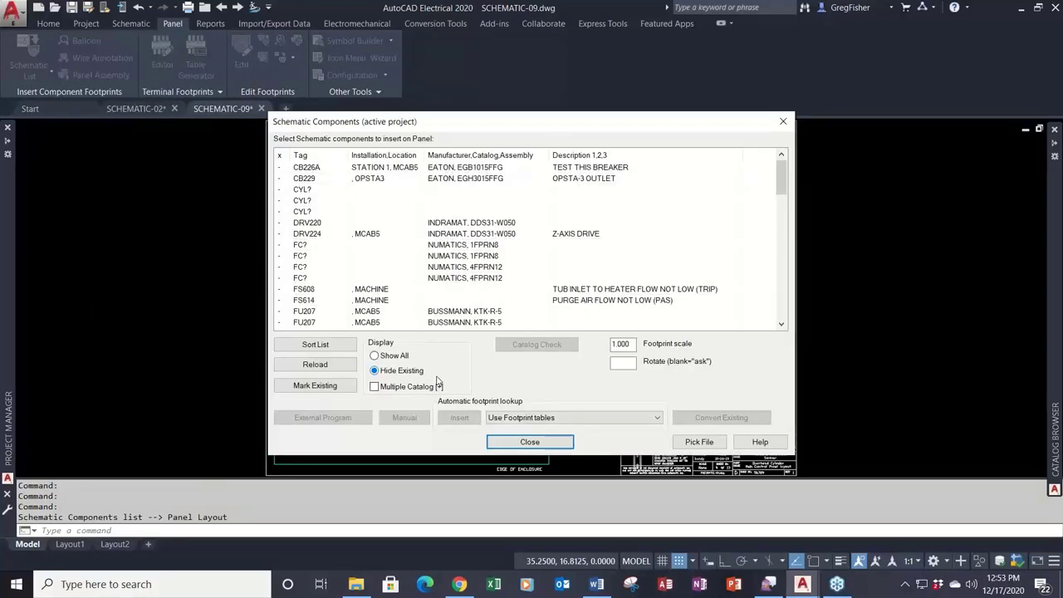
left_click(328, 364)
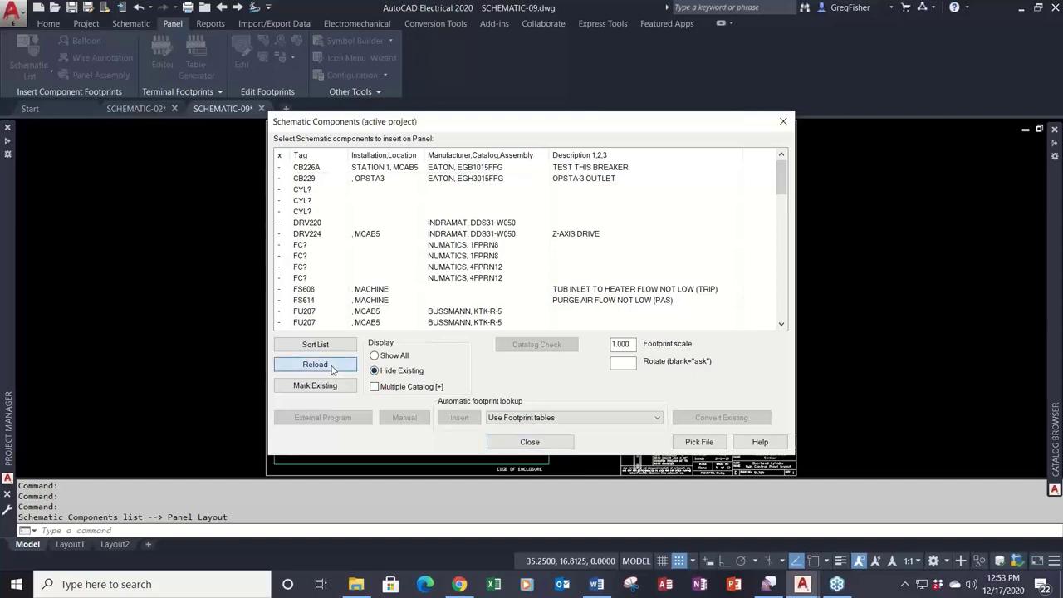
left_click(461, 357)
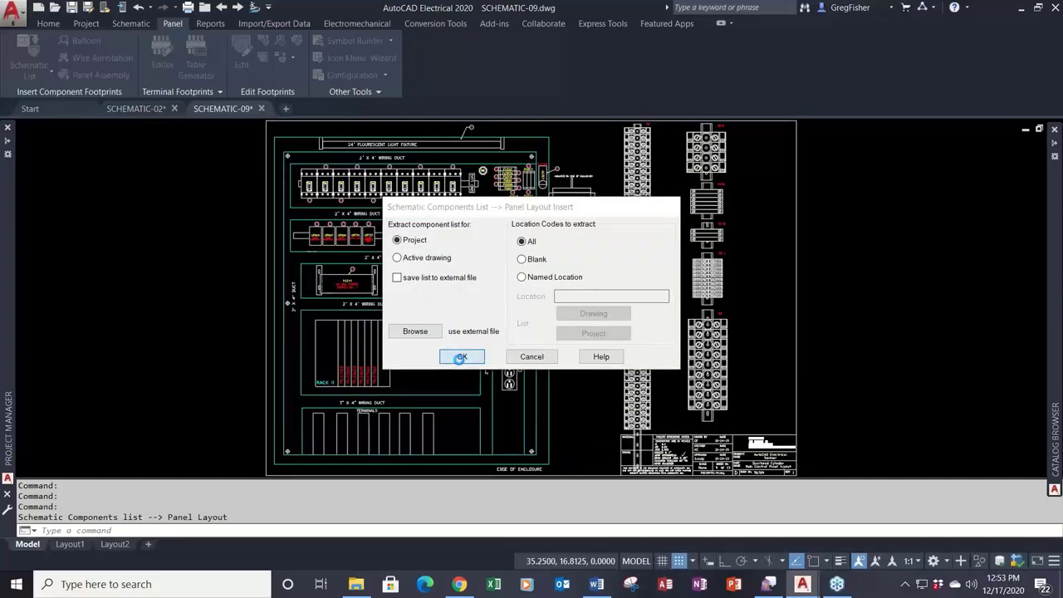
left_click(322, 287)
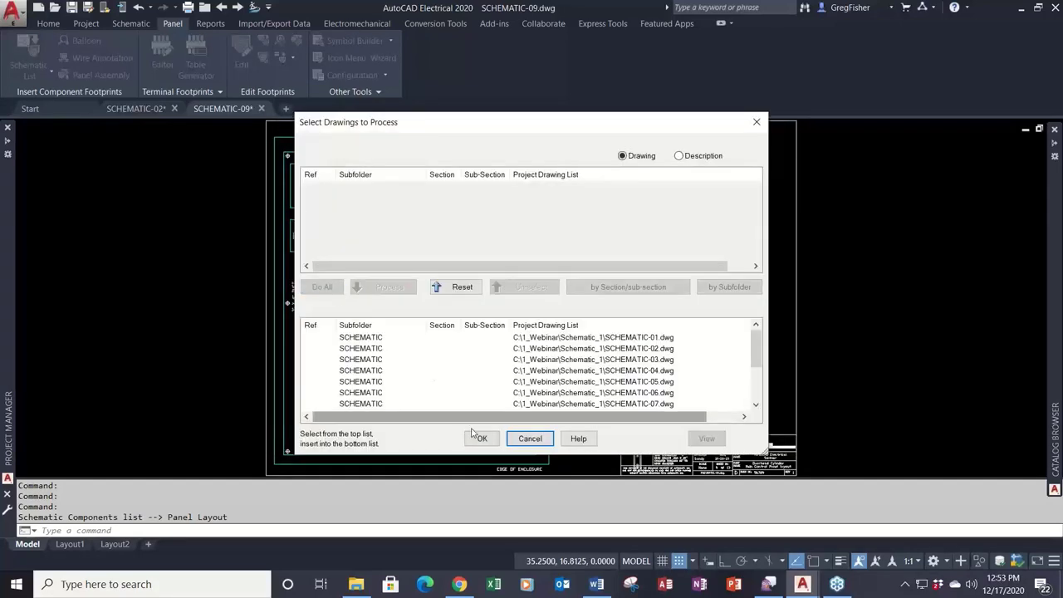
left_click(479, 437)
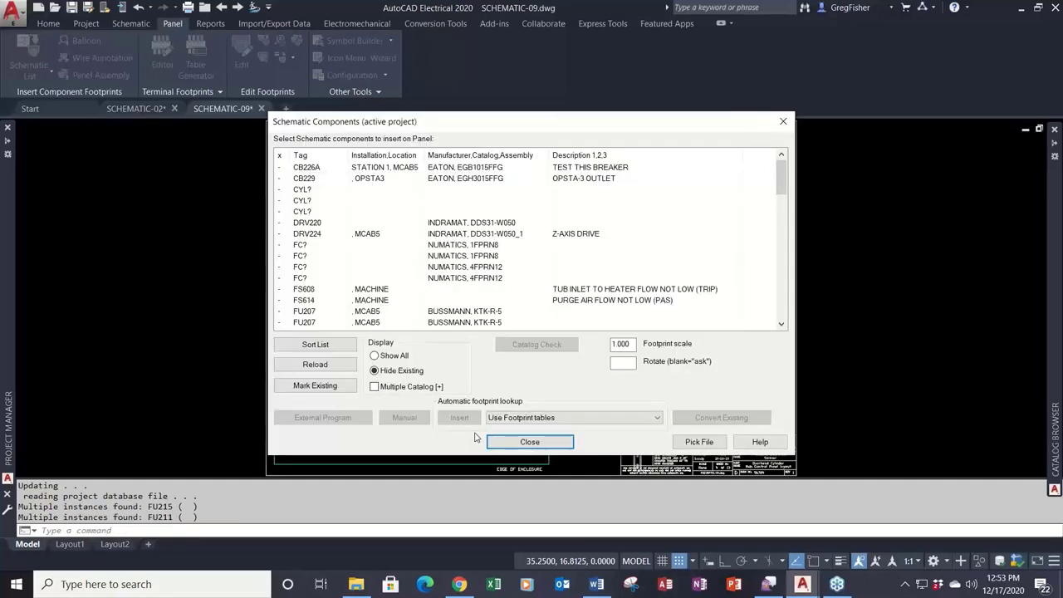
Step: Insert DRV224's footprint with rotation 0 between the PLC rack and the vertical wiring duct, accept its component data, and close the component list
left_click(500, 235)
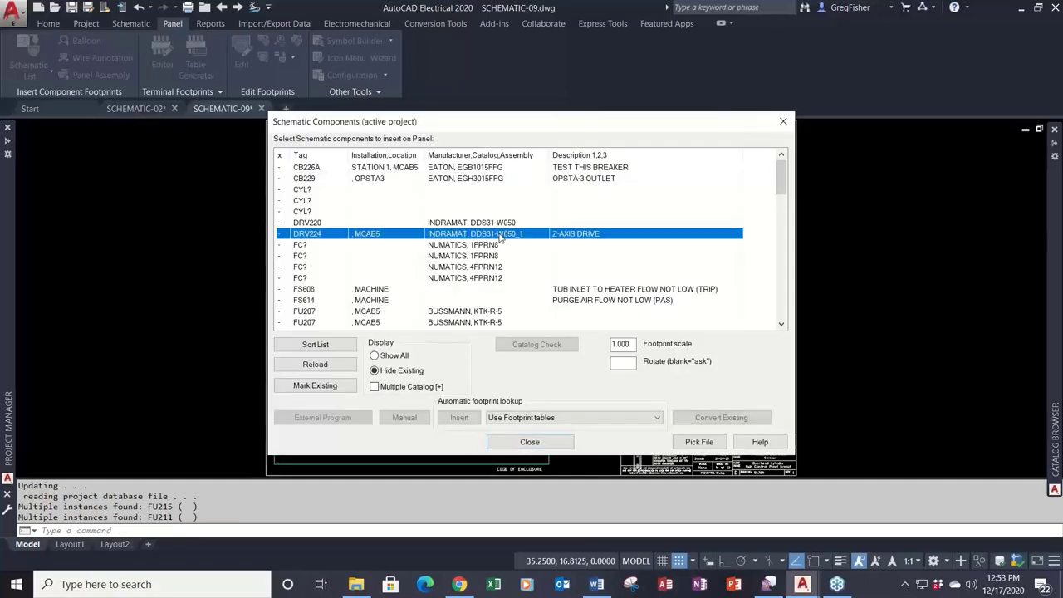
left_click(622, 362)
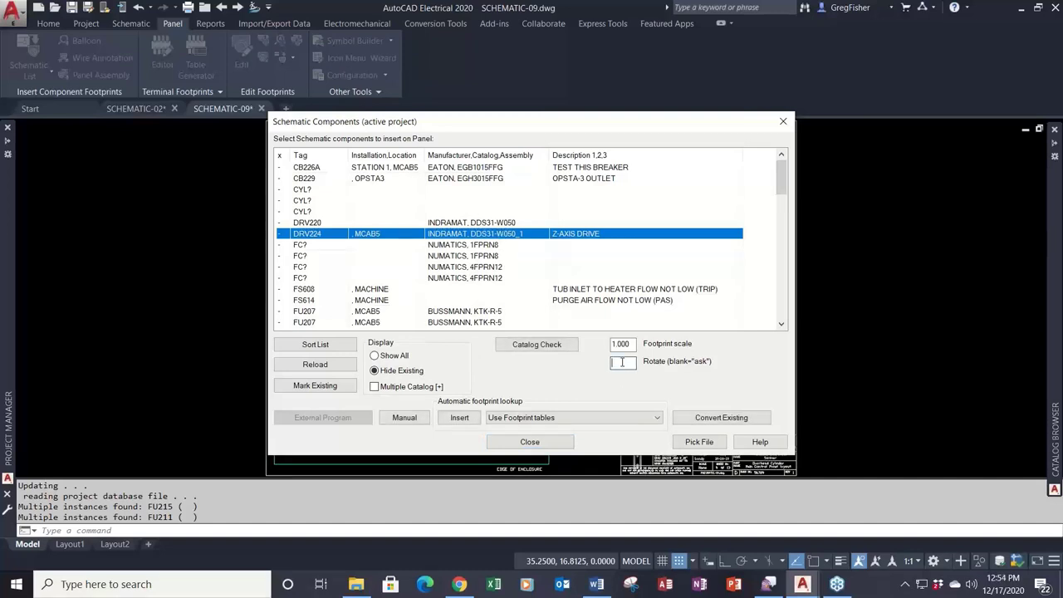
type("0")
left_click(461, 417)
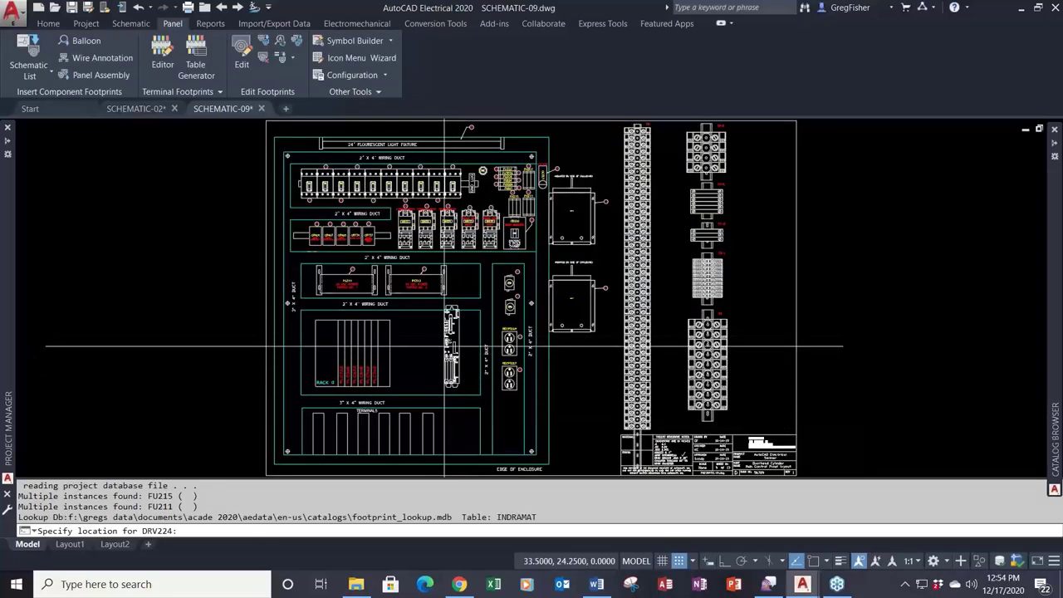
scroll(442, 347, "up", 5)
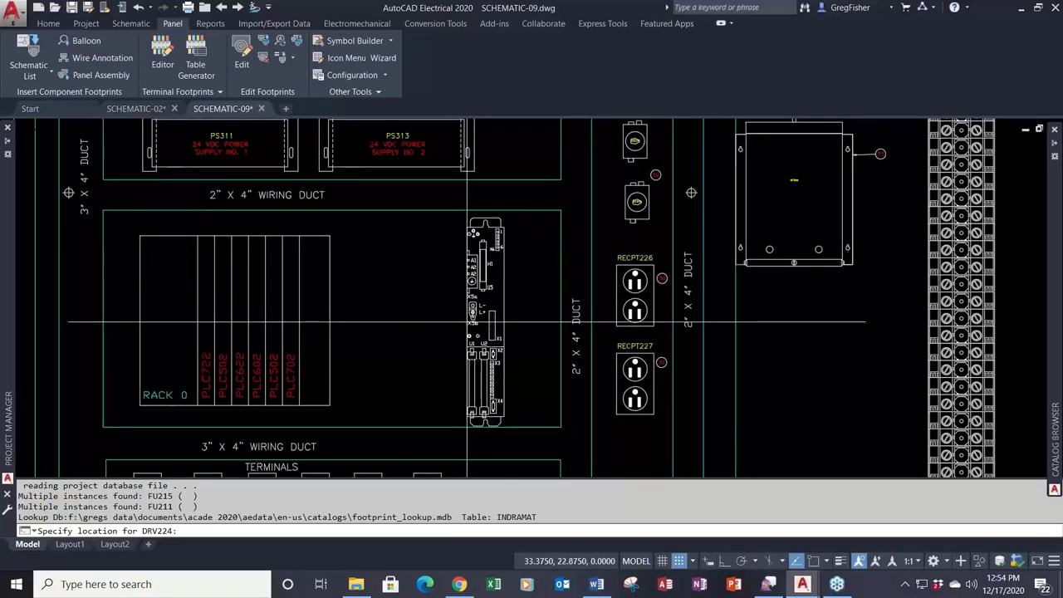
left_click(467, 321)
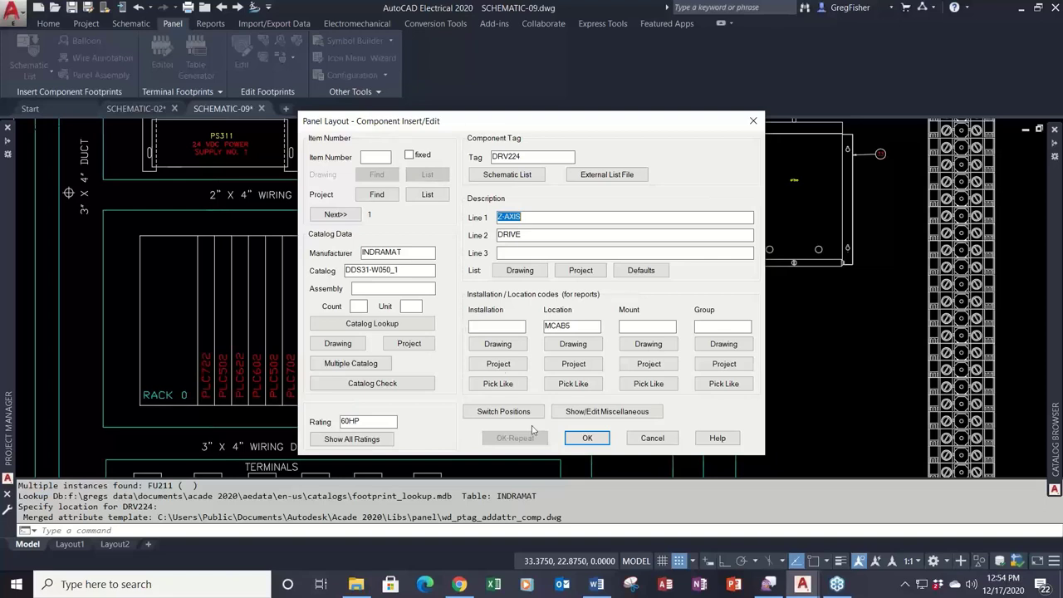
left_click(587, 437)
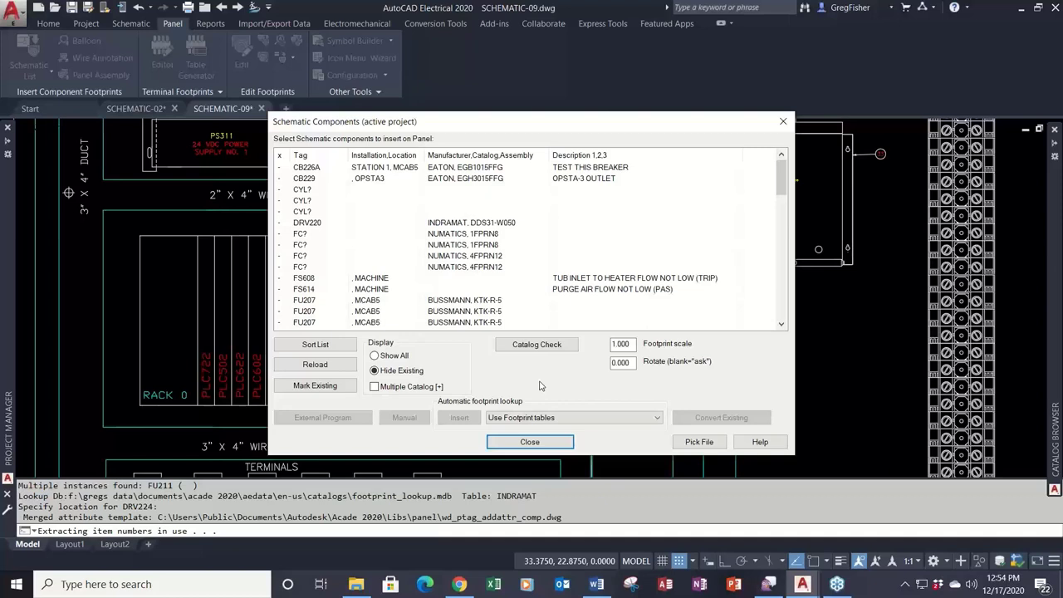
left_click(540, 443)
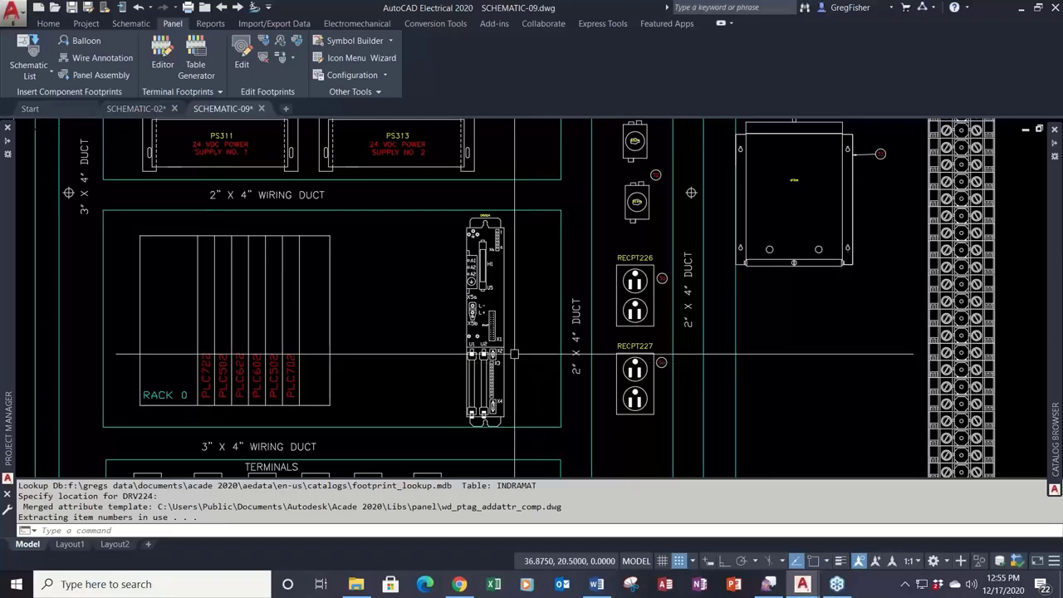
Step: Examine the inserted DRV224 drive footprint and its tag and rating text in the panel layout
scroll(455, 262, "up", 2)
scroll(457, 264, "up", 2)
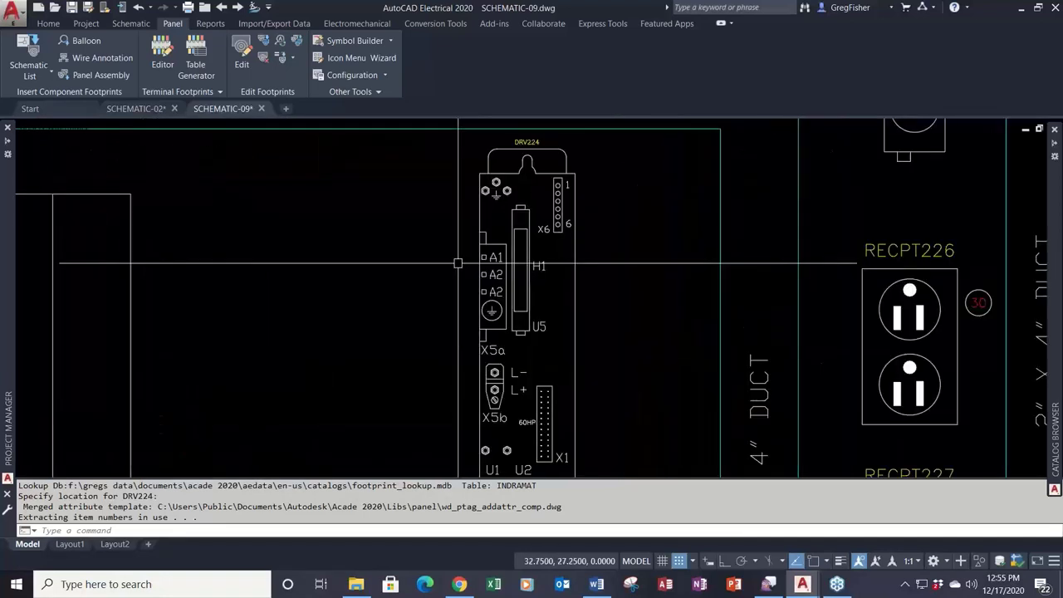
left_click(501, 133)
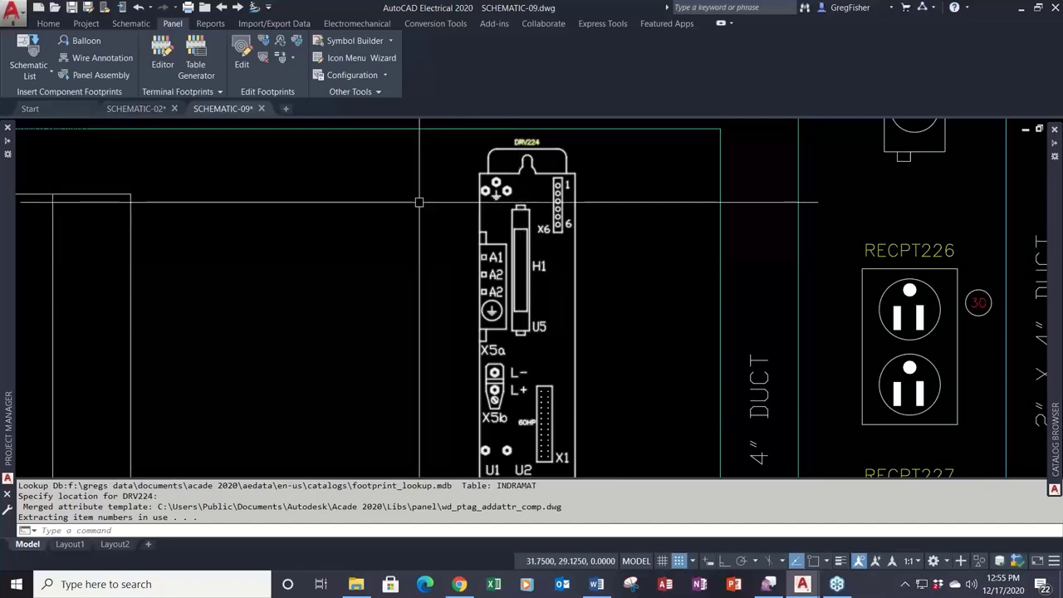
scroll(406, 228, "down", 2)
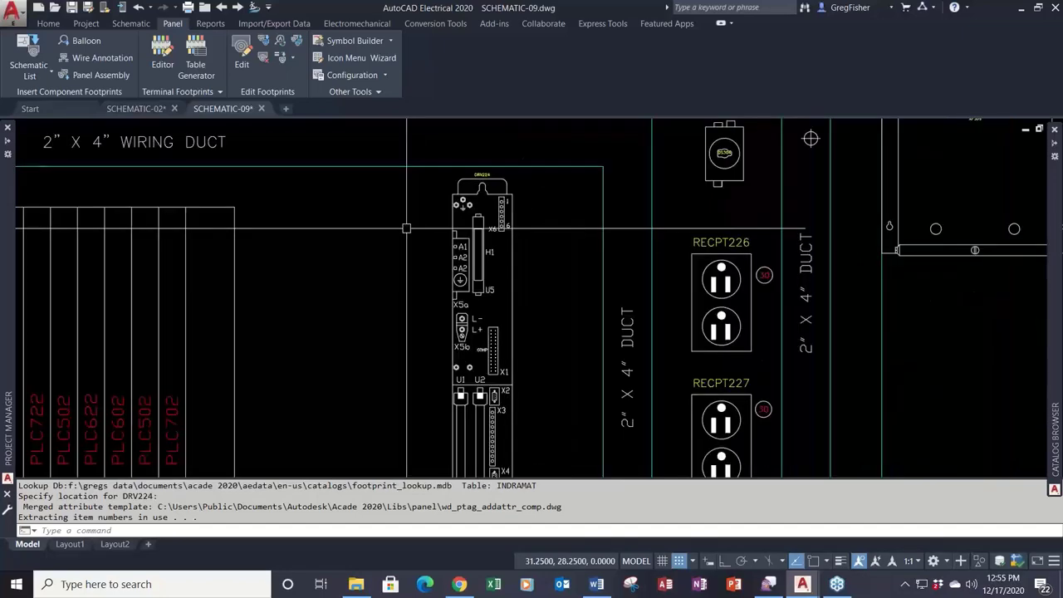
scroll(446, 225, "down", 2)
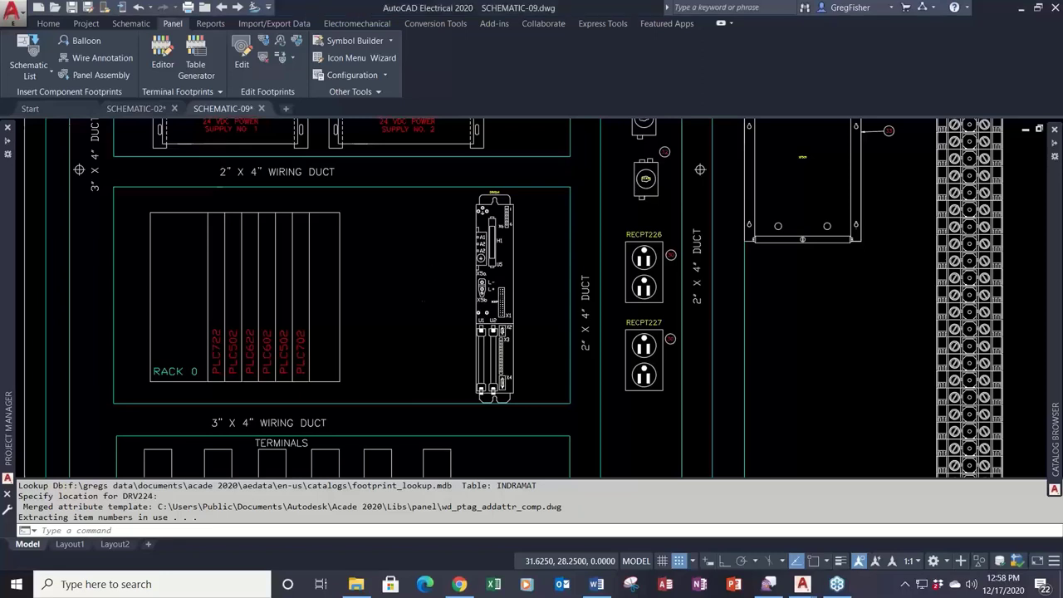
Step: Look through the CUSTOM and HAGERMAN SYMBOLS submenus of the schematic component icon menu without inserting a component
left_click(132, 24)
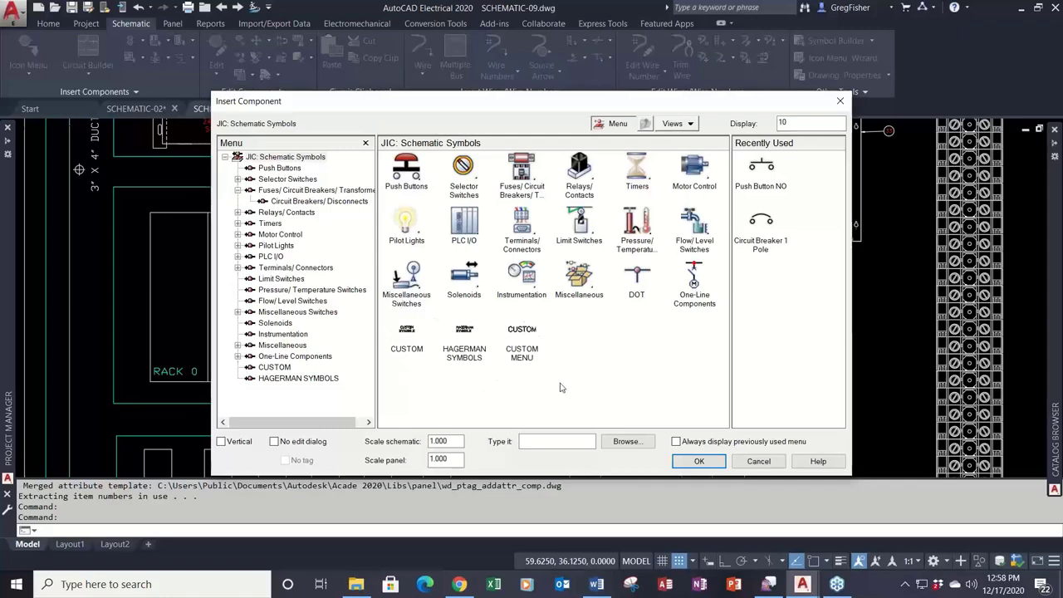
left_click(401, 340)
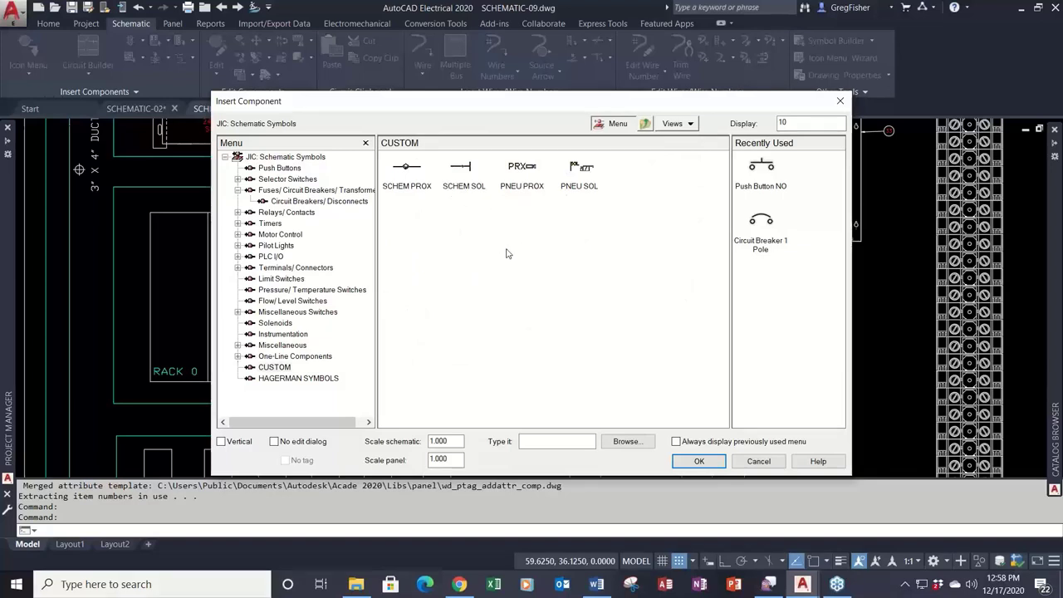
left_click(294, 158)
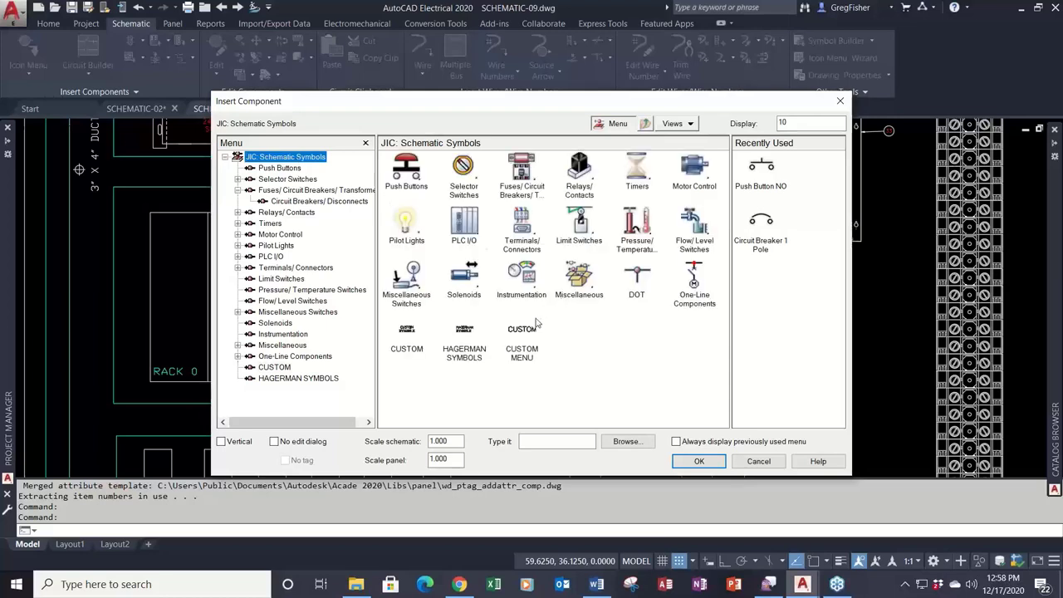
left_click(466, 332)
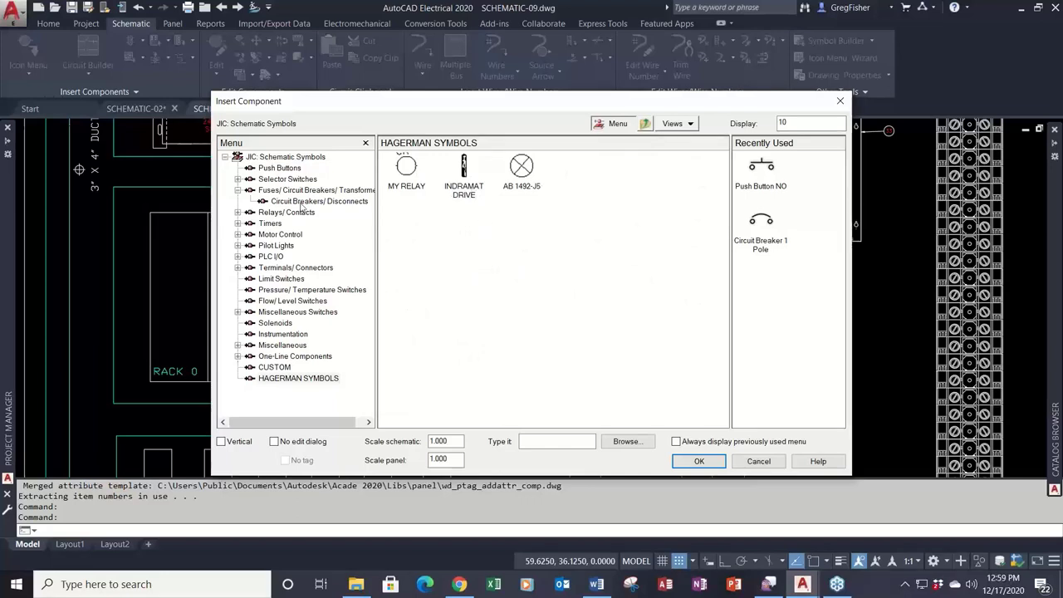
left_click(302, 158)
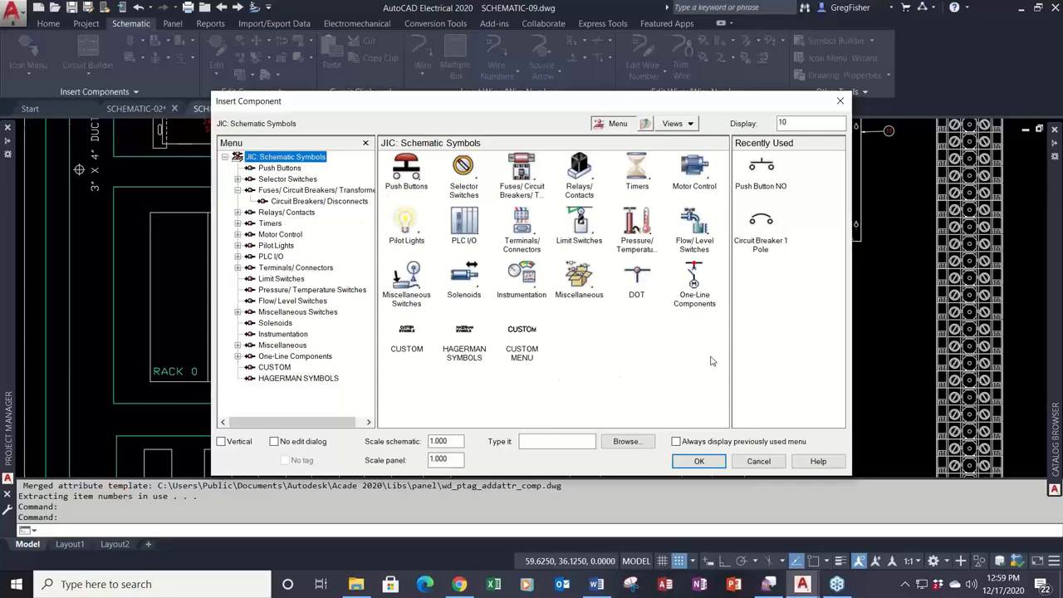
left_click(756, 461)
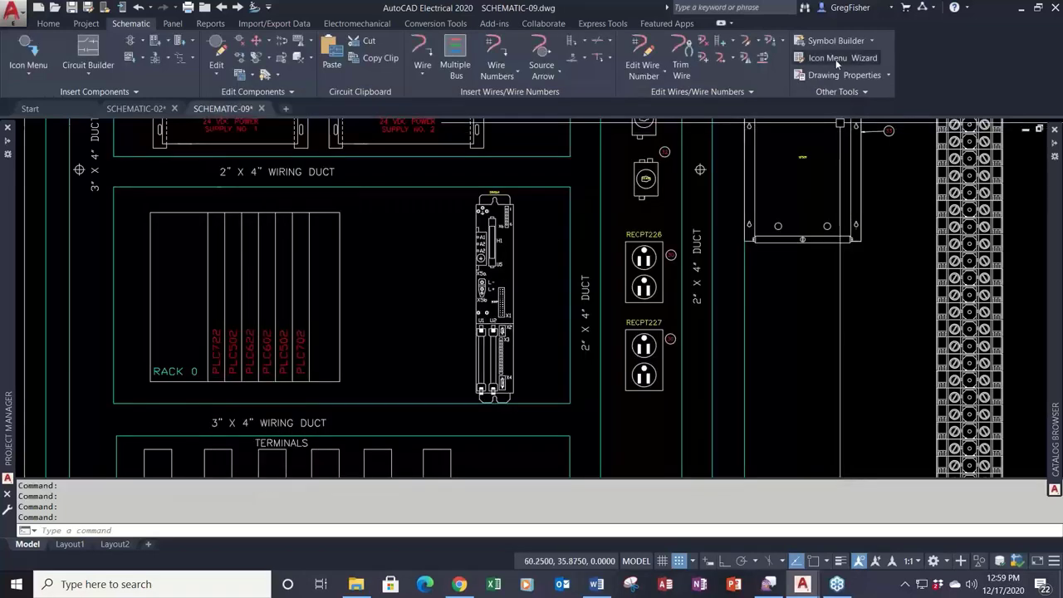
Step: With the Icon Menu Wizard, start a new component icon named CUSTOM BREAKER in the HAGERMAN SYMBOLS submenu
left_click(836, 59)
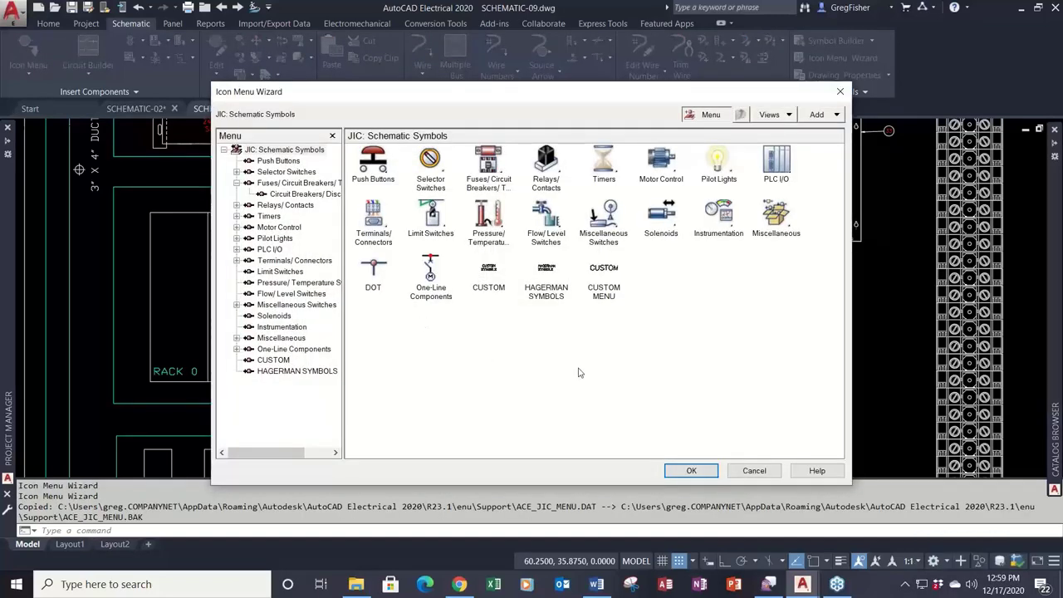
left_click(608, 275)
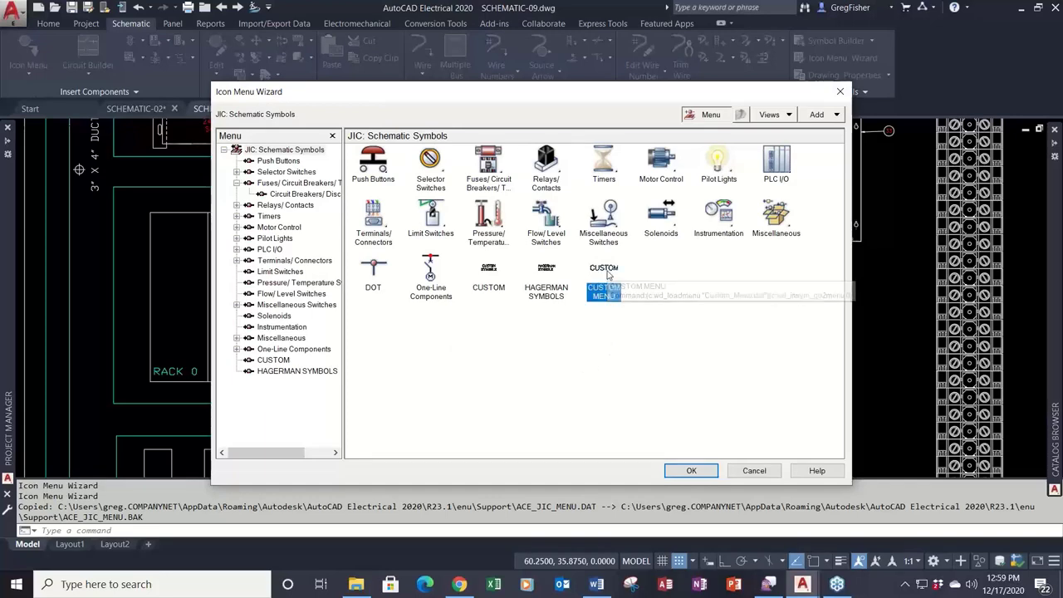
double_click(608, 275)
left_click(530, 390)
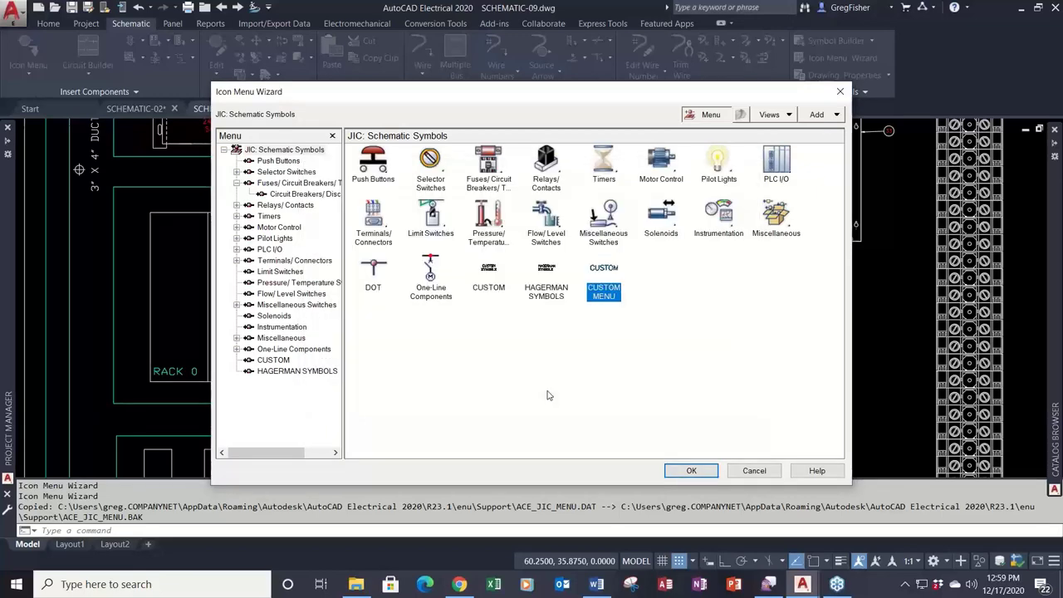
double_click(545, 269)
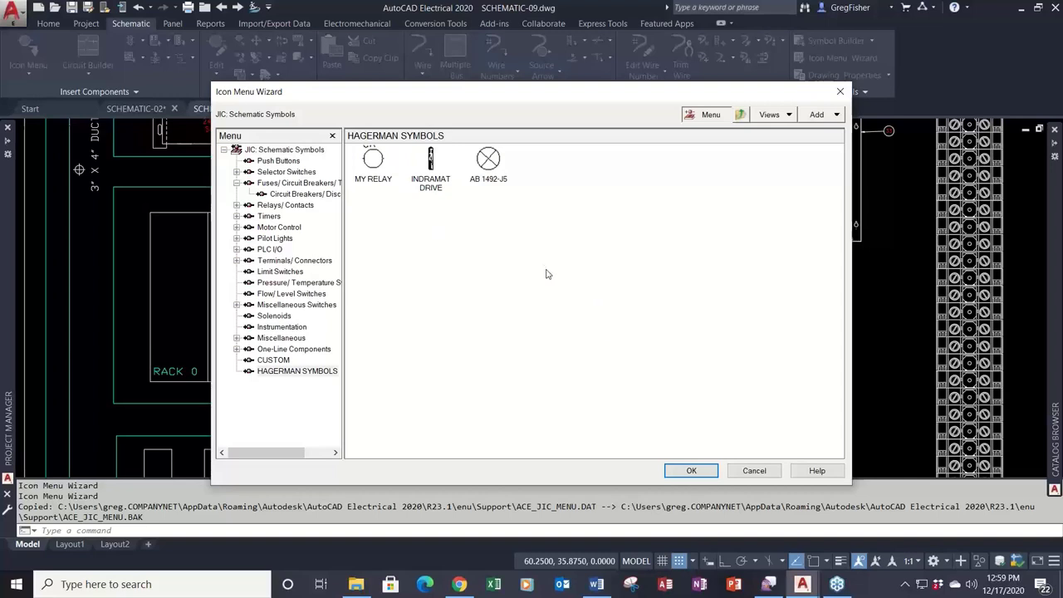
left_click(827, 120)
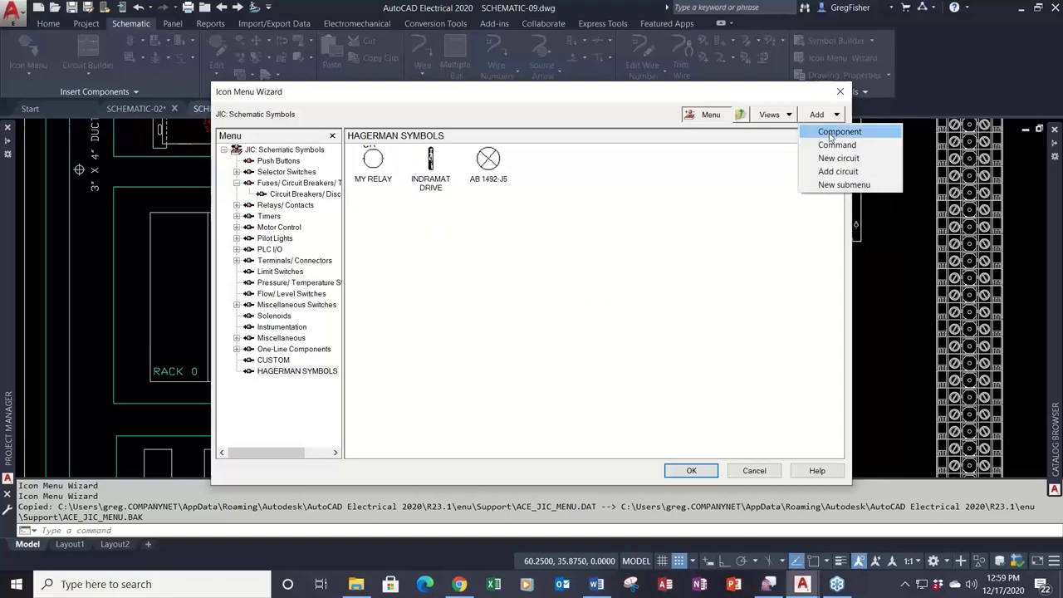
left_click(830, 135)
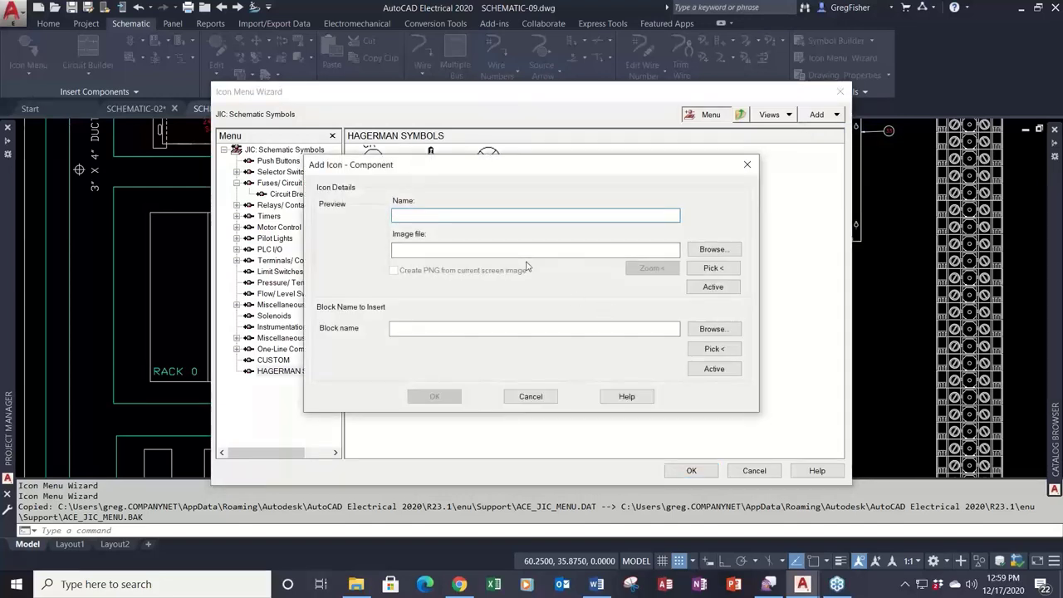
type("CUSTOM BREAKER")
Step: Assign HCB11_CUSTOM CIRCUIT BREAKER.png from the C: drive's 1_Webinar folder as the new icon's image file
left_click(698, 251)
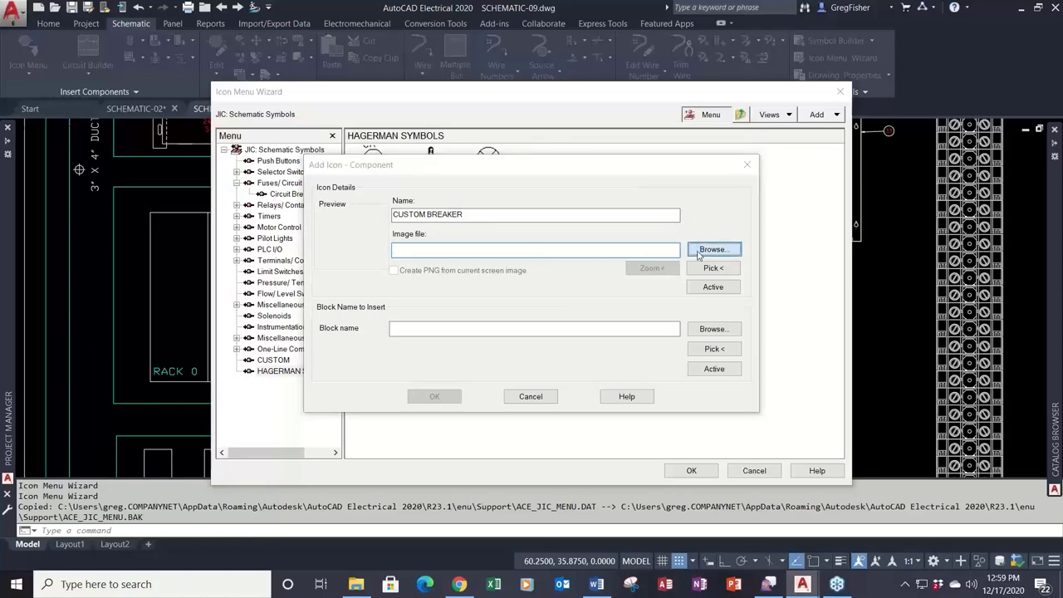
left_click(548, 186)
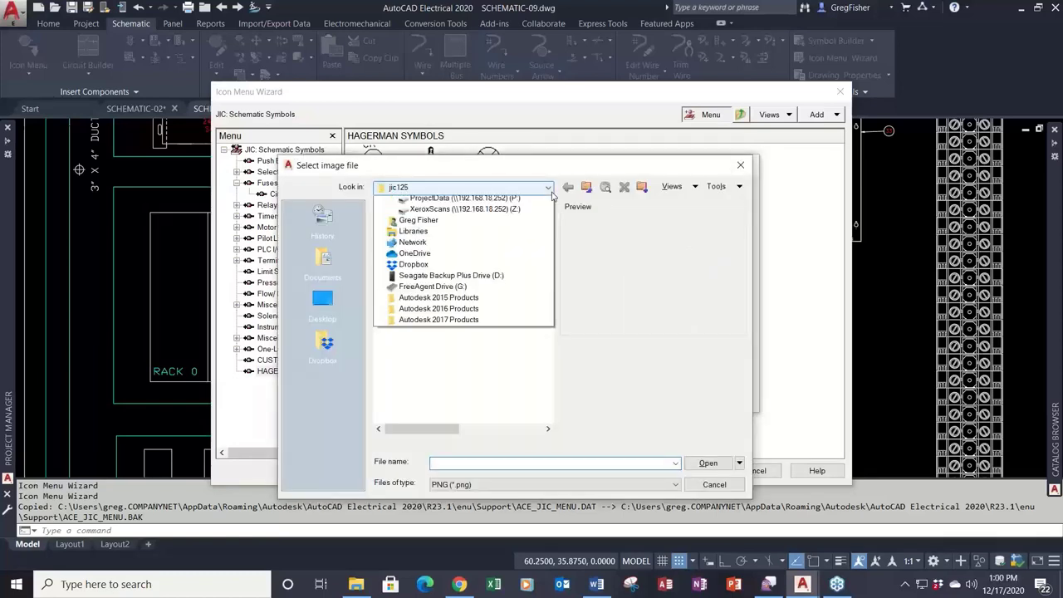
left_click(531, 222)
left_click(459, 275)
double_click(459, 274)
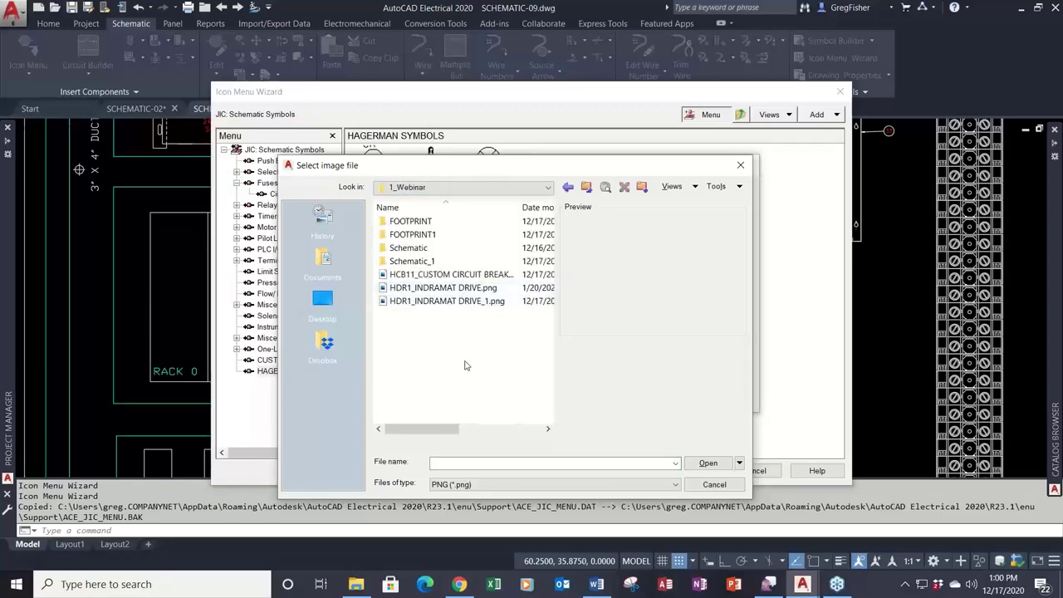
left_click(442, 276)
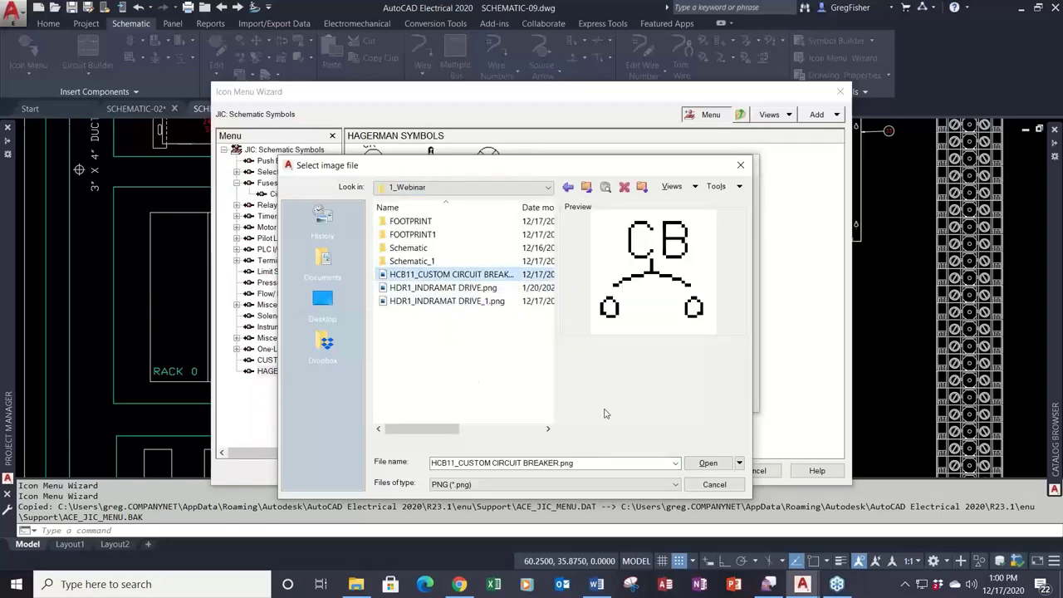
left_click(707, 463)
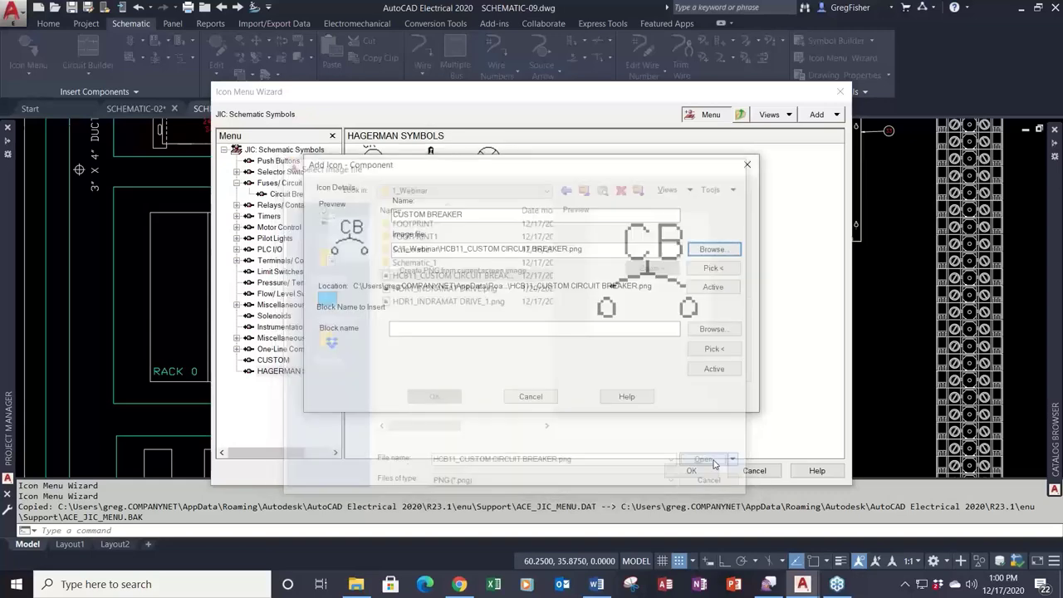
Step: Set the icon's block to insert to HCB11_CUSTOM CIRCUIT BREAKER.dwg from the C: drive's 1_Webinar folder
left_click(424, 332)
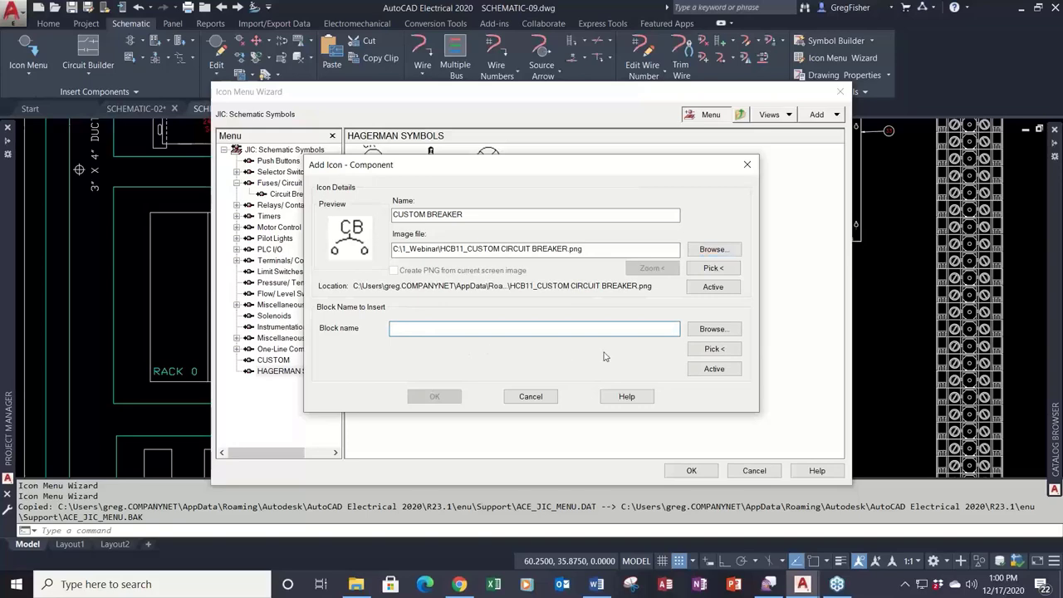
left_click(727, 330)
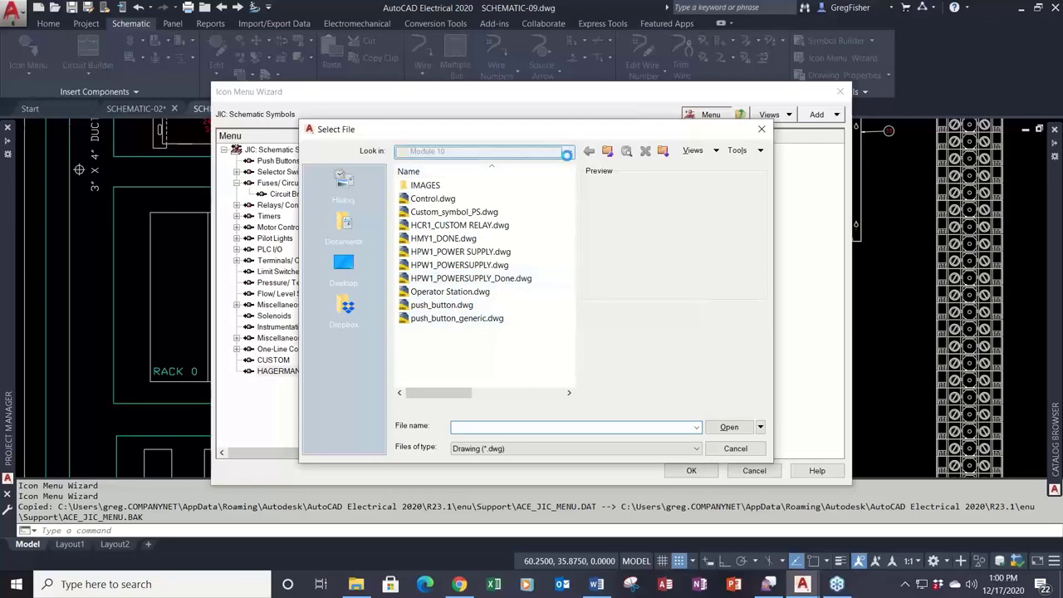
left_click(490, 151)
left_click(533, 188)
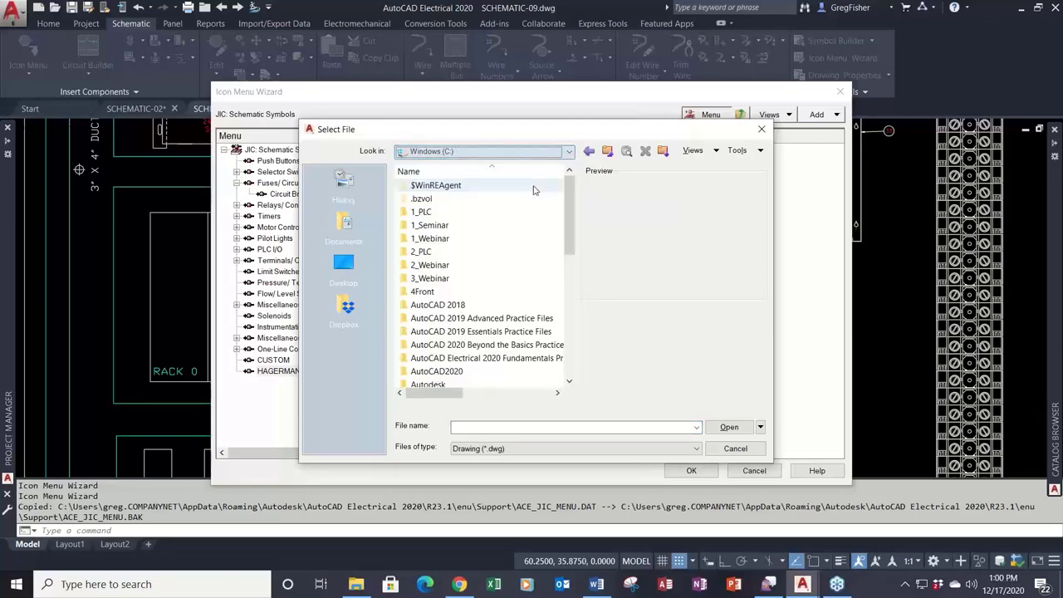
double_click(497, 242)
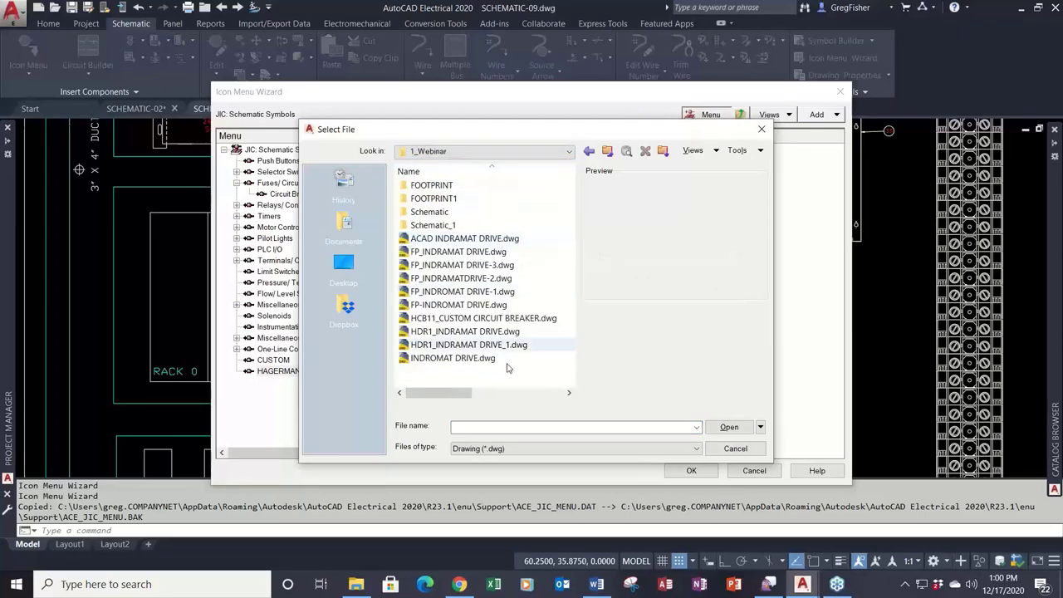
left_click(506, 318)
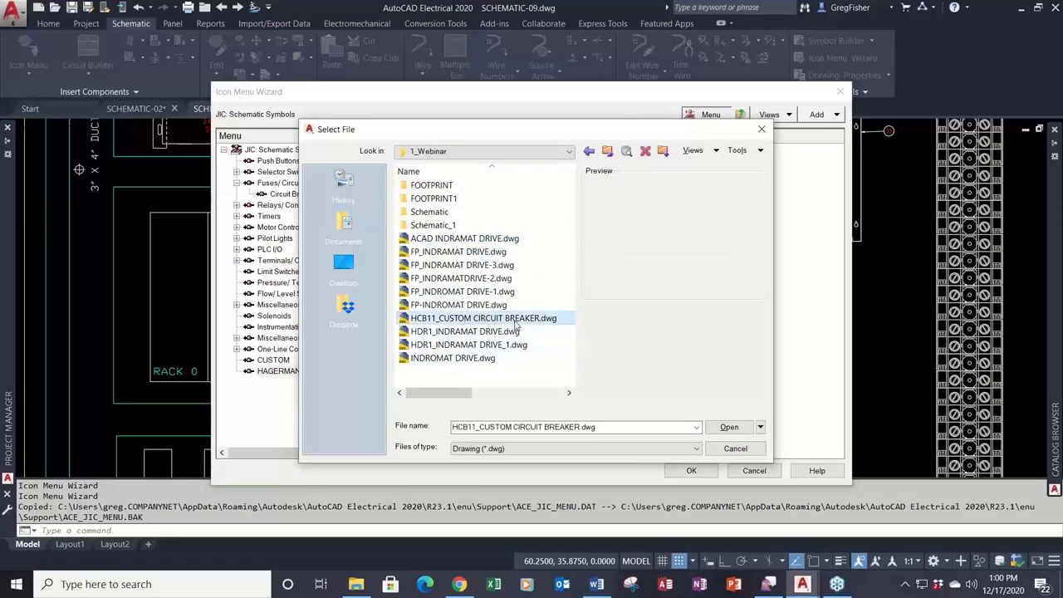
left_click(719, 427)
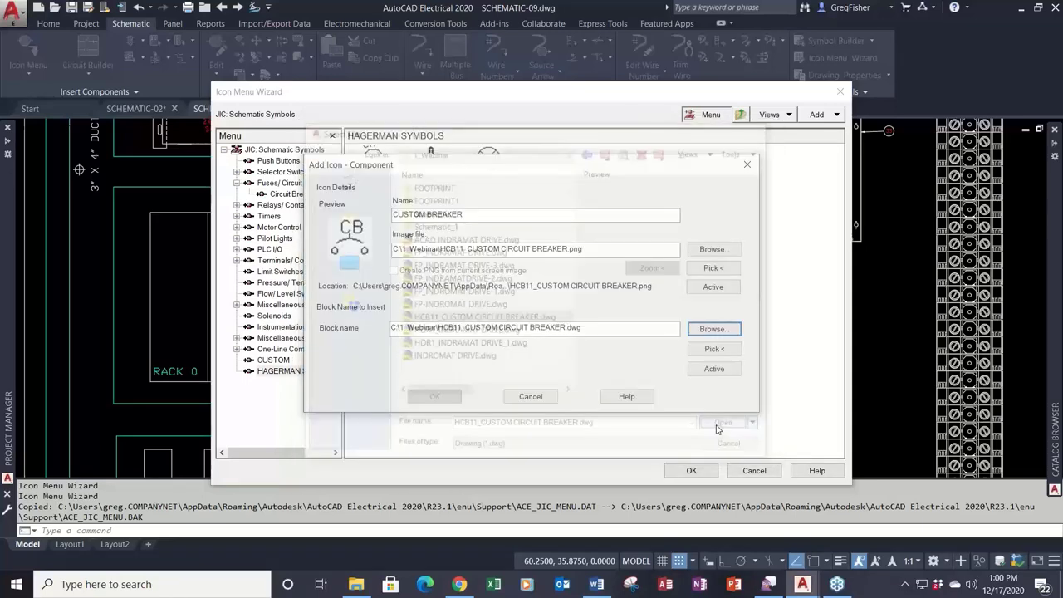
Step: Check the image and block paths, accept the CUSTOM BREAKER icon, and save the icon menu changes
left_click(585, 250)
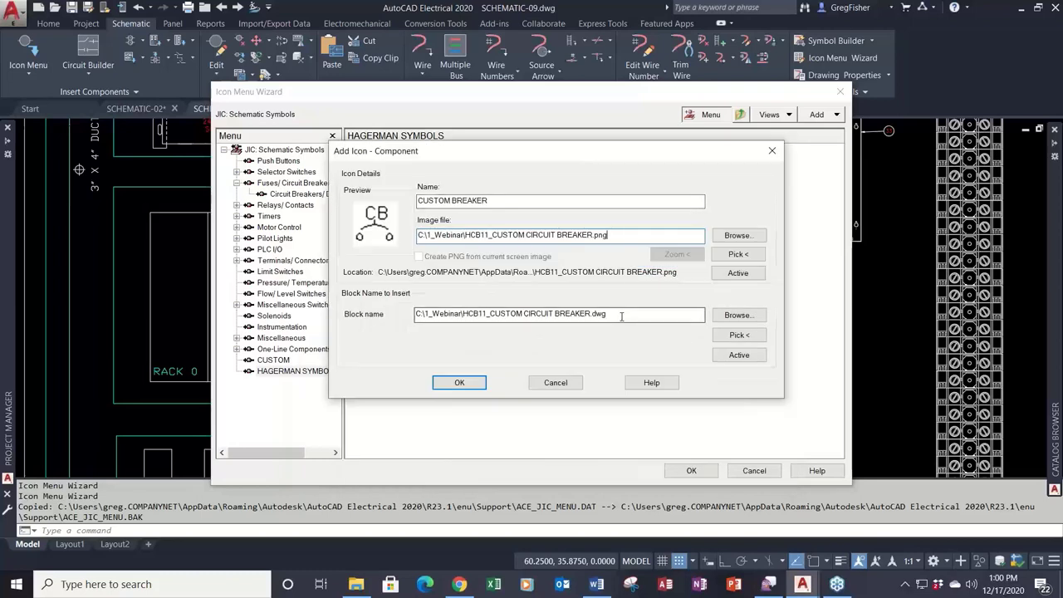
left_click(621, 316)
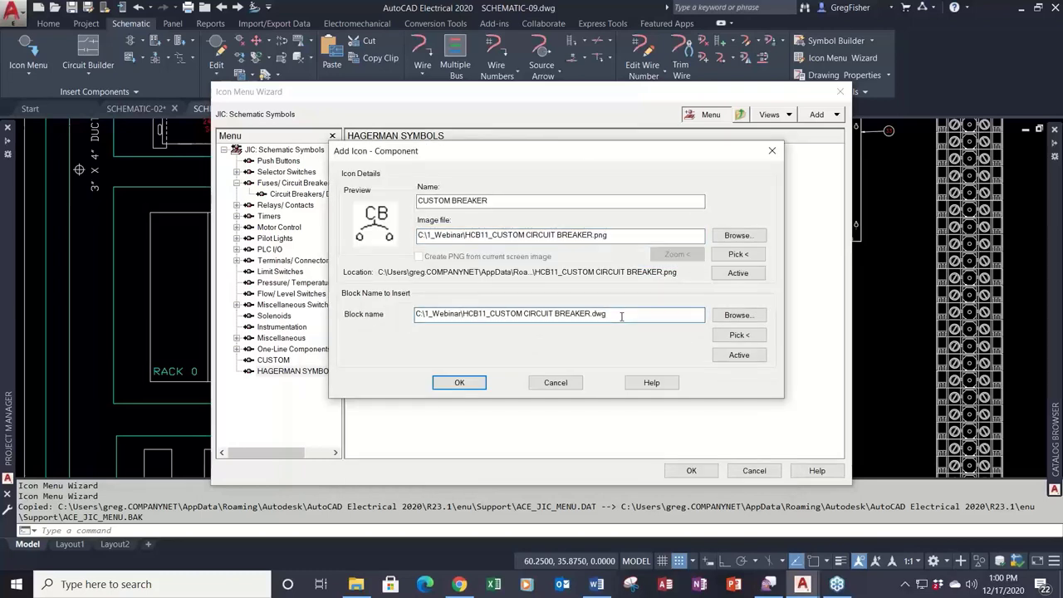
left_click(459, 383)
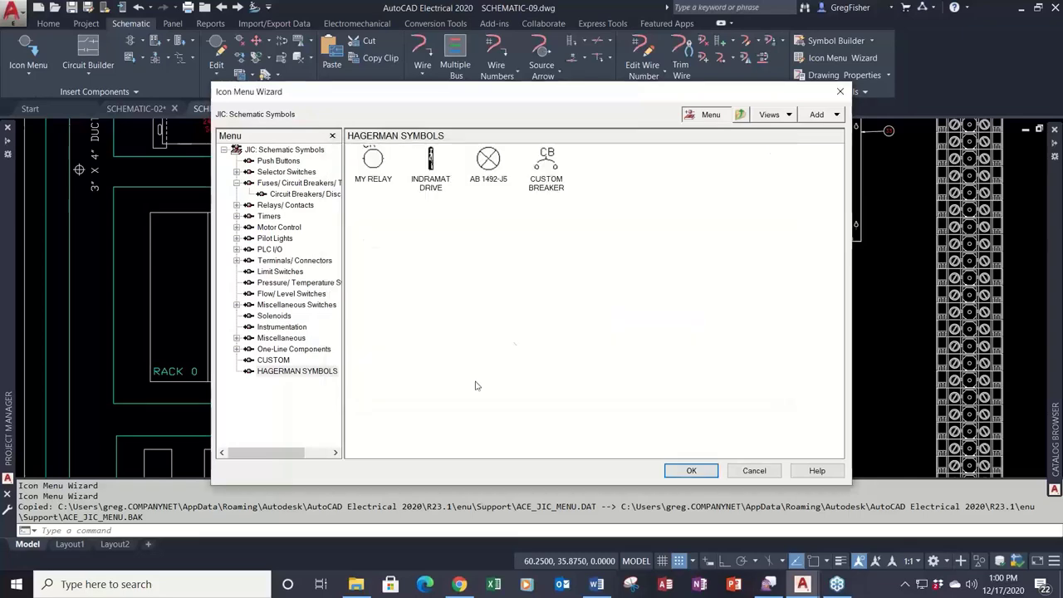
left_click(667, 473)
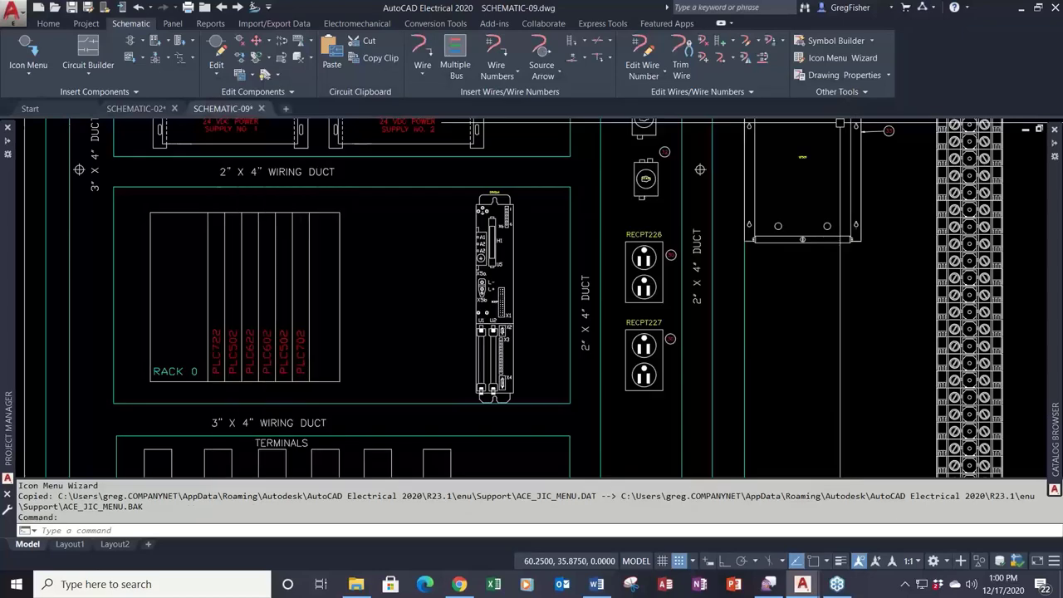
Step: In SCHEMATIC-02, insert the CUSTOM BREAKER symbol from HAGERMAN SYMBOLS above breaker CB226A and accept its component data with tag CB223
left_click(136, 108)
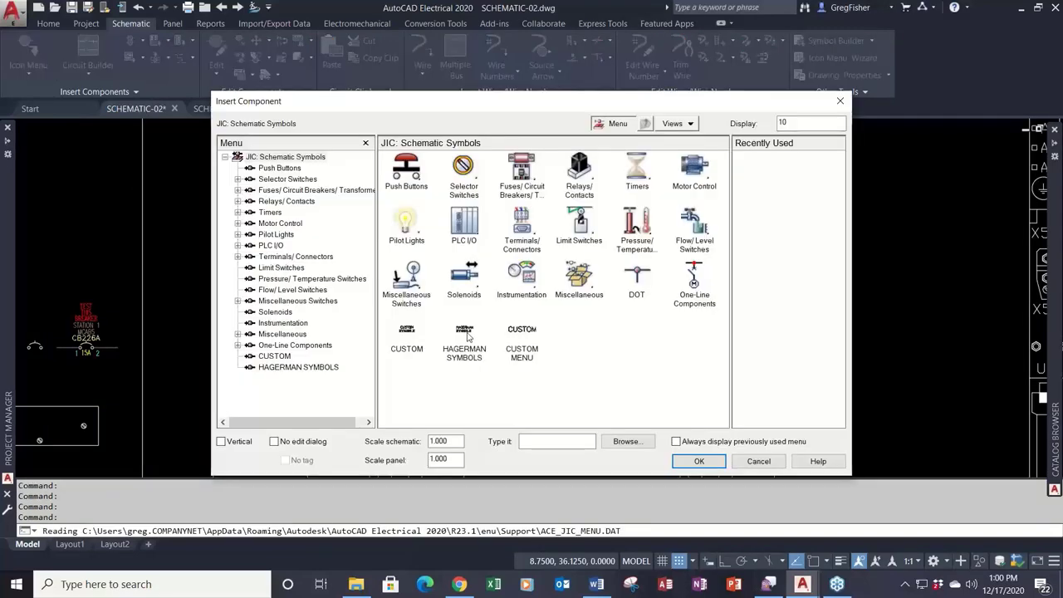
left_click(468, 334)
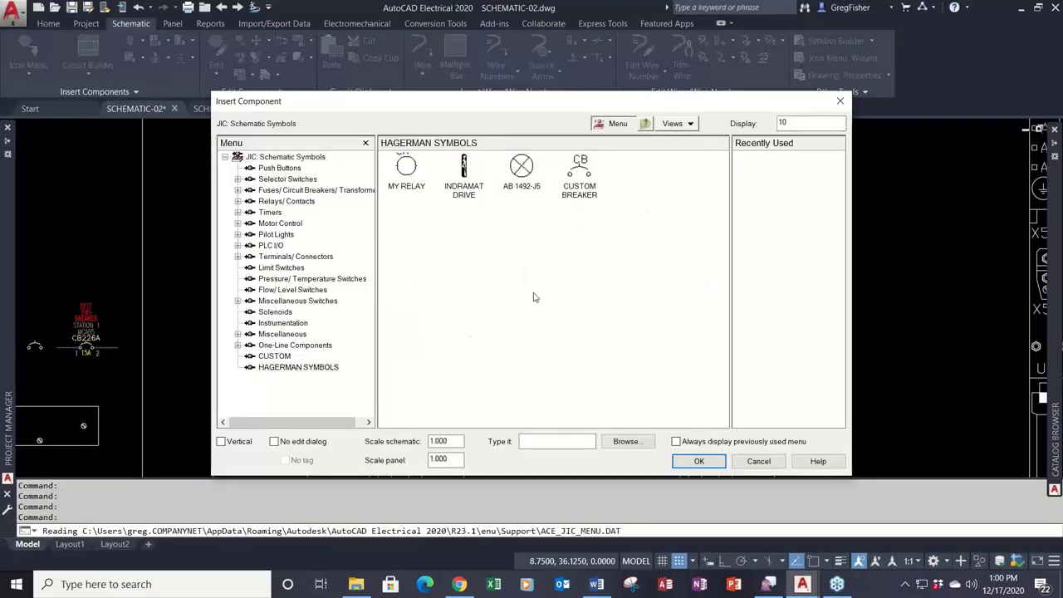
left_click(581, 176)
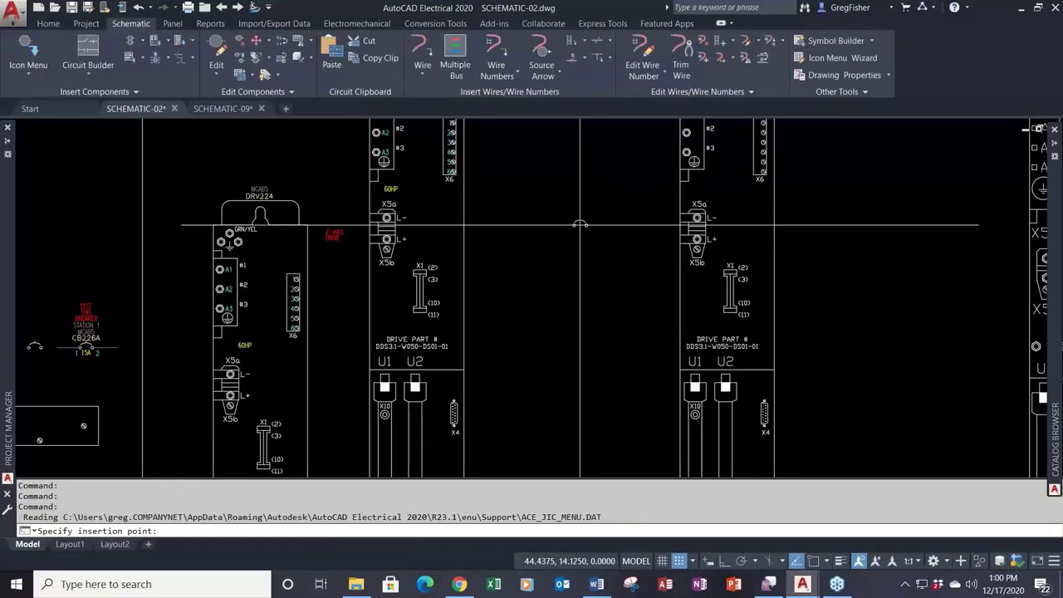
left_click(81, 238)
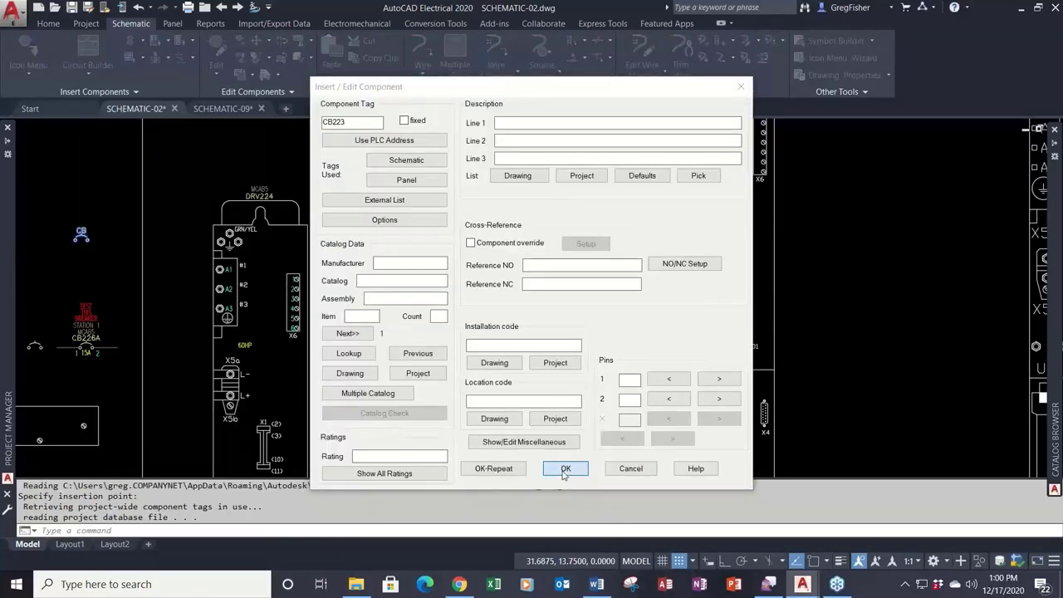
left_click(564, 467)
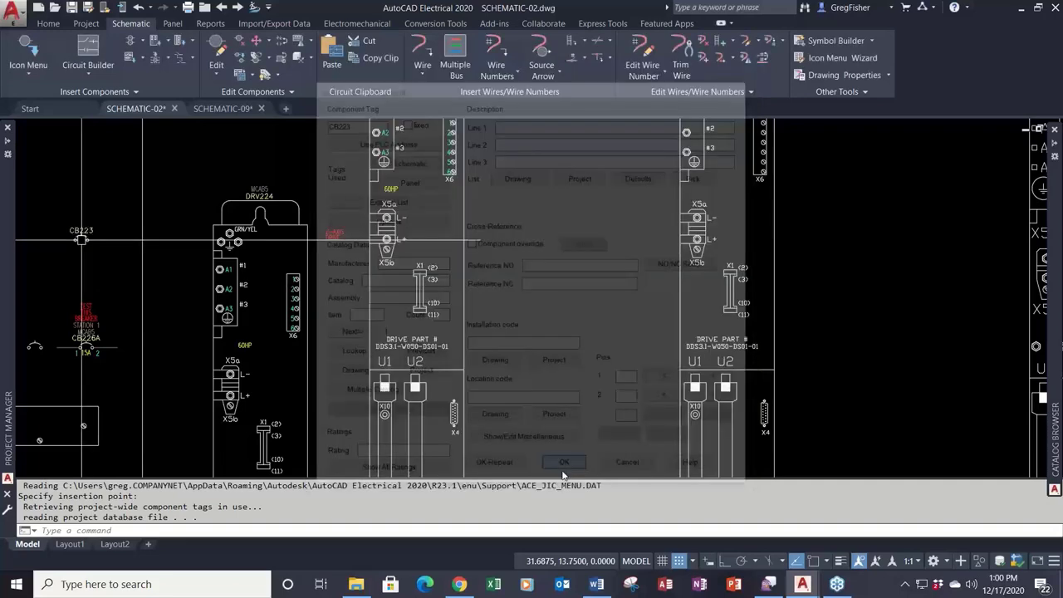